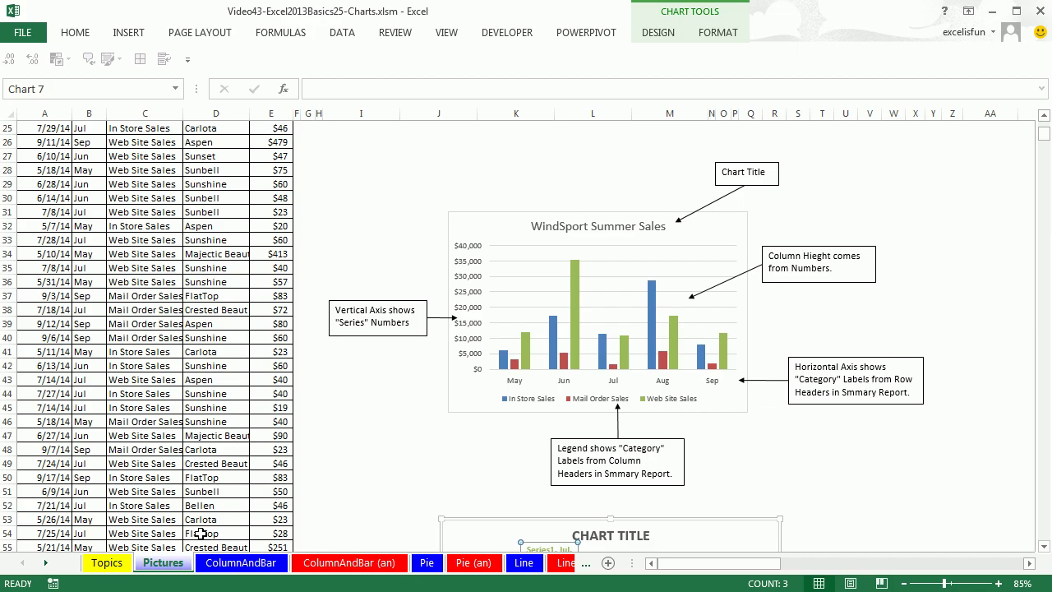
- Go to the ColumnAndBar sheet and examine the sales data and the SUMIFS formulas in the June row of the summary table
click(237, 563)
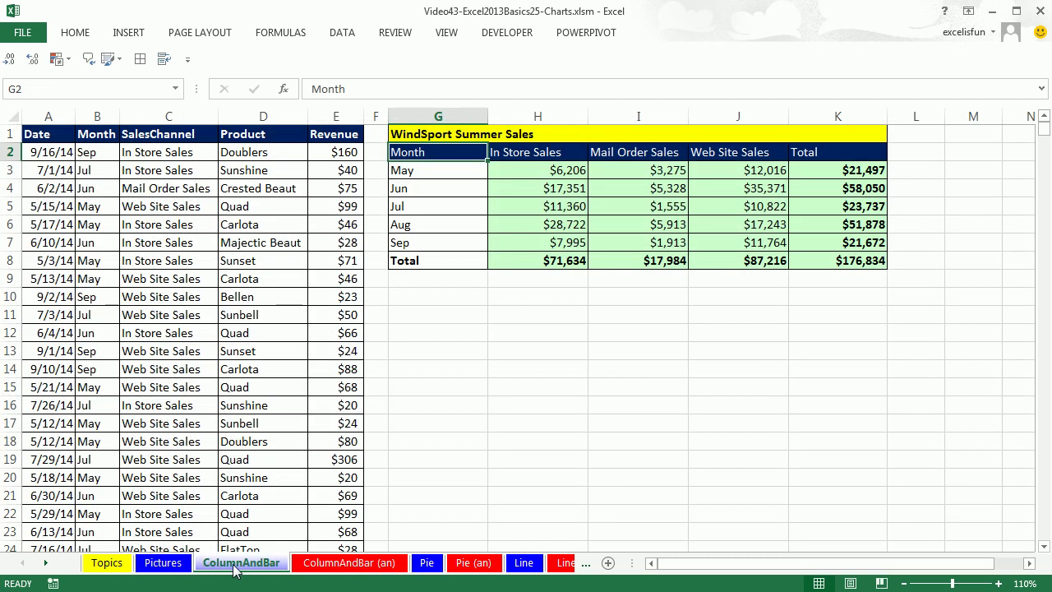
drag(26, 138, 350, 333)
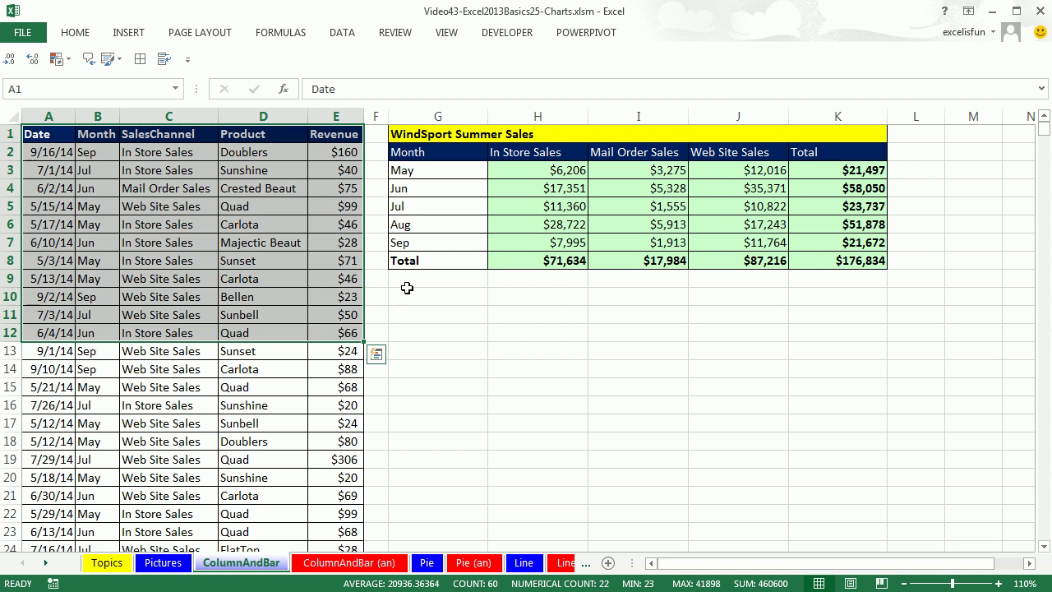
double_click(623, 190)
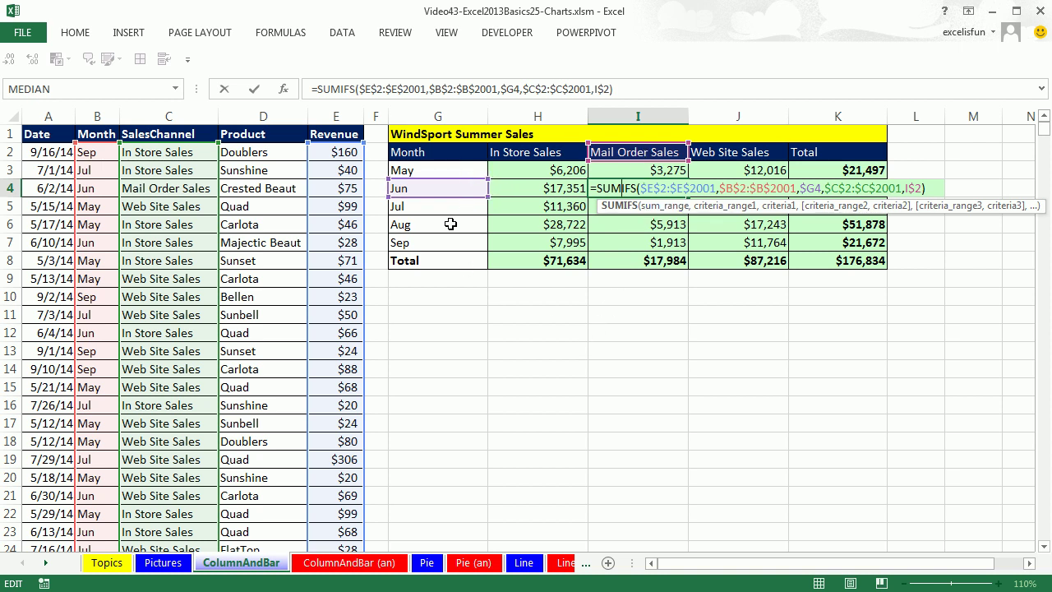
key(ctrl+Return)
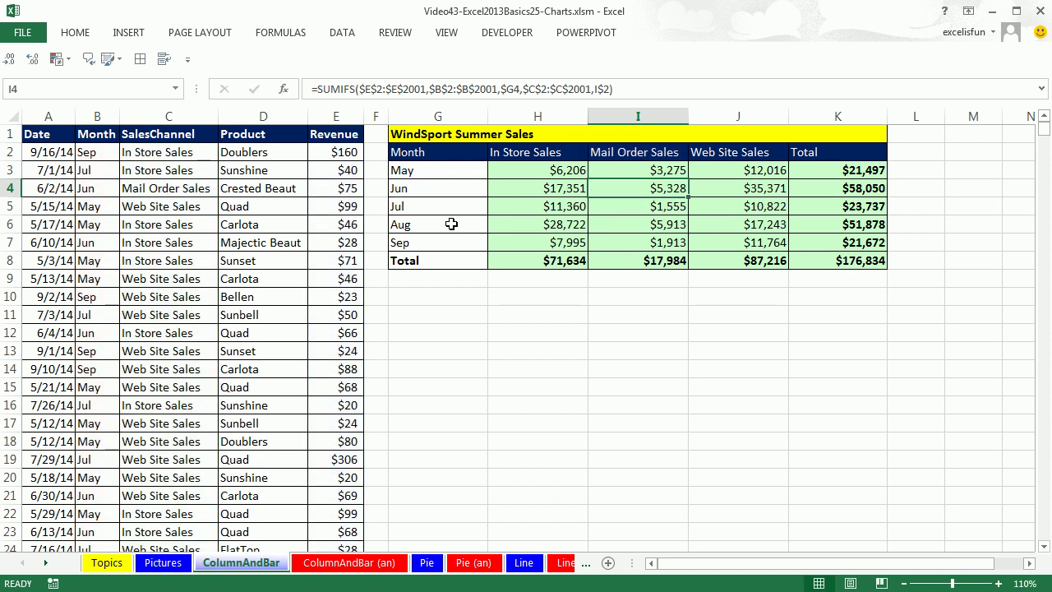
click(439, 174)
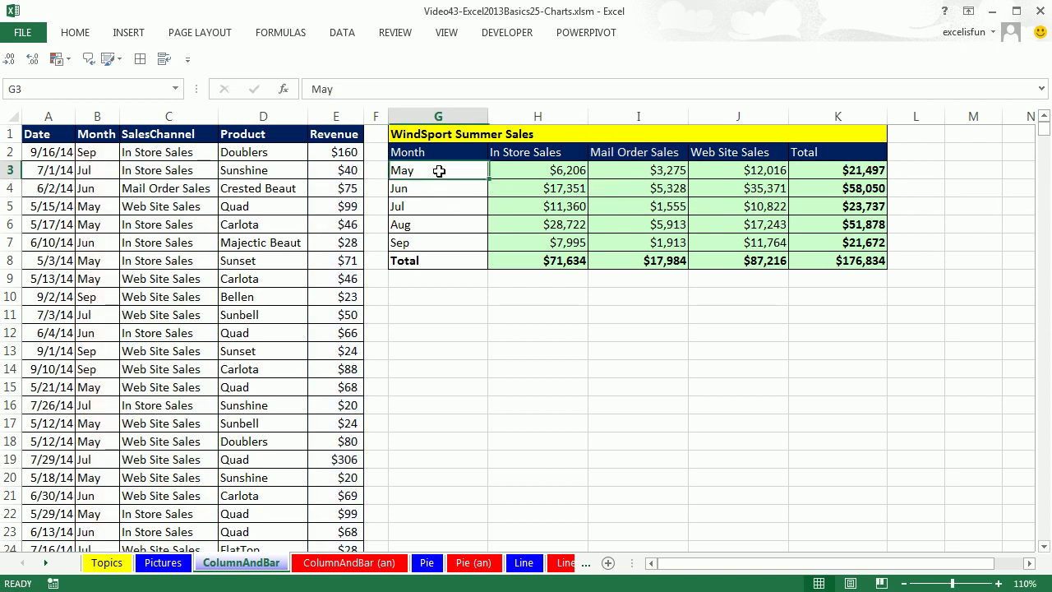
click(443, 191)
click(549, 190)
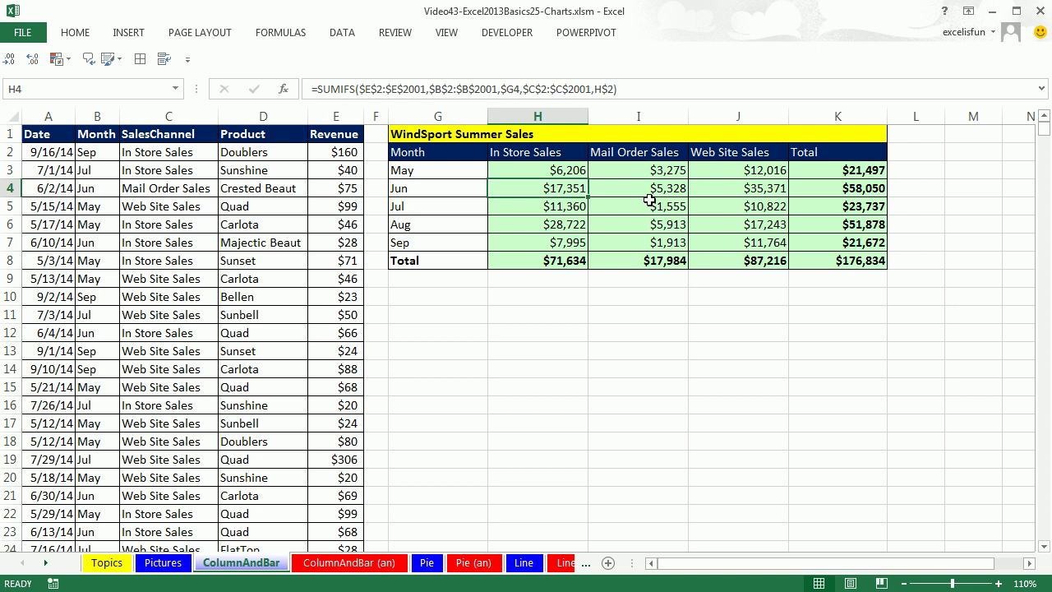
click(653, 192)
click(730, 190)
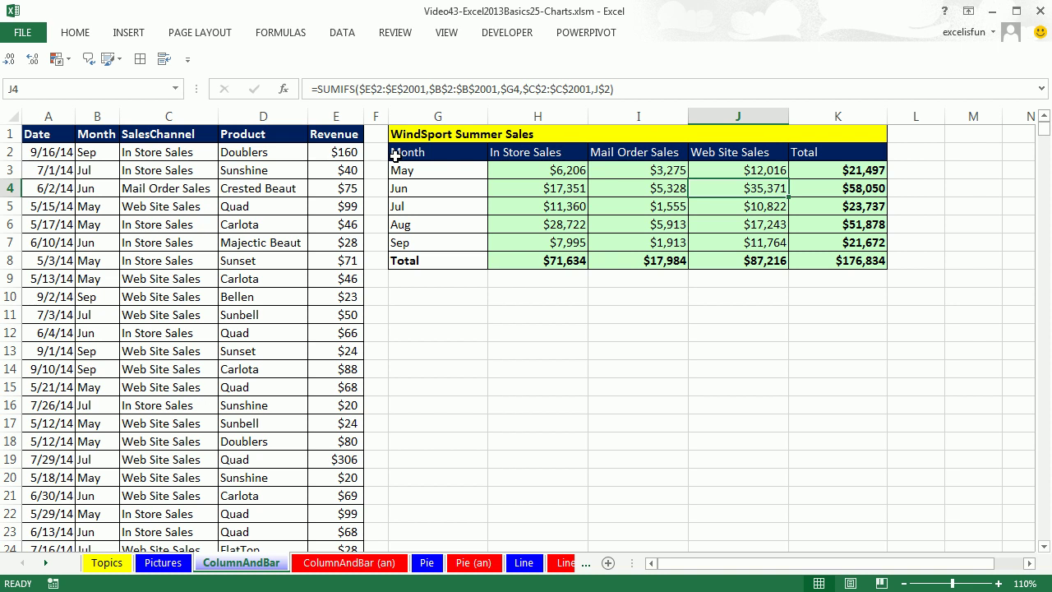
- Insert a 2-D clustered column chart from the summary range G2:J7, leaving out the totals
drag(395, 156, 762, 239)
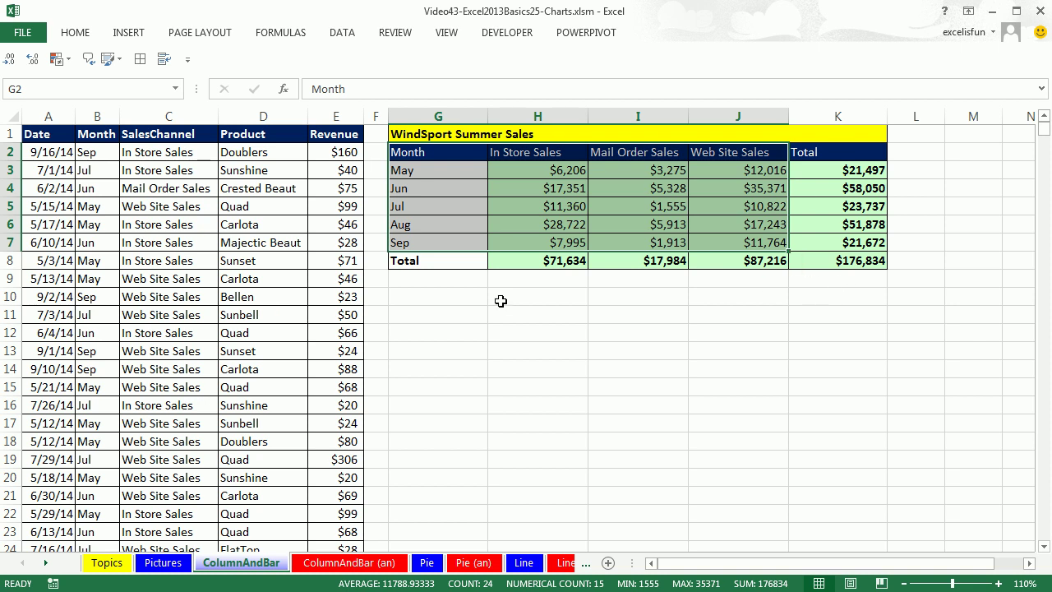
click(129, 33)
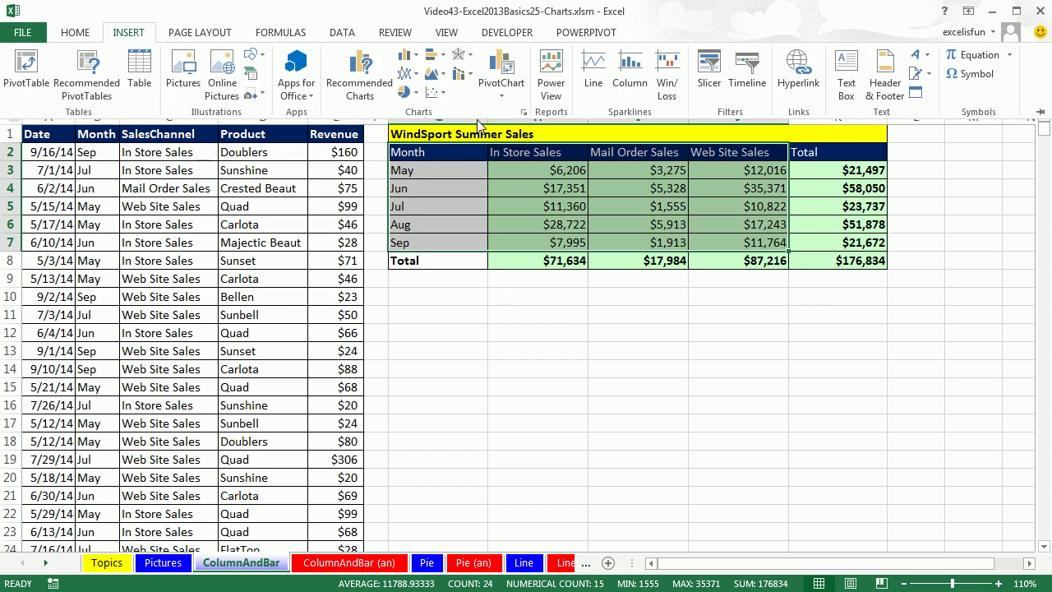
click(418, 62)
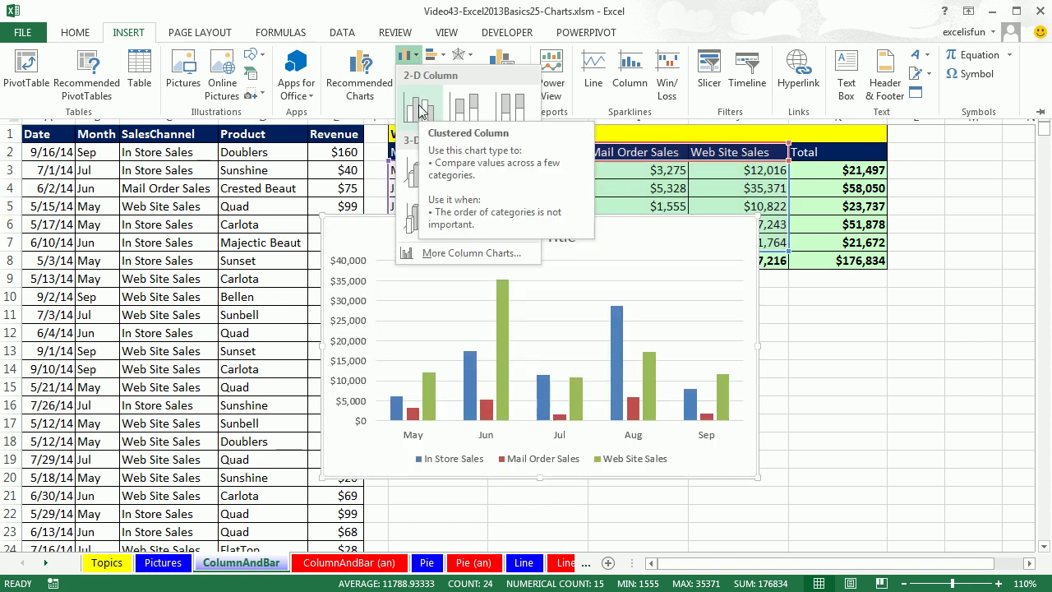
click(419, 109)
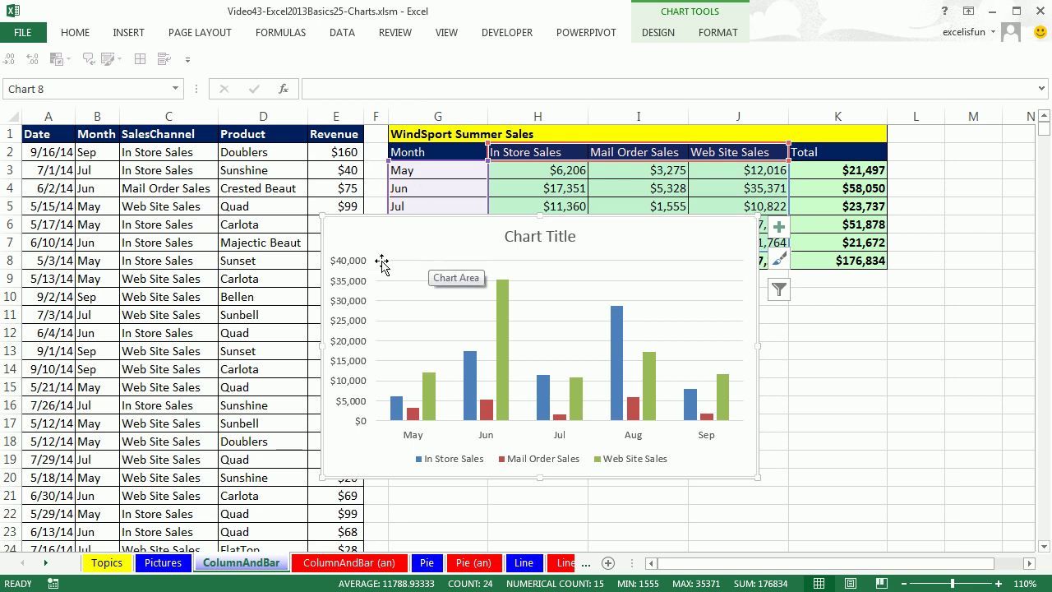
- Try moving the plot area lower within the chart and undo the move
mouse_move(657, 380)
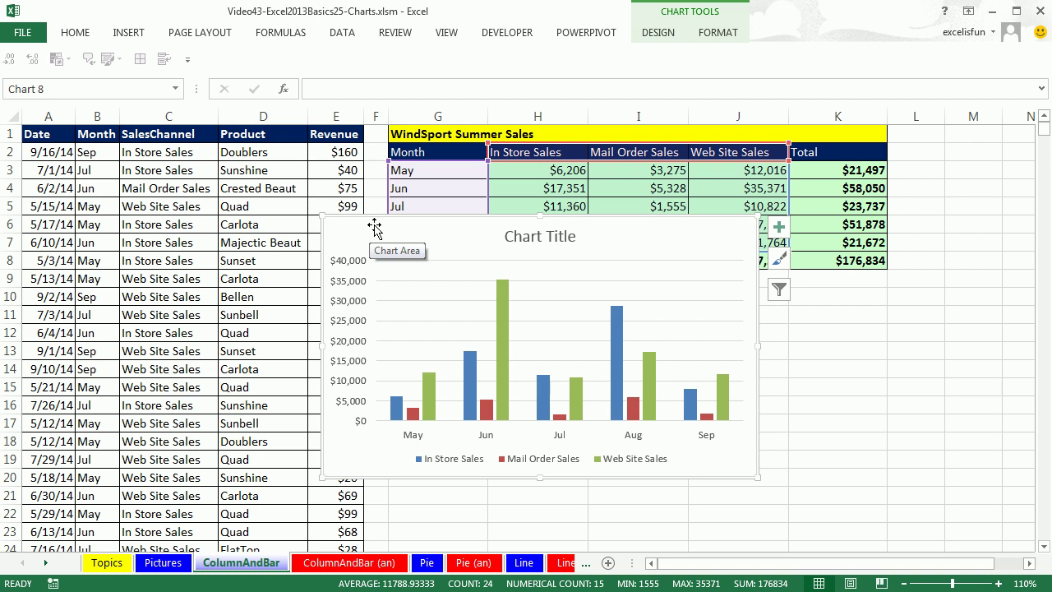
click(697, 262)
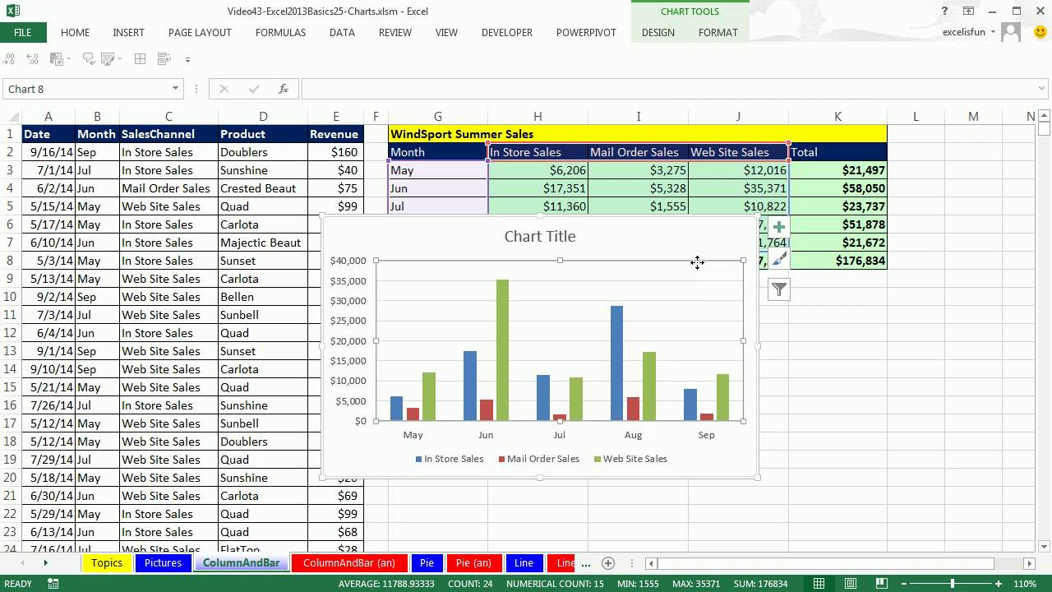
drag(696, 262, 626, 315)
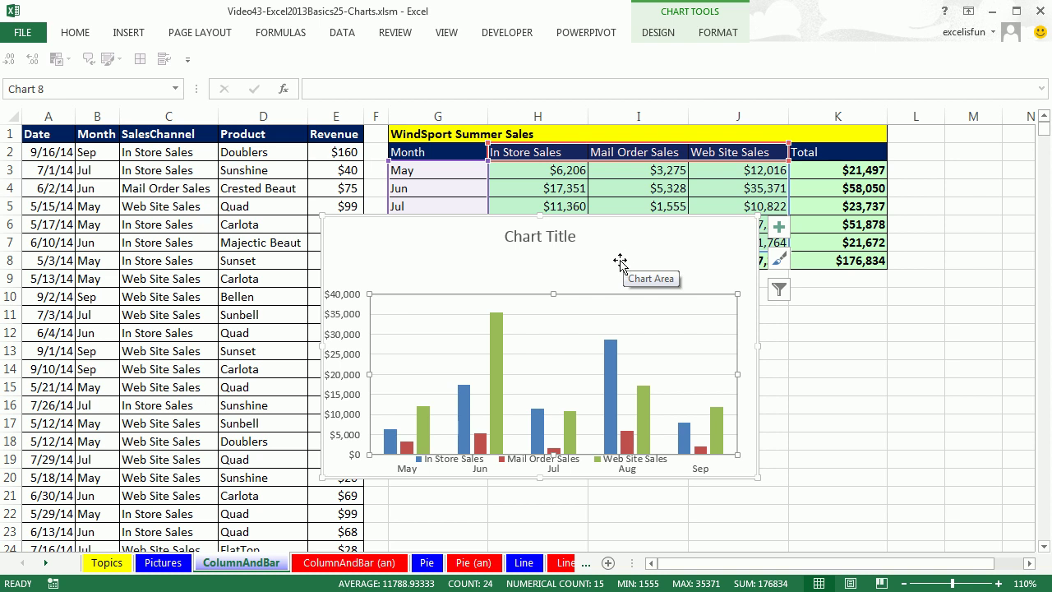
key(ctrl+z)
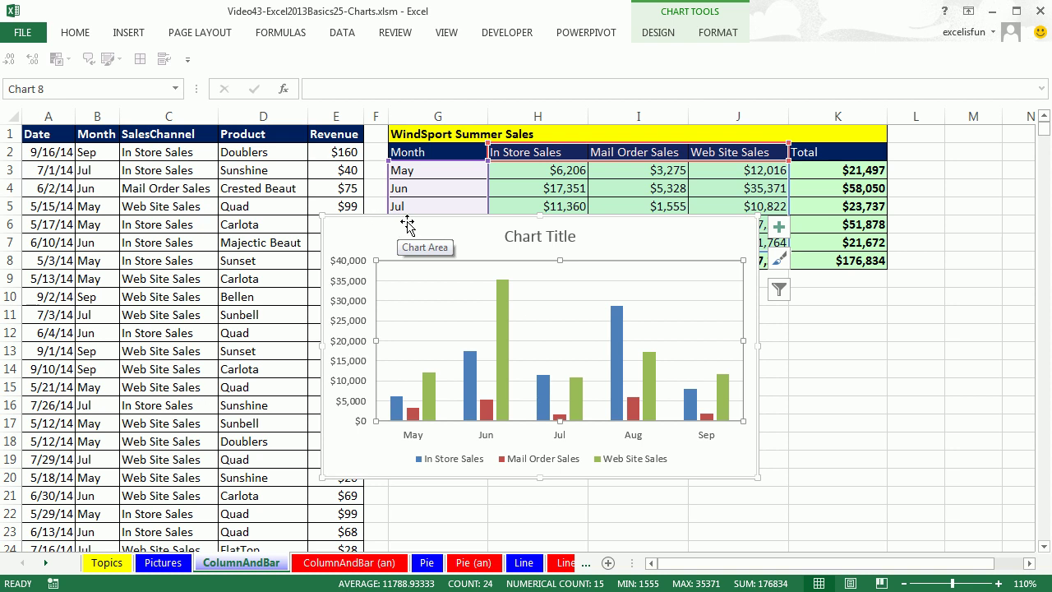
- Move the whole chart directly below the summary table, starting around cell G9
drag(367, 224, 436, 282)
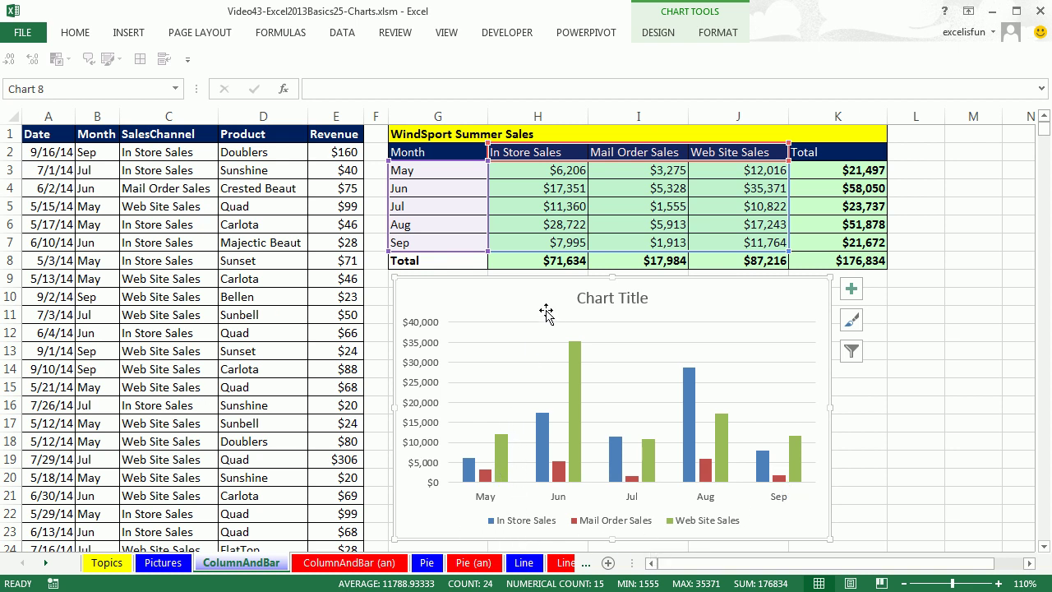
mouse_move(573, 412)
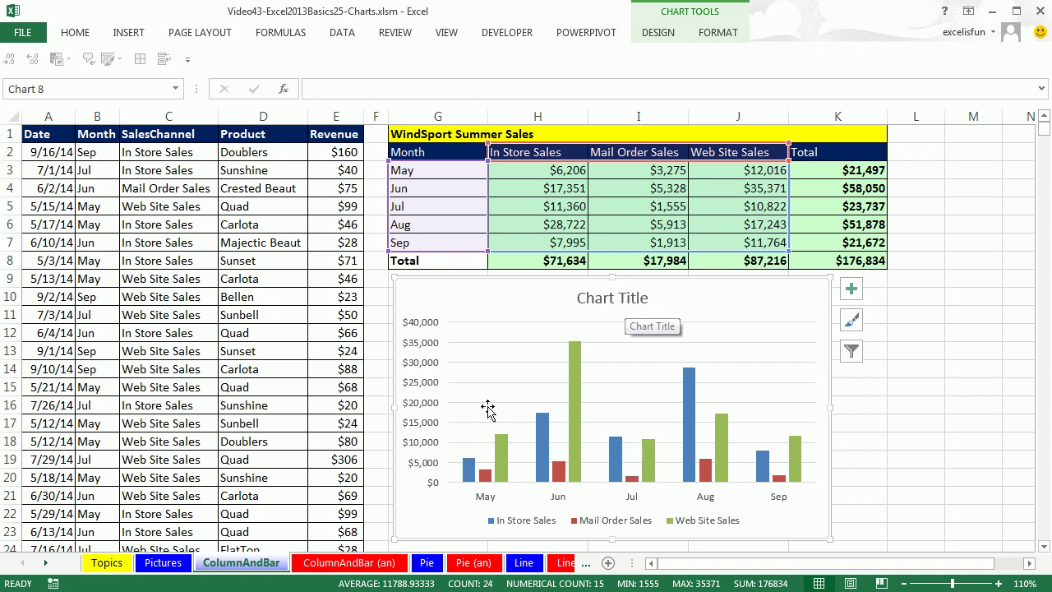
- Replace the placeholder chart title with the text "WindSport Summer Sales"
click(629, 301)
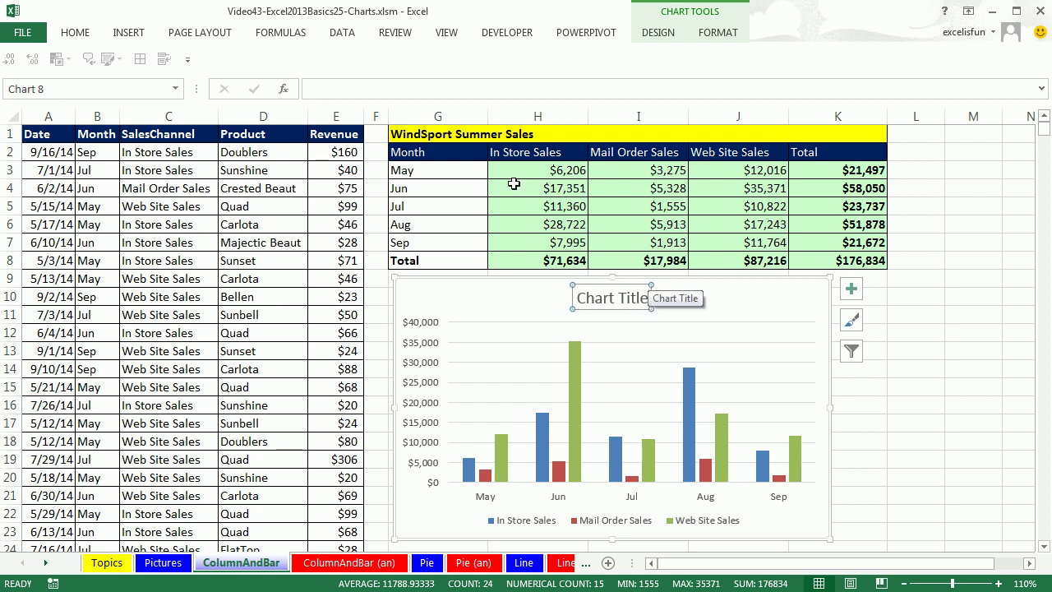
click(339, 91)
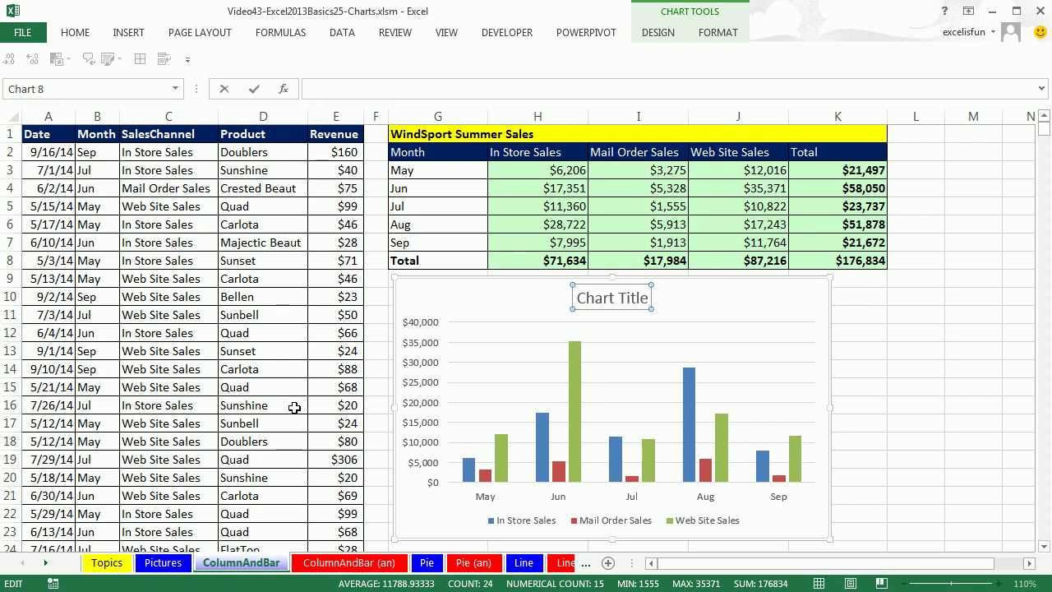
text(WindSport Summer Sales)
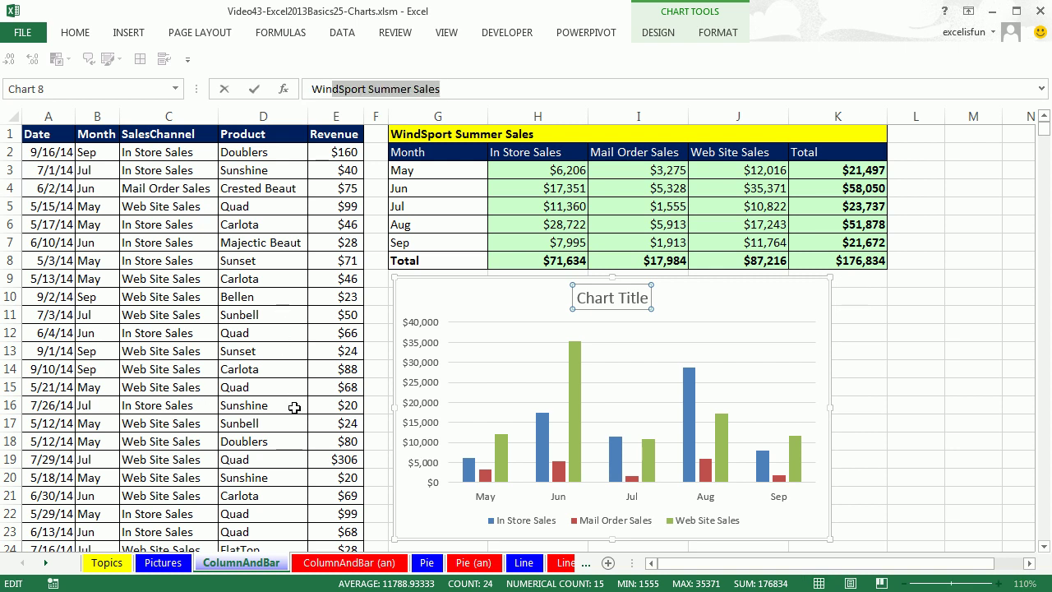
key(Return)
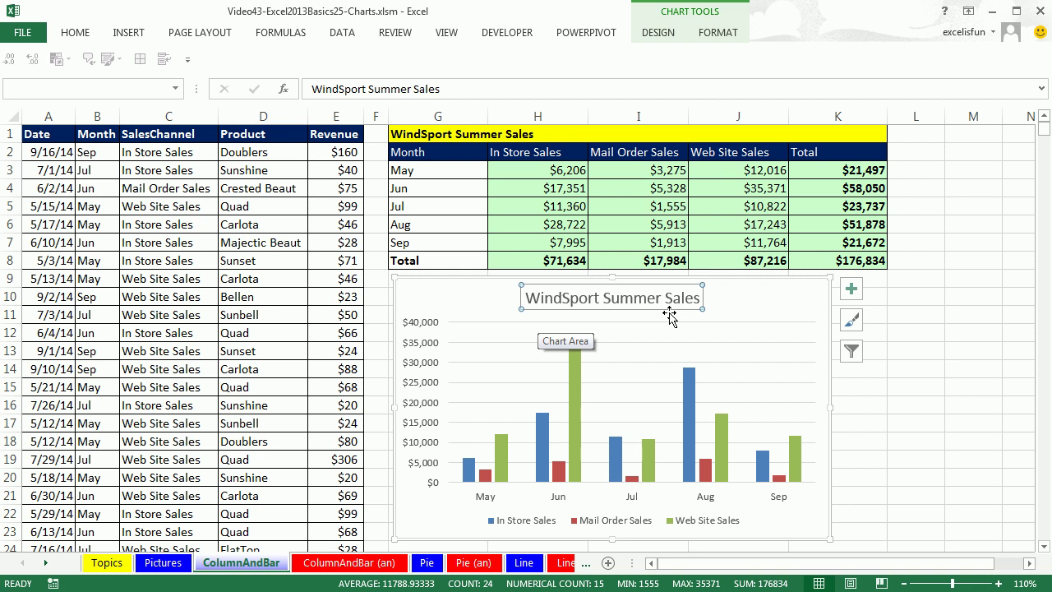
- Remove the word "WindSport" from the chart title so it reads "Summer Sales"
click(645, 298)
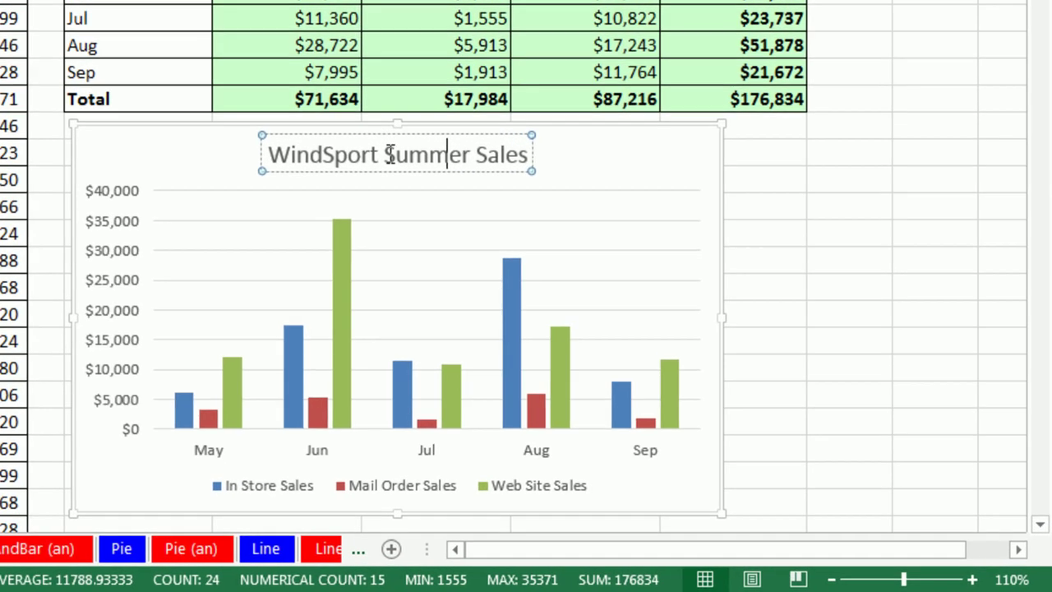
drag(383, 155, 206, 145)
key(Delete)
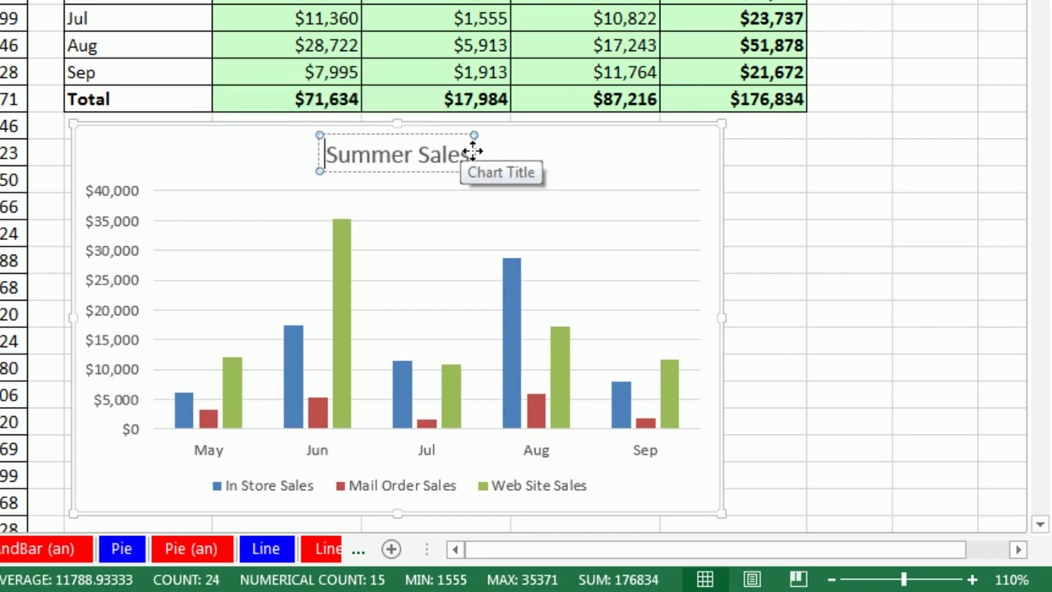
click(595, 163)
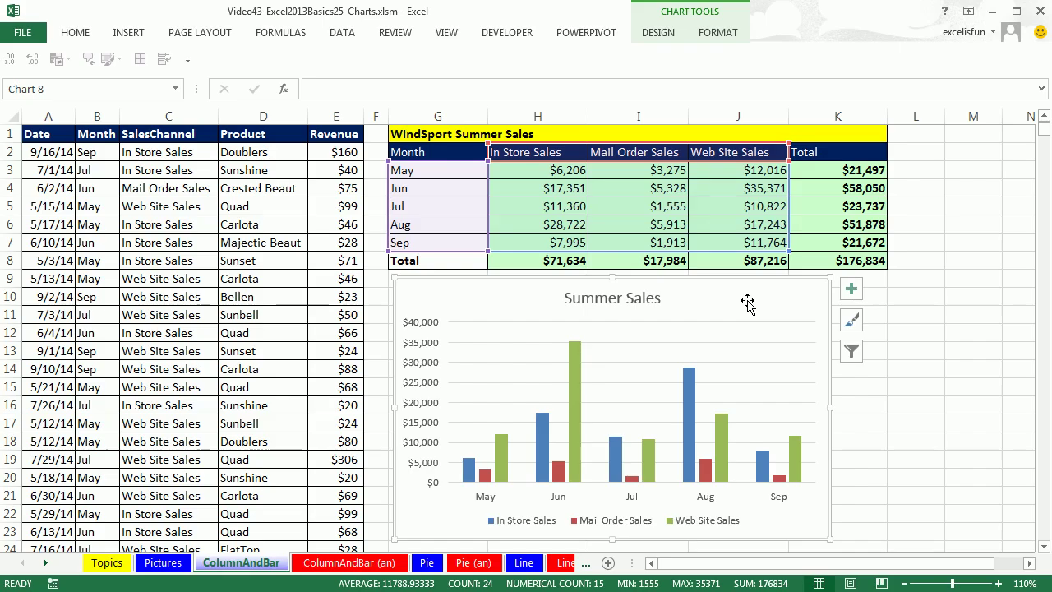
- Link the chart title to cell G1 with the formula =ColumnAndBar!$G$1
click(461, 154)
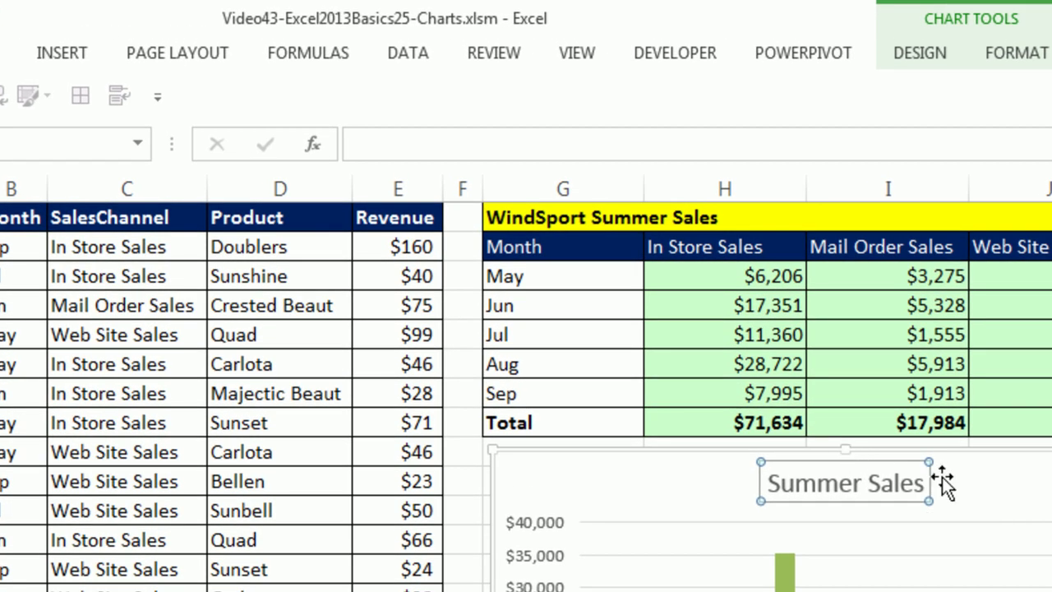
click(406, 146)
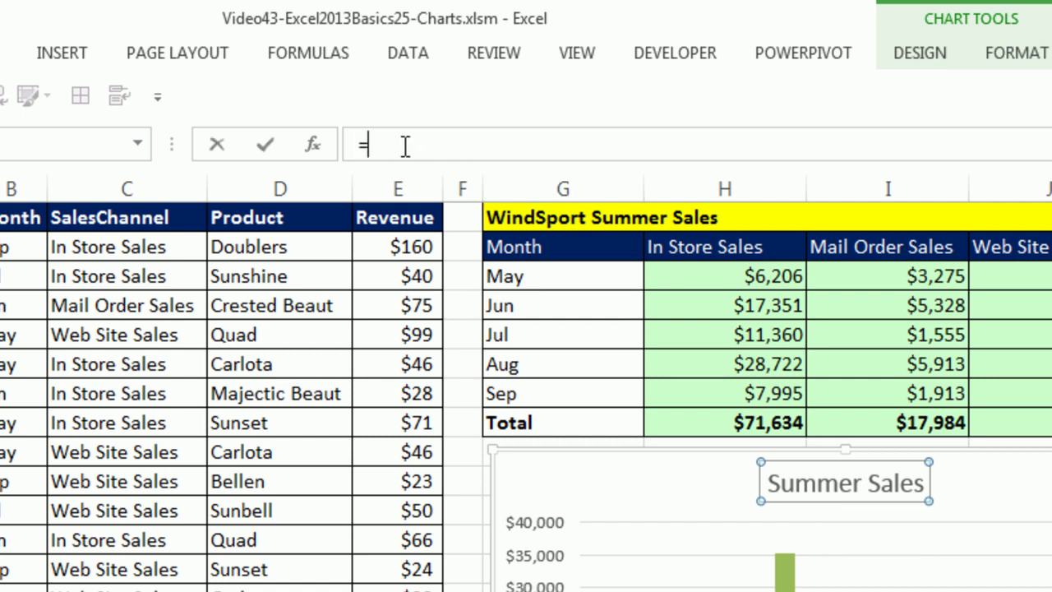
click(528, 219)
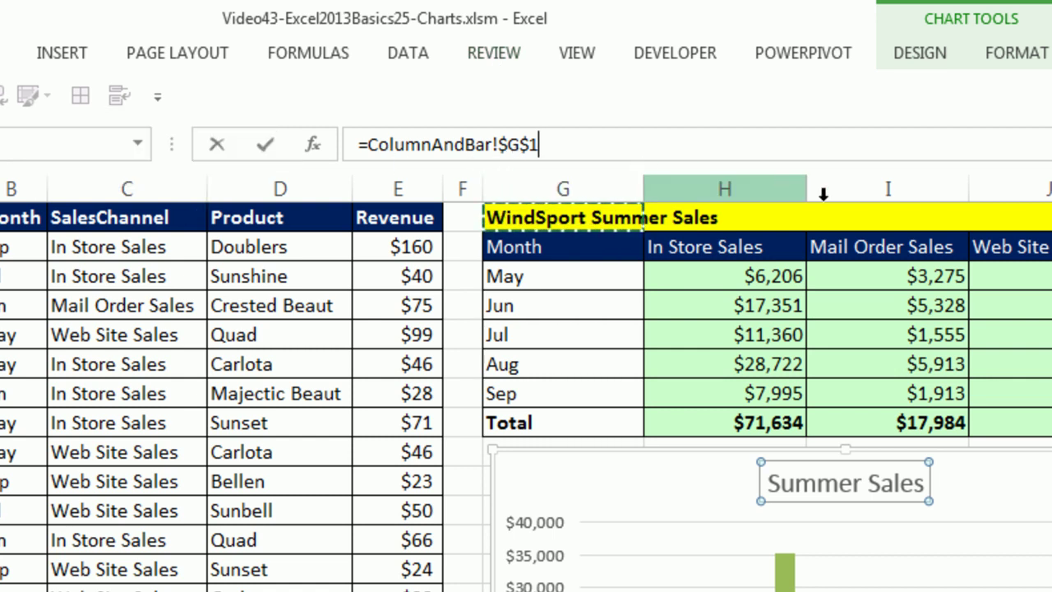
key(Return)
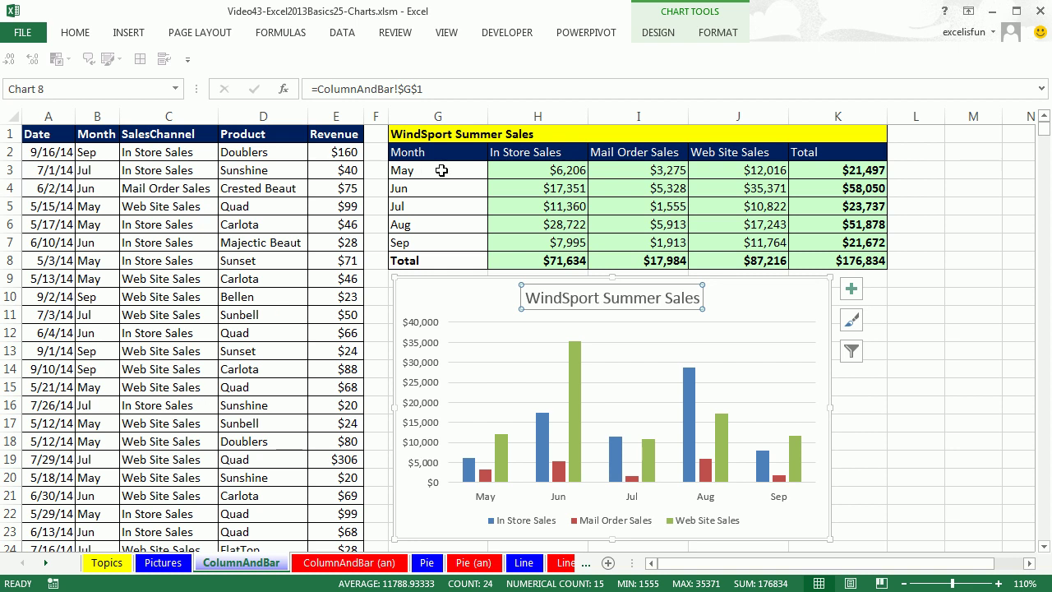
drag(440, 171, 441, 238)
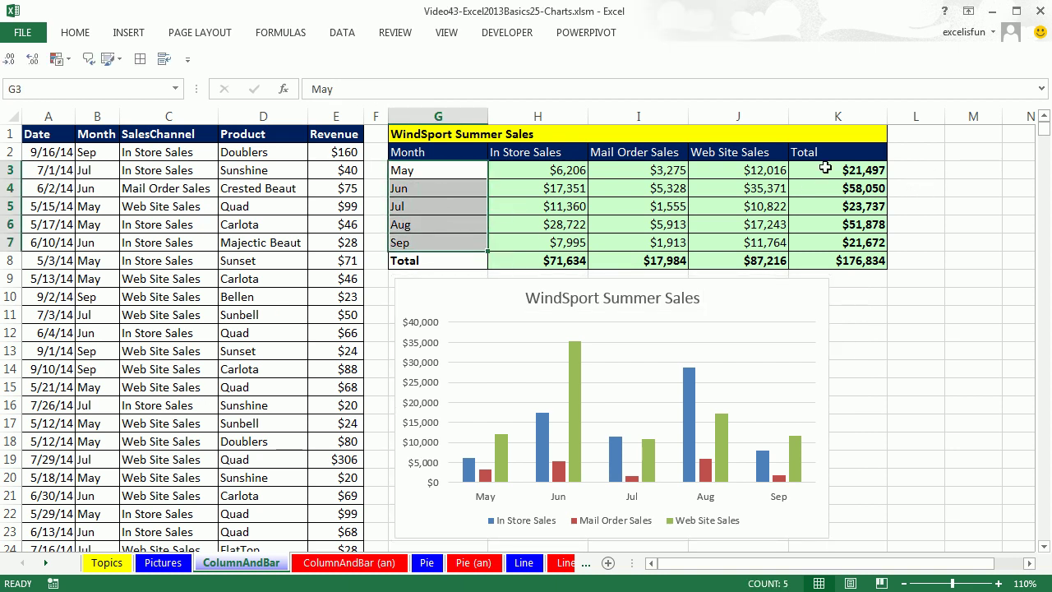
drag(856, 170, 850, 241)
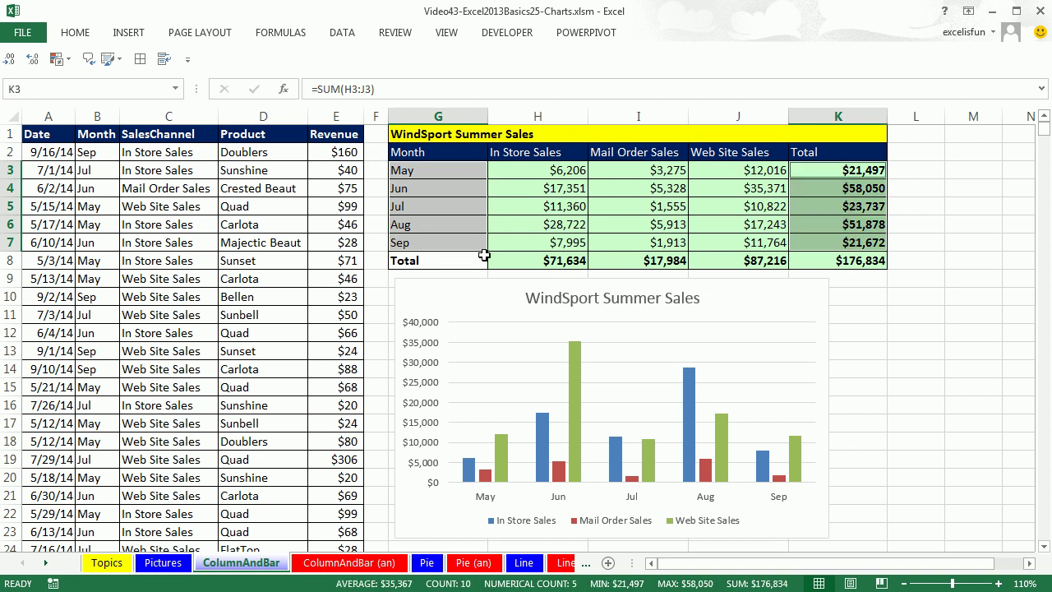
click(918, 299)
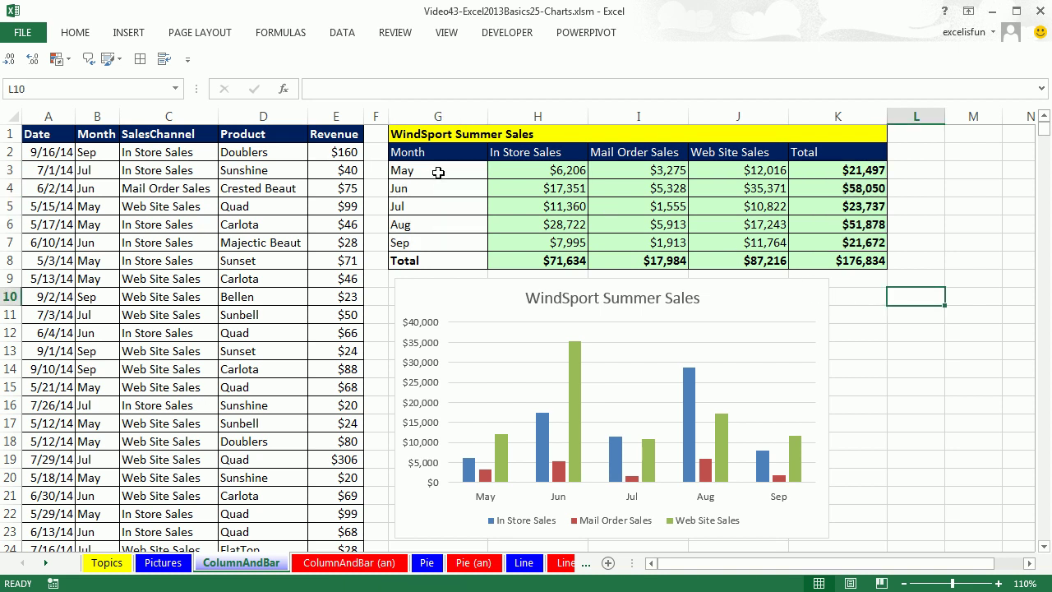
drag(420, 170, 424, 242)
ctrl+drag(819, 171, 831, 240)
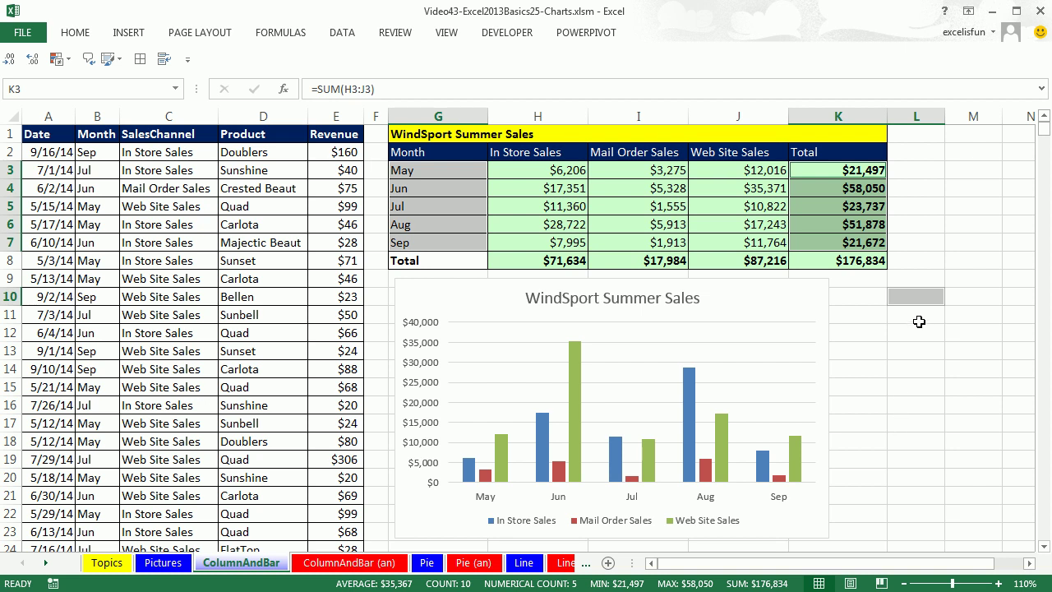
click(128, 33)
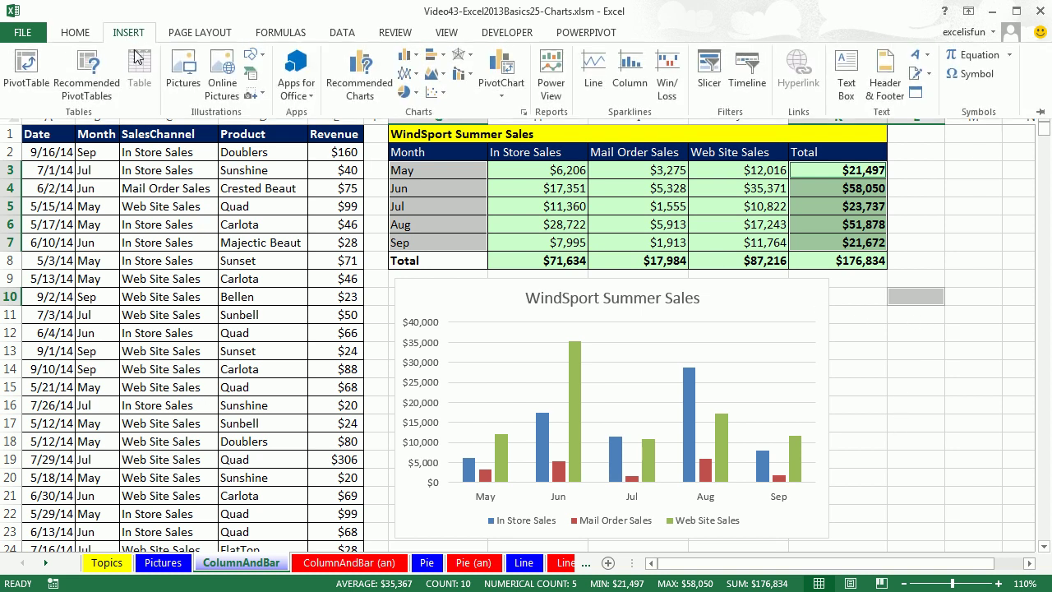
click(415, 58)
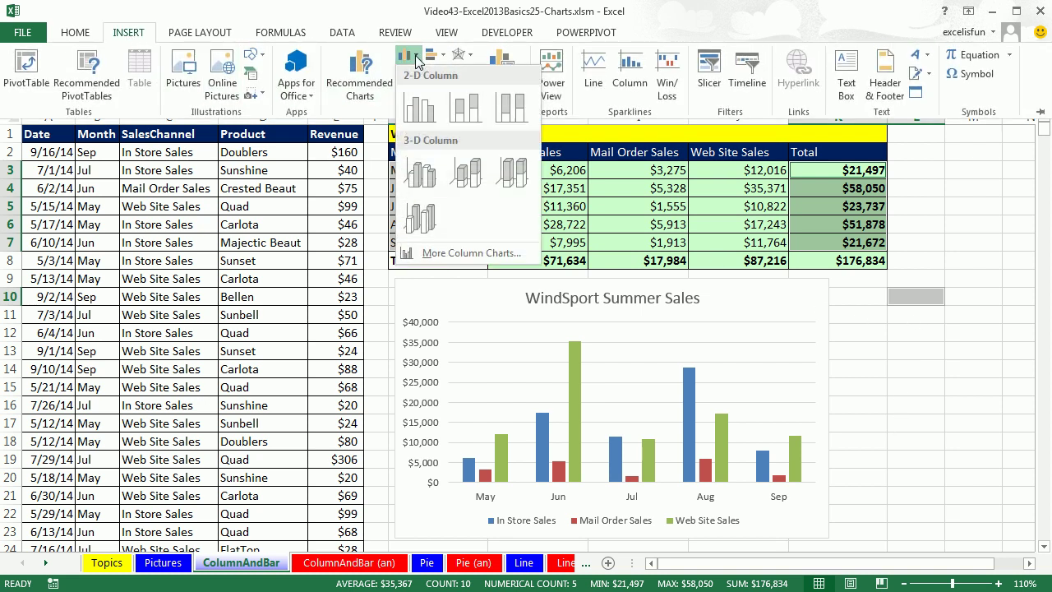
click(418, 113)
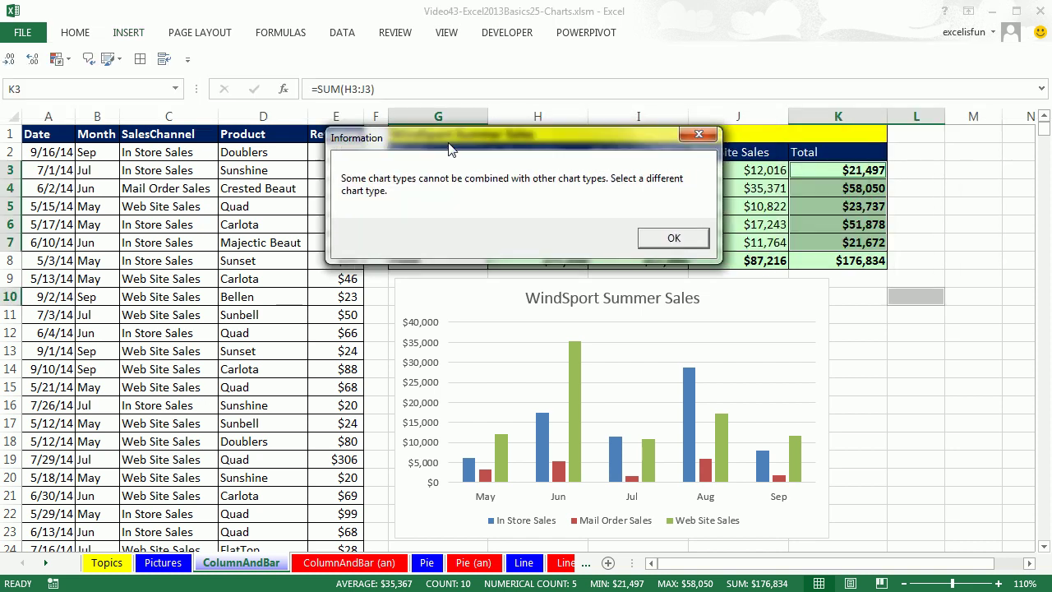
click(673, 237)
click(909, 354)
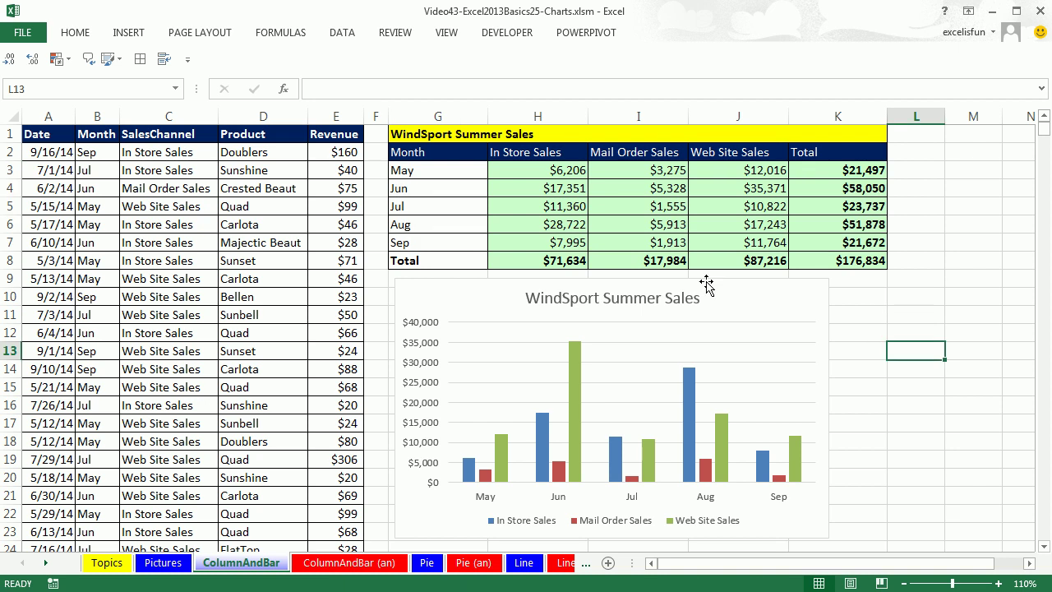
- Insert a 2-D clustered column chart from the months G3:G7 and totals K3:K7, and move it directly below the first chart
drag(437, 170, 434, 241)
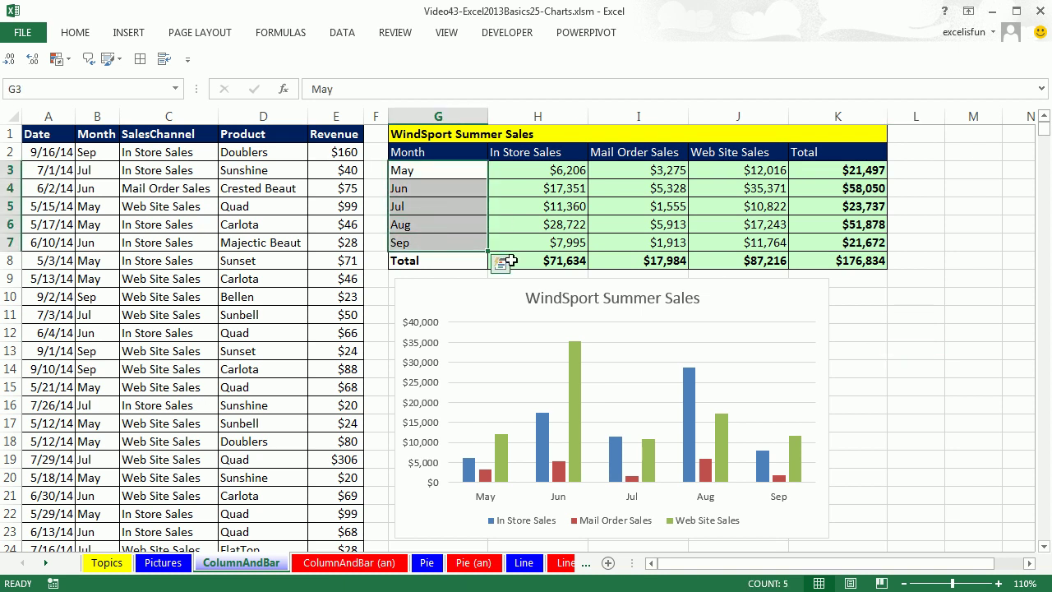
drag(820, 171, 822, 240)
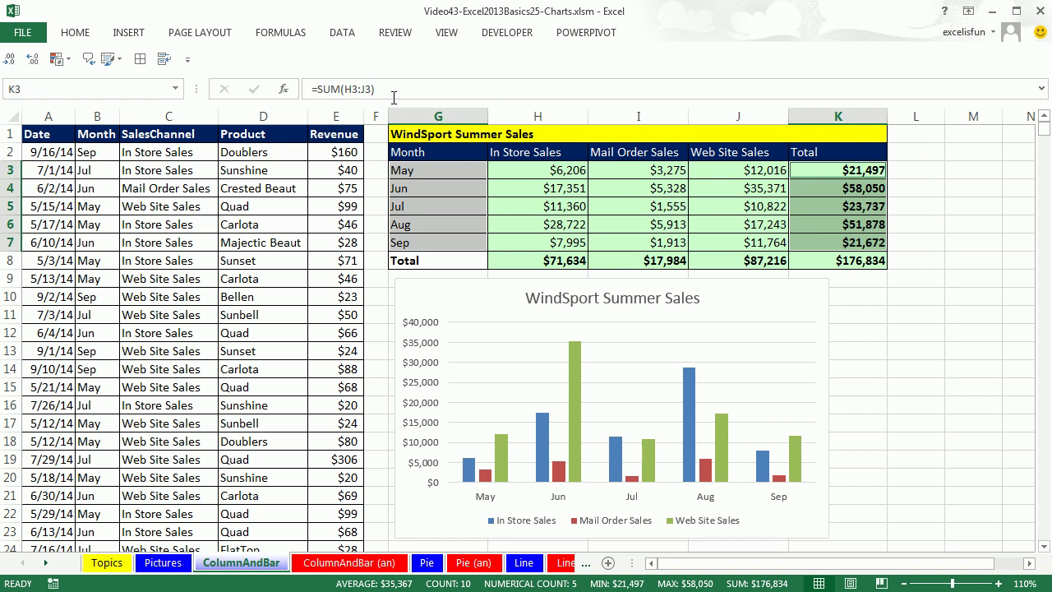
click(129, 32)
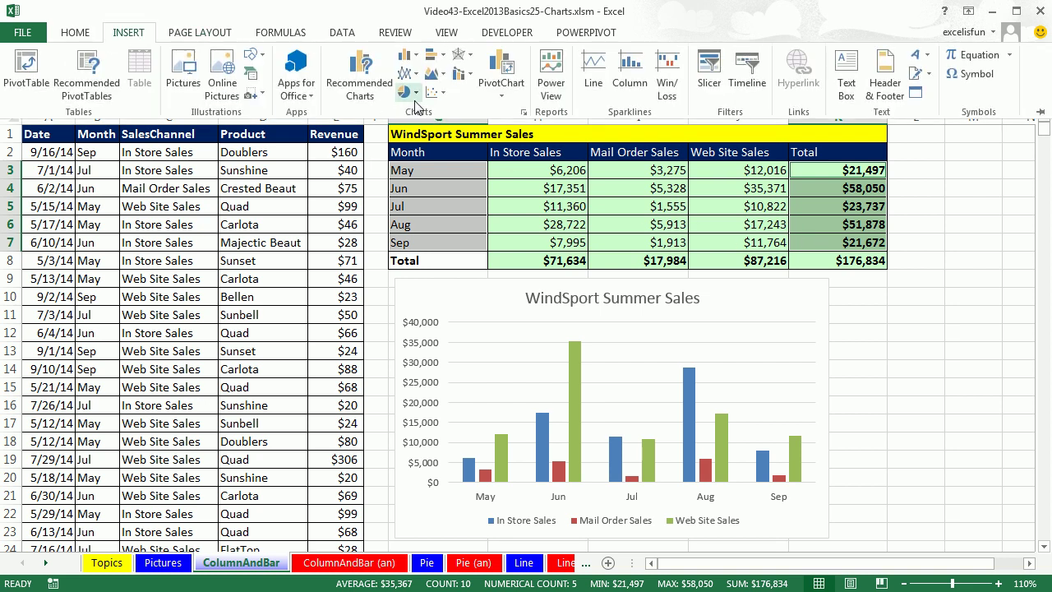
click(409, 56)
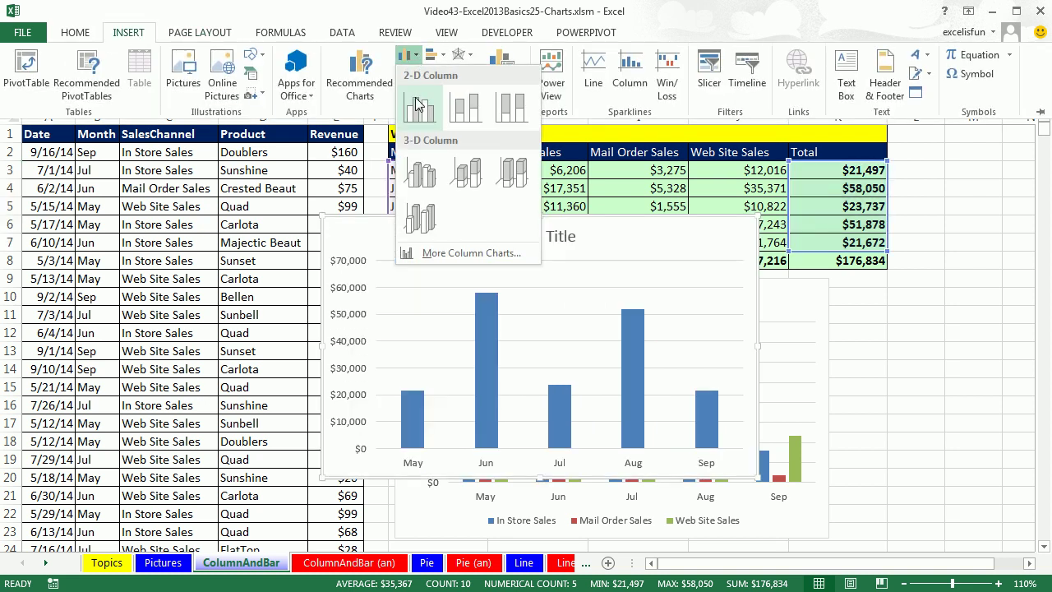
click(417, 106)
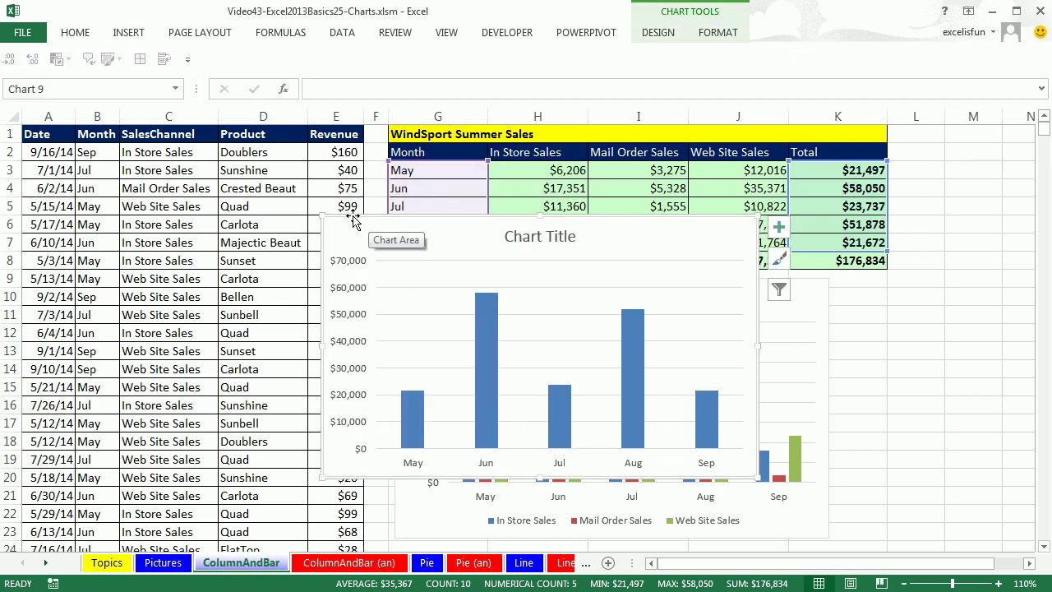
drag(354, 220, 427, 360)
scroll(493, 357, down, 3)
- Link the new chart's title to cell G1 with the formula =ColumnAndBar!$G$1
click(624, 217)
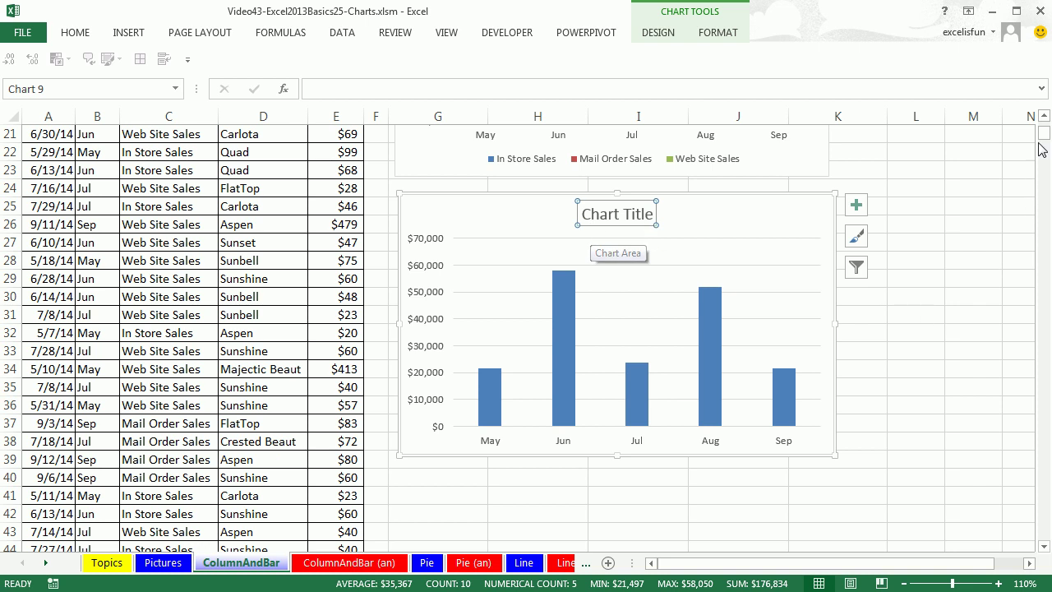
drag(1045, 138, 1045, 123)
click(366, 88)
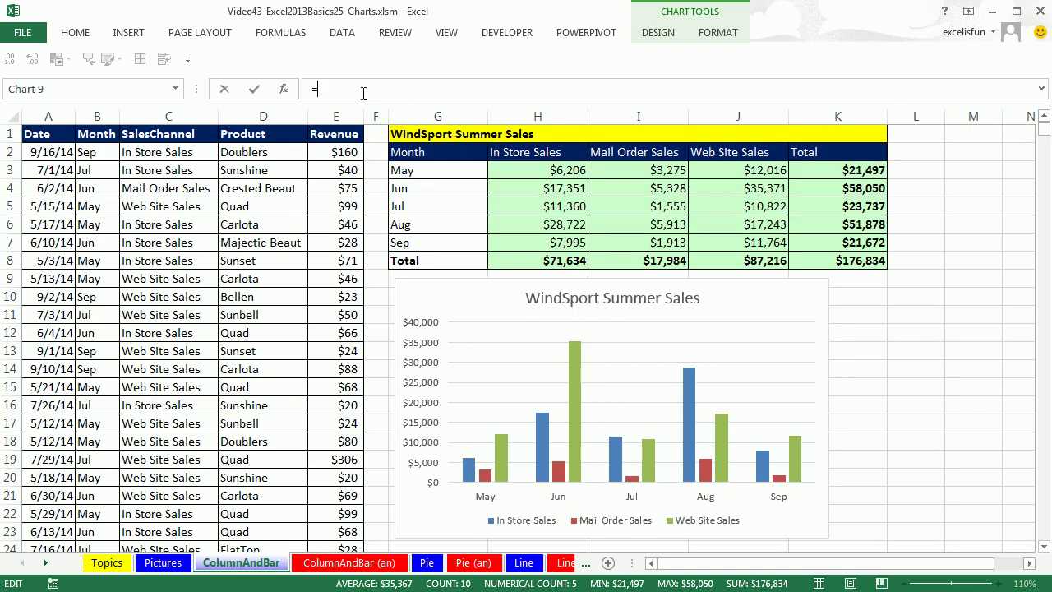
click(431, 136)
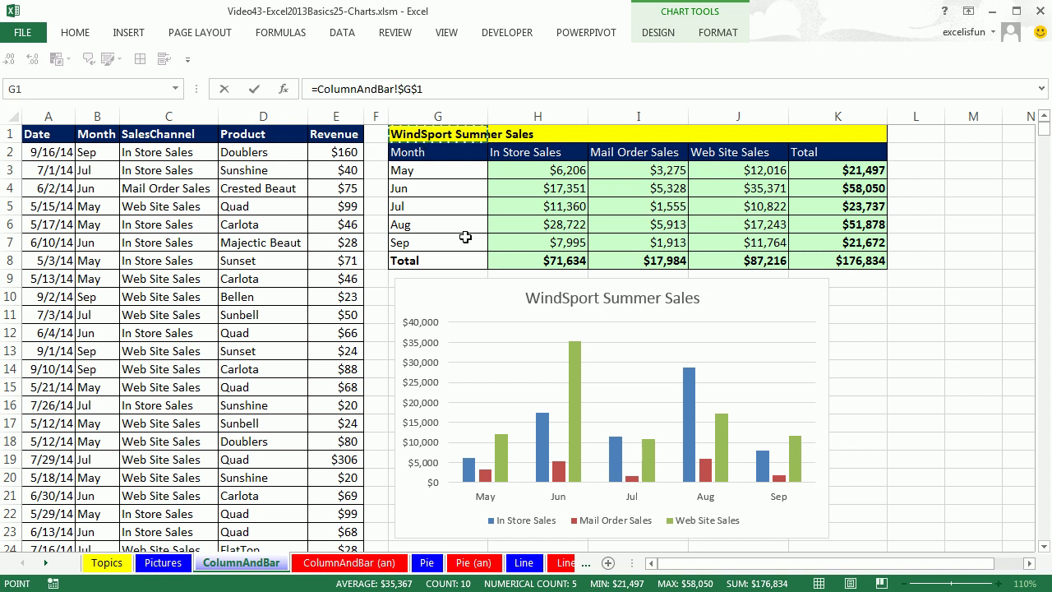
key(Return)
- Add data labels to the columns of the monthly totals chart
scroll(882, 323, down, 6)
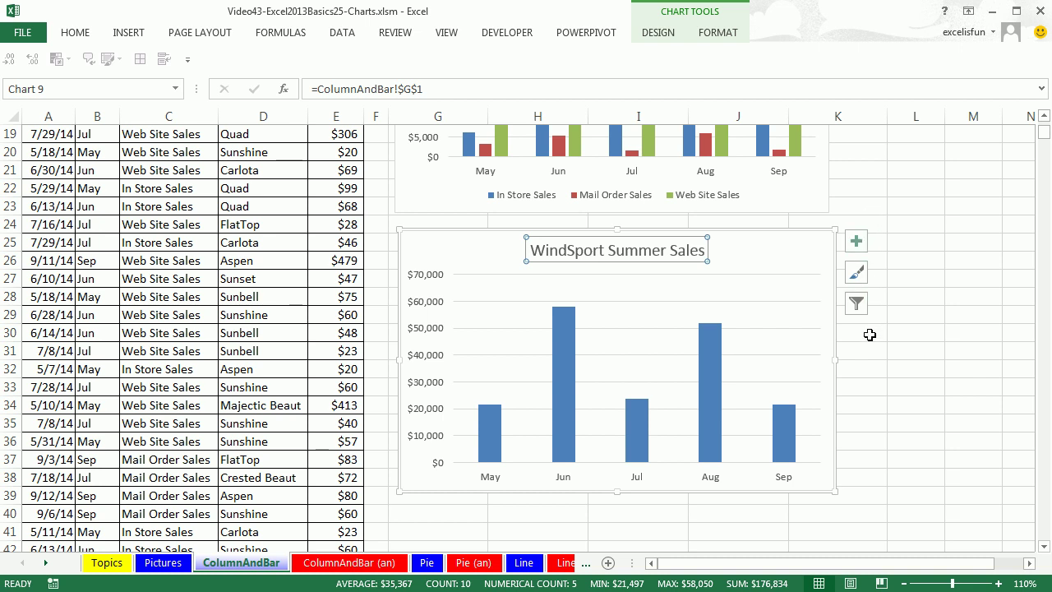
click(855, 243)
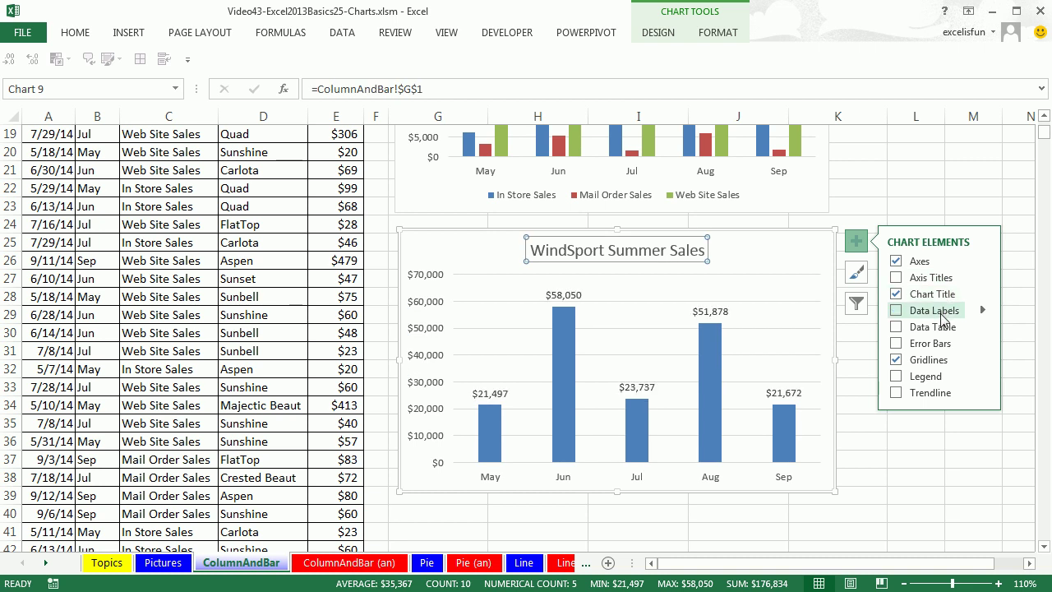
click(899, 314)
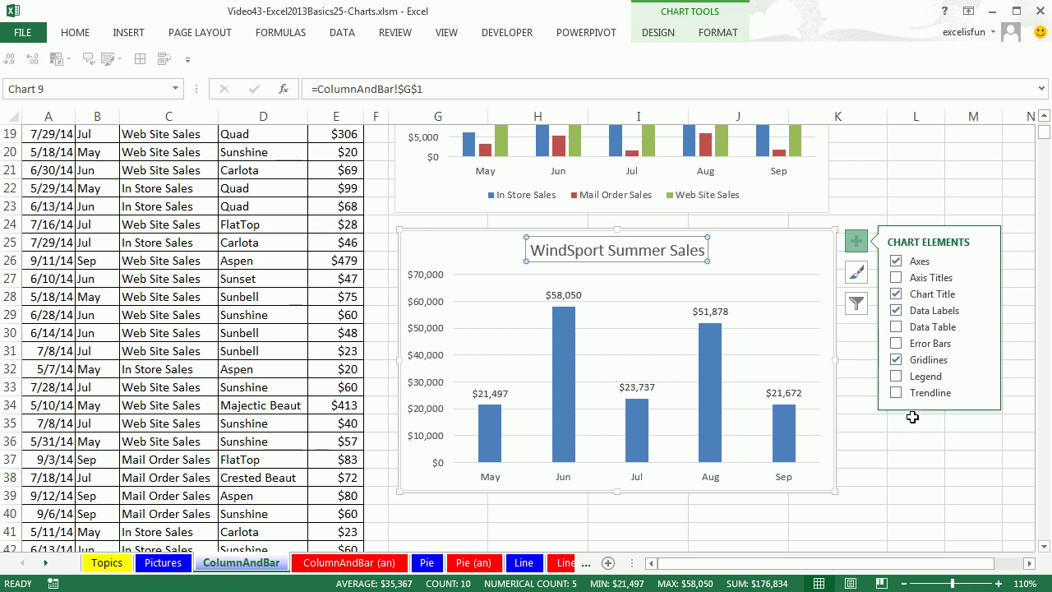
- Preview the available chart styles and color schemes for the monthly totals chart without applying any
click(856, 275)
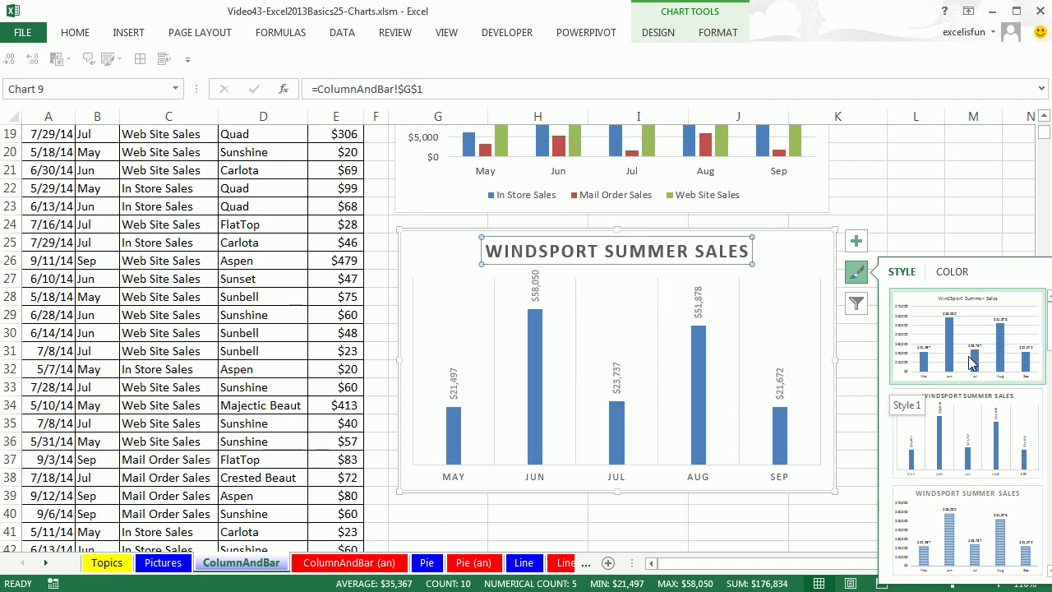
click(954, 273)
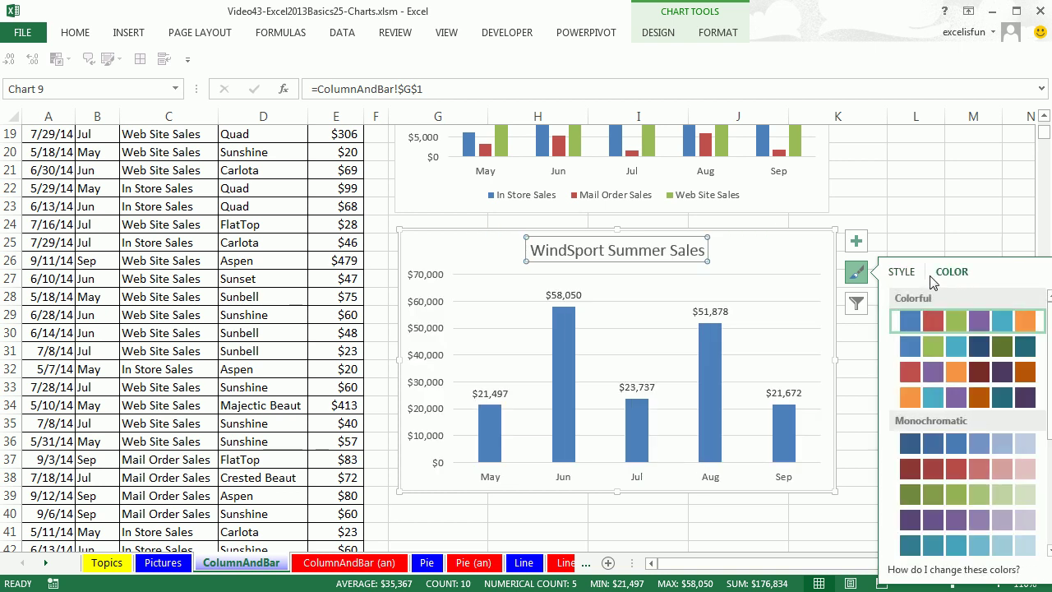
click(902, 272)
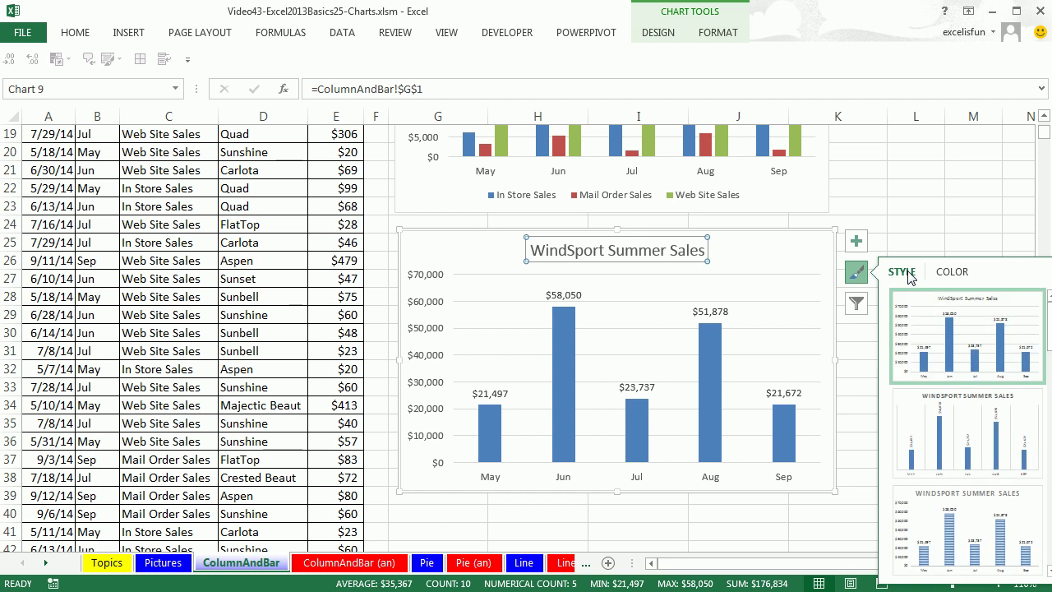
- Filter the monthly totals chart to the categories Jun, Aug and Sep only
click(857, 304)
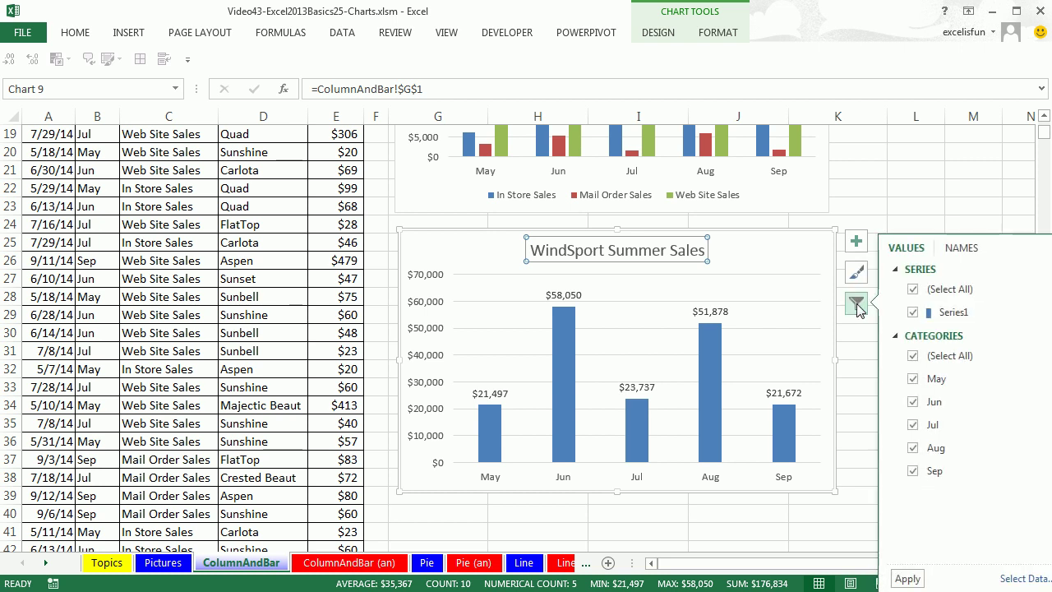
click(912, 356)
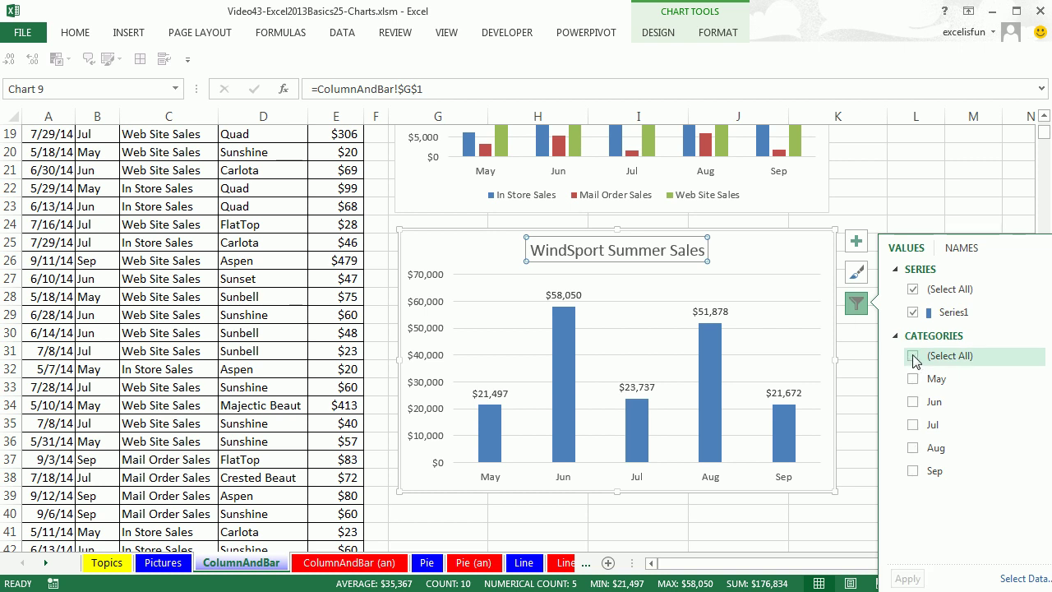
click(912, 402)
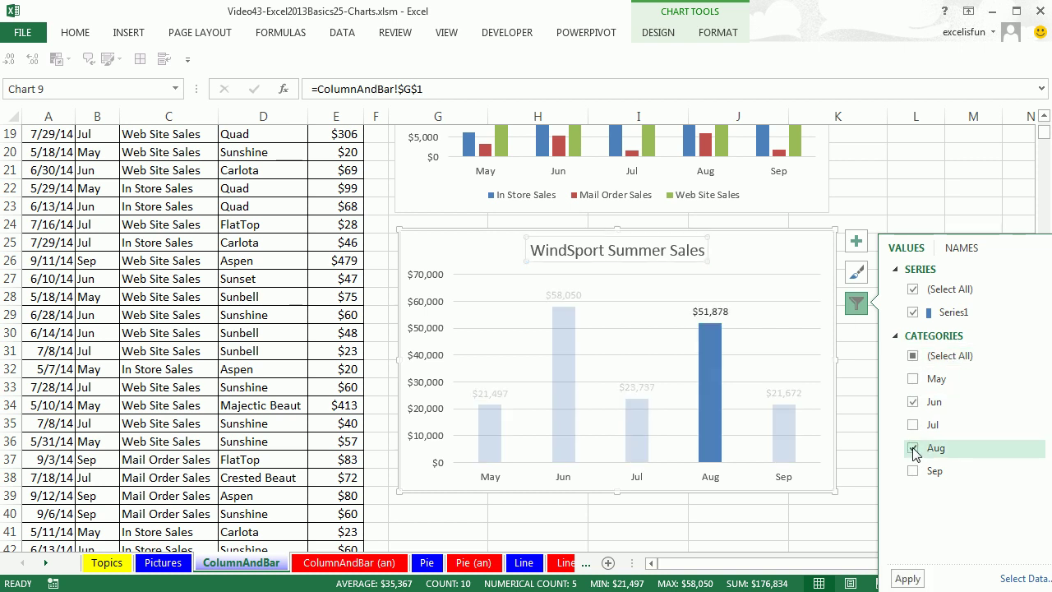
click(904, 579)
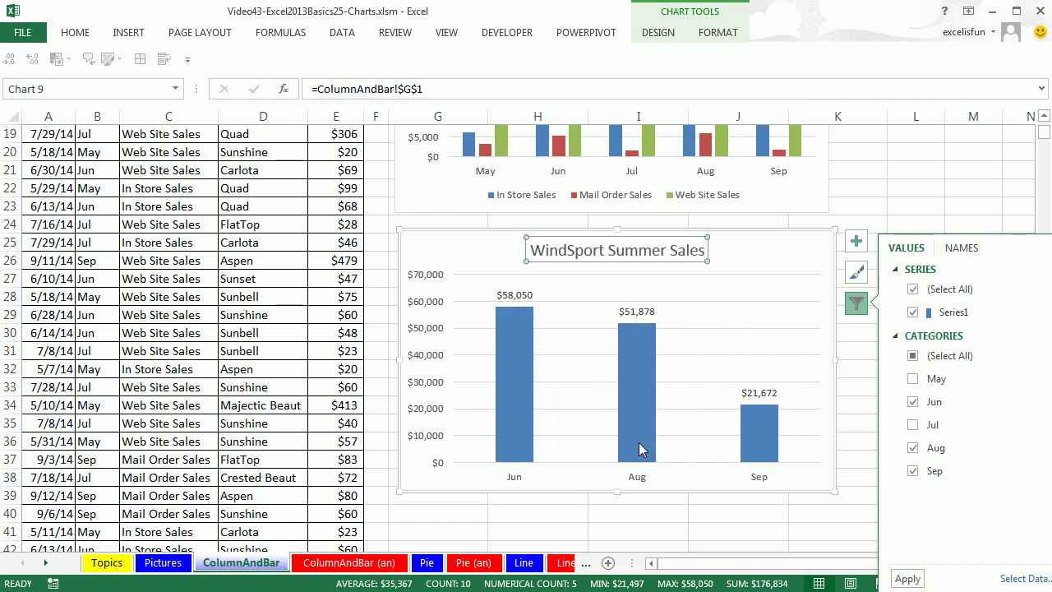
- Reselect all month categories in the chart filter, apply it and close the filter options
click(914, 355)
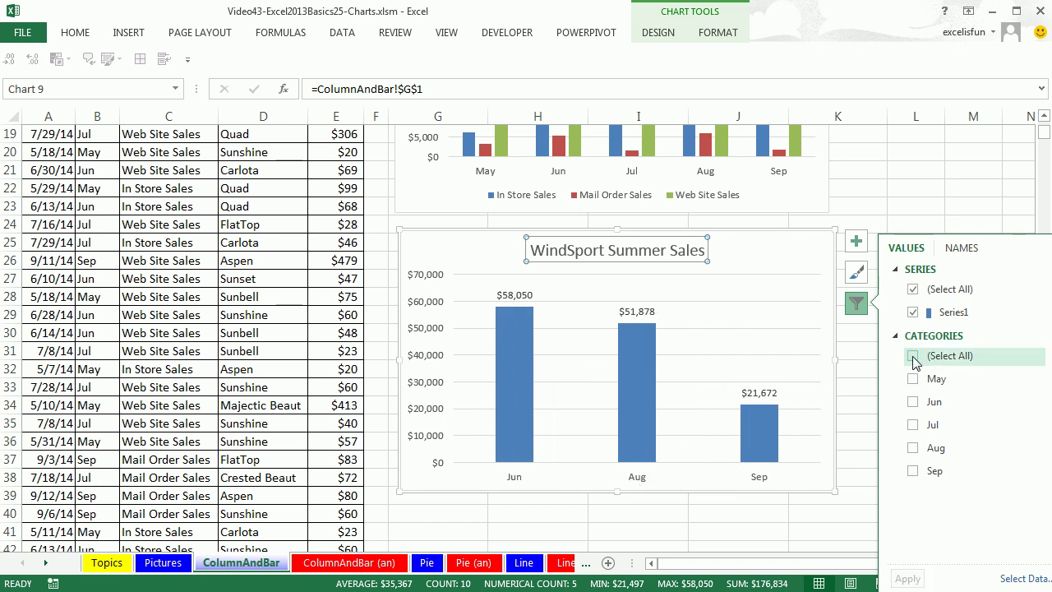
click(907, 579)
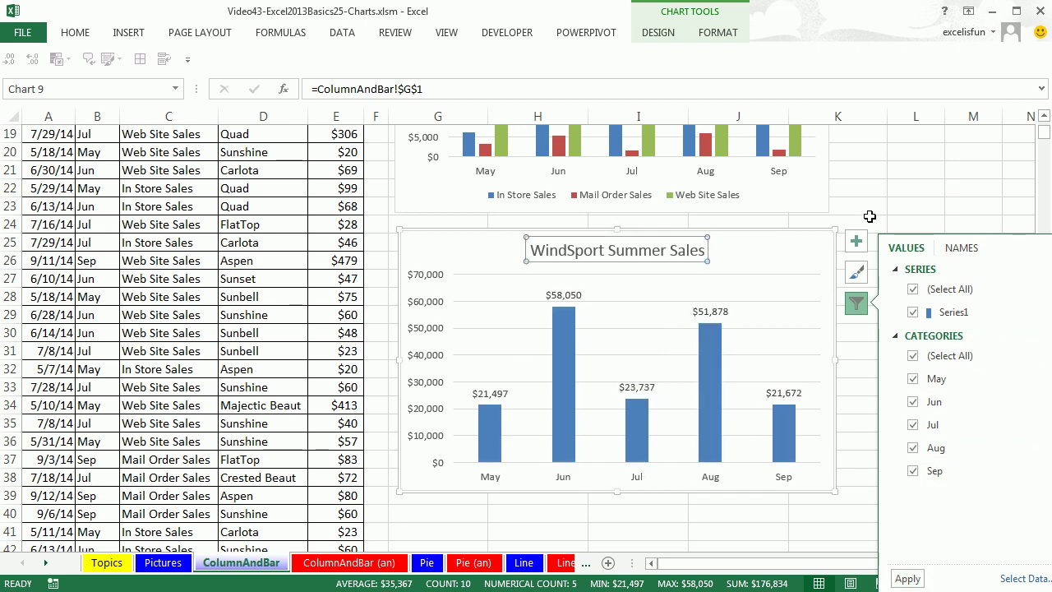
click(774, 261)
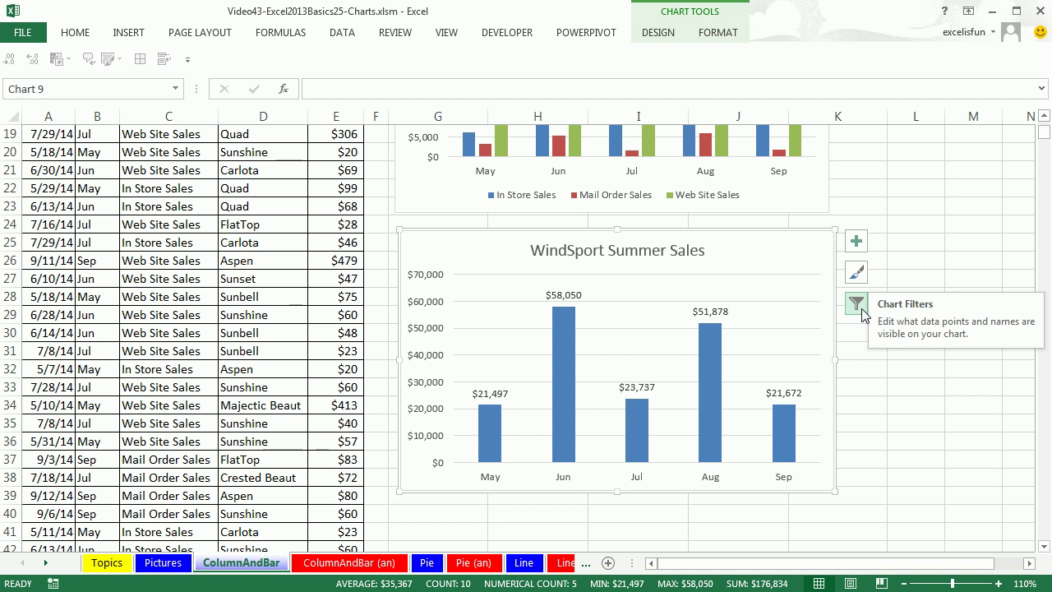
- Select the chart's elements in turn: title, vertical axis, horizontal axis, whole column series, data labels and the single Jun column
click(622, 258)
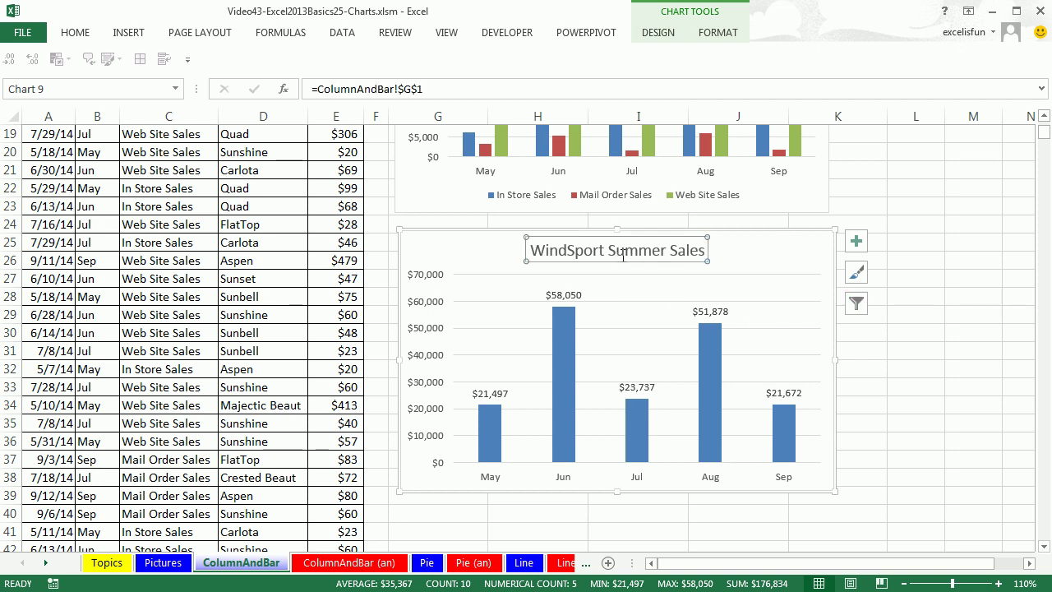
click(426, 305)
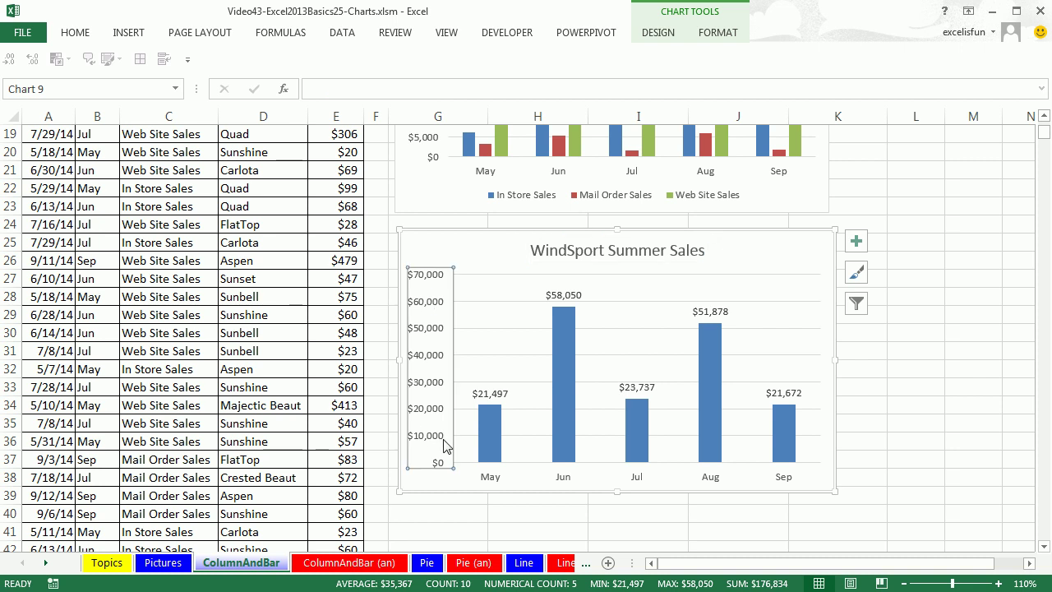
click(488, 482)
click(493, 422)
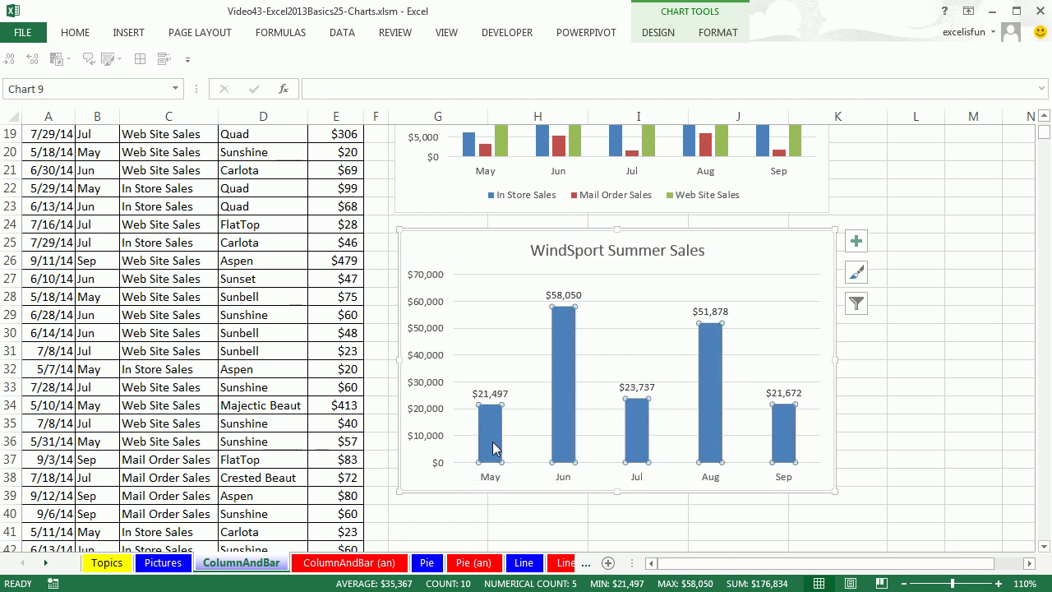
click(567, 295)
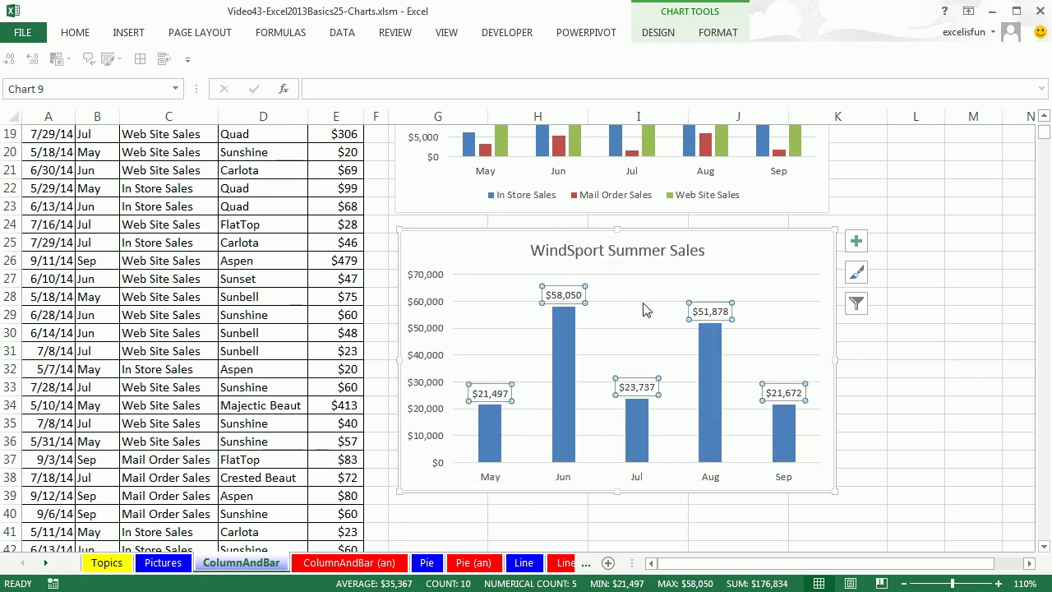
click(572, 370)
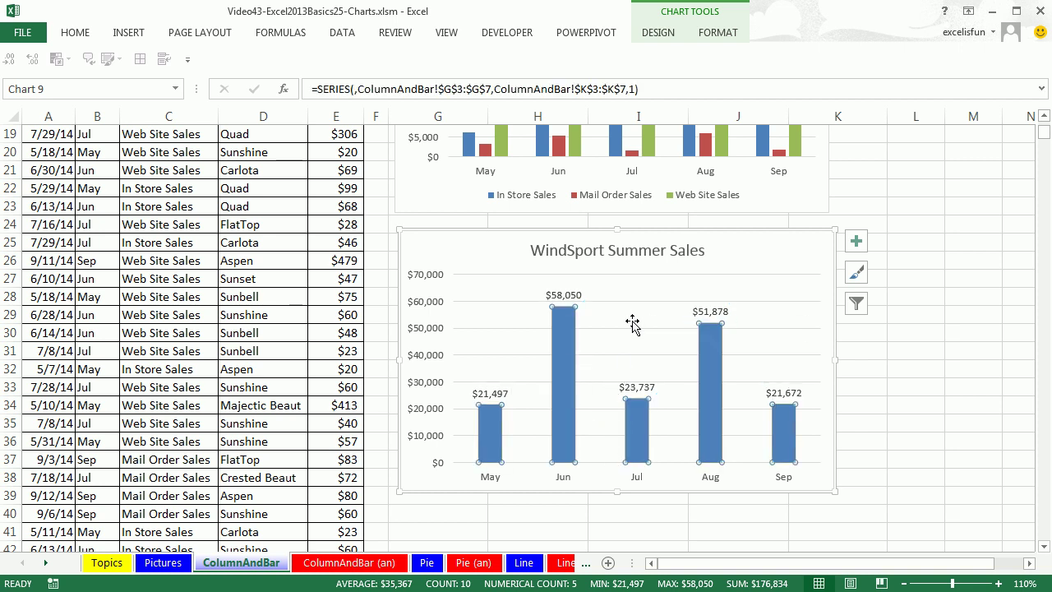
click(565, 340)
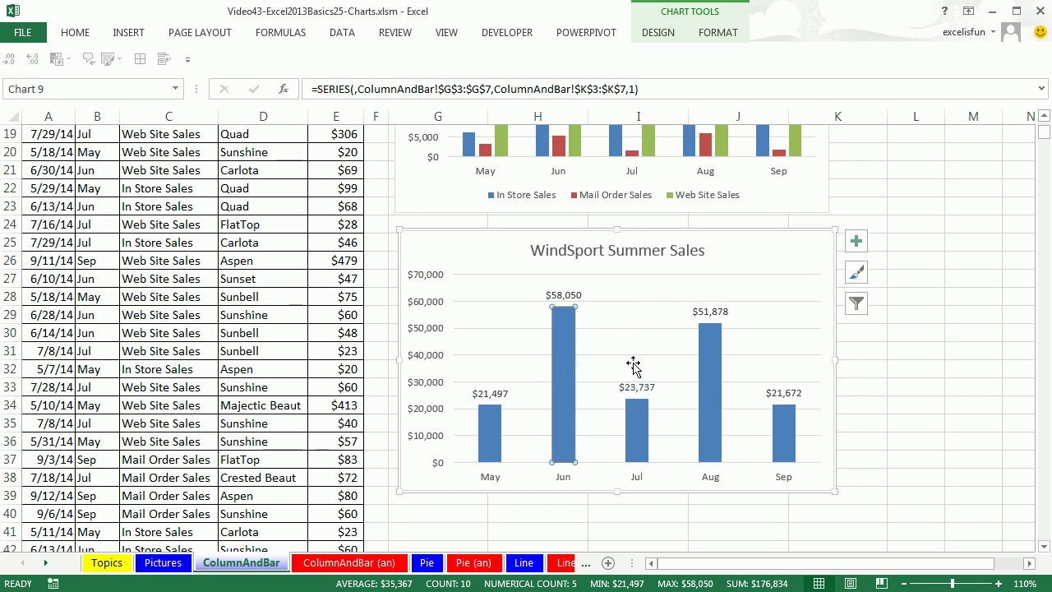
- Try bold formatting on all data labels of the monthly totals chart and undo it
click(710, 312)
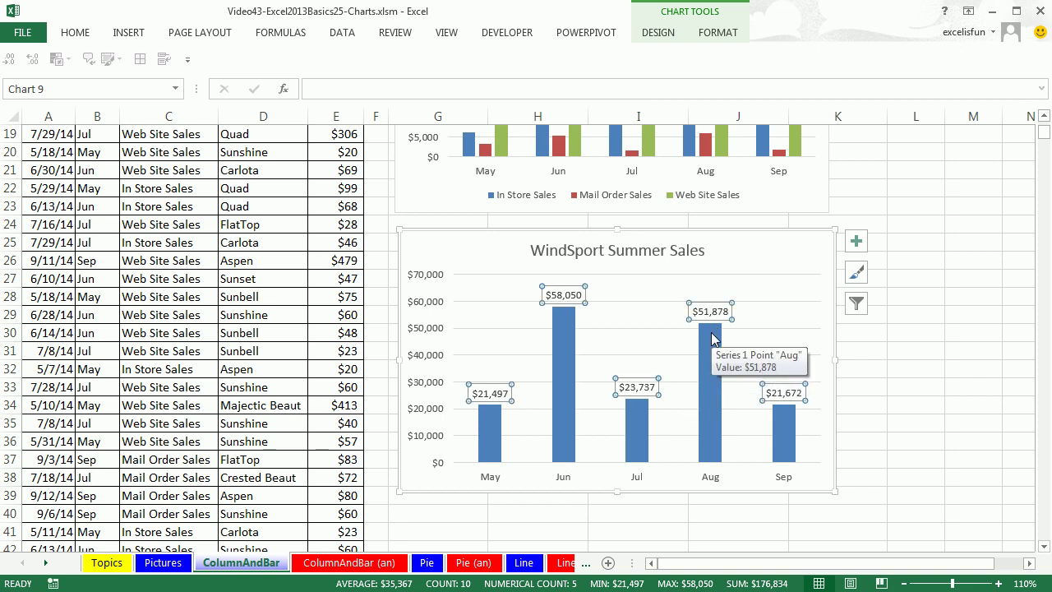
key(ctrl+b)
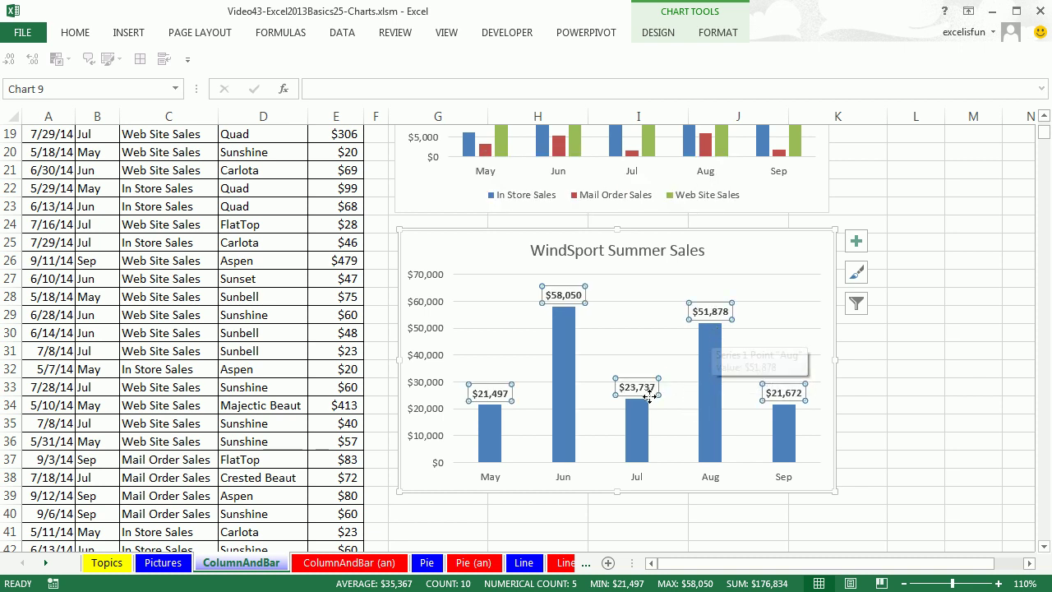
key(ctrl+z)
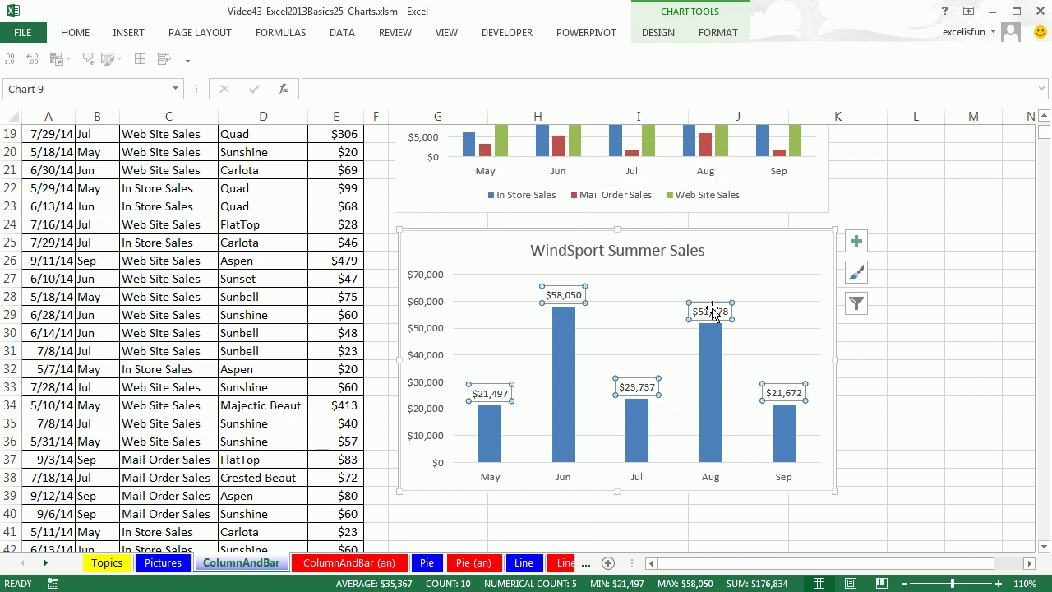
- Try bold formatting on only the Aug data label of the monthly totals chart and undo it
click(712, 305)
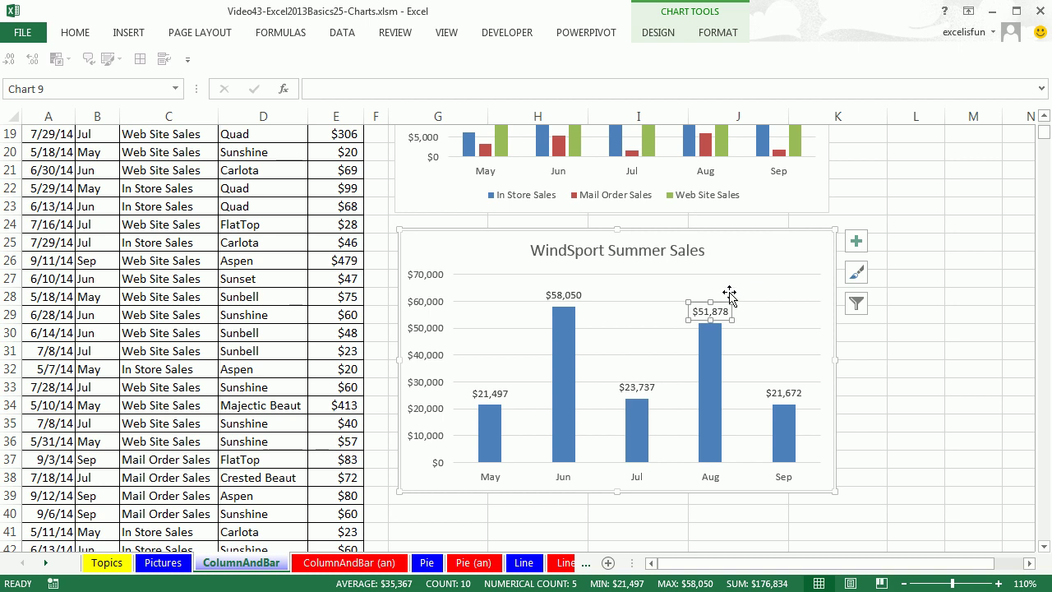
key(ctrl+b)
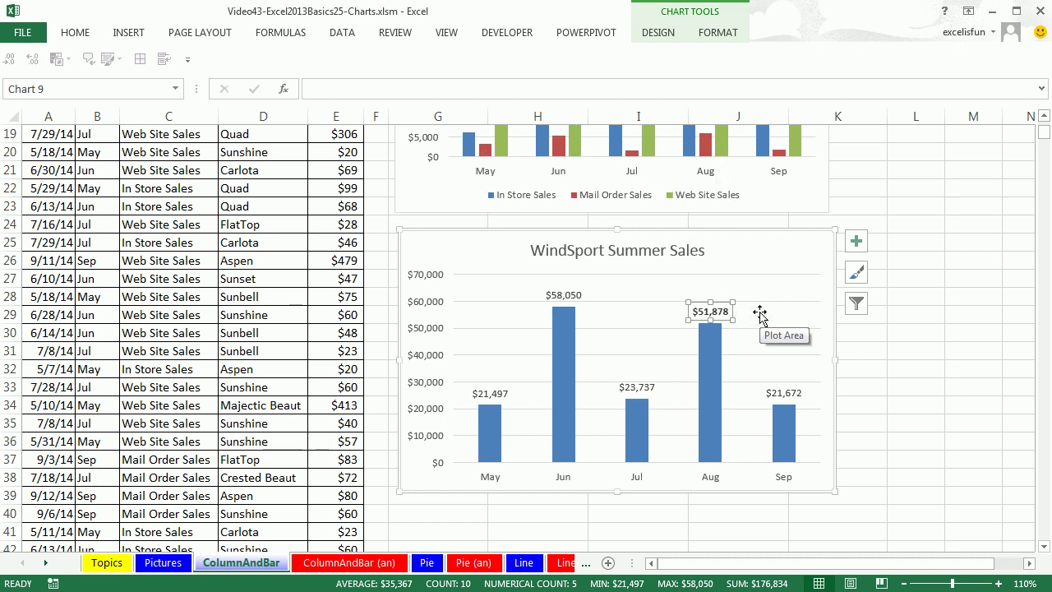
key(ctrl+z)
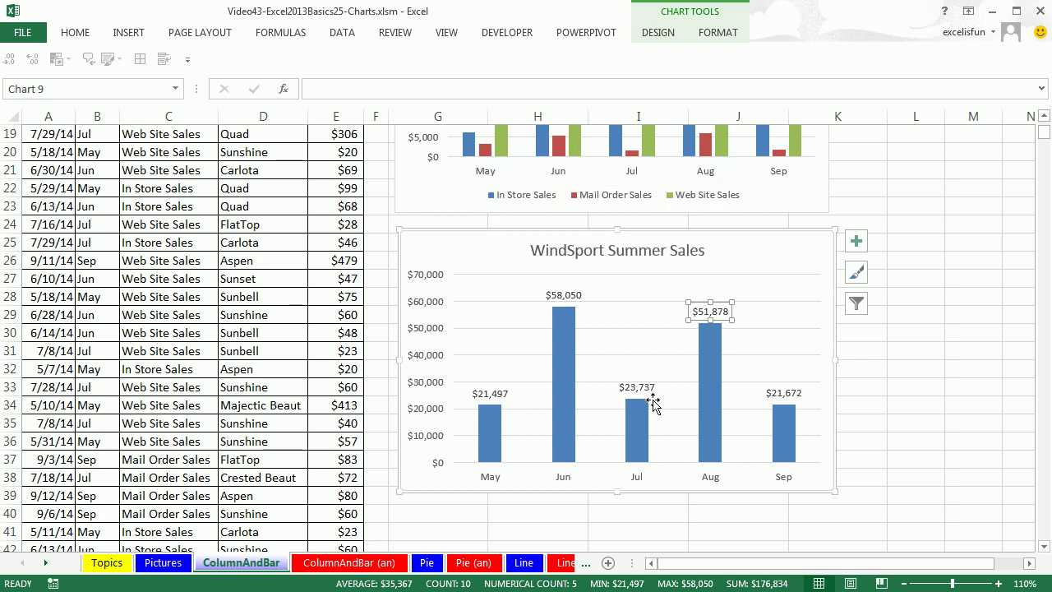
- Select the column series, plot area and chart title in turn, and cycle through the chart elements via the gridlines to the column series
click(571, 342)
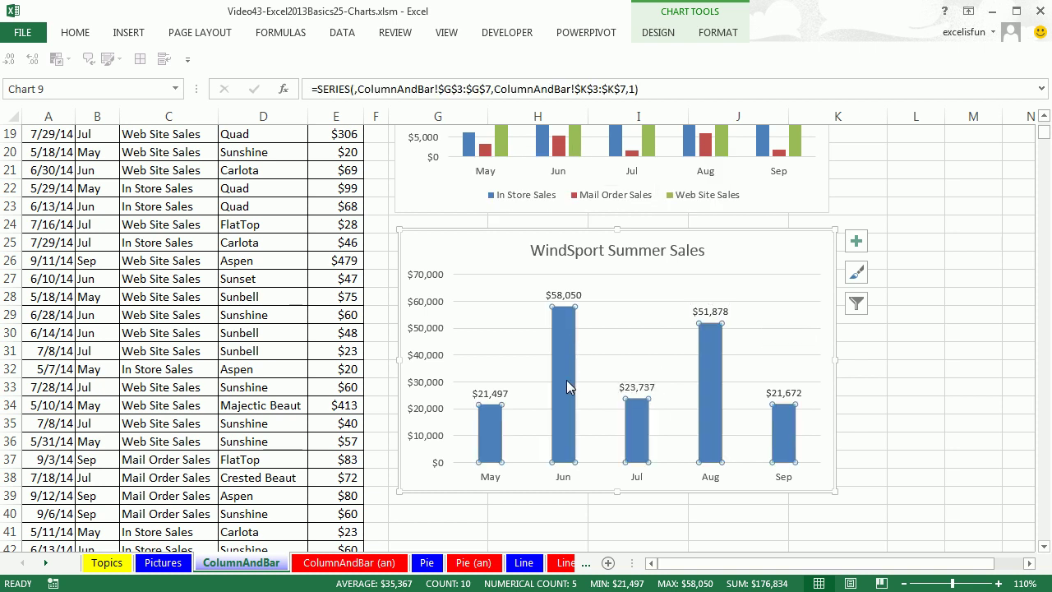
click(662, 279)
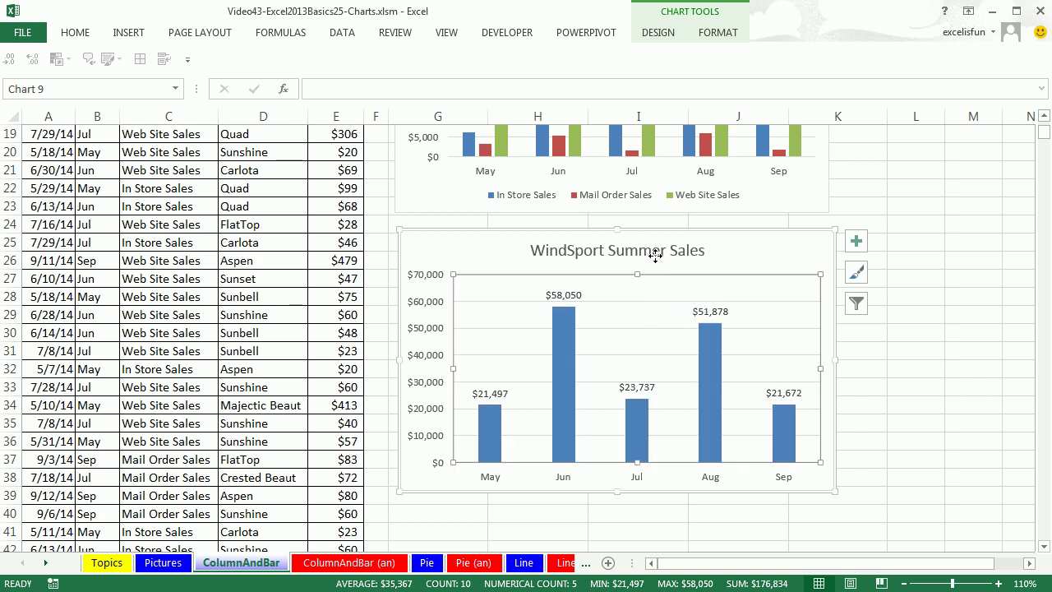
click(655, 256)
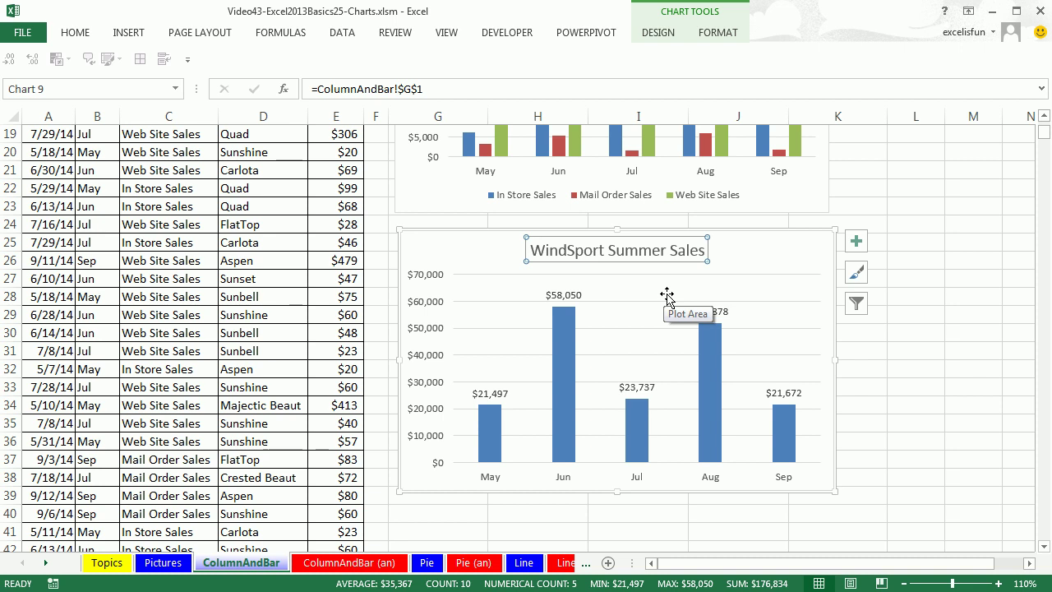
key(Down)
key(Down)
key(Down)
key(Up)
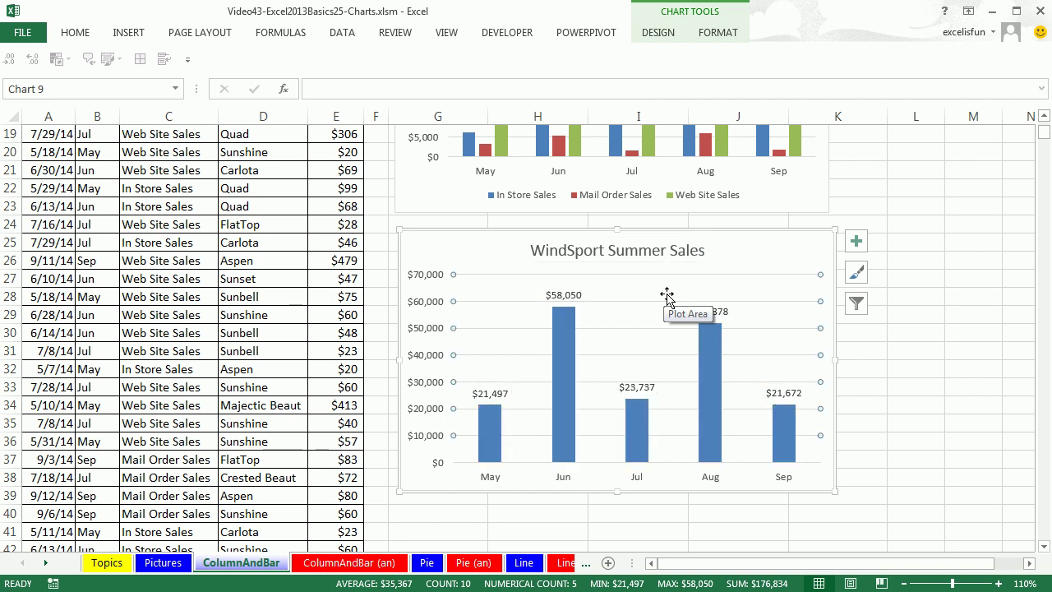
key(Down)
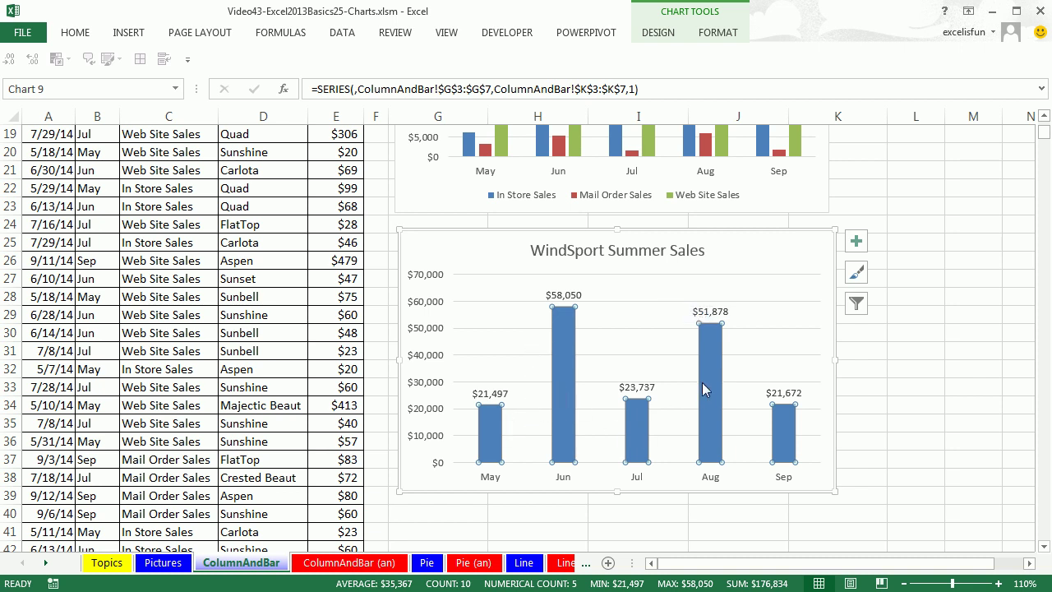
- View the Format Data Series options for the monthly totals columns and close them again
mouse_move(708, 355)
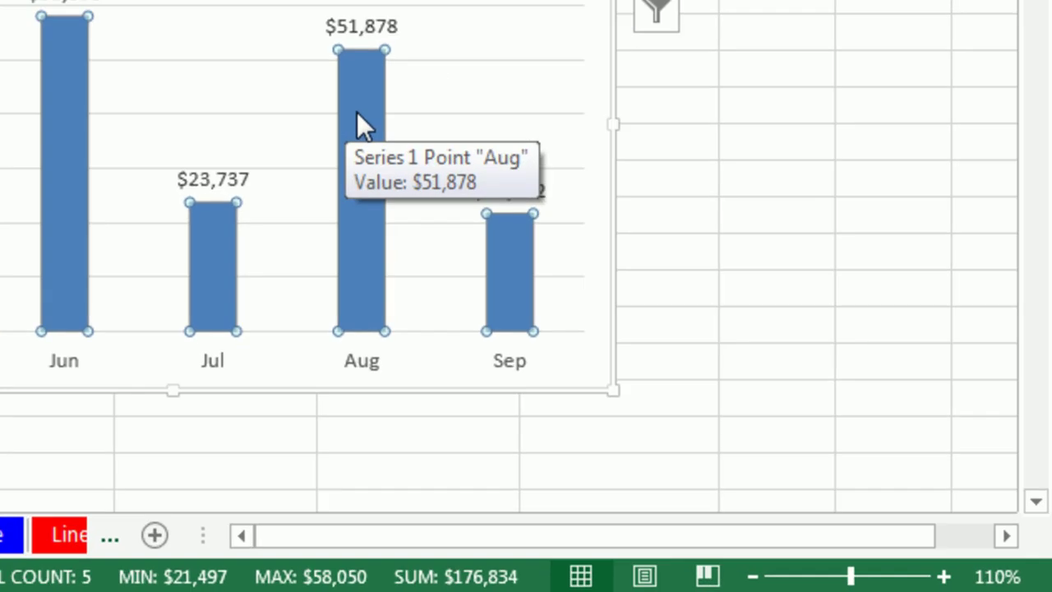
right_click(358, 119)
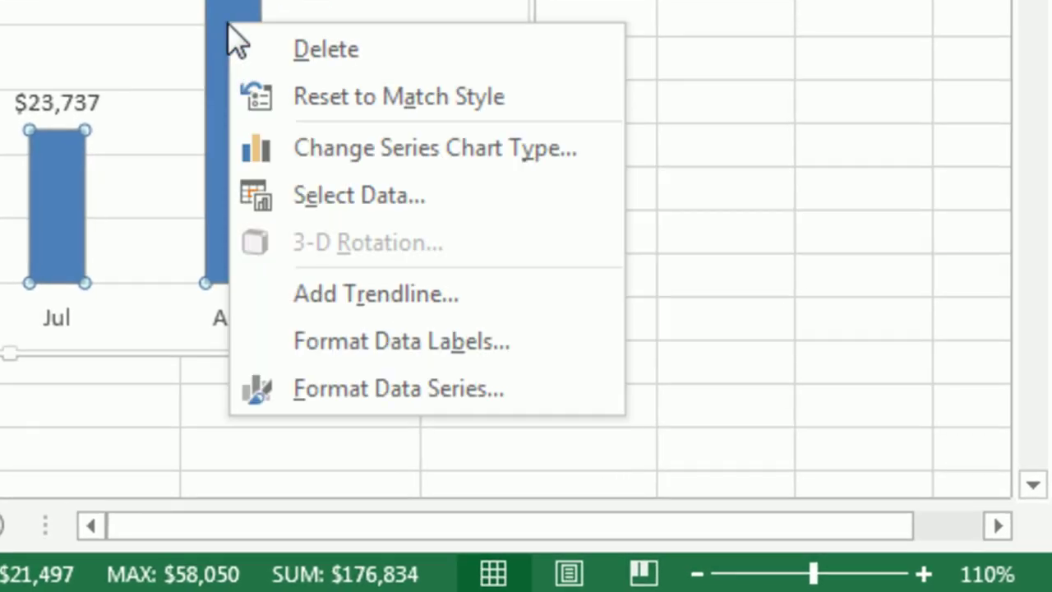
click(366, 380)
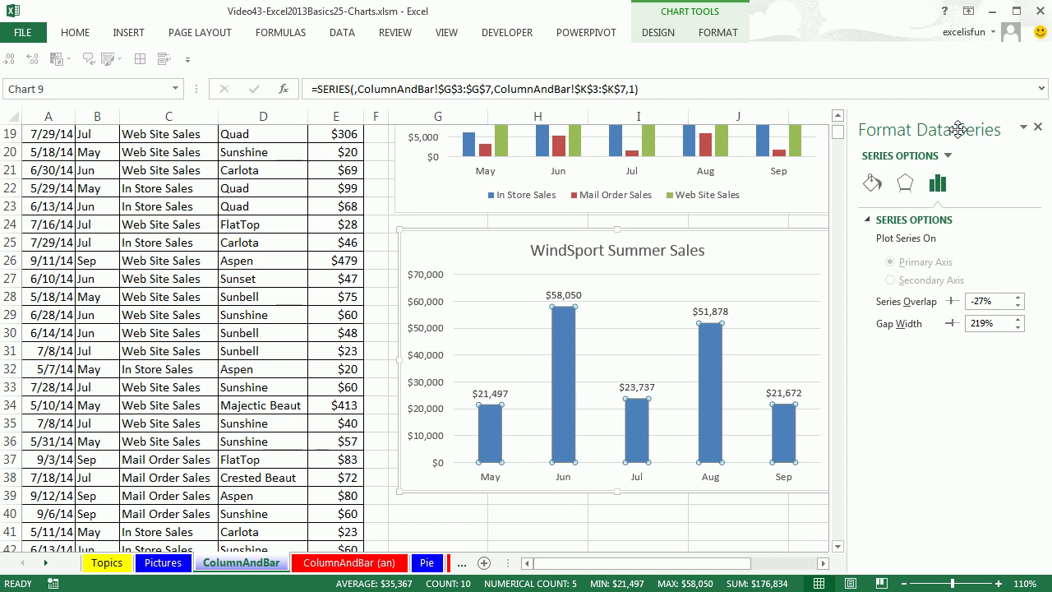
click(823, 562)
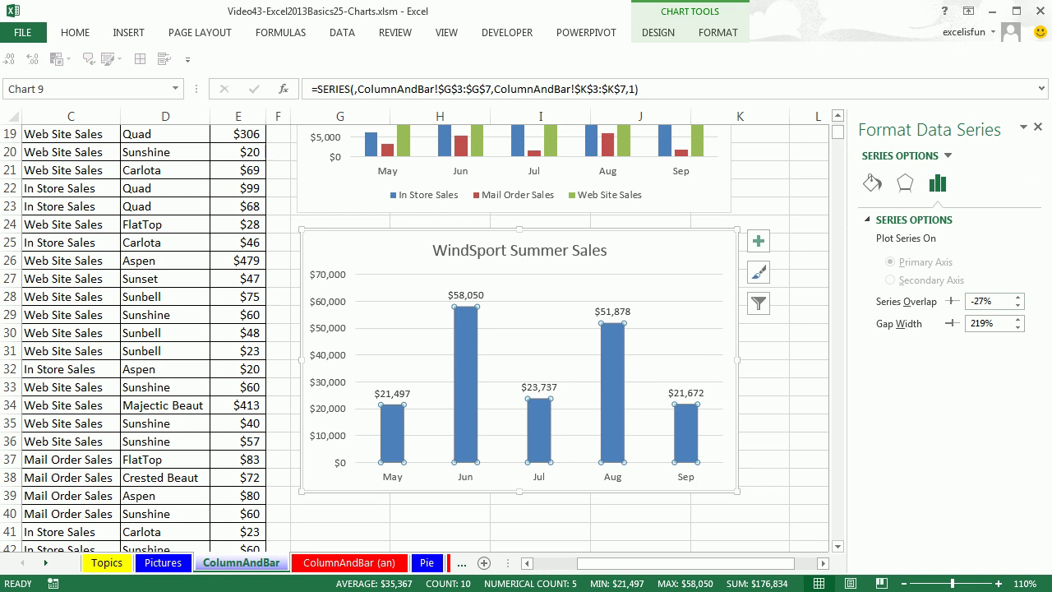
click(1038, 128)
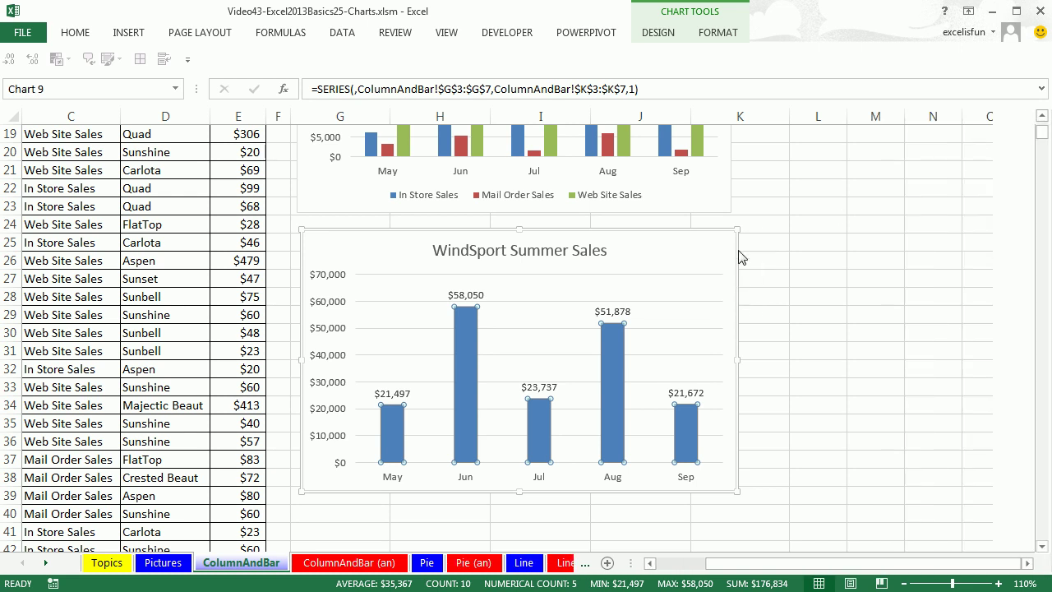
- Select empty cell L32, view its Format Cells options and cancel without changing anything
click(608, 316)
click(472, 345)
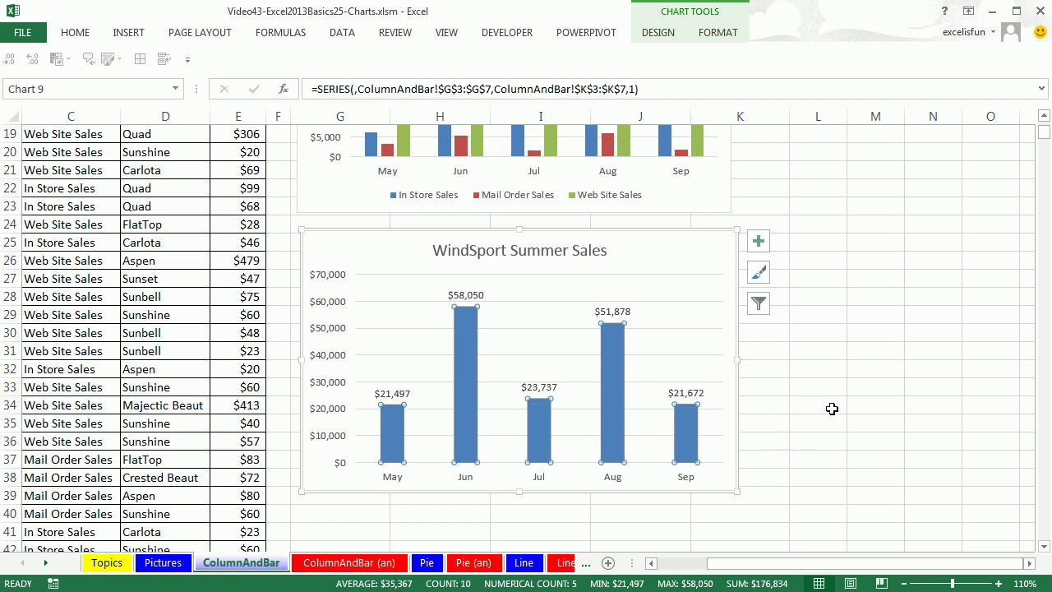
click(835, 365)
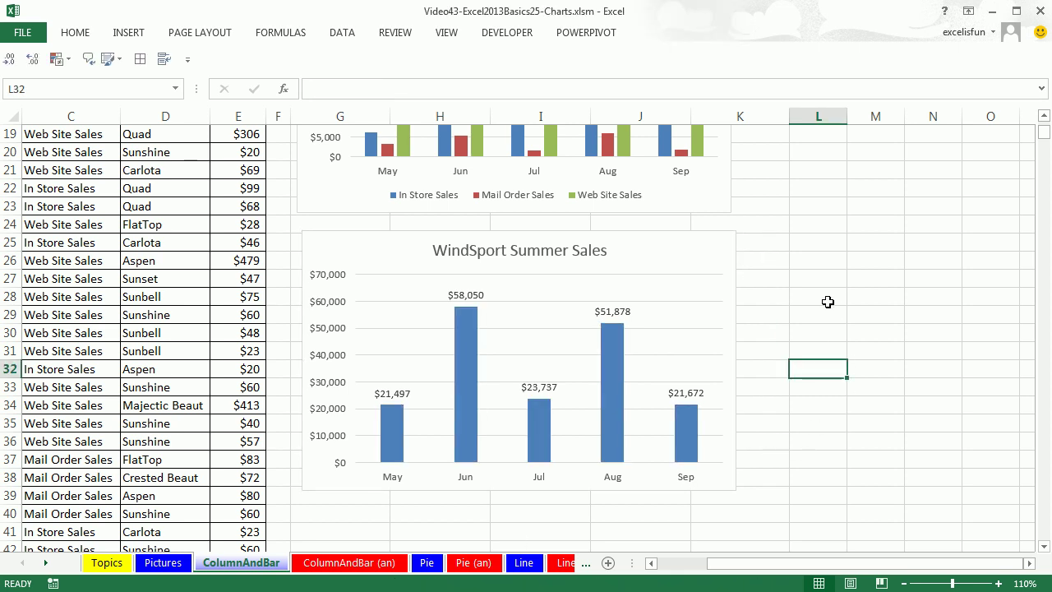
key(ctrl+1)
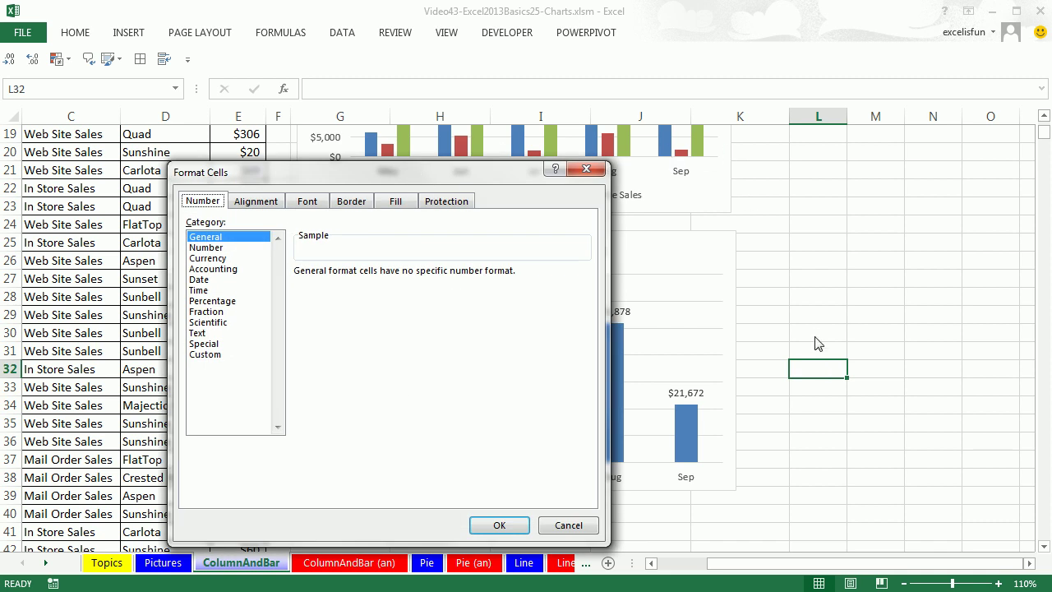
key(Escape)
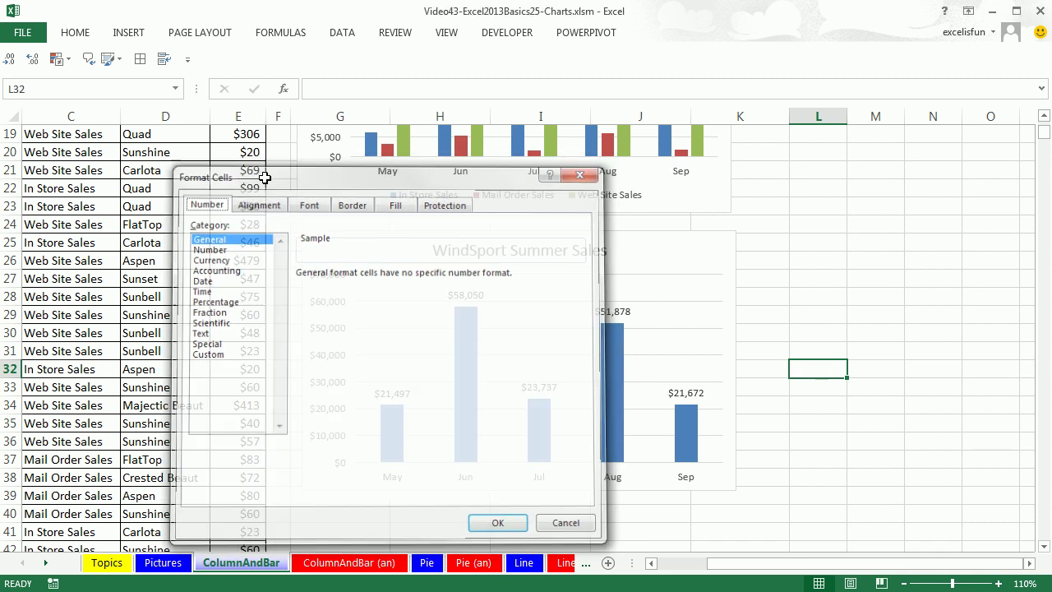
- Open the formatting options for the column series, switch them to the data labels and return to the column series
click(617, 358)
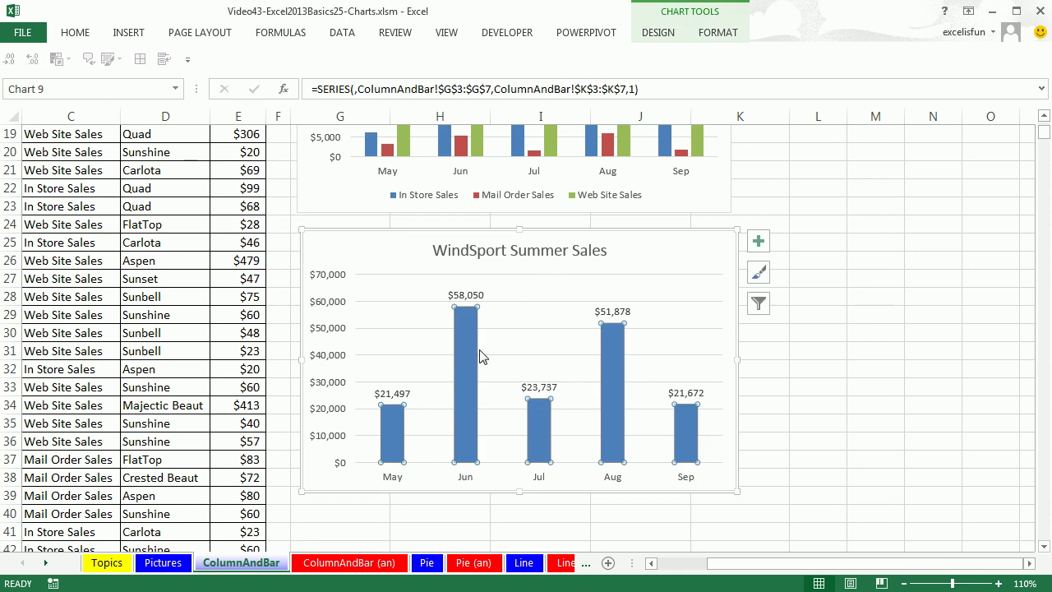
key(ctrl+1)
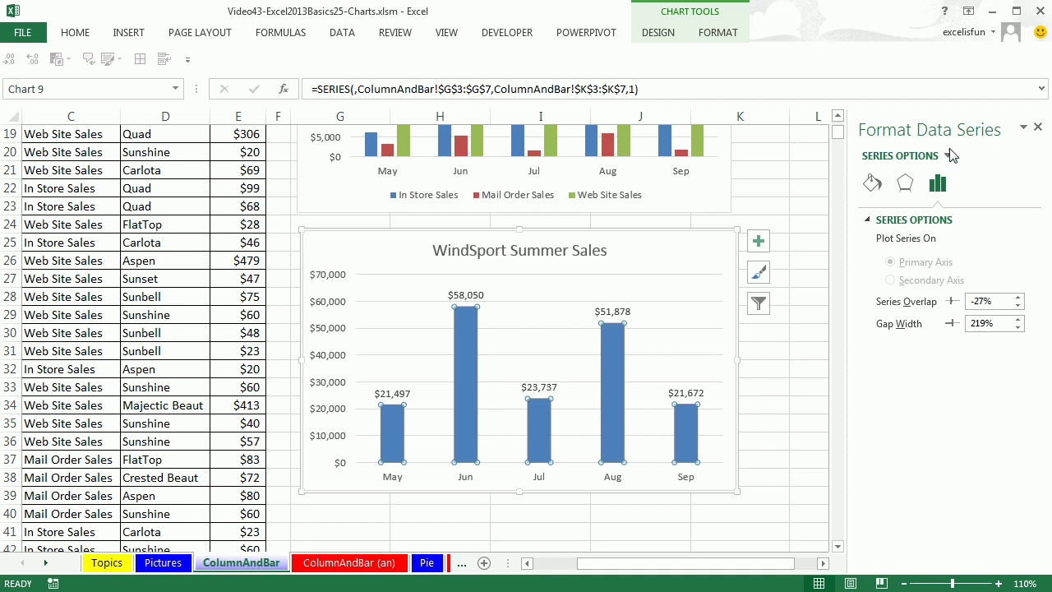
click(616, 310)
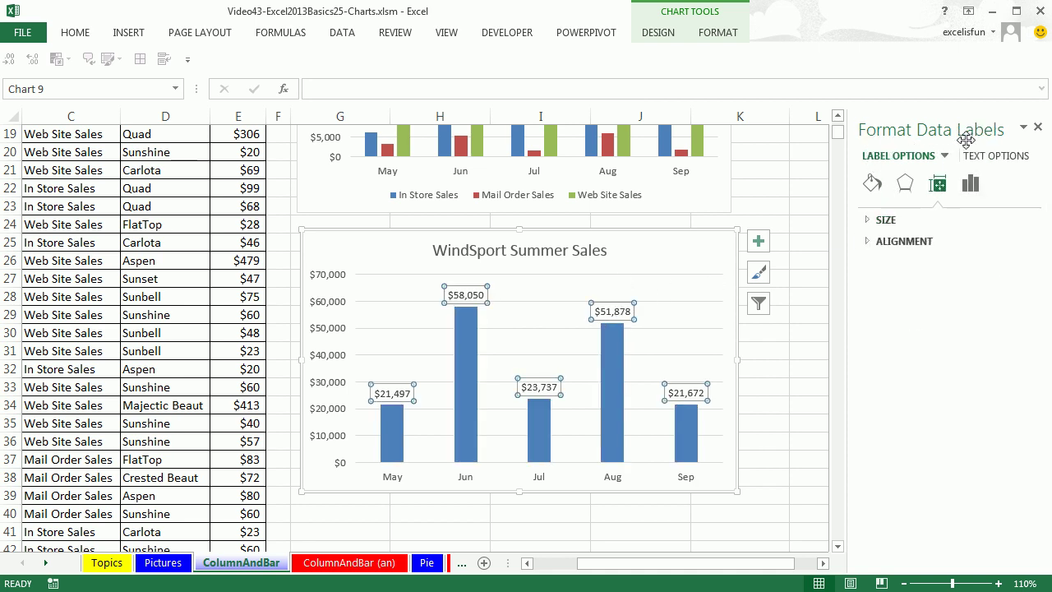
mouse_move(621, 364)
click(615, 379)
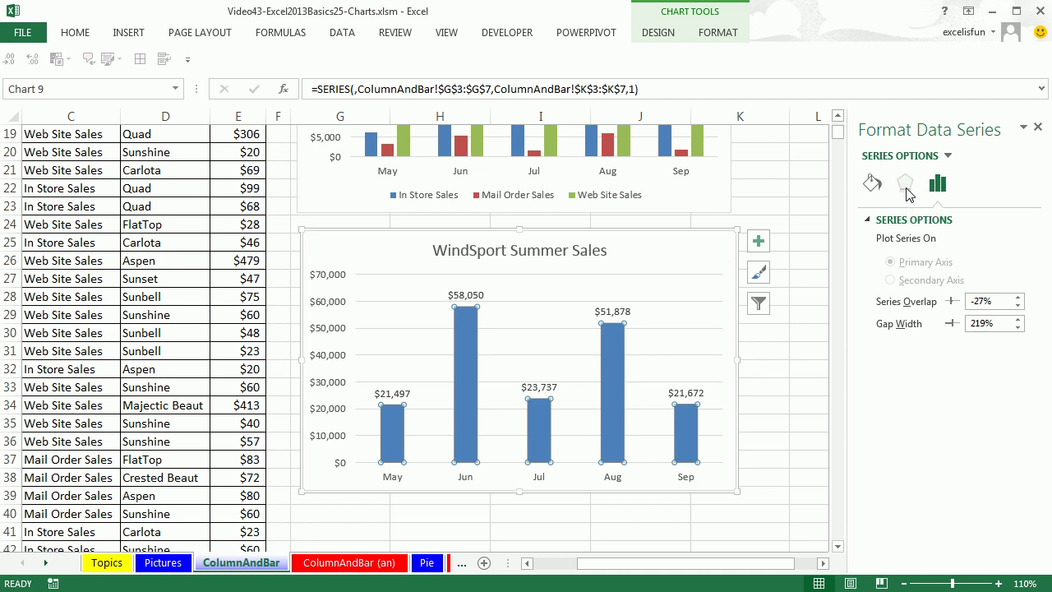
- Examine the column series' effects, fill and border options, collapse the Fill and Border groups, and return to the series options
click(905, 188)
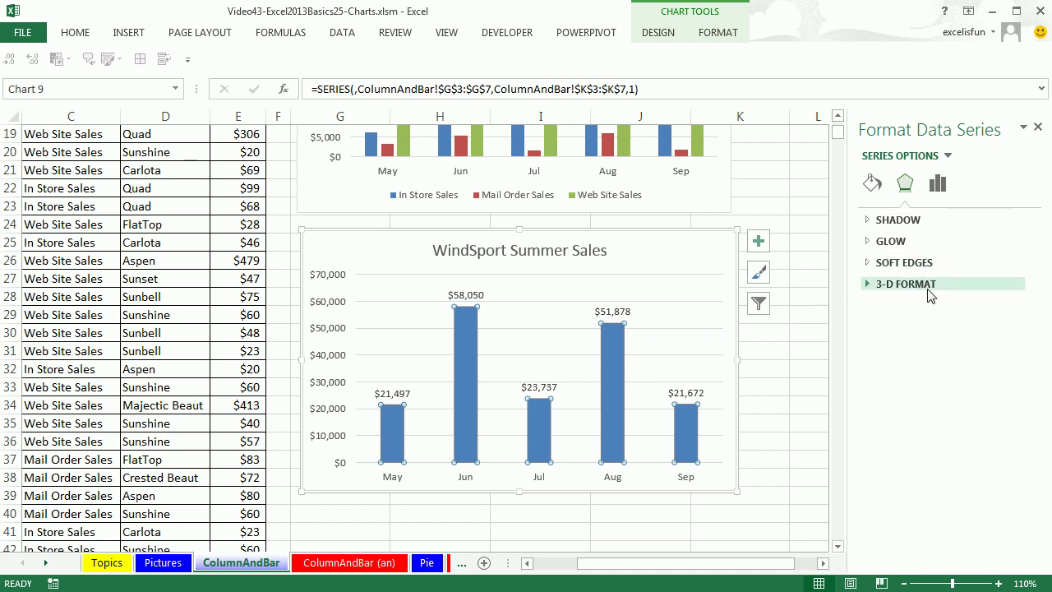
click(870, 186)
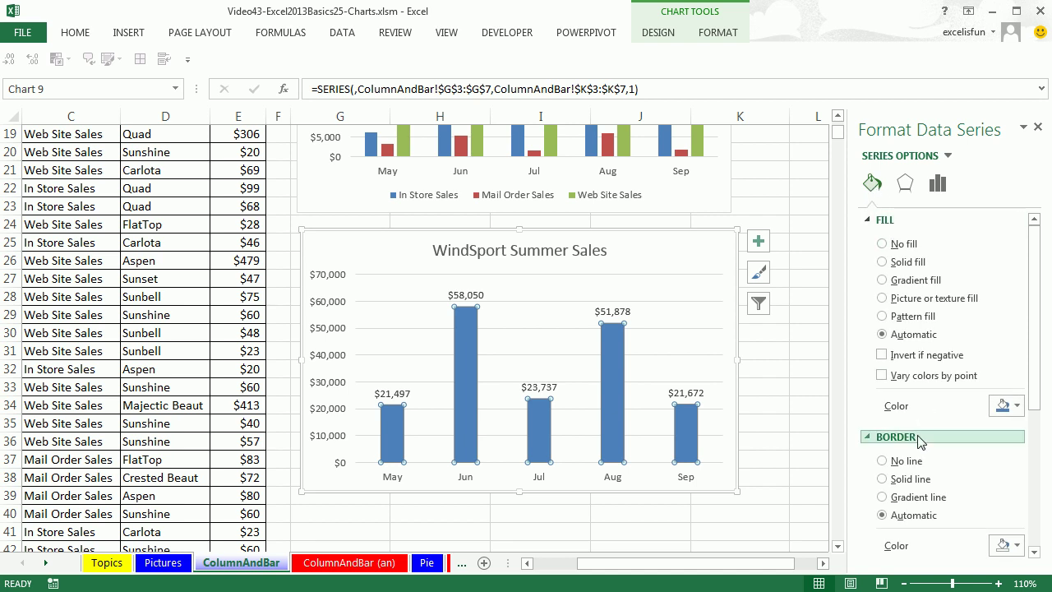
click(868, 220)
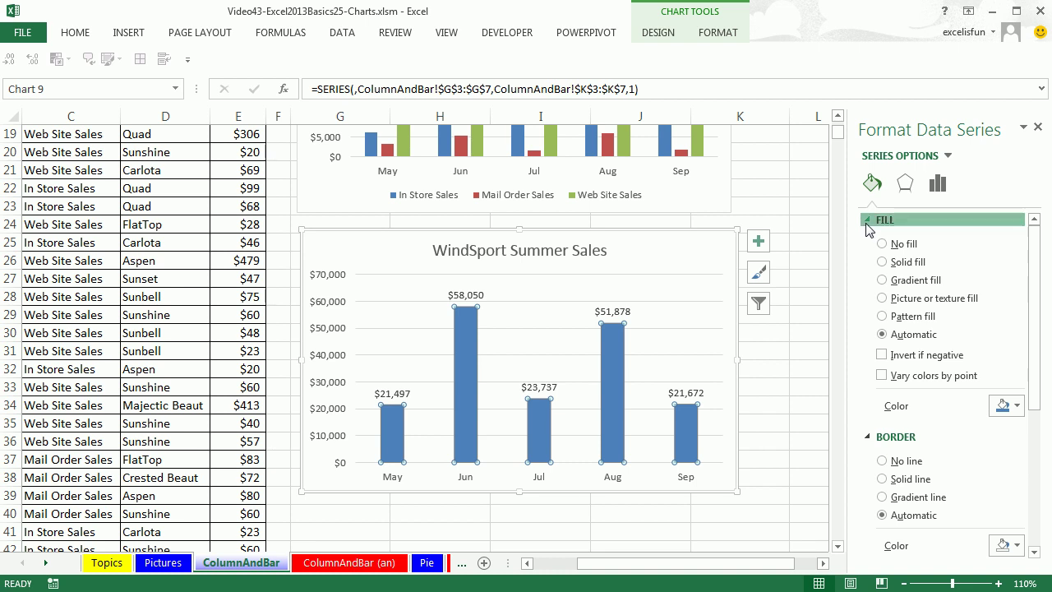
click(873, 242)
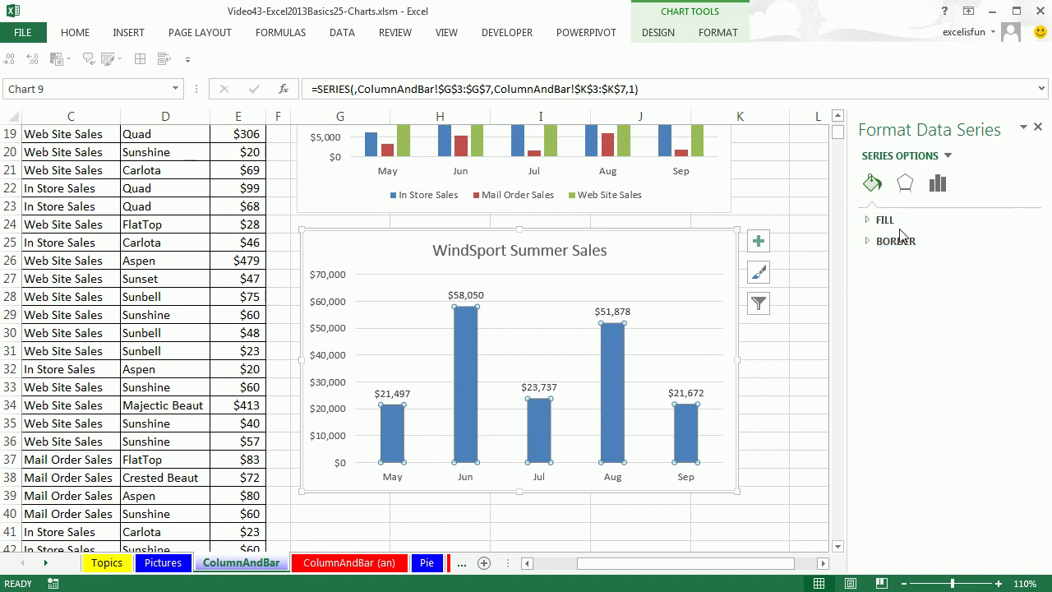
click(907, 186)
click(938, 183)
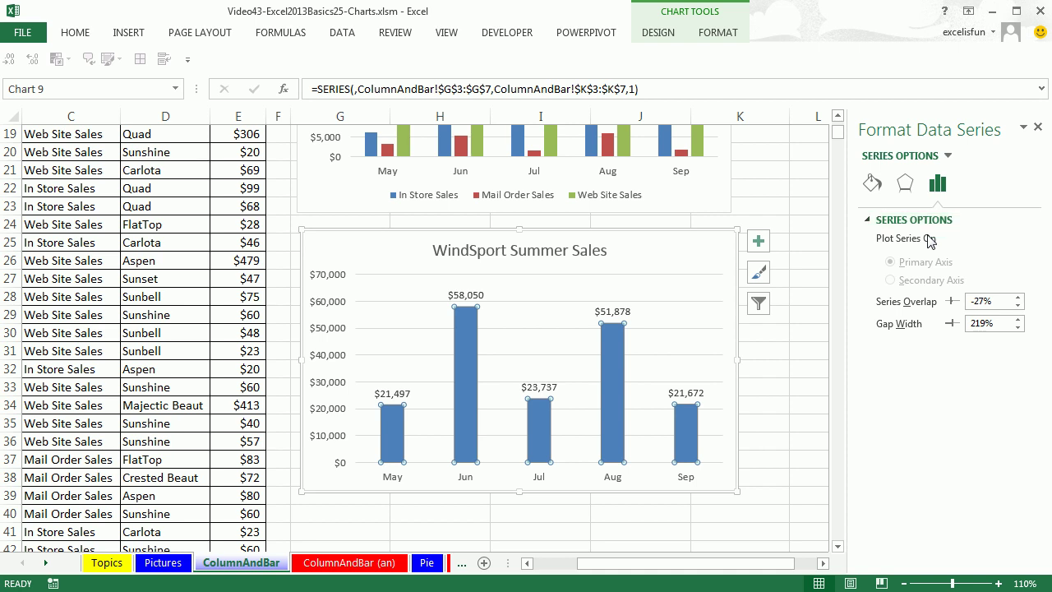
- Select all data labels and examine their effects, fill and border, label content and position, and size and alignment options
click(618, 313)
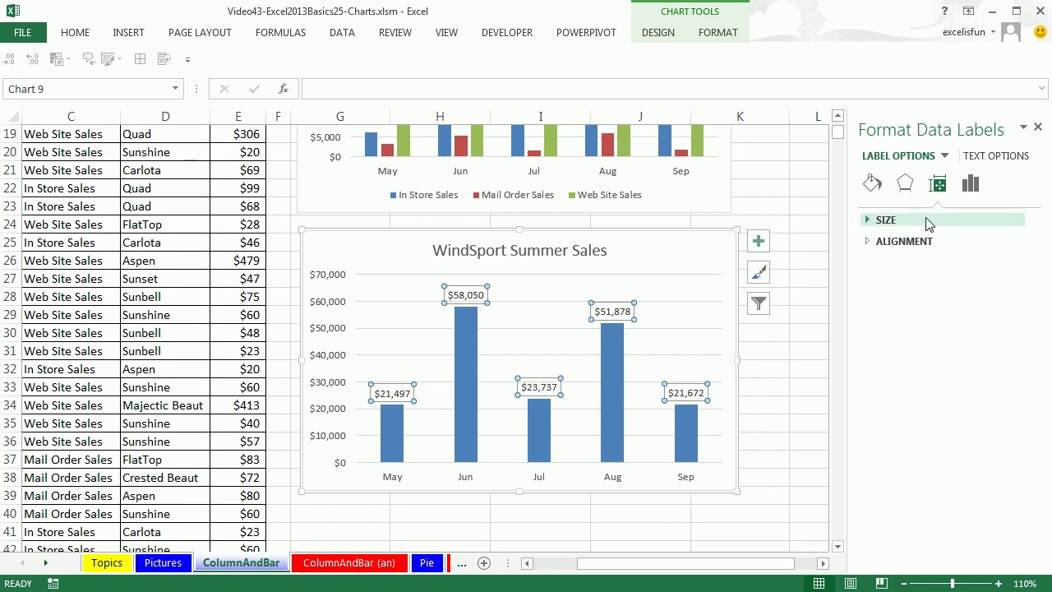
click(904, 186)
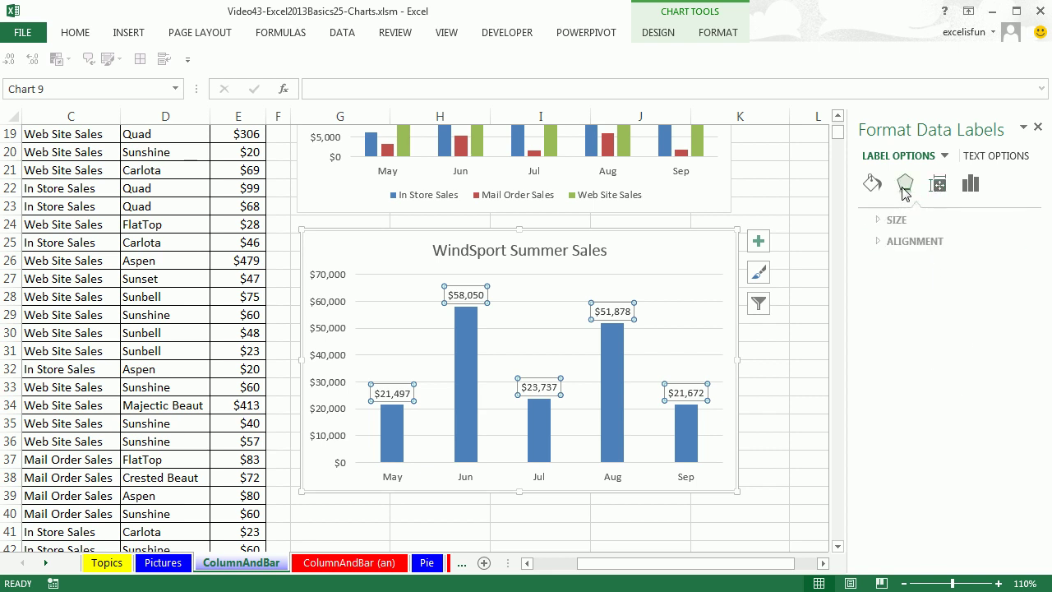
click(869, 187)
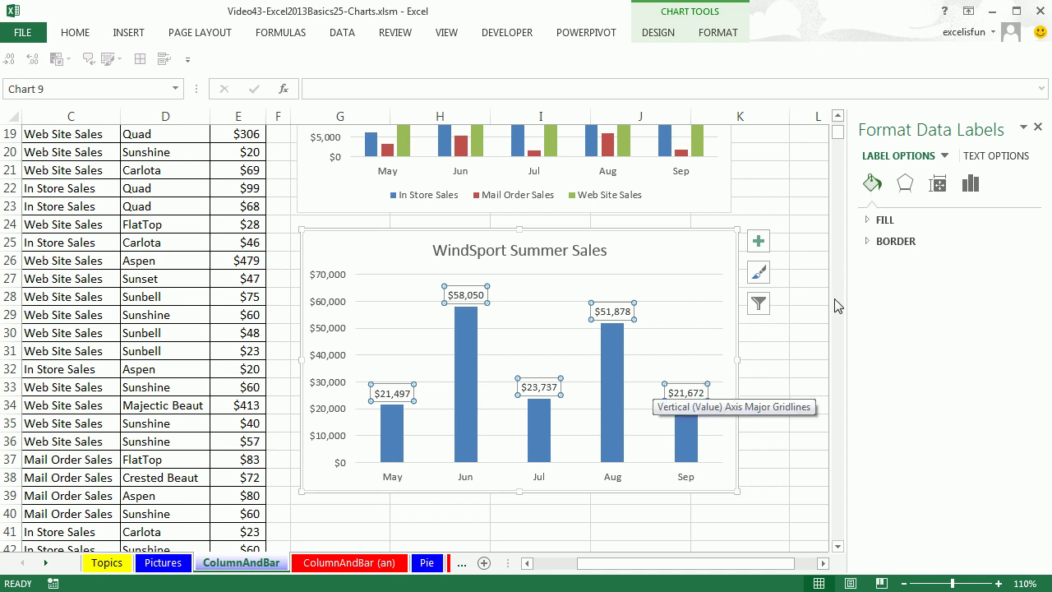
click(972, 185)
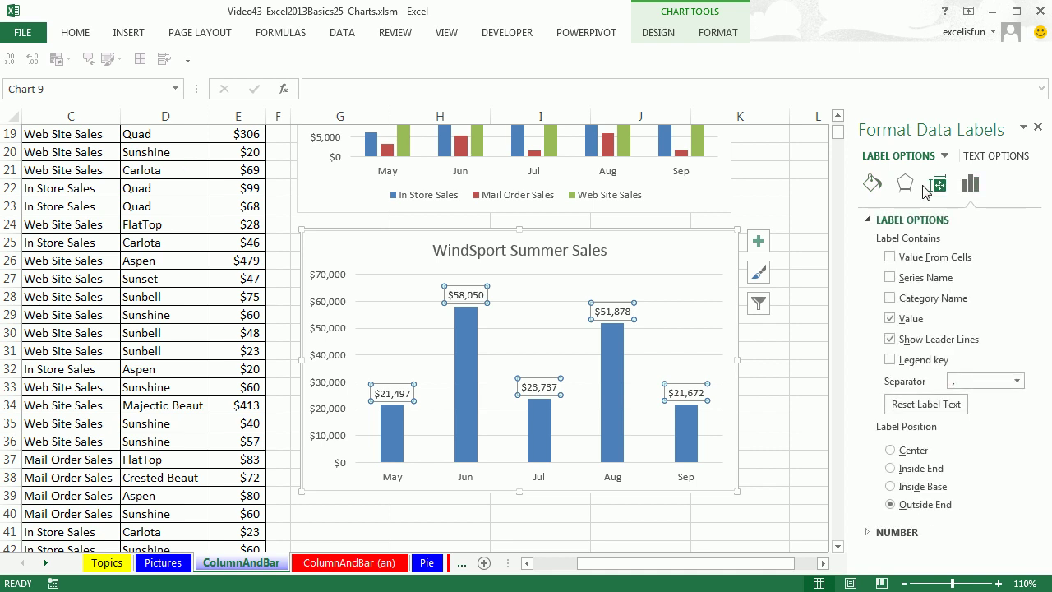
click(905, 185)
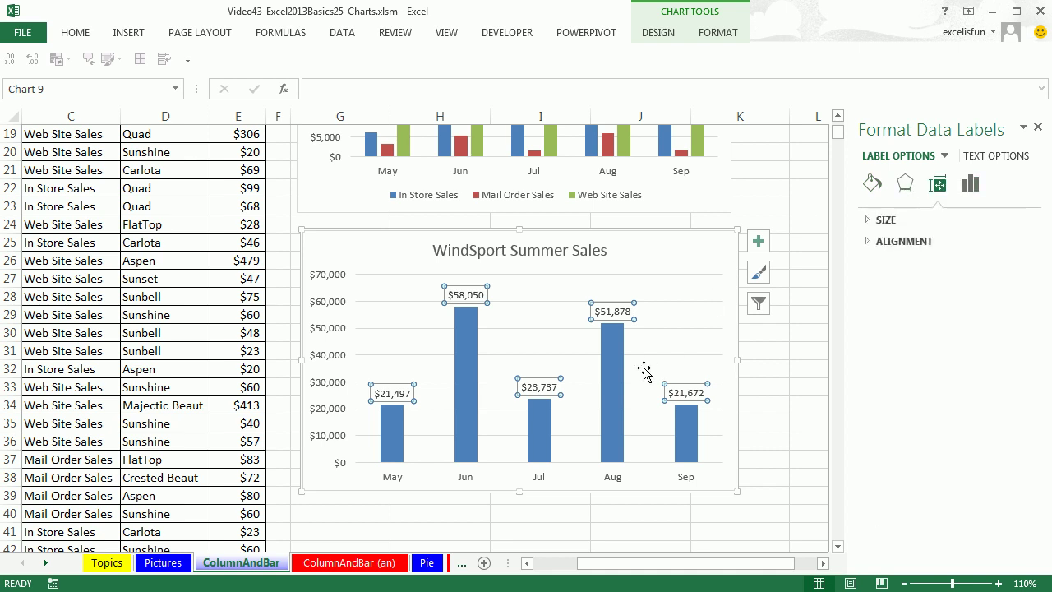
- Select the column series and set its automatic fill to vary colors by point
click(606, 378)
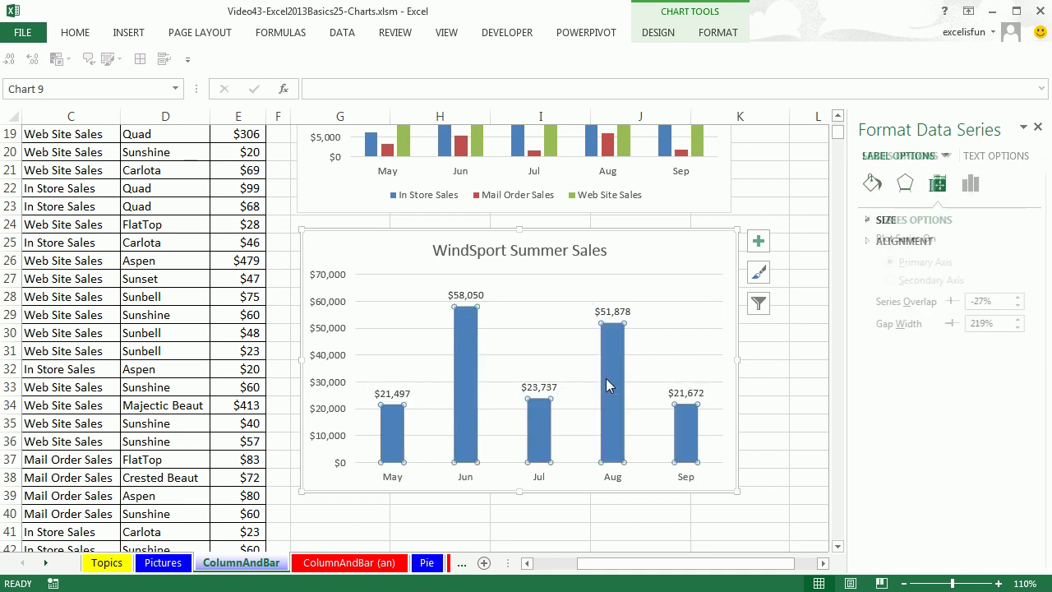
click(899, 223)
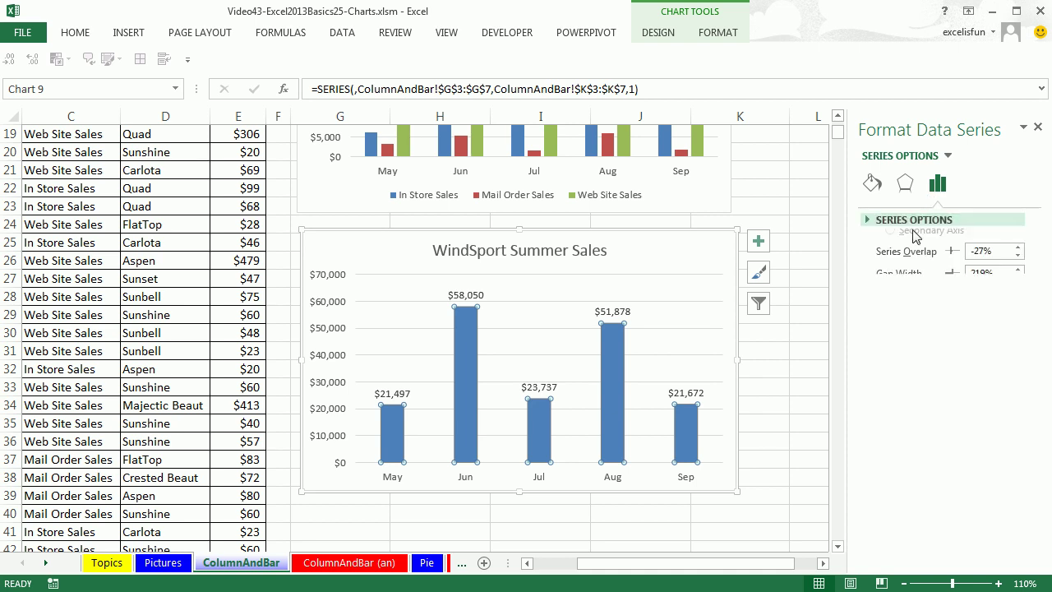
click(905, 183)
click(872, 183)
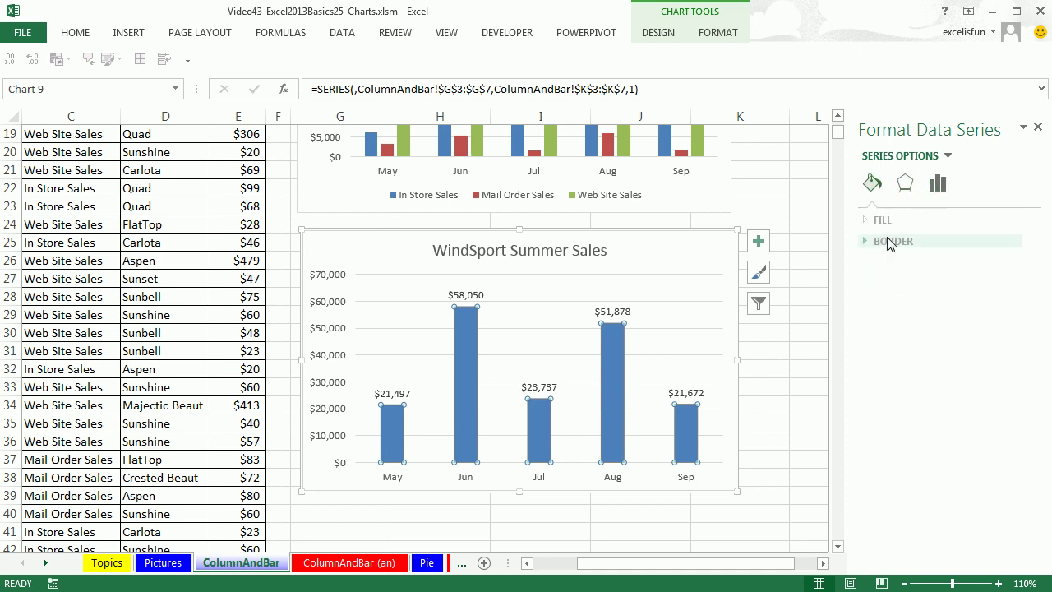
click(868, 224)
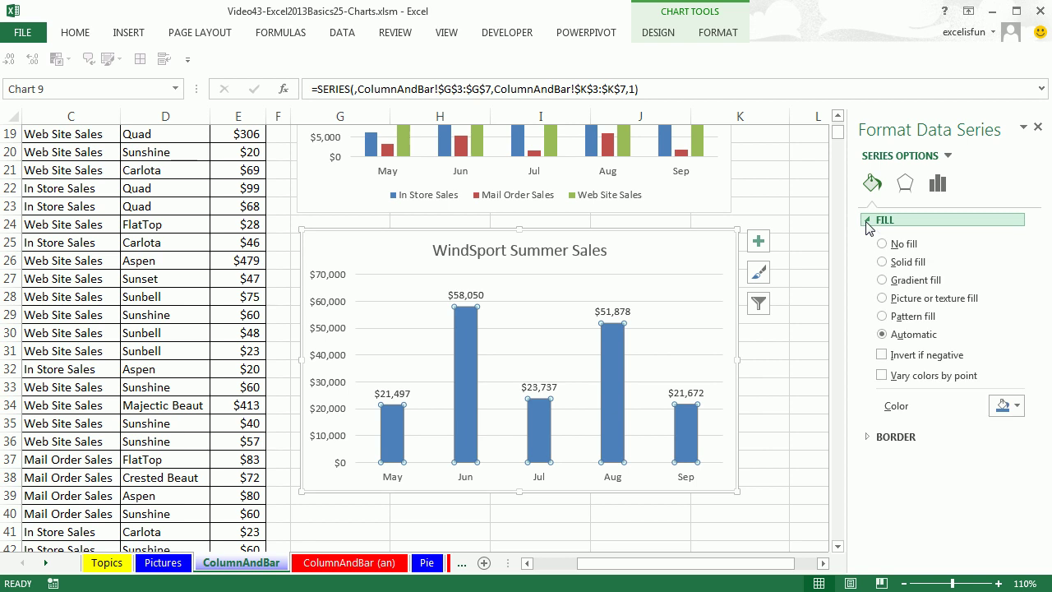
click(882, 375)
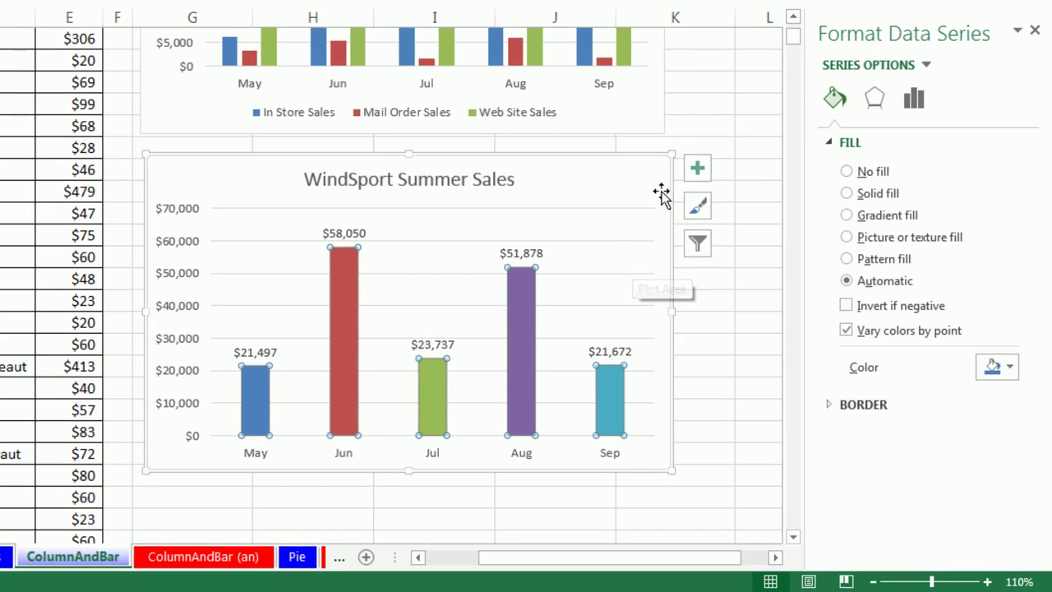
- Delete the vertical value axis and the major gridlines from the chart with the labeled columns
click(189, 245)
click(342, 234)
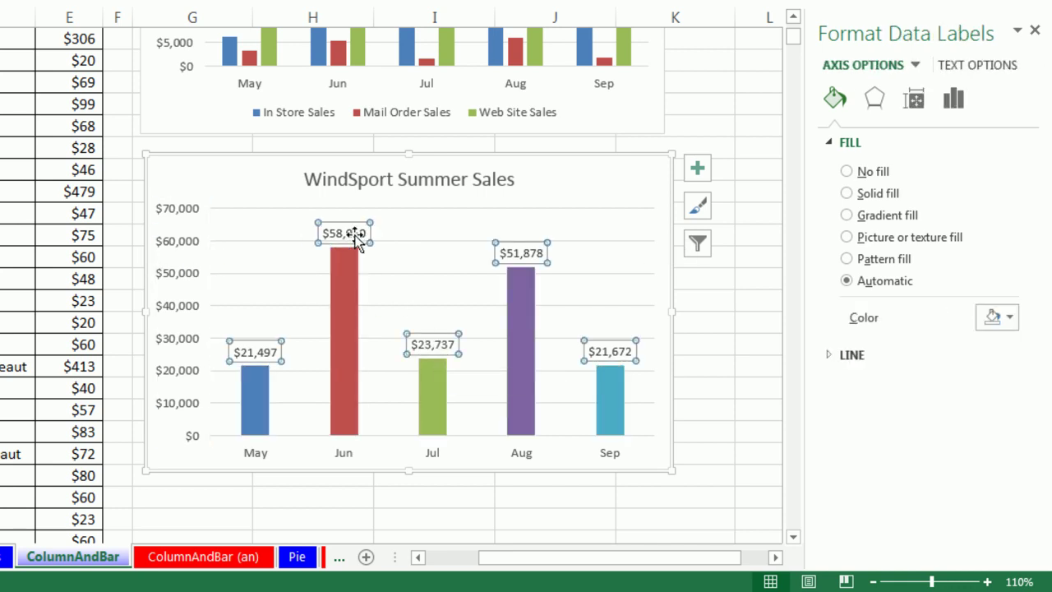
click(188, 245)
click(345, 234)
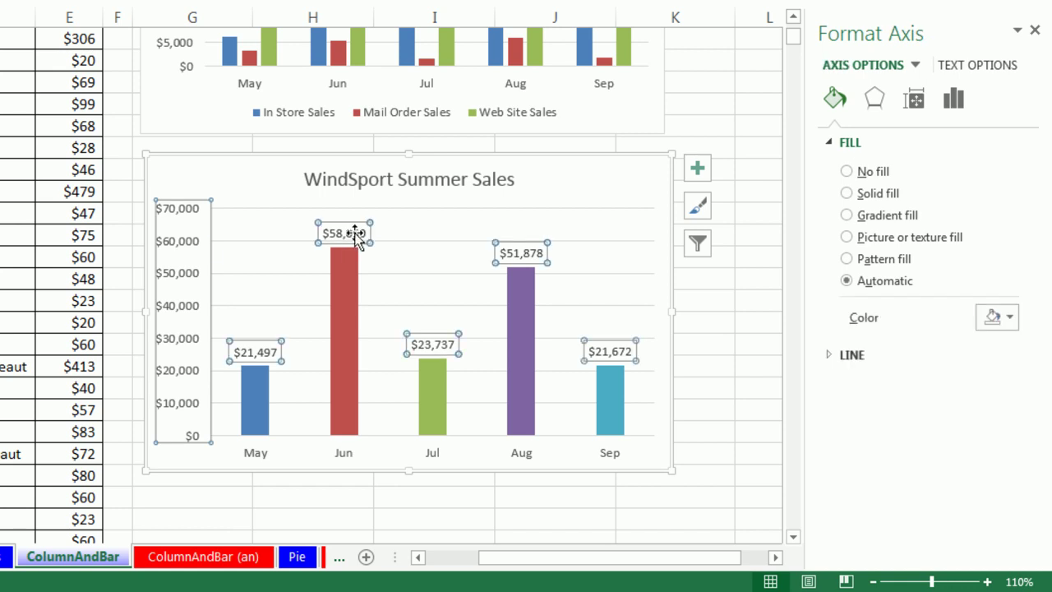
click(195, 250)
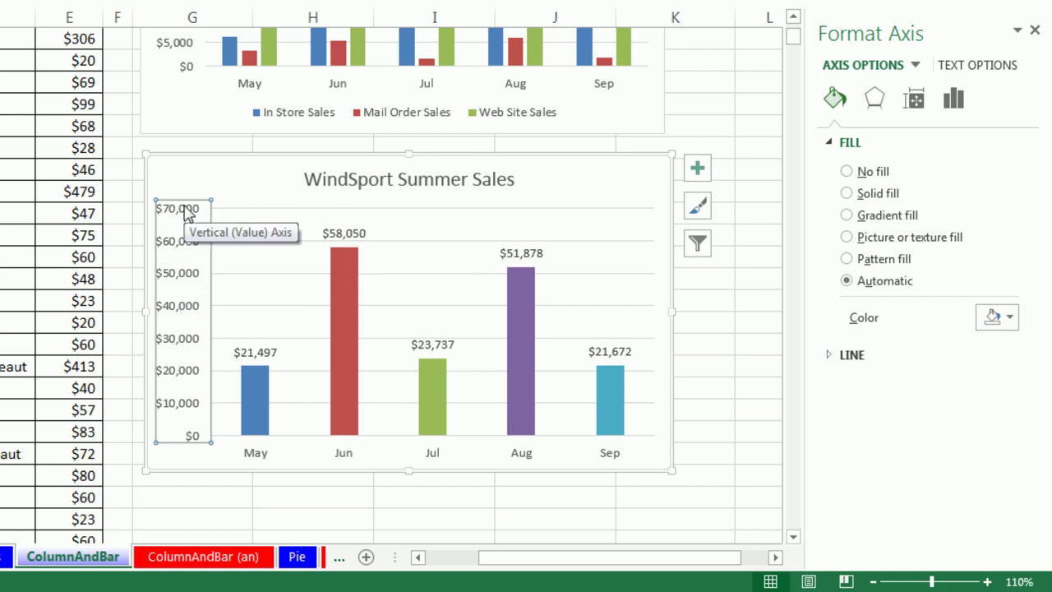
key(Delete)
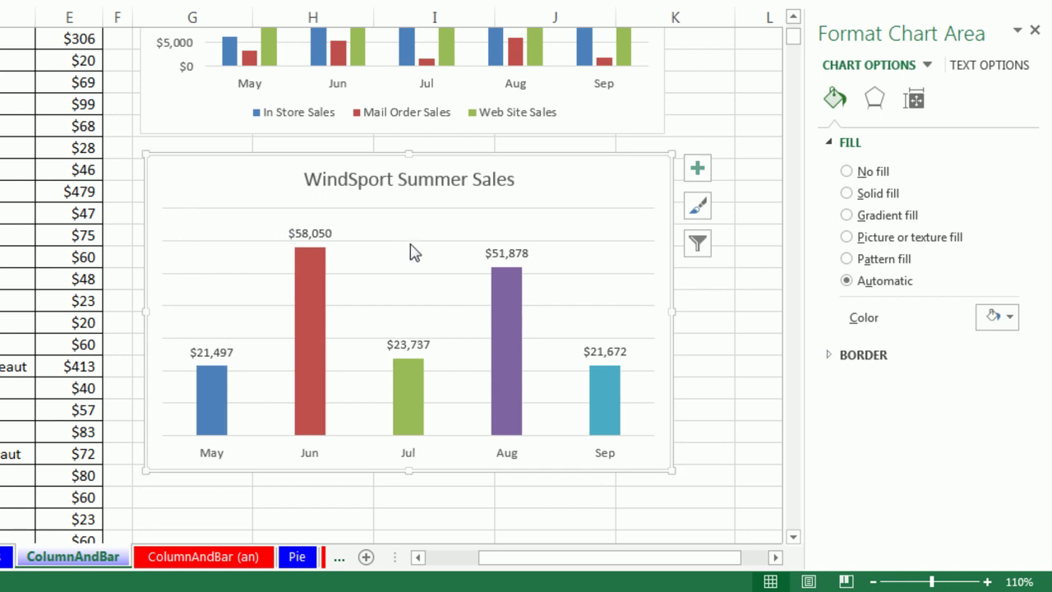
click(412, 241)
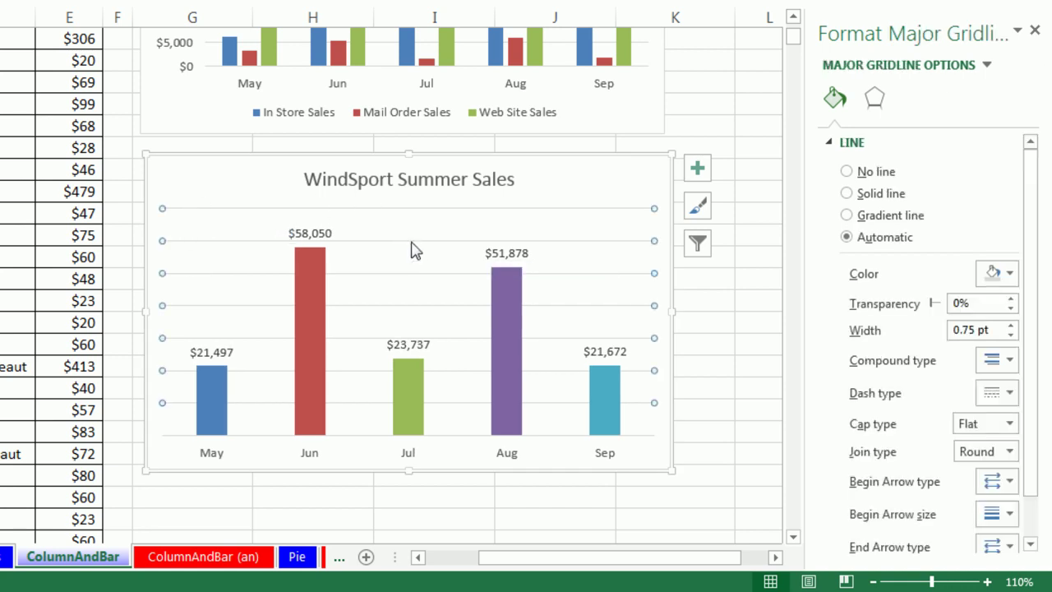
key(Delete)
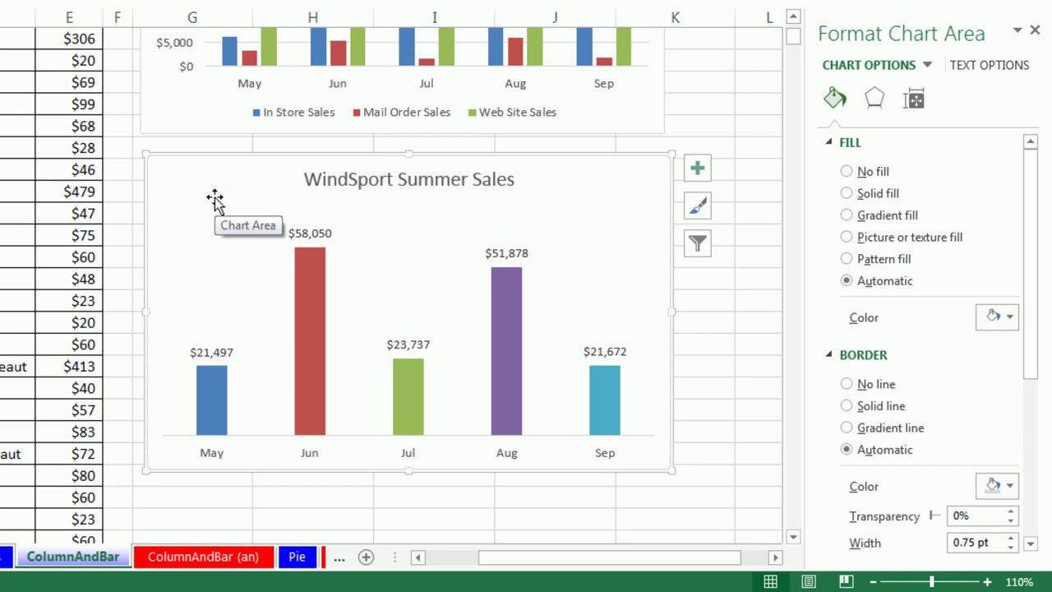
- Copy the multicolored WindSport Summer Sales column chart and paste the duplicate below it at cell G41
scroll(216, 205, down, 4)
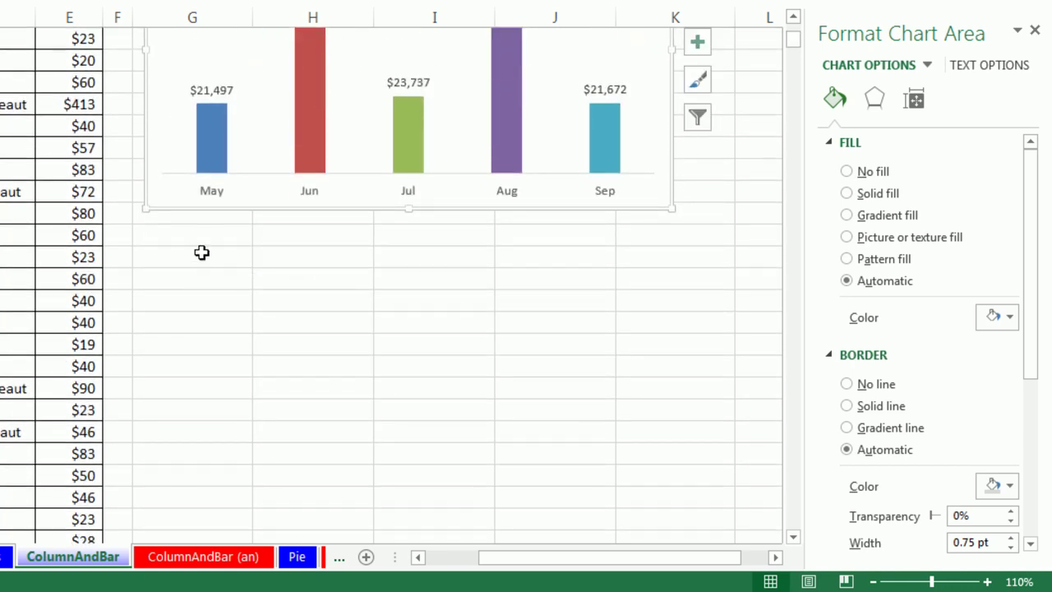
click(202, 252)
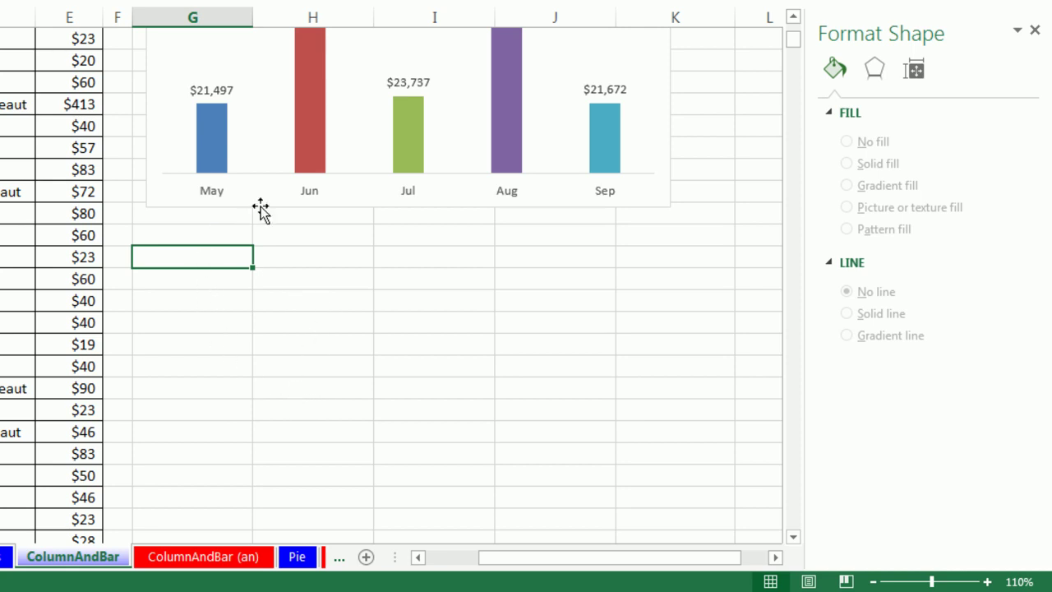
click(269, 169)
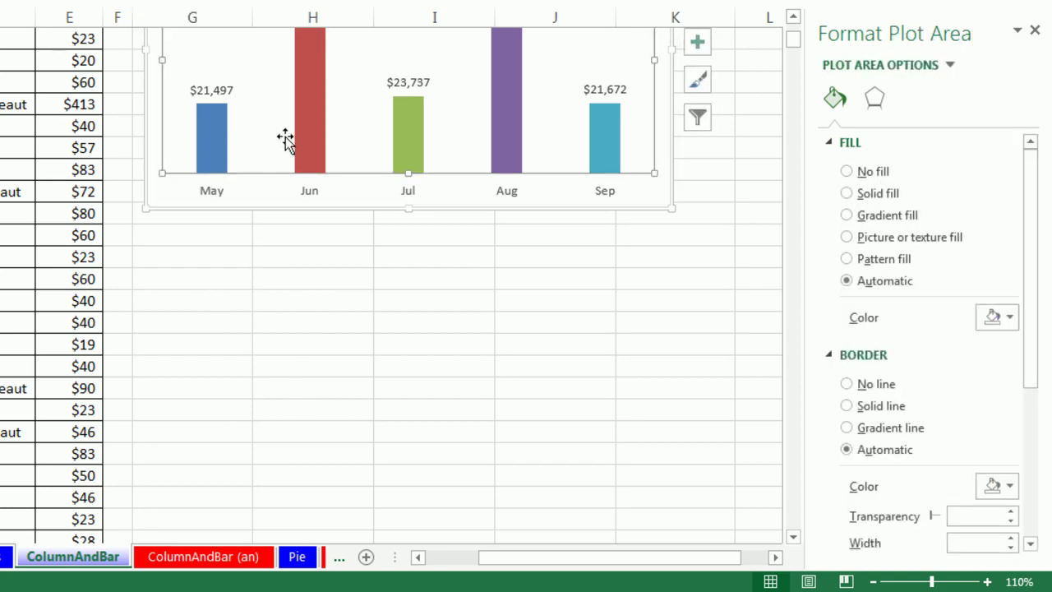
click(199, 251)
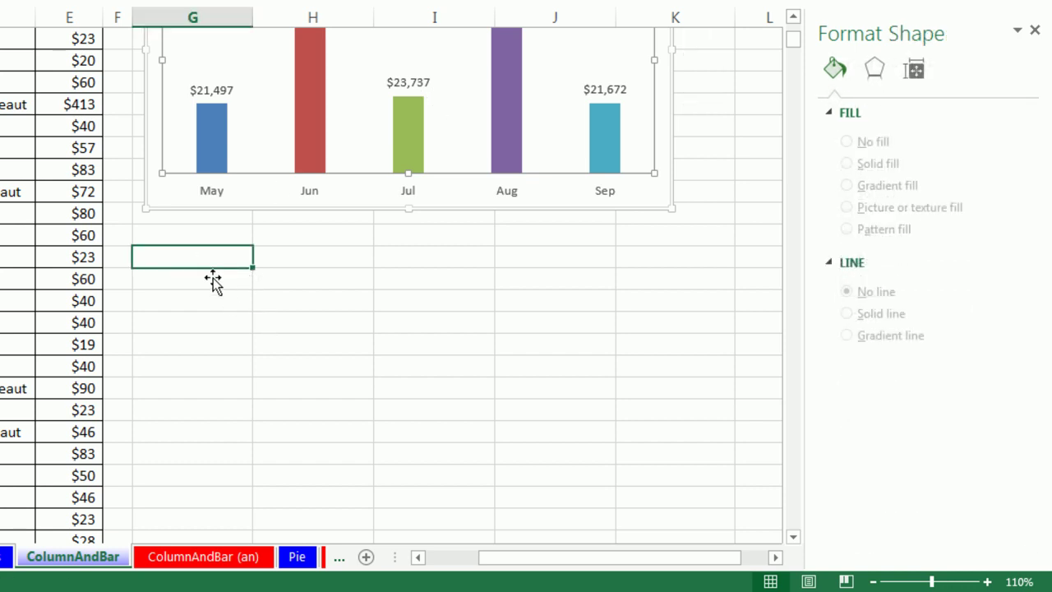
key(ctrl+v)
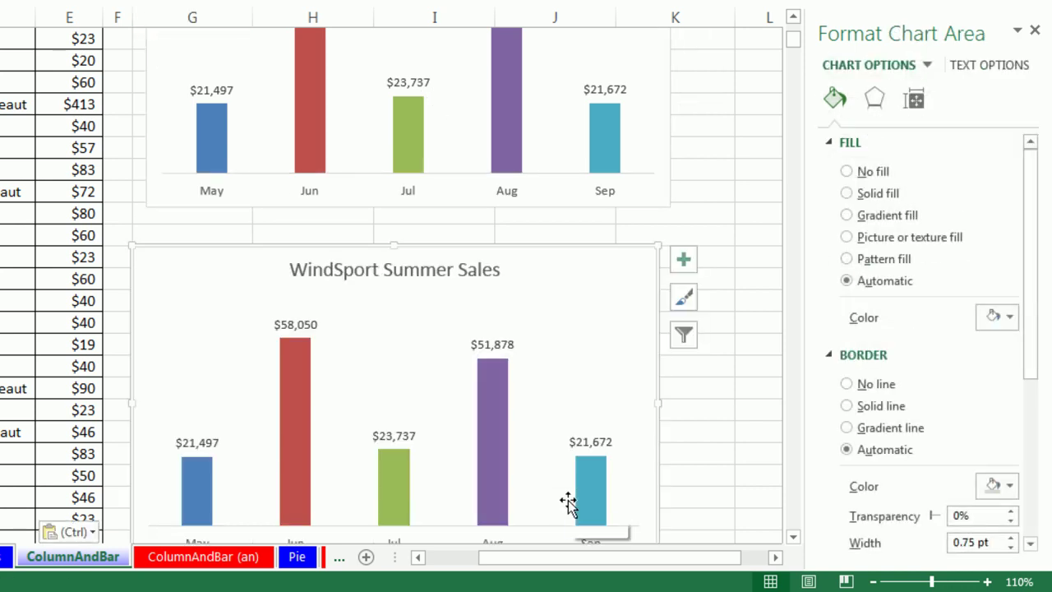
scroll(568, 503, down, 1)
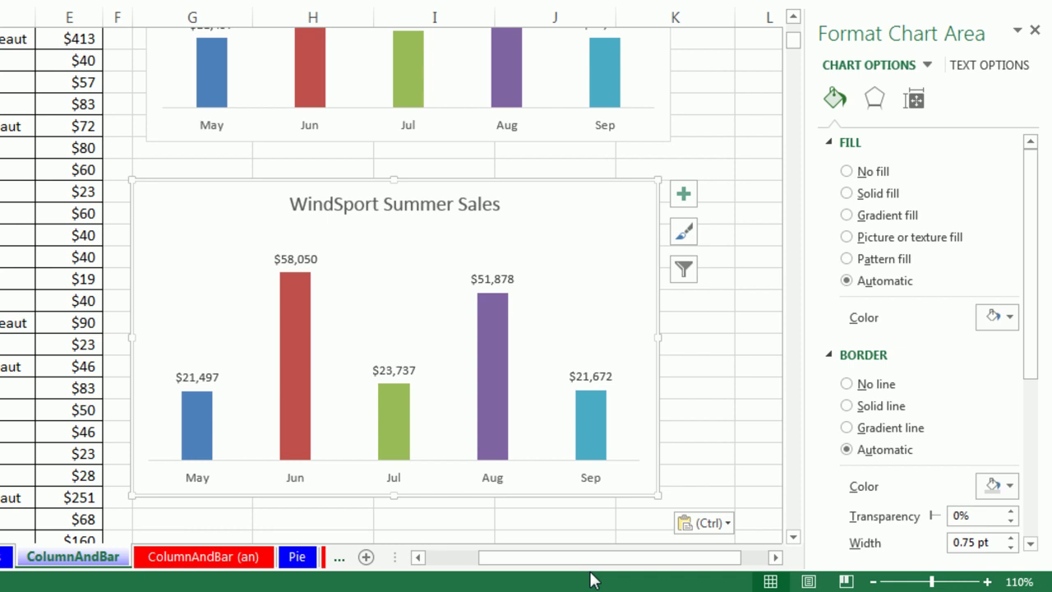
scroll(593, 581, down, 1)
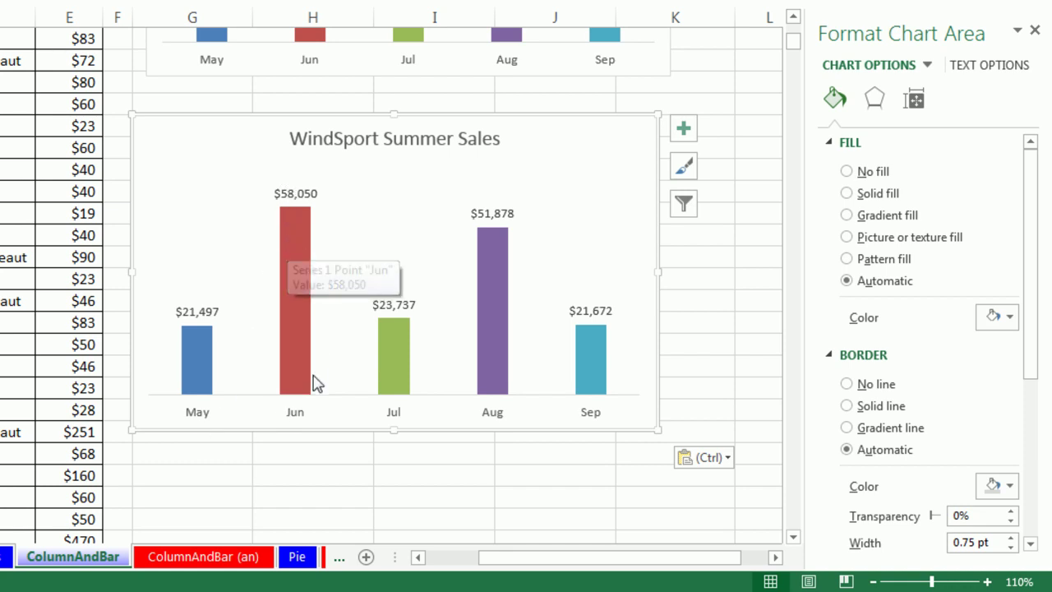
- Change the duplicated column chart's type to Clustered Bar
mouse_move(315, 374)
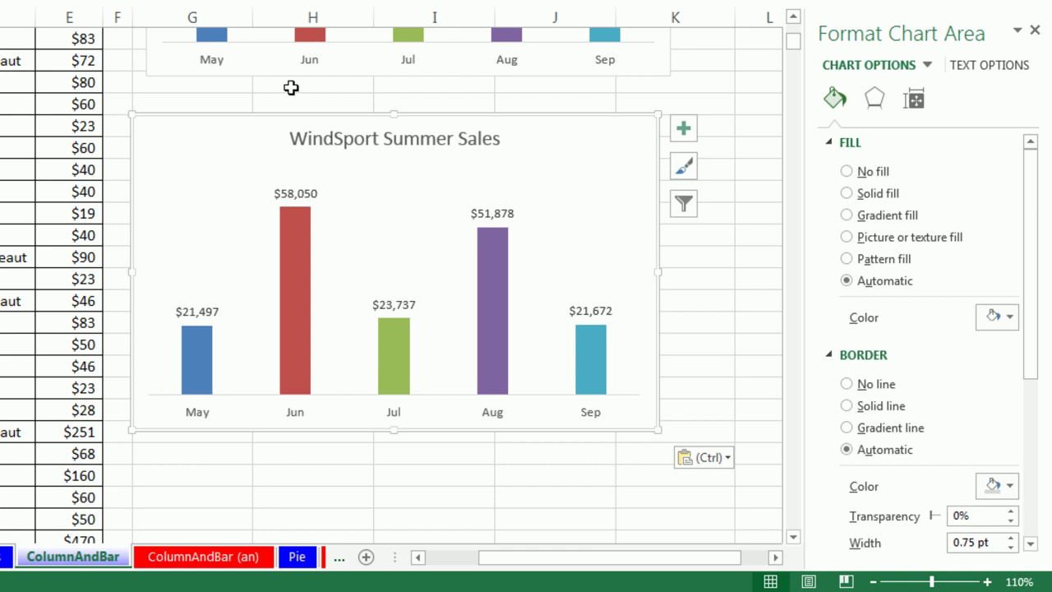
mouse_move(291, 272)
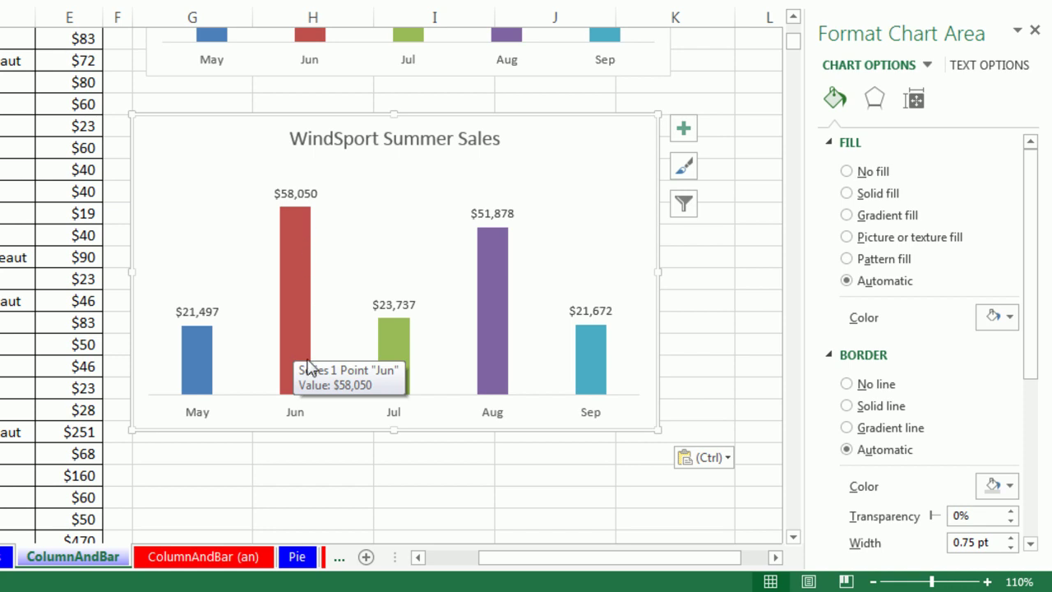
click(209, 176)
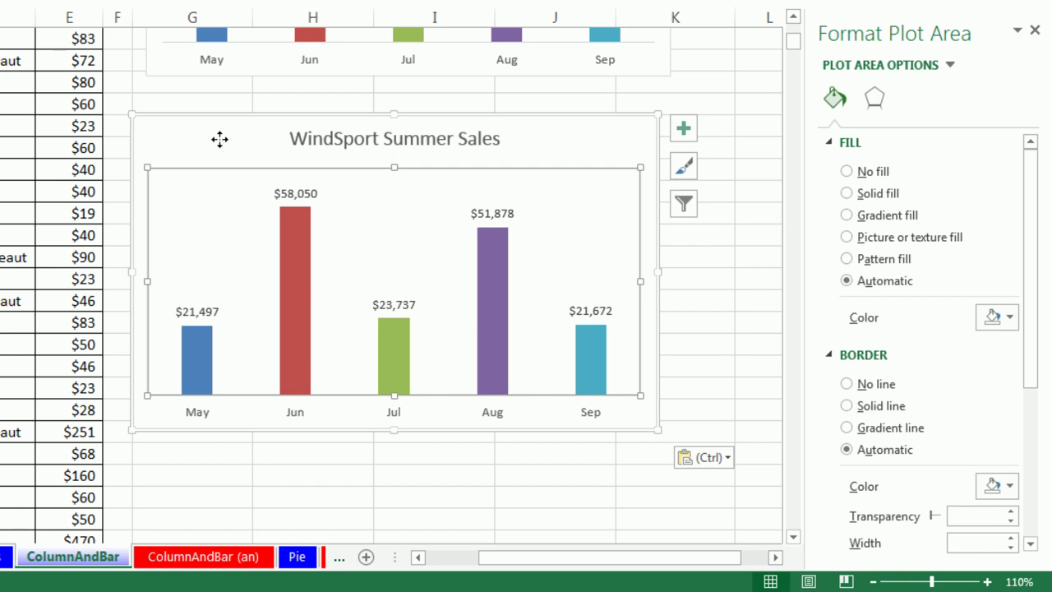
right_click(220, 146)
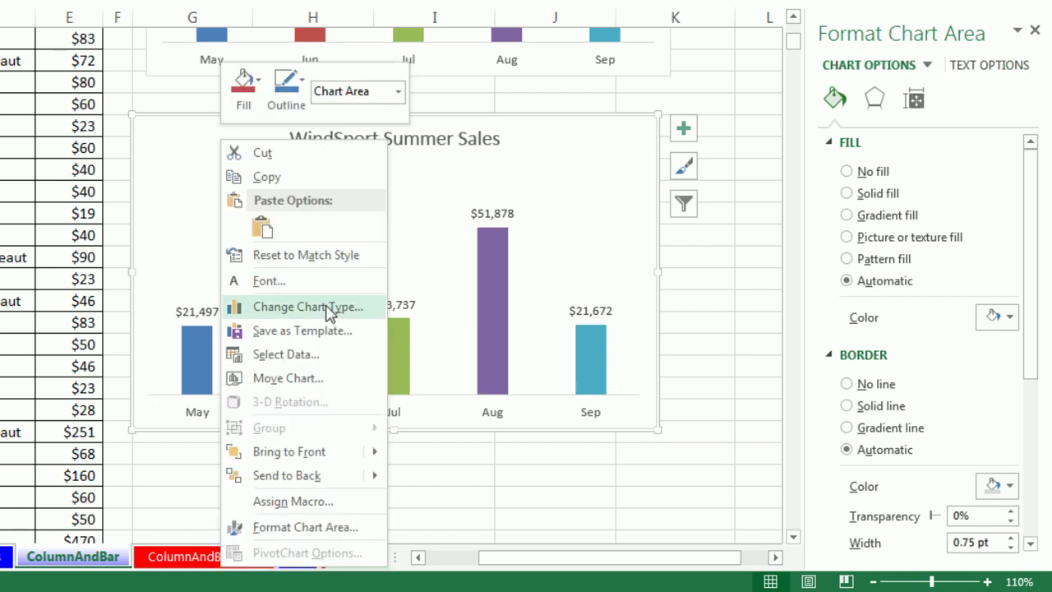
key(Escape)
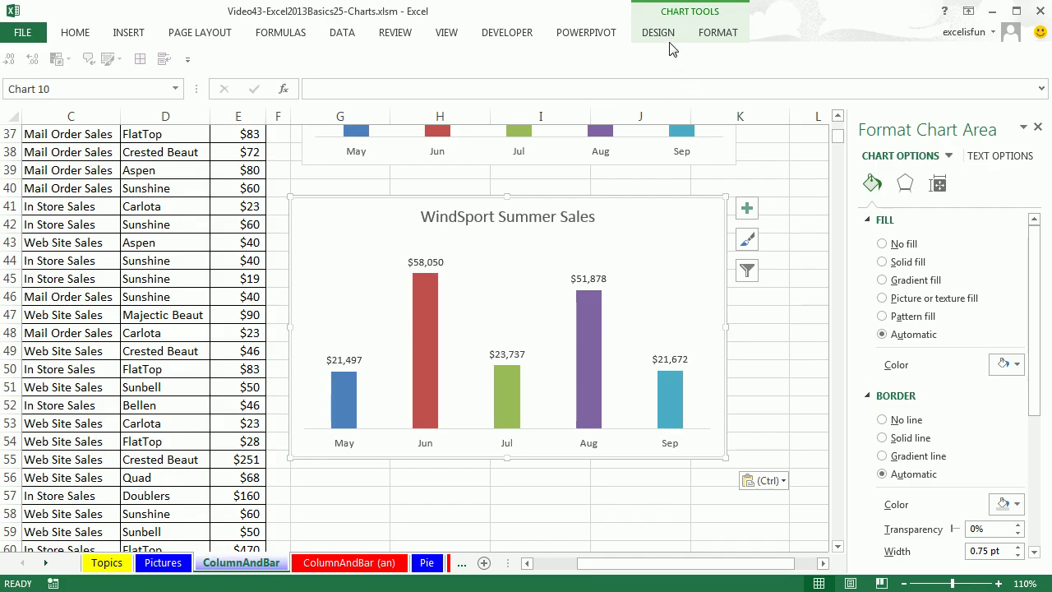
click(668, 36)
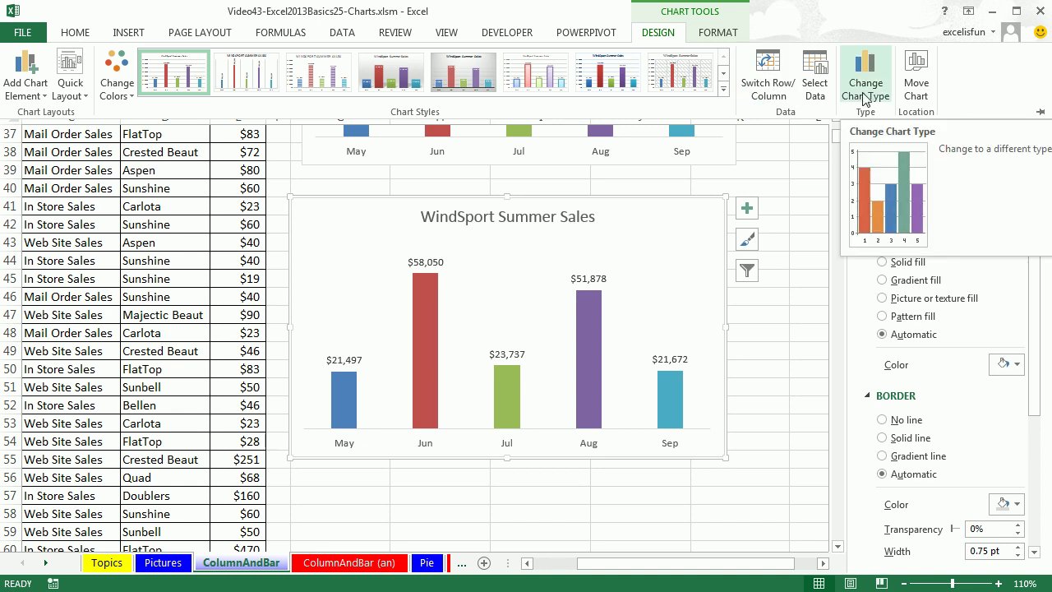
right_click(622, 238)
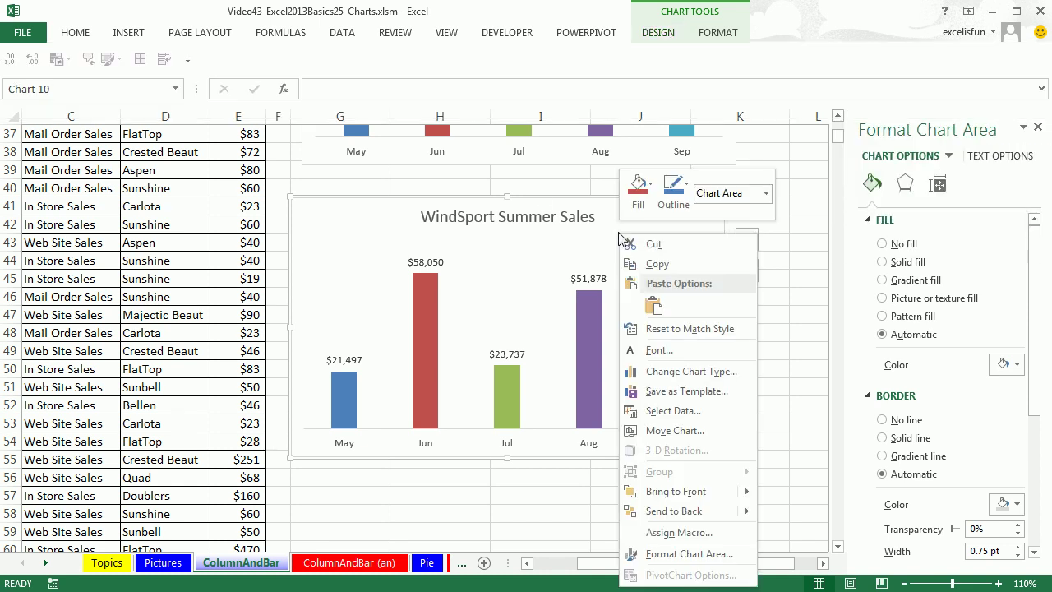
click(680, 370)
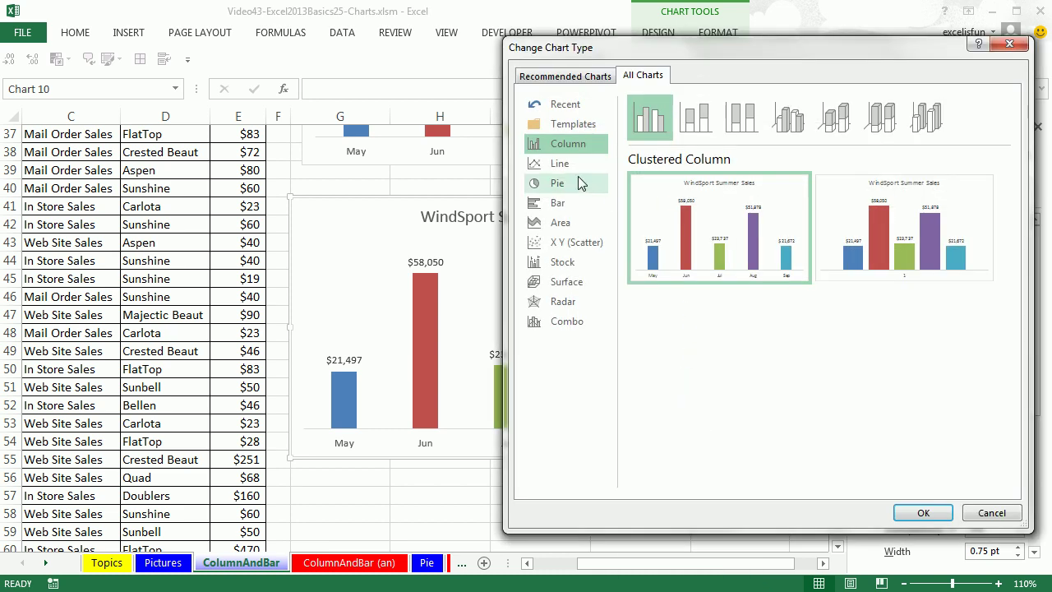
click(560, 205)
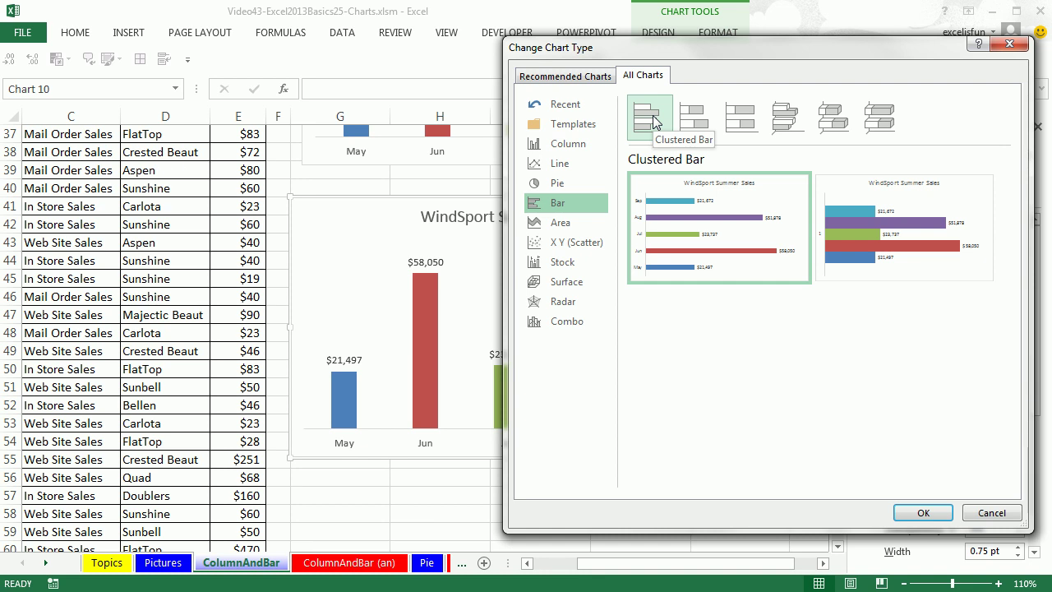
click(926, 511)
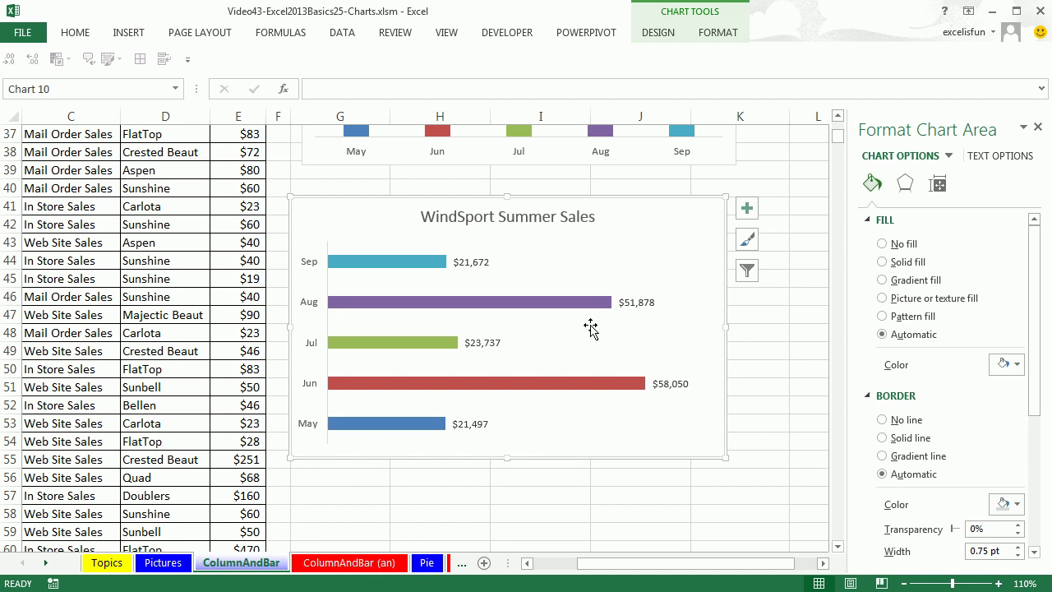
- Select the bar series in the new bar chart and set its gap width to 100%
click(416, 310)
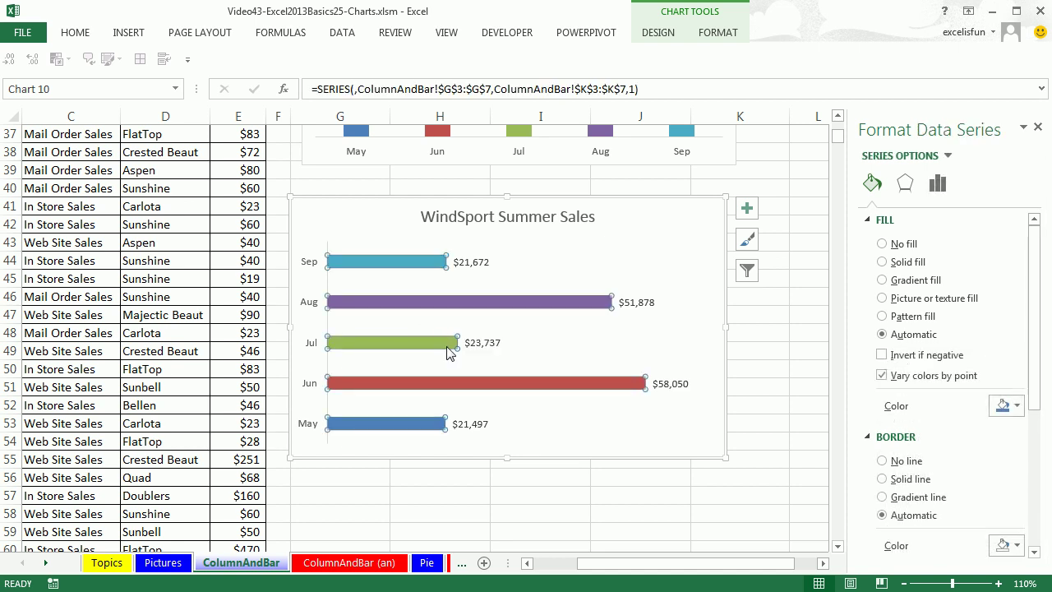
mouse_move(457, 378)
click(904, 186)
click(936, 188)
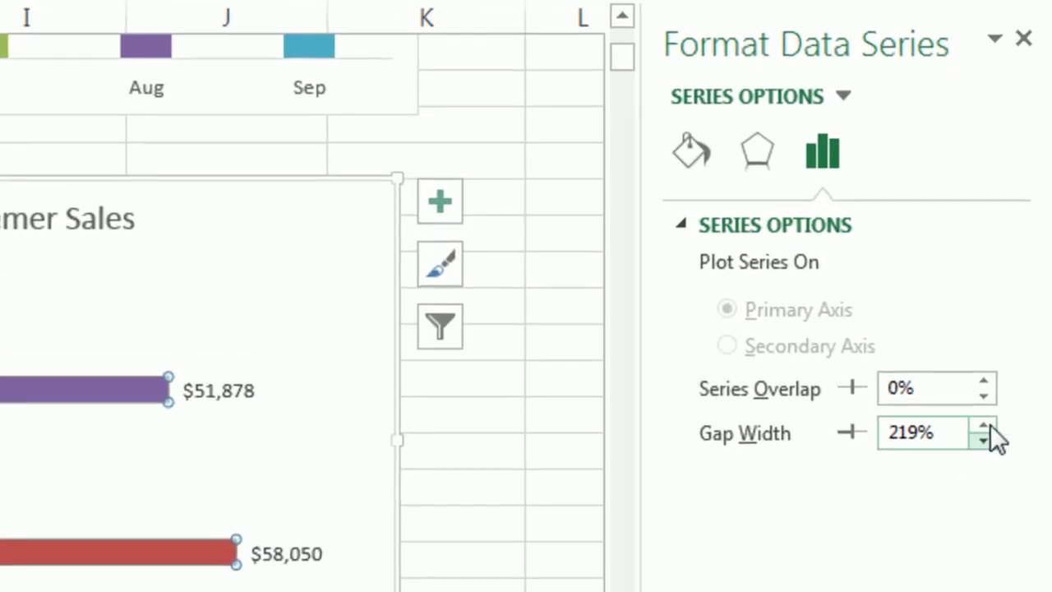
click(986, 439)
click(986, 439)
click(986, 439)
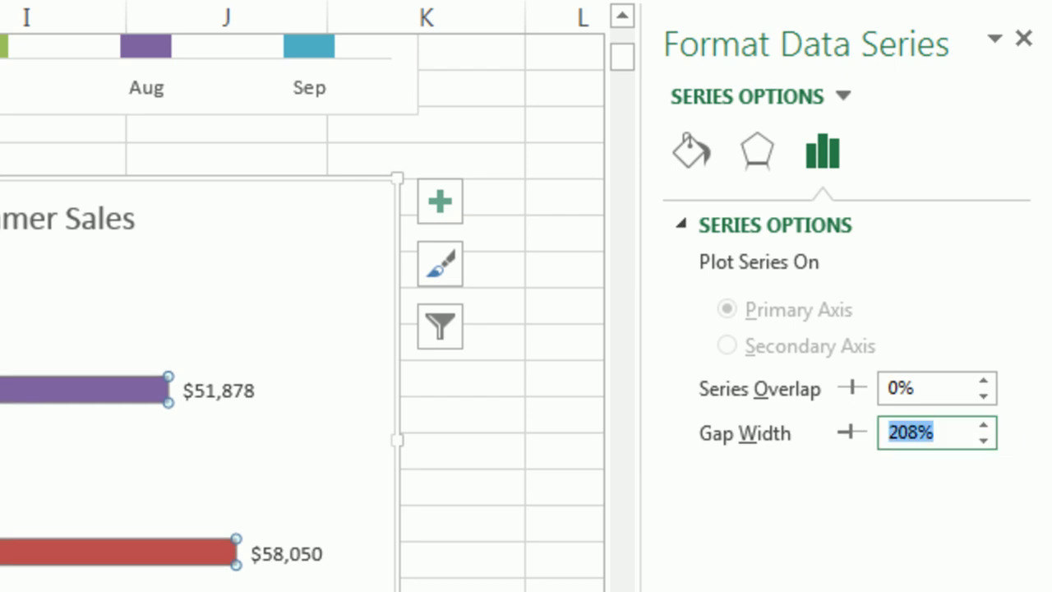
text(100)
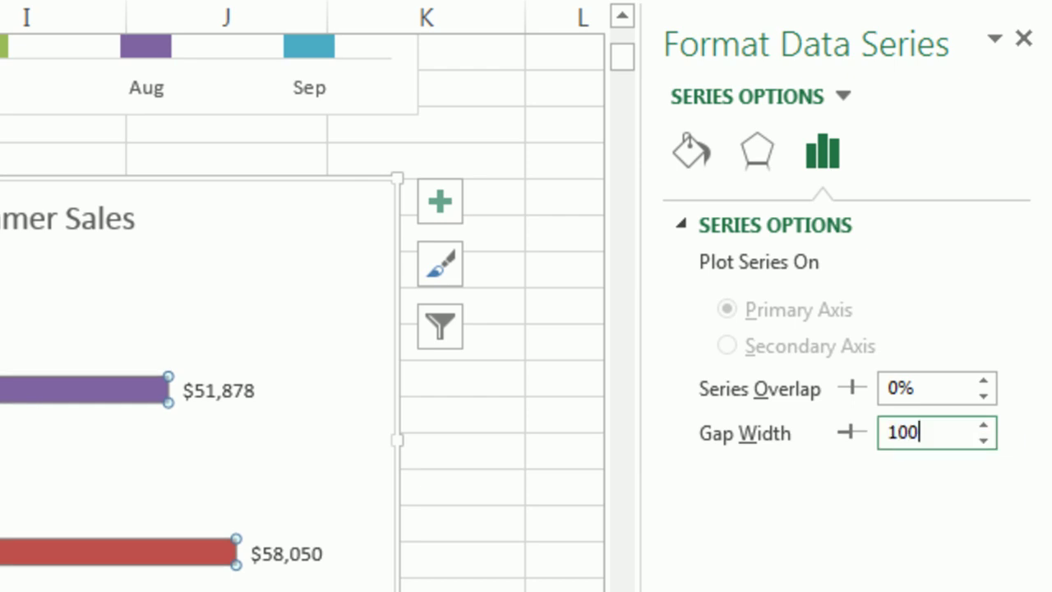
key(Return)
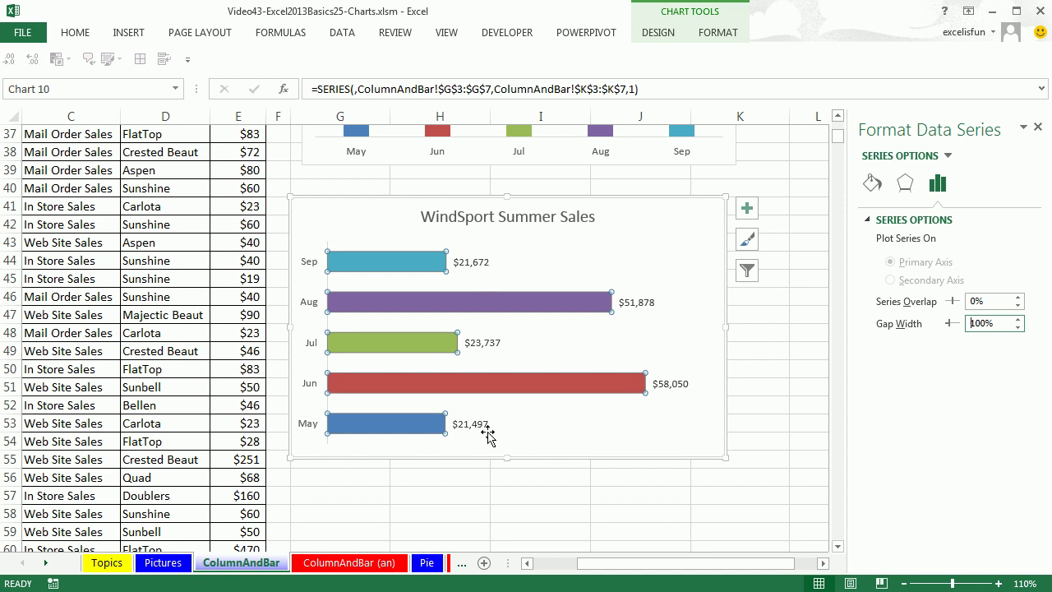
- Select the bar chart's chart area and view the column chart above it for comparison
click(699, 430)
click(675, 218)
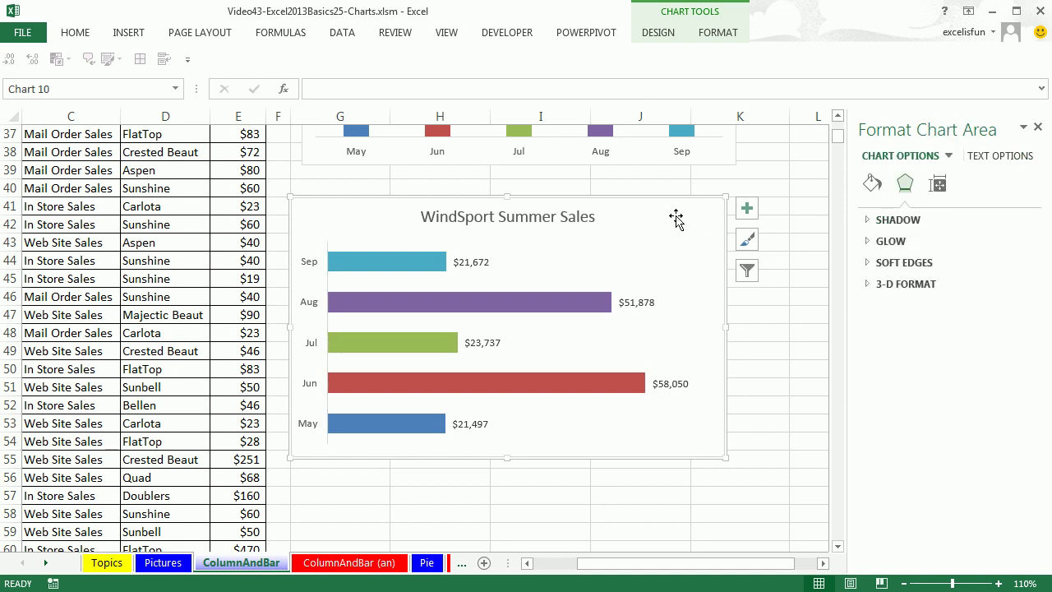
scroll(662, 247, up, 11)
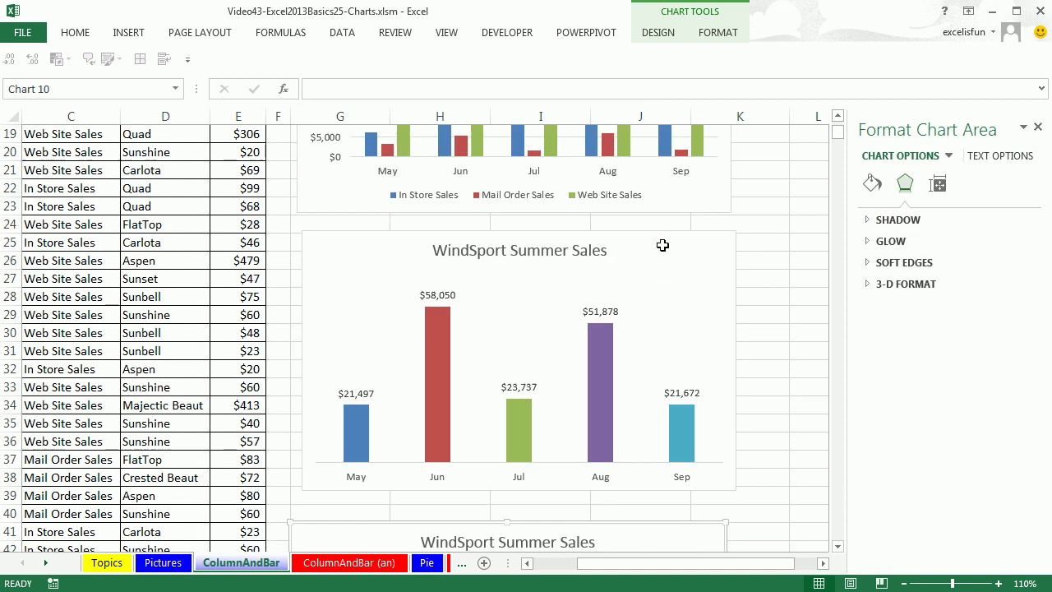
- Copy the original clustered column chart of monthly sales by channel and paste the duplicate at cell G57, below the bar chart
click(370, 232)
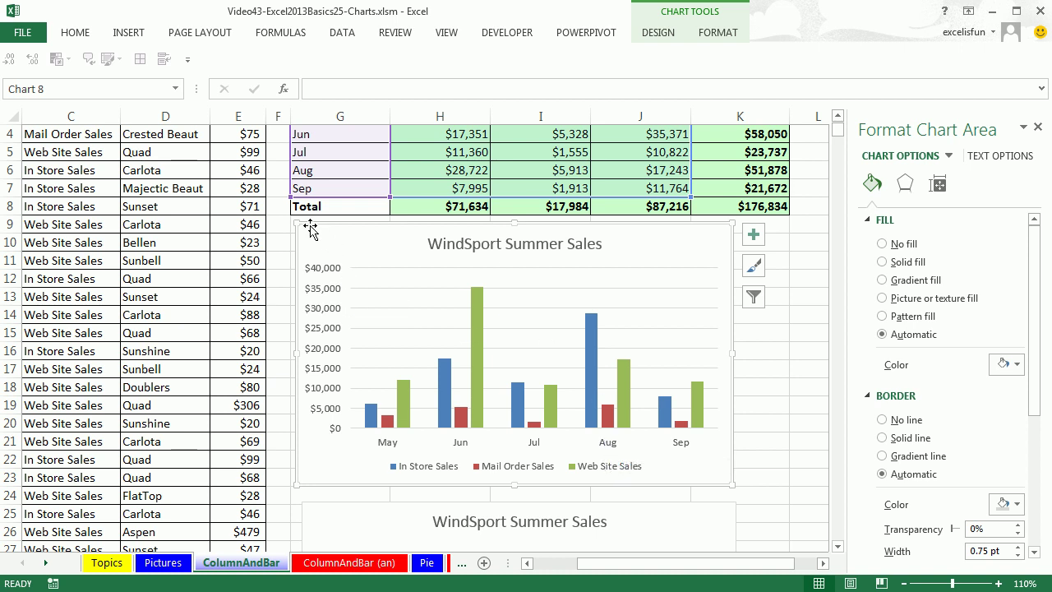
scroll(424, 314, down, 13)
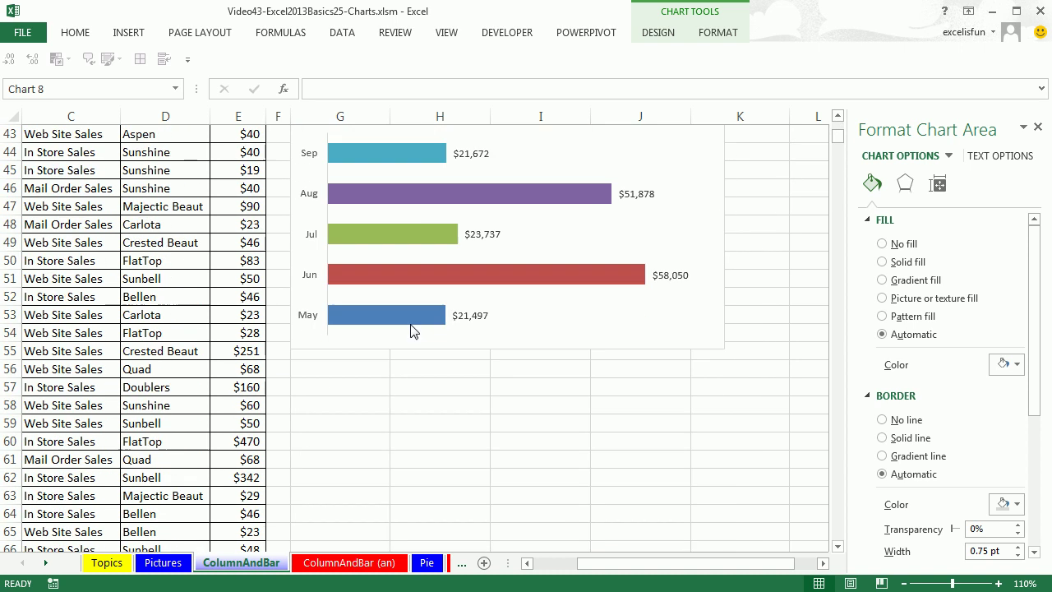
scroll(413, 328, down, 3)
scroll(411, 326, up, 2)
click(366, 331)
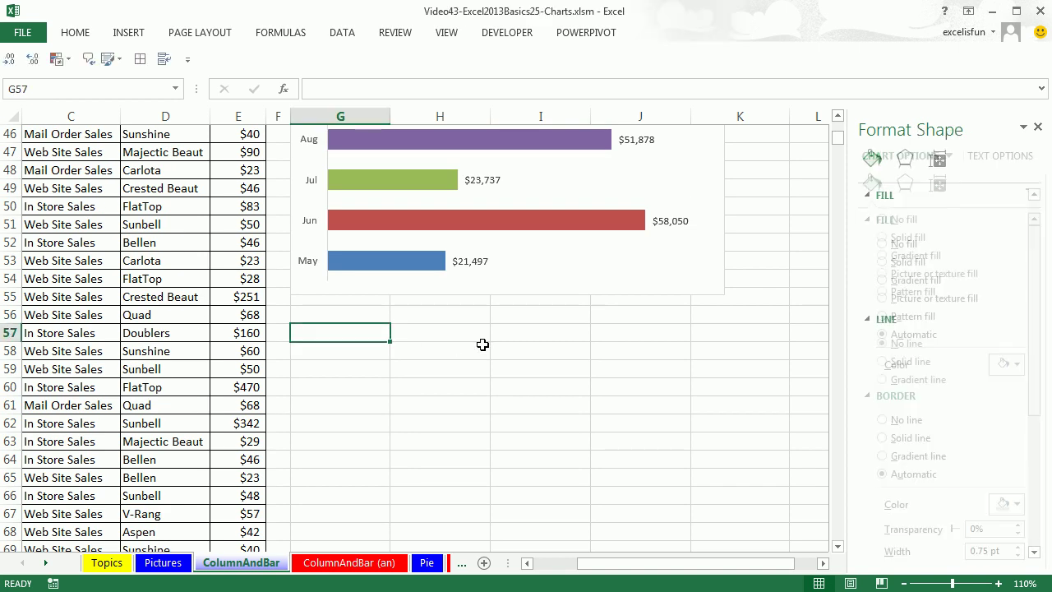
key(ctrl+v)
- Switch the rows and columns of the pasted column chart so the sales channels form the categories and the months the series
scroll(542, 394, down, 2)
scroll(544, 396, down, 1)
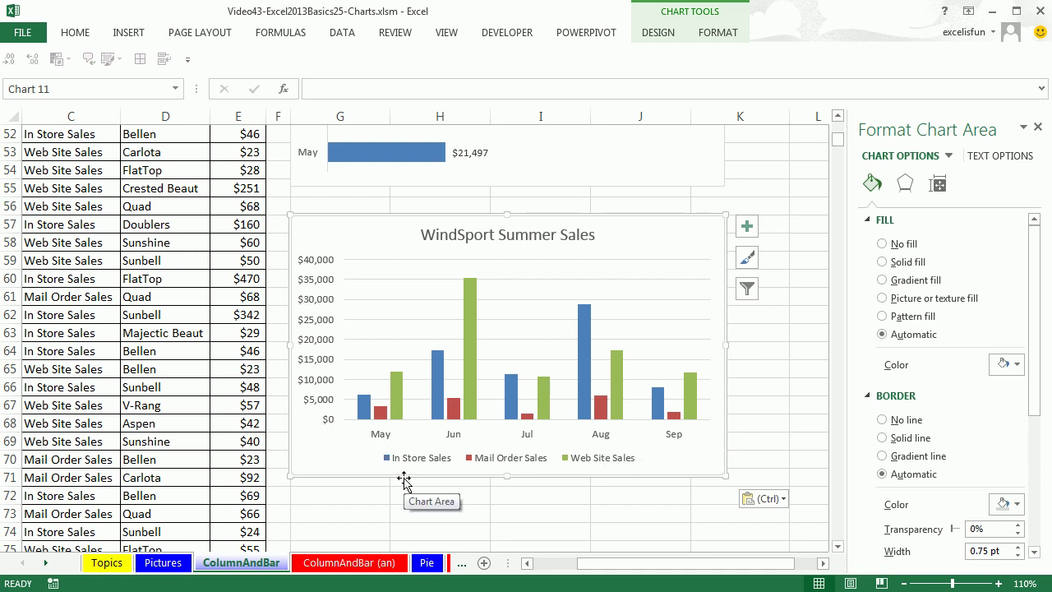
click(658, 34)
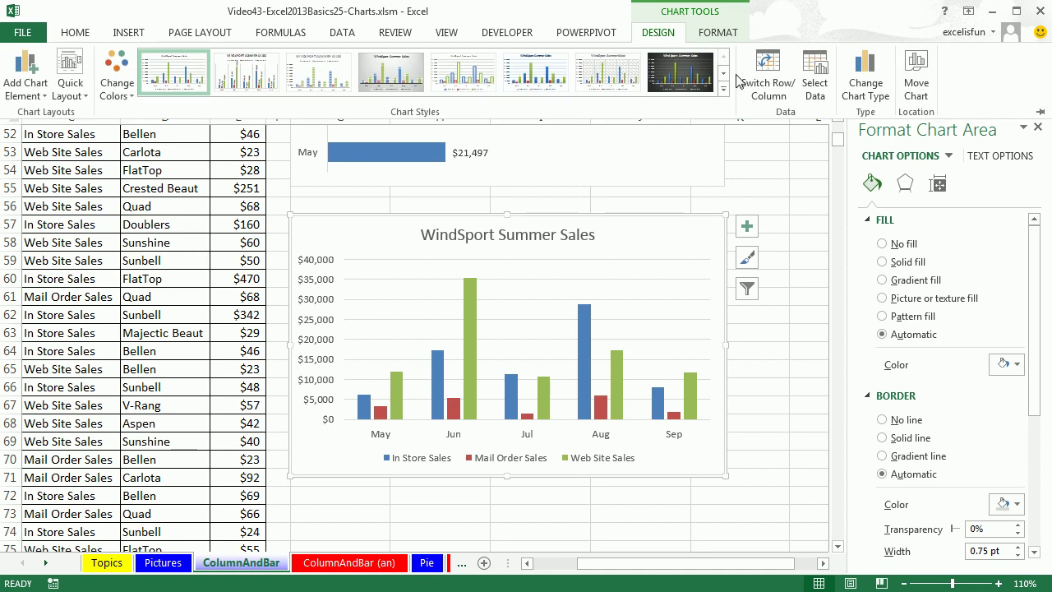
click(771, 91)
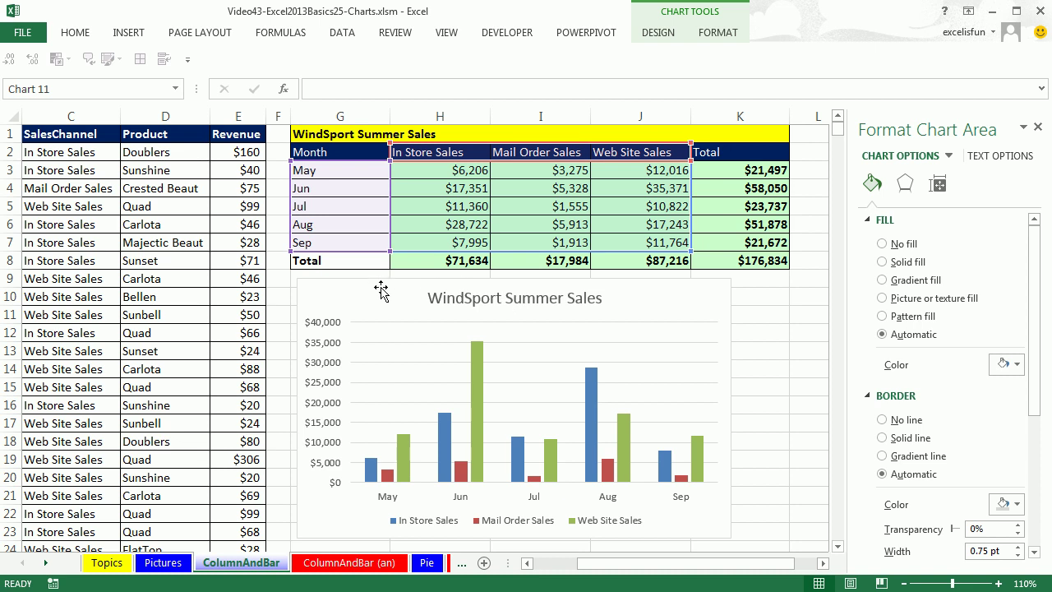
- Copy the original clustered column chart below the summary table and paste another duplicate at cell G72
click(373, 283)
scroll(488, 340, down, 9)
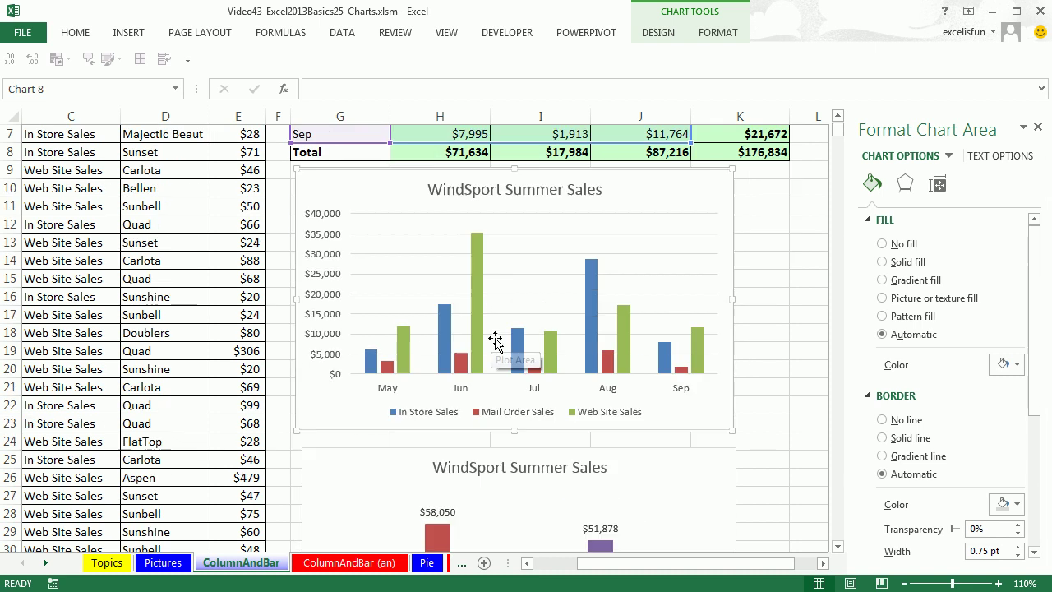
scroll(490, 336, down, 12)
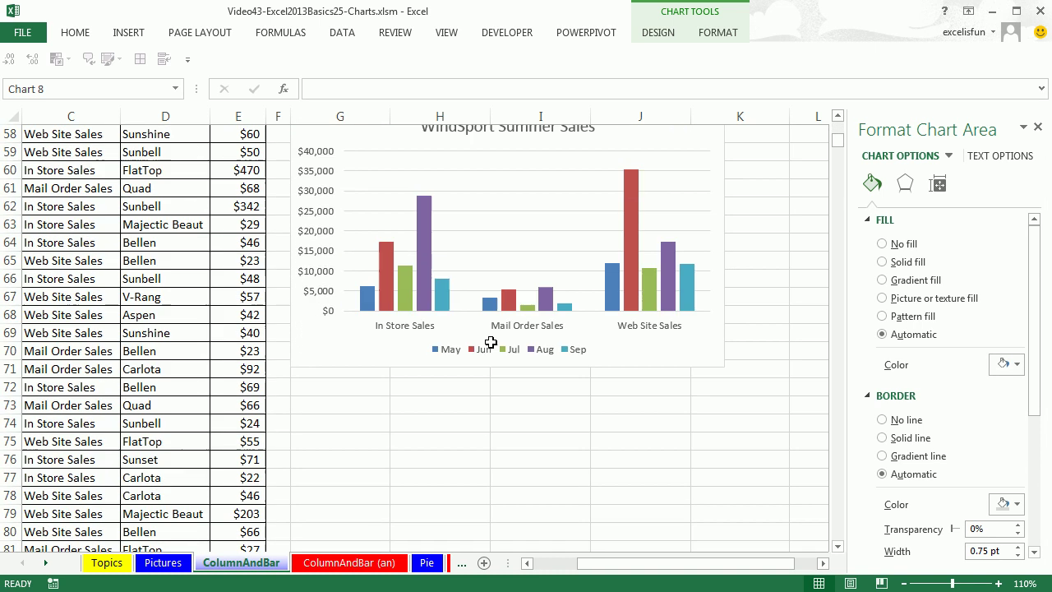
click(349, 284)
key(ctrl+v)
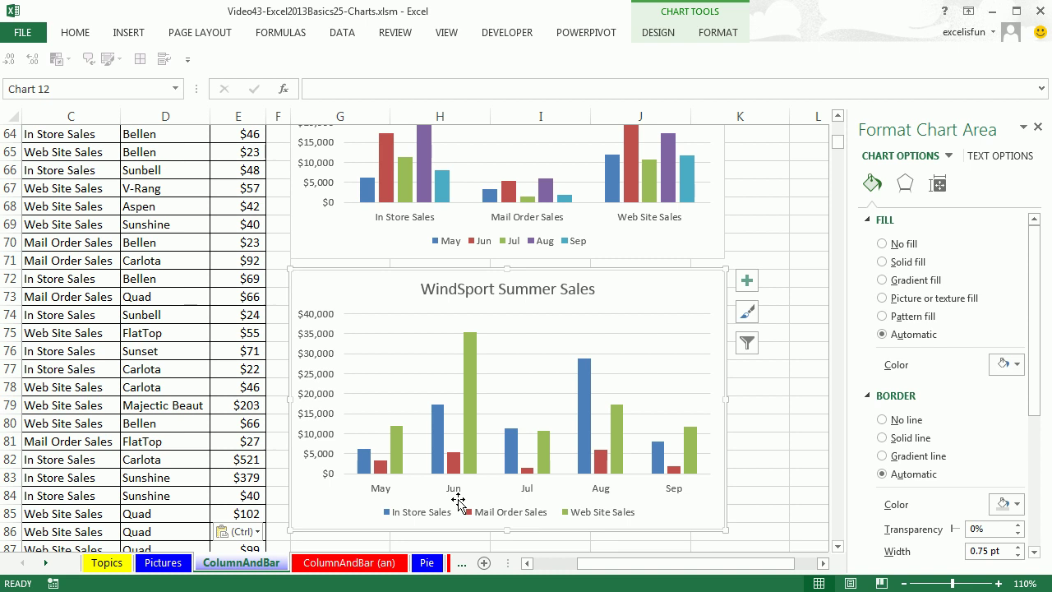
- Change the chart pasted at G72 to a Stacked Column chart with the months as categories
right_click(671, 293)
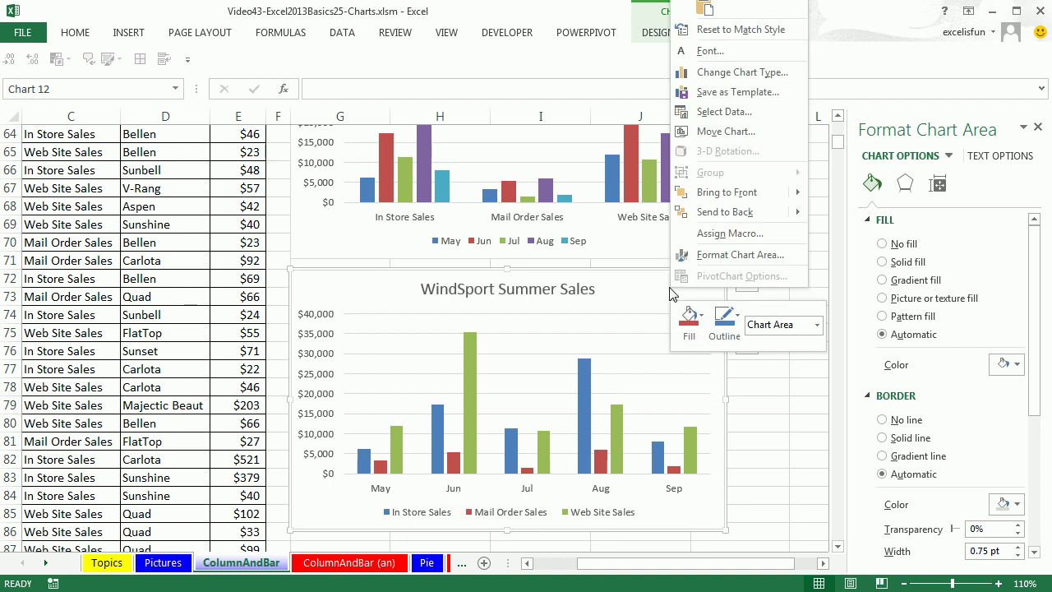
click(733, 75)
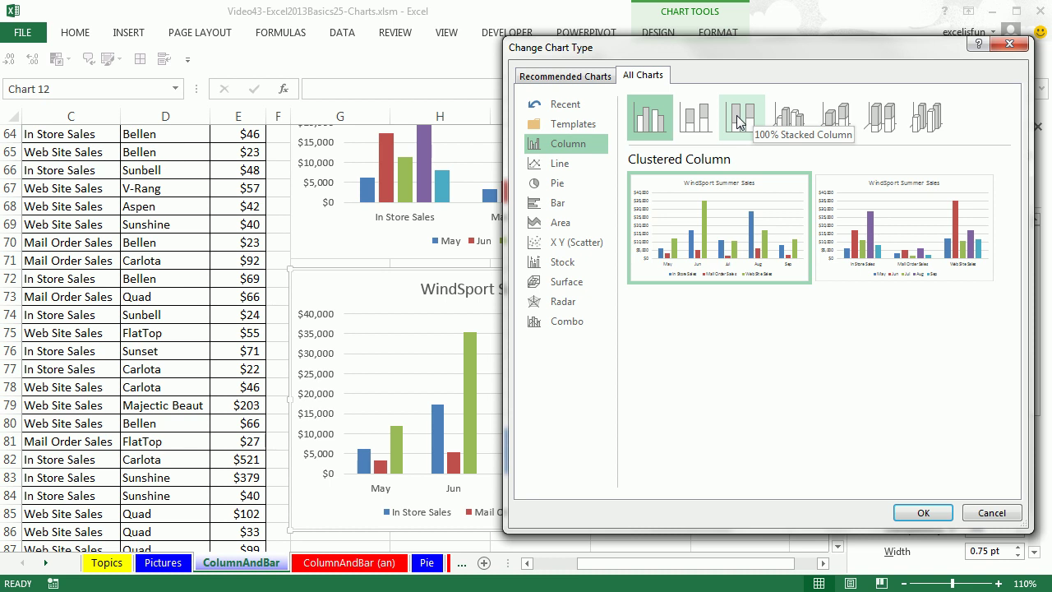
click(695, 124)
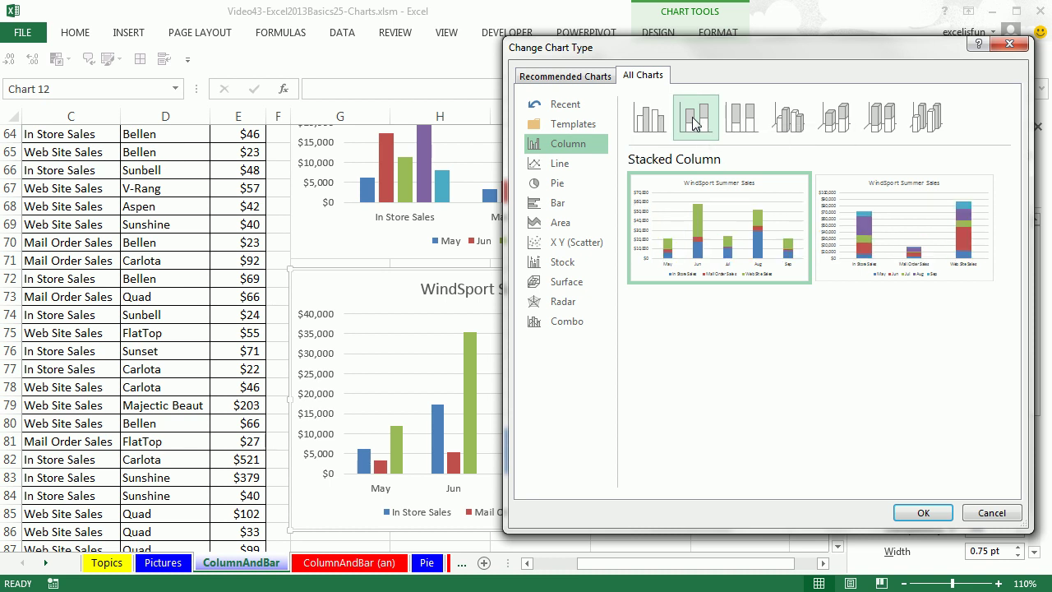
click(924, 512)
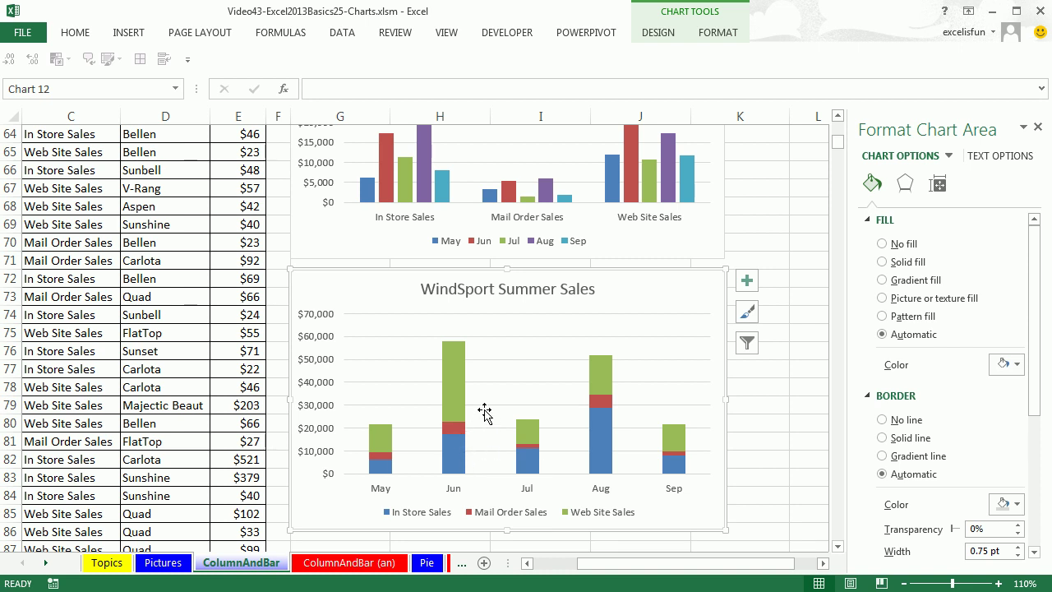
- Duplicate the stacked column chart by copying it and pasting the copy below at cell G88
mouse_move(456, 384)
scroll(348, 287, down, 6)
click(345, 242)
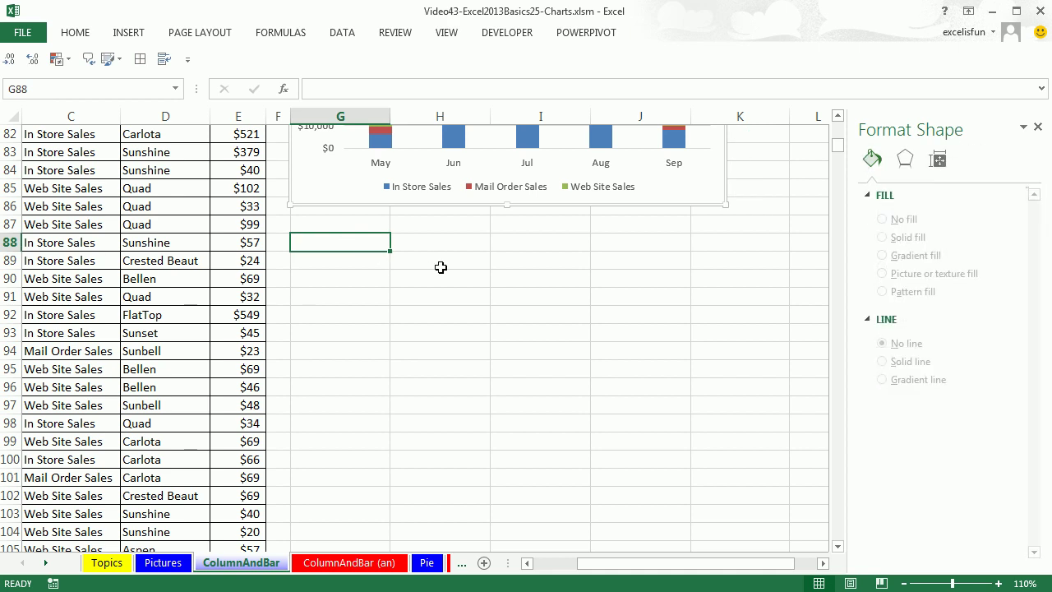
key(ctrl+v)
- Change the duplicated stacked chart's type to Stacked Bar, keeping the months as categories
right_click(656, 263)
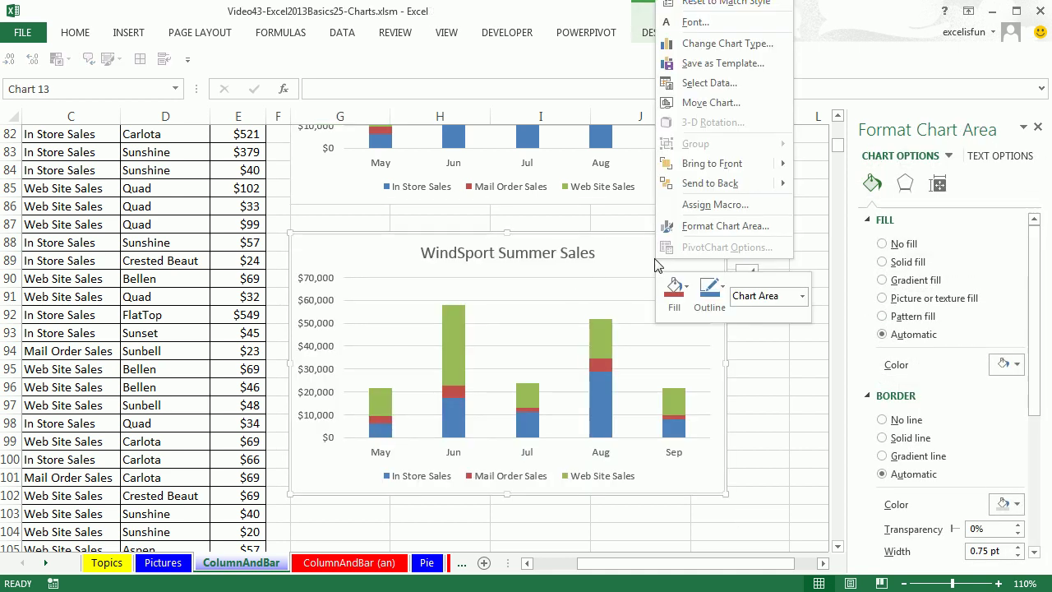
click(703, 45)
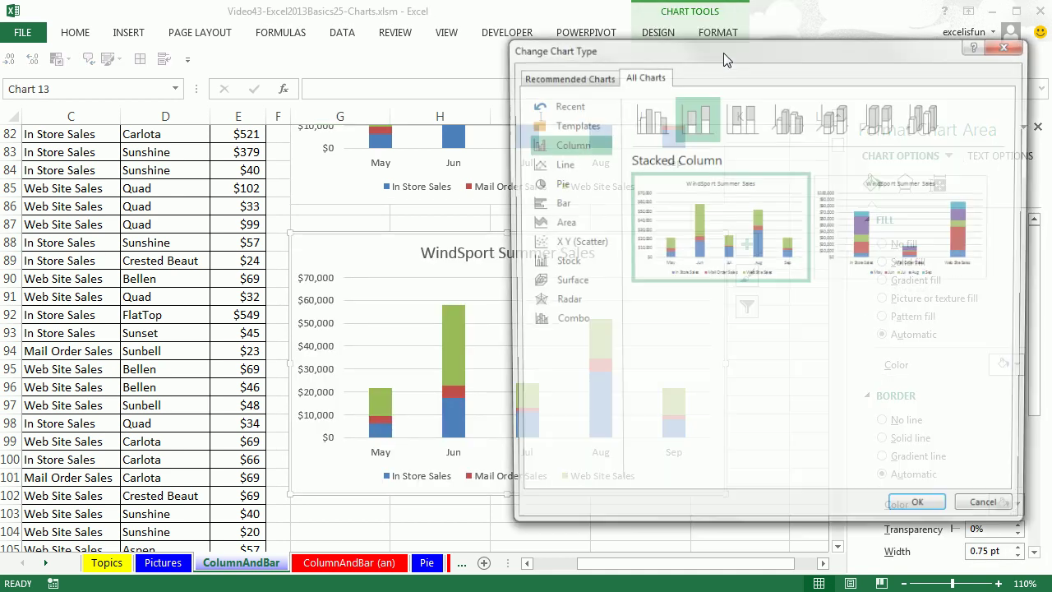
click(565, 204)
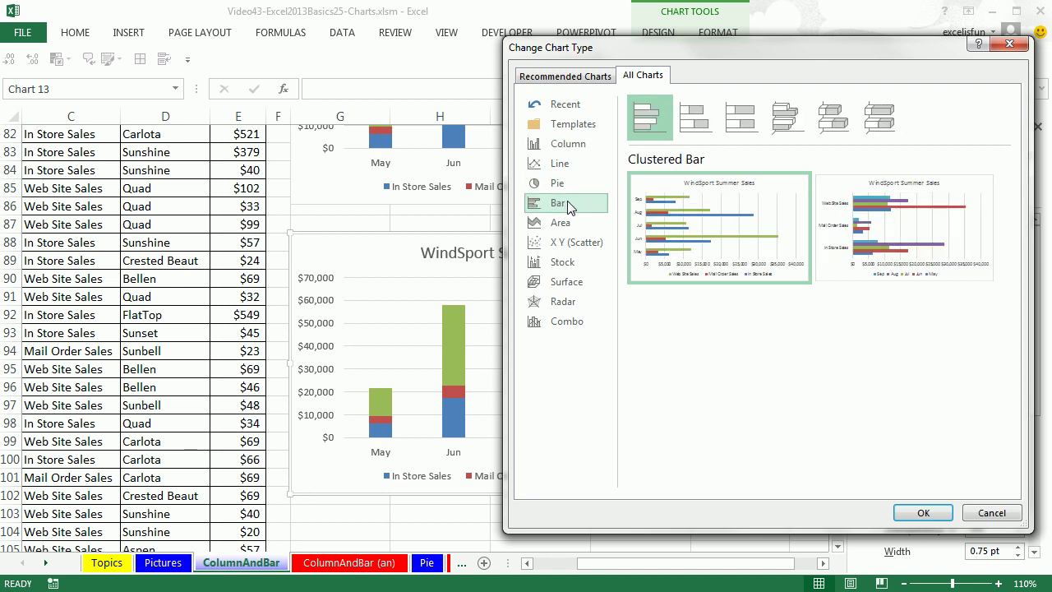
click(699, 123)
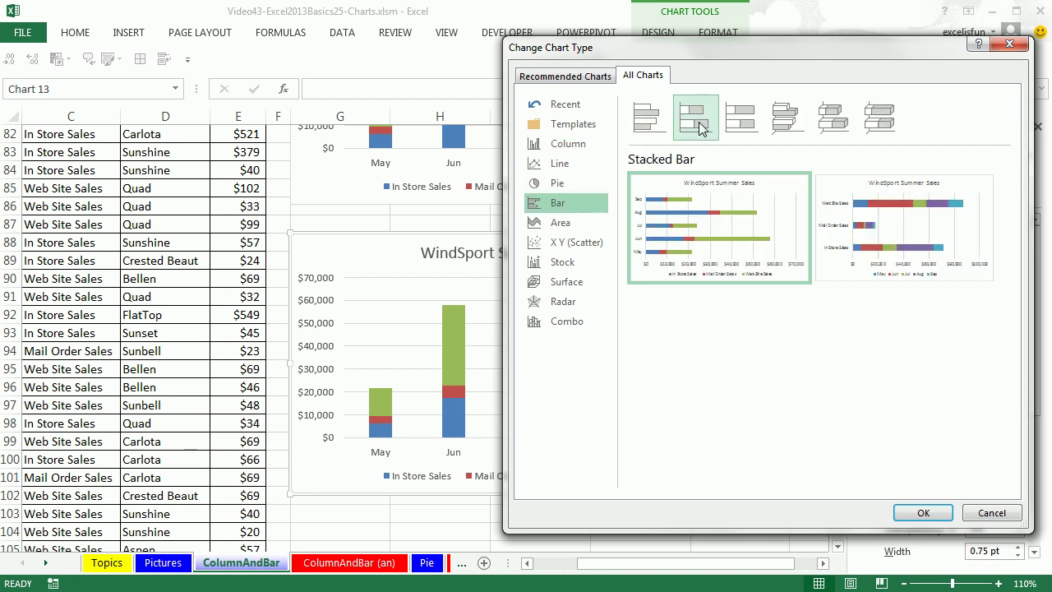
click(922, 512)
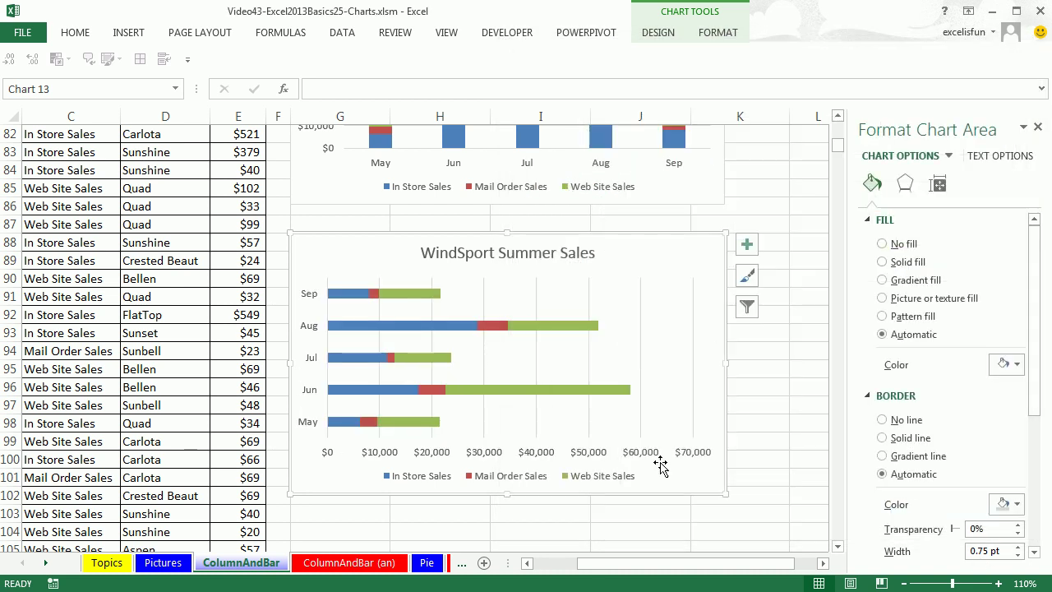
- Set the stacked bar chart's series gap width to 70% and copy the whole chart
click(567, 325)
click(937, 182)
double_click(1000, 324)
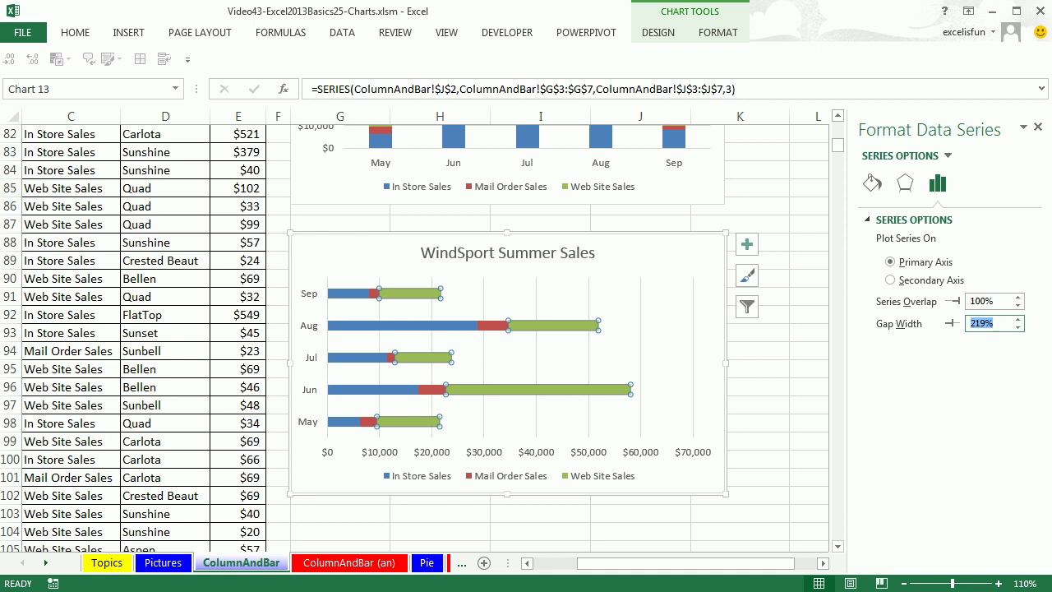
text(70)
key(Return)
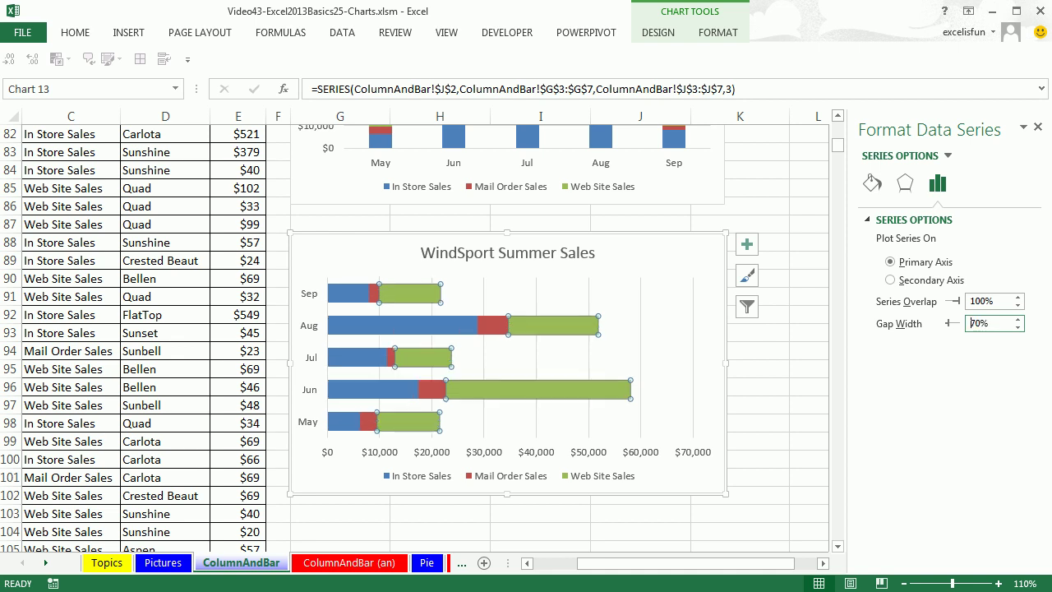
click(681, 276)
key(ctrl+c)
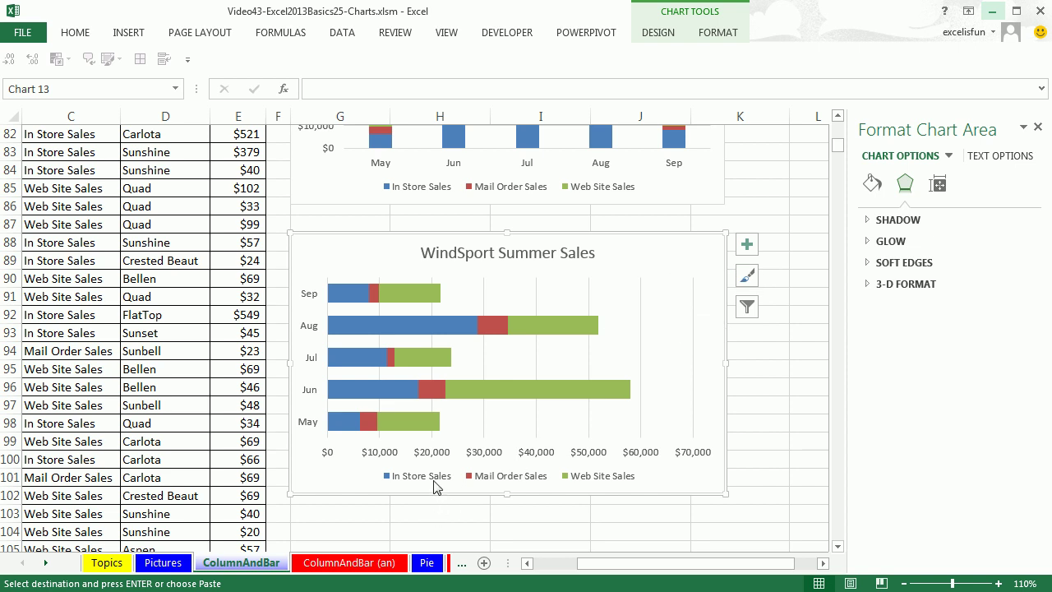
- Switch to the Pie worksheet and close the formatting pane to reveal the entire summary table
click(46, 562)
click(46, 563)
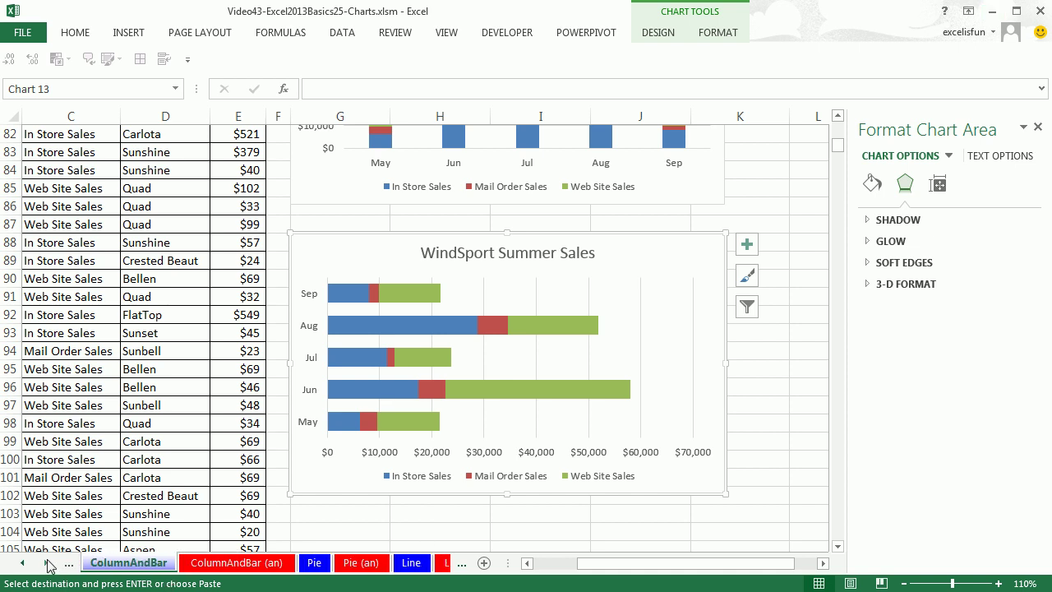
click(313, 563)
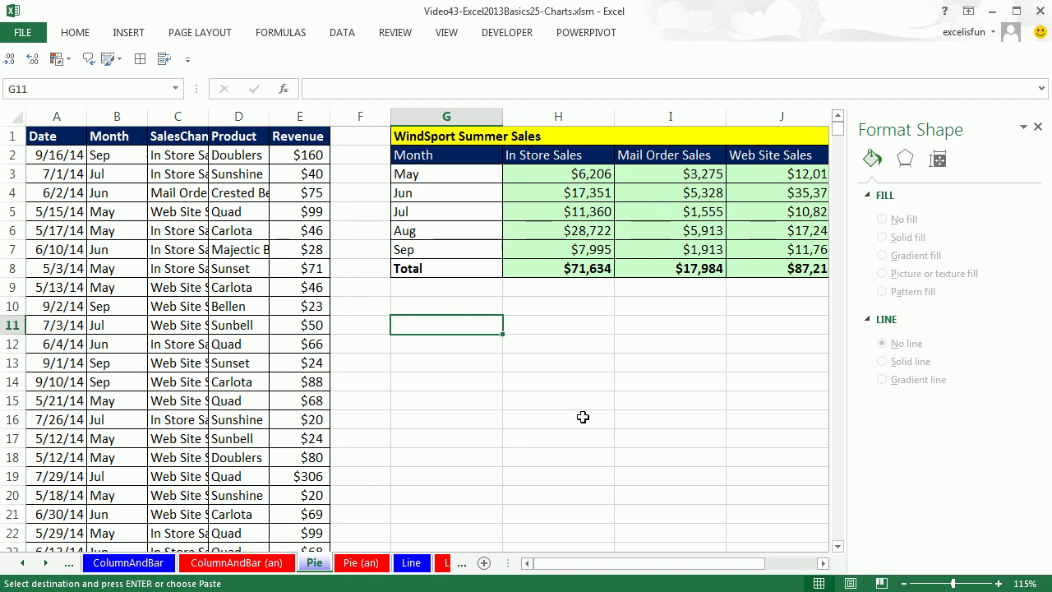
click(584, 417)
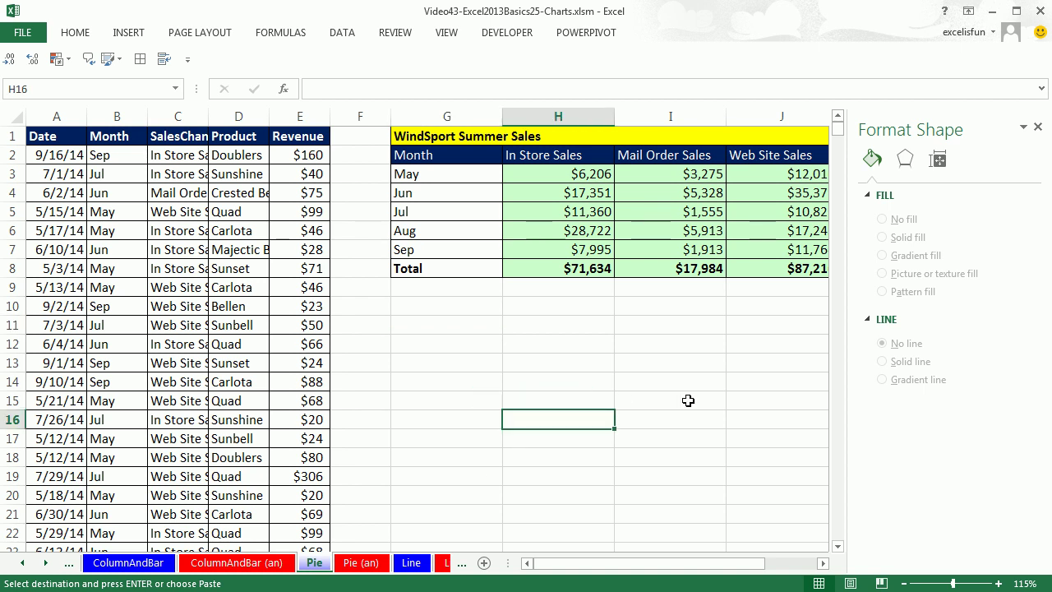
click(1037, 127)
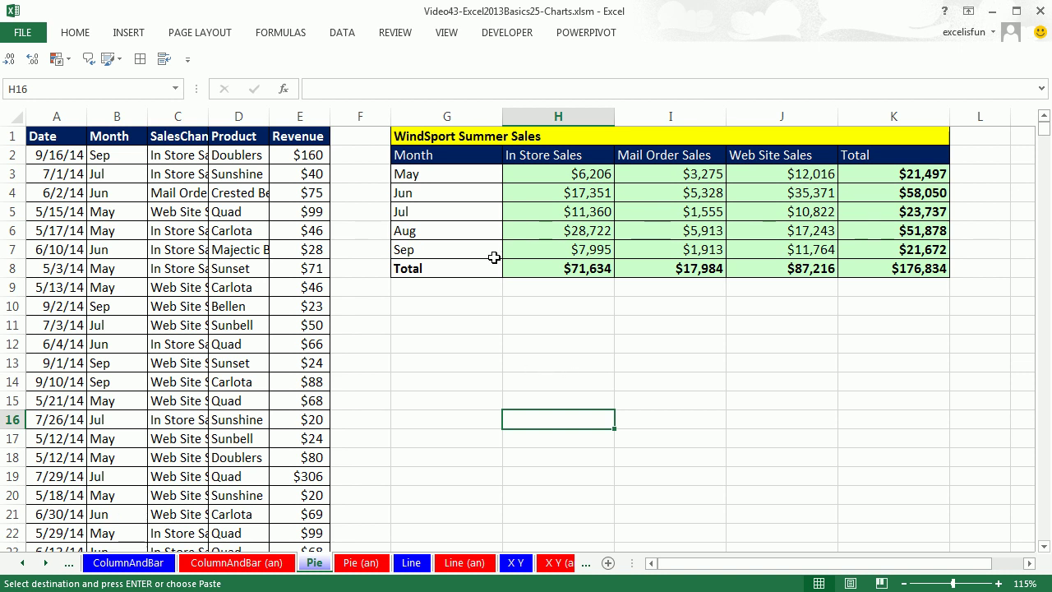
- Insert a basic 2-D pie chart from the month names in G3:G7 and the monthly totals in K3:K7
drag(445, 175, 447, 247)
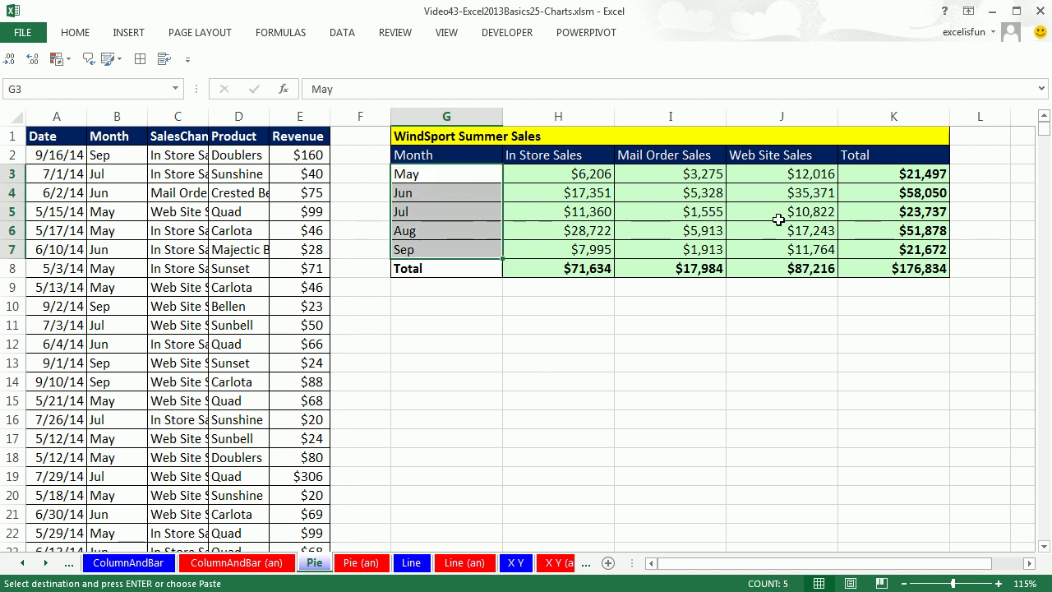
ctrl+click(885, 177)
drag(885, 176, 890, 246)
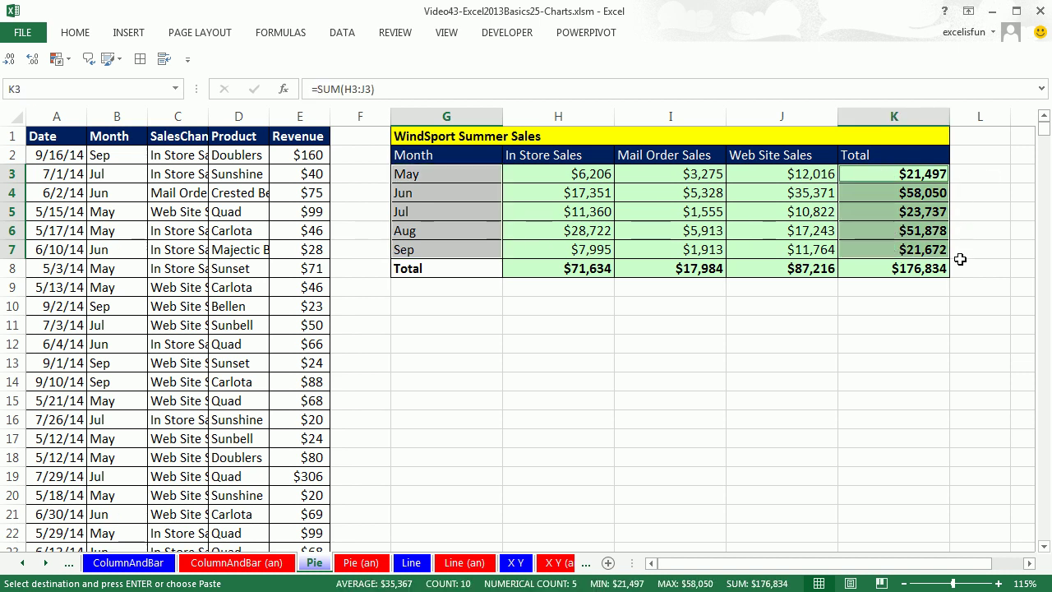
click(130, 31)
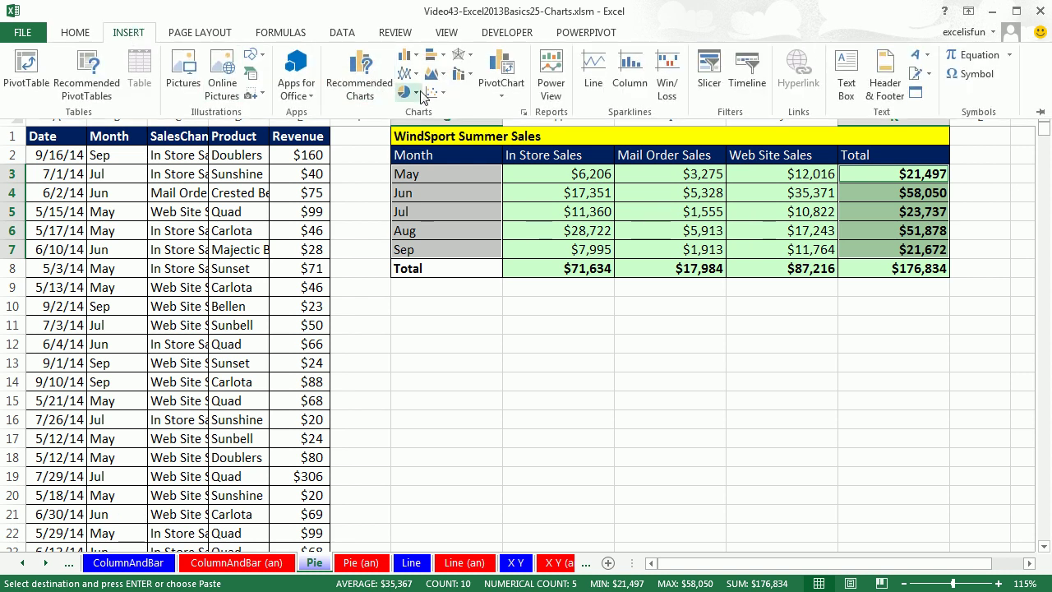
click(417, 93)
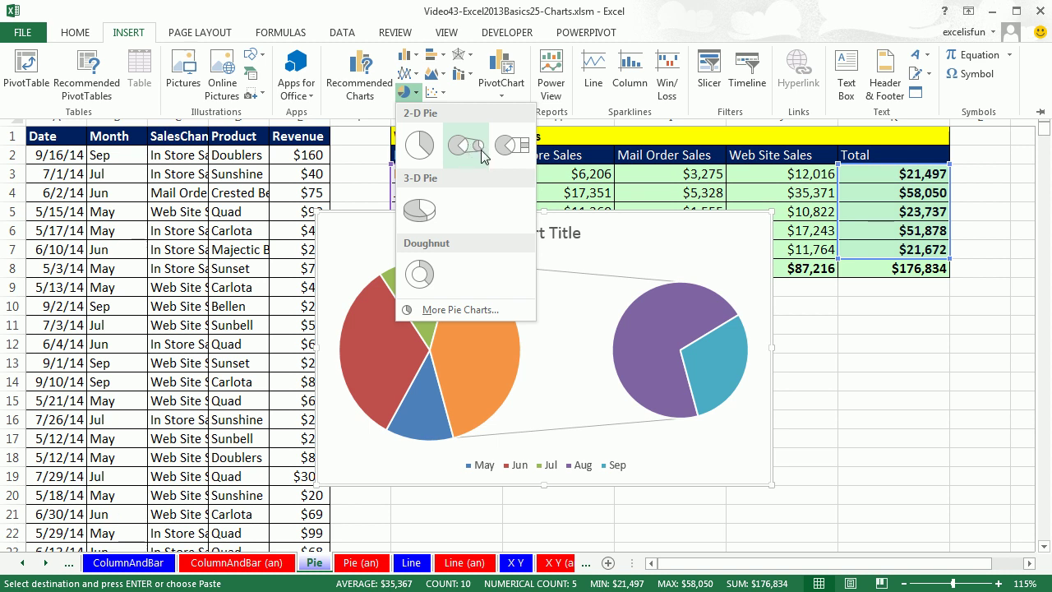
click(420, 146)
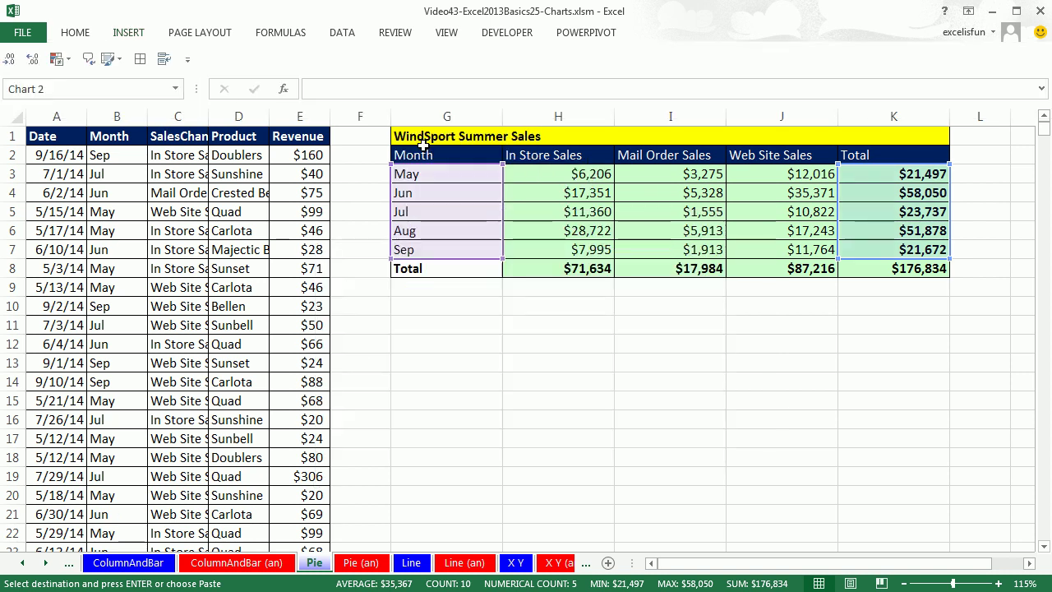
- Link the pie chart's title to cell G1 with the formula =Pie!$G$1
click(562, 236)
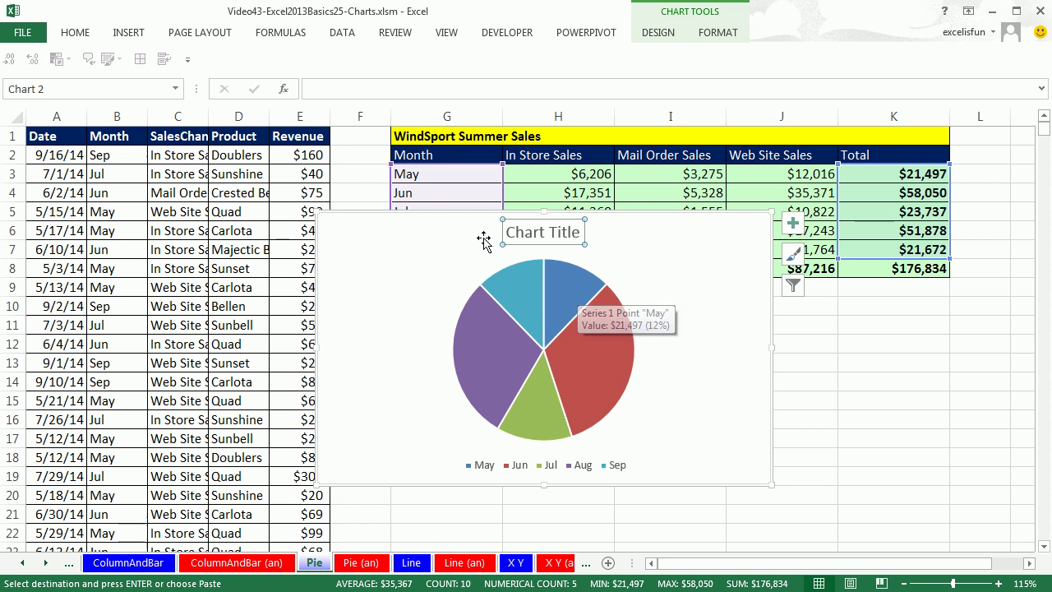
click(347, 89)
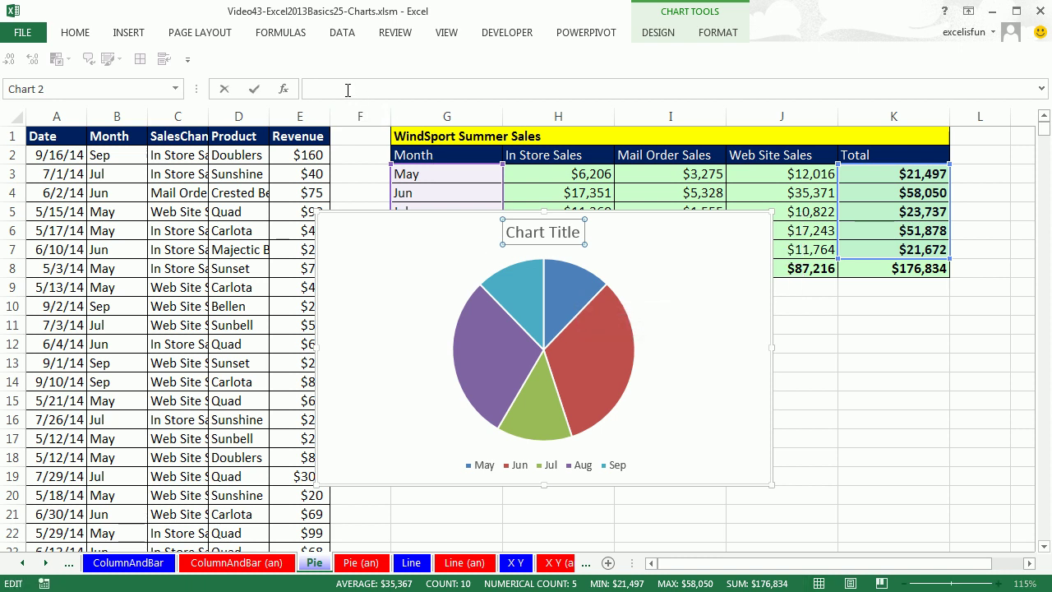
click(438, 138)
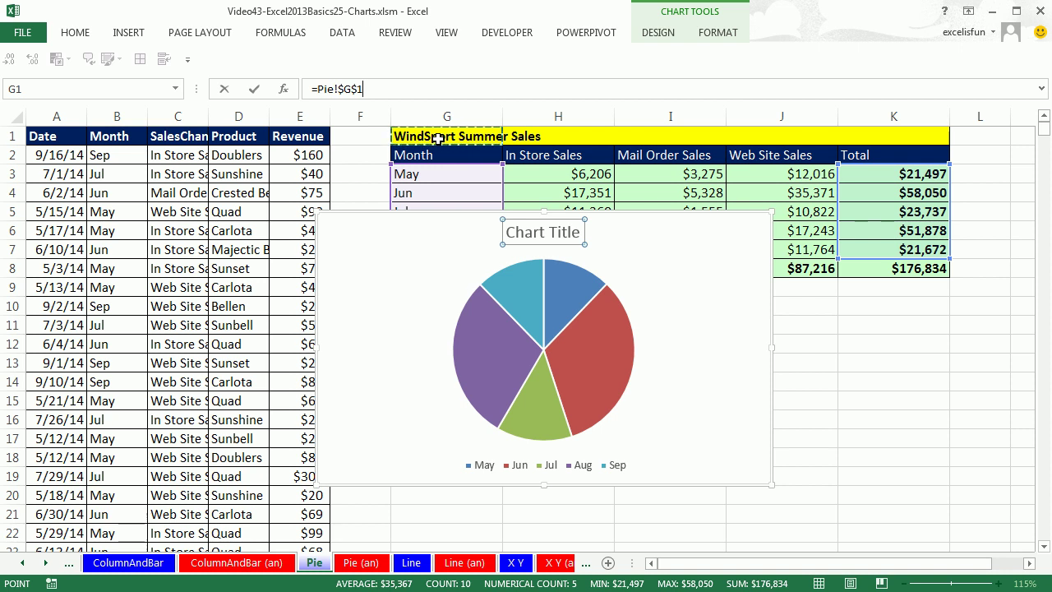
key(Return)
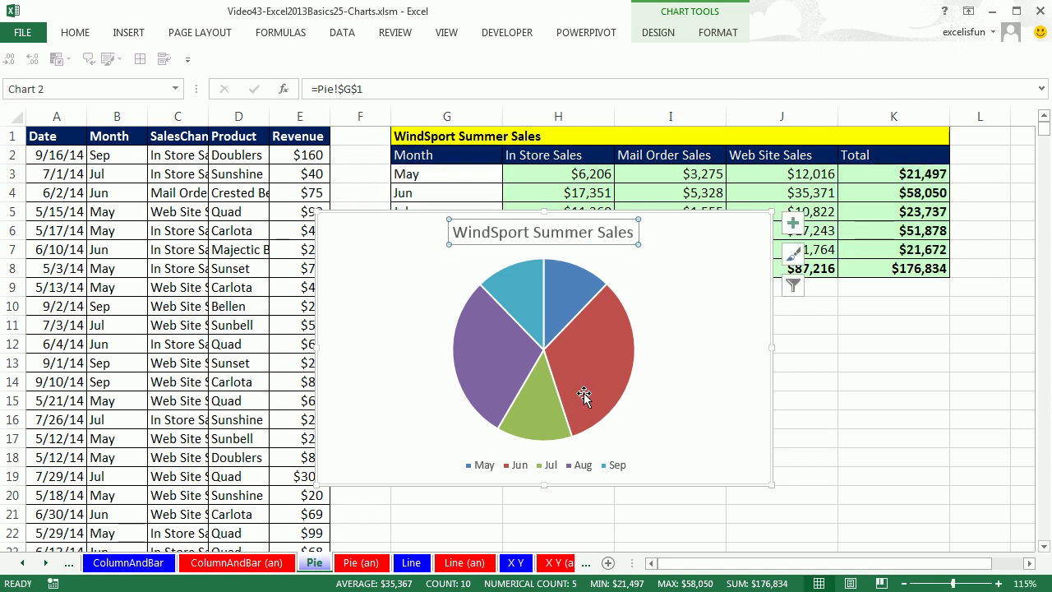
- Delete the pie chart's legend and add data labels to its slices
click(594, 470)
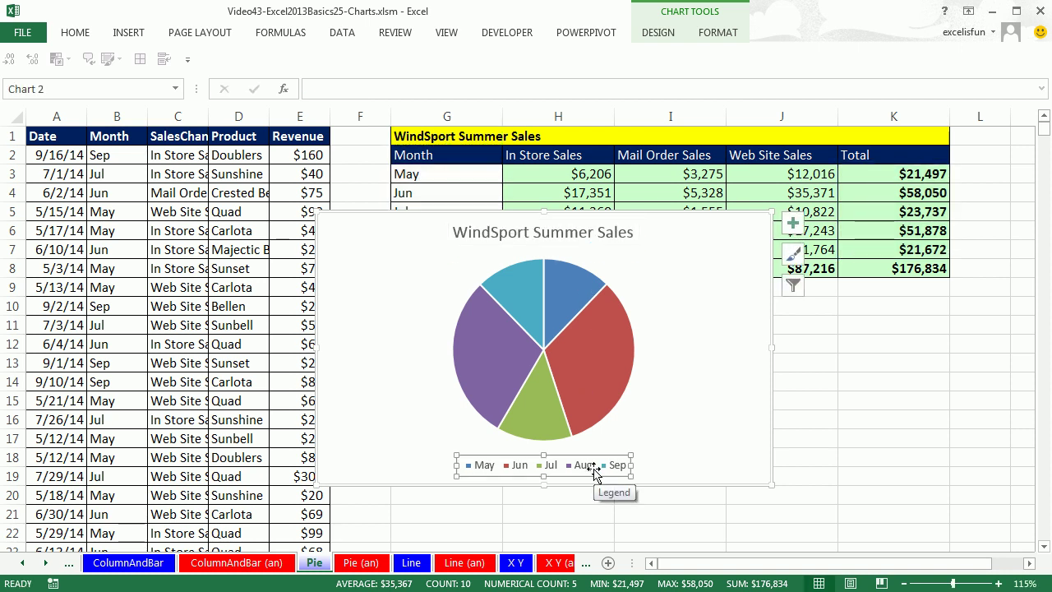
key(Delete)
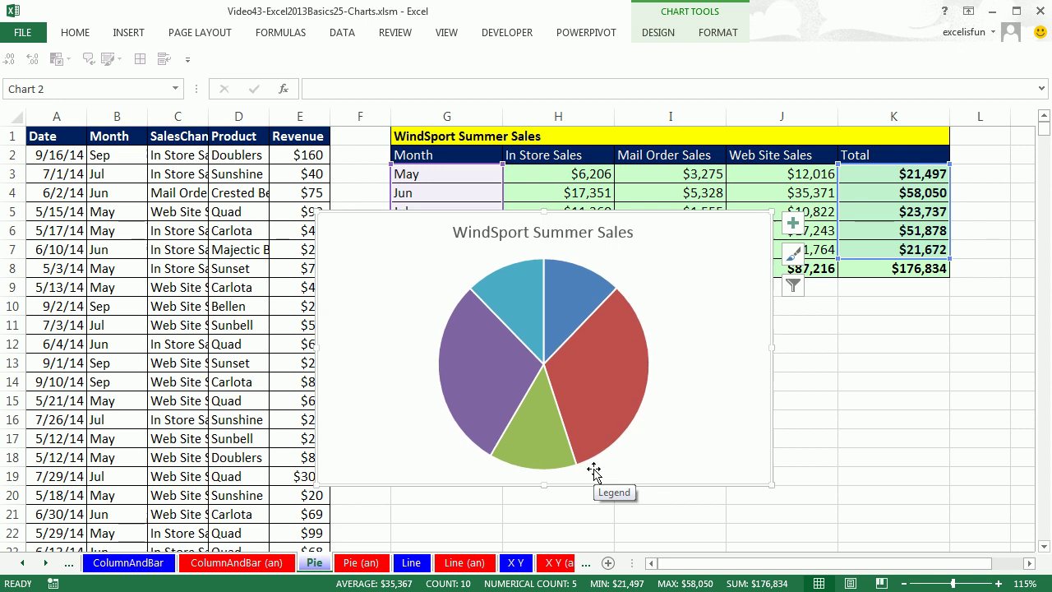
click(793, 224)
click(839, 262)
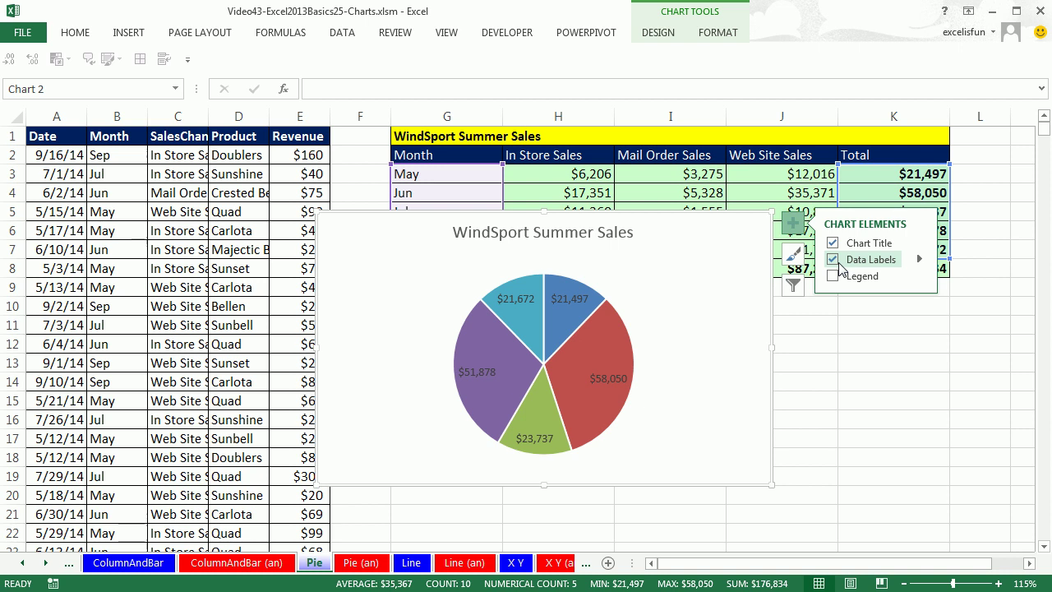
- Add the category name and percentage to the pie's data labels and position the labels at Outside End
click(920, 260)
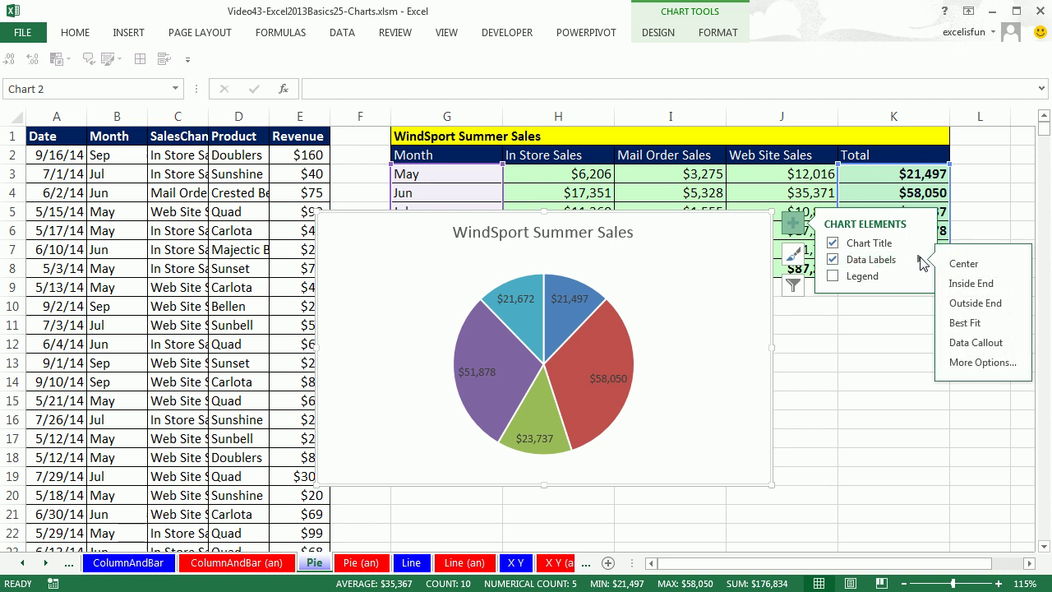
click(963, 363)
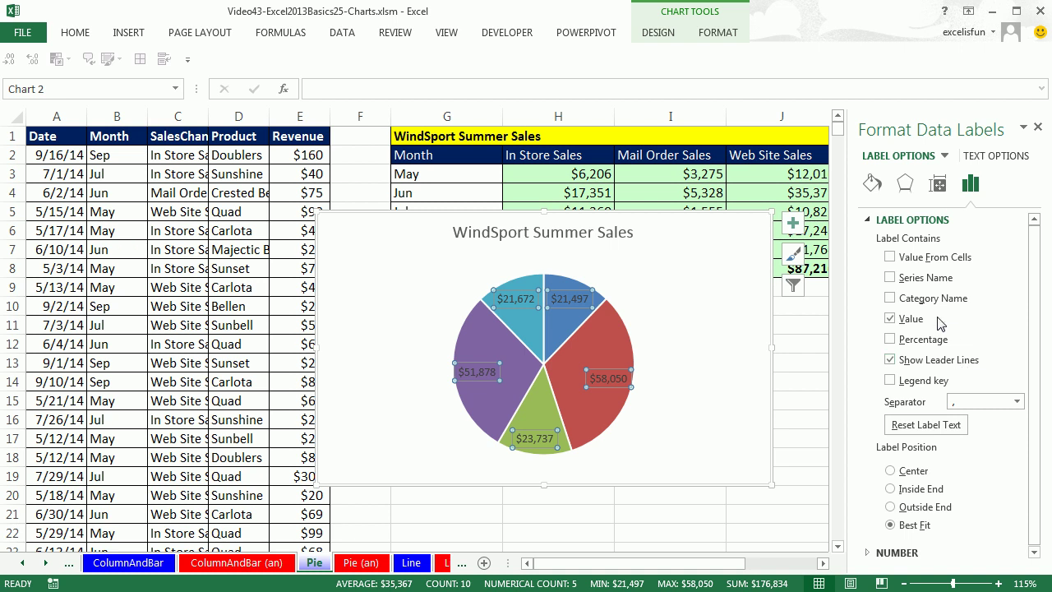
click(890, 298)
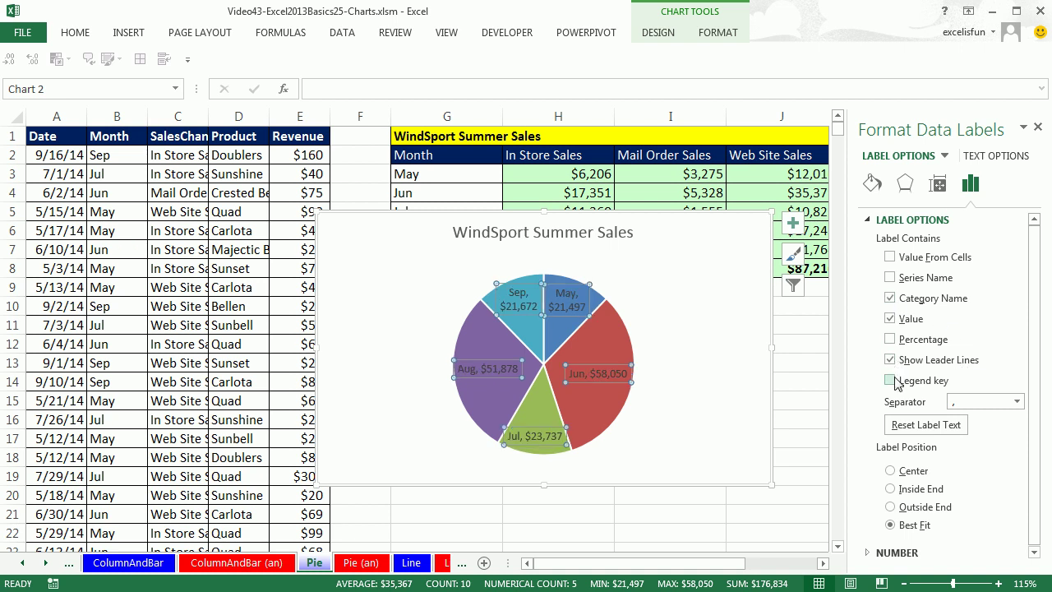
click(890, 340)
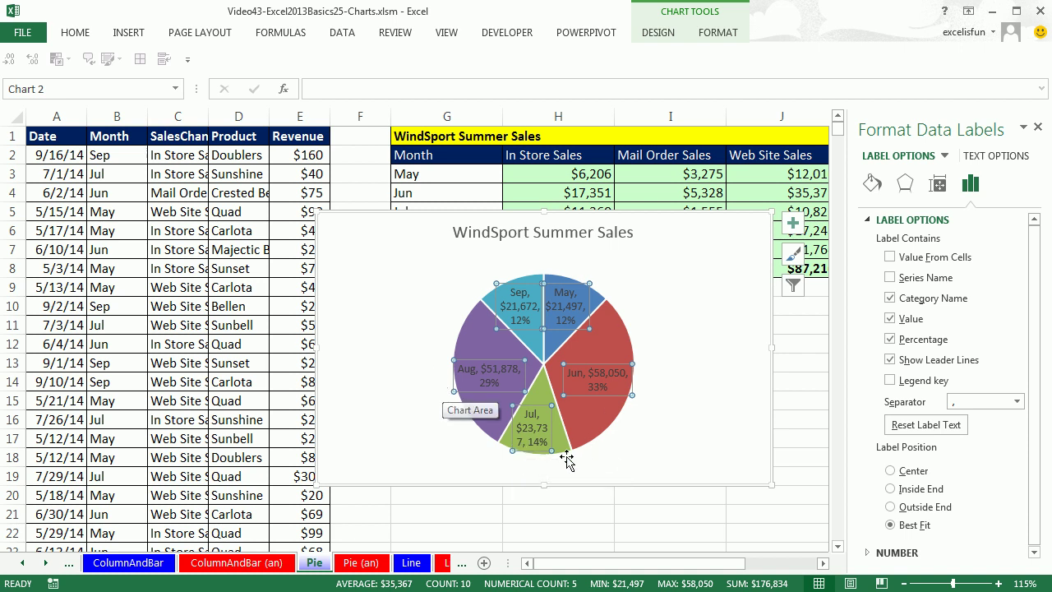
click(890, 507)
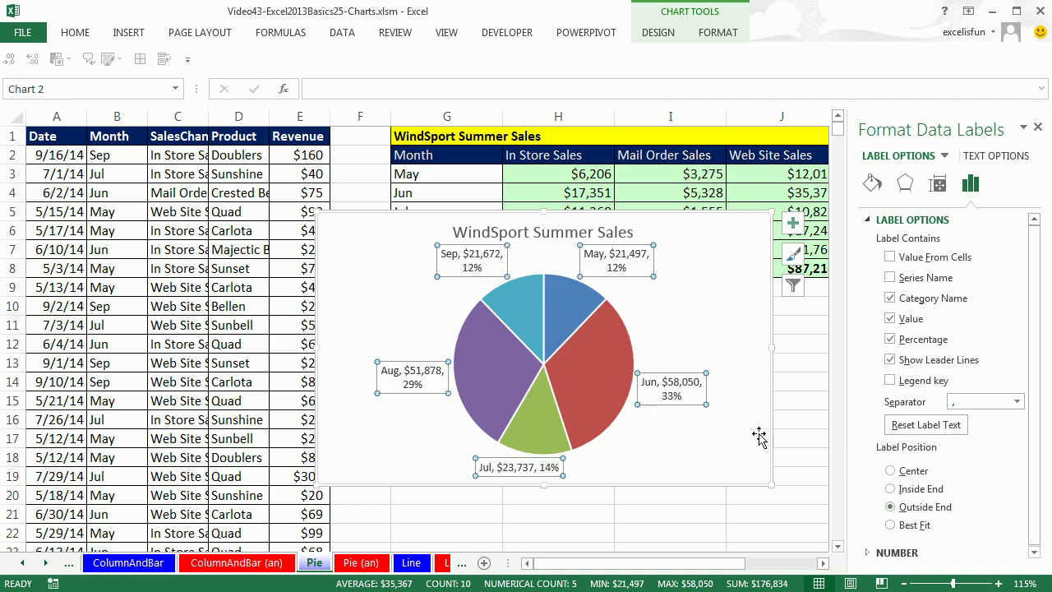
click(733, 461)
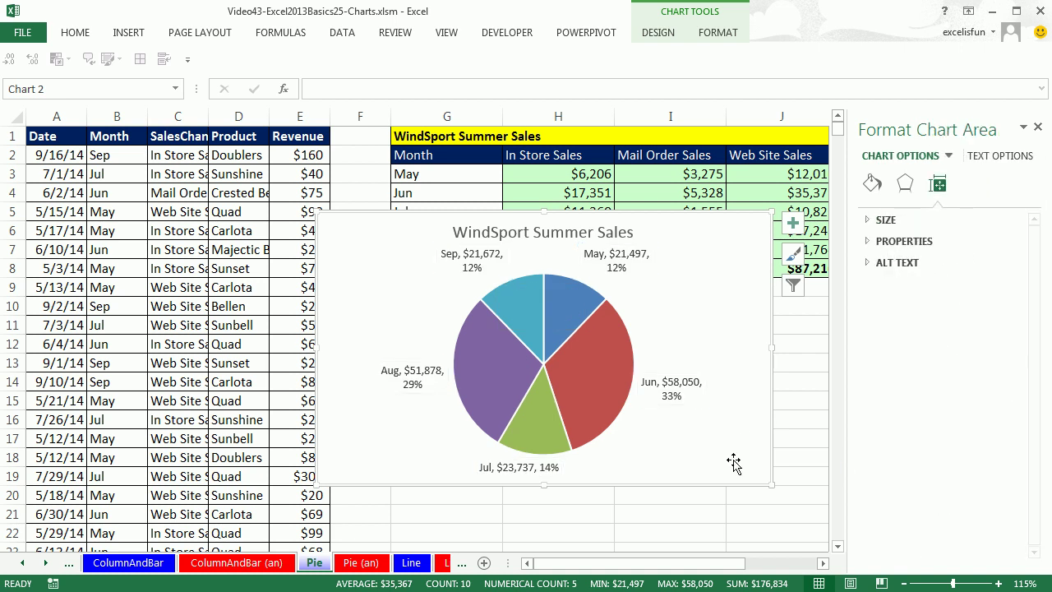
- Rotate the pie by increasing its angle of first slice until the May slice sits at the bottom
click(602, 342)
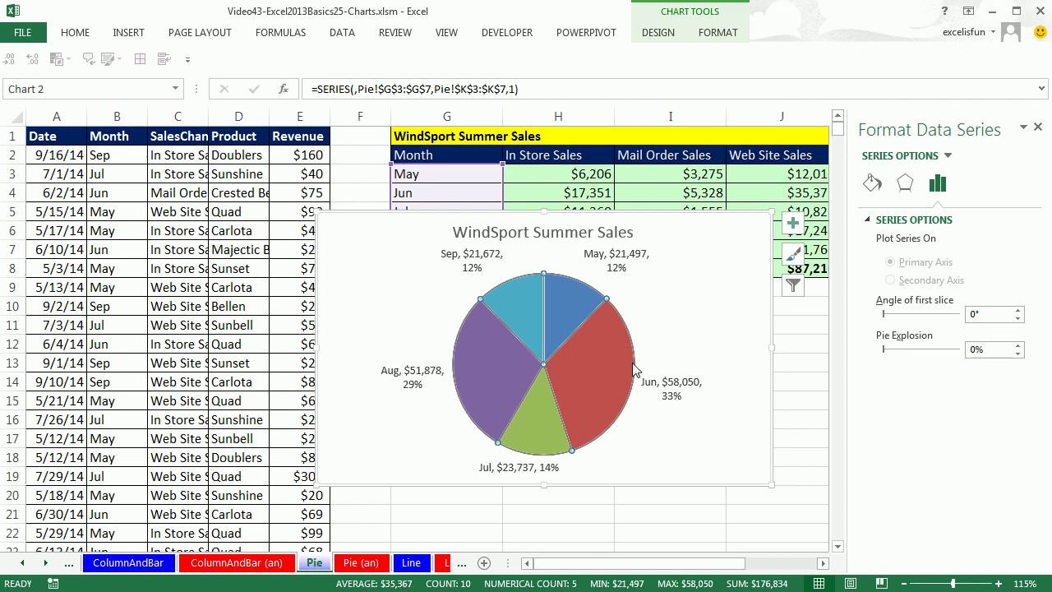
drag(884, 321, 916, 320)
click(1017, 319)
click(1016, 319)
click(1016, 319)
click(1016, 319)
click(751, 350)
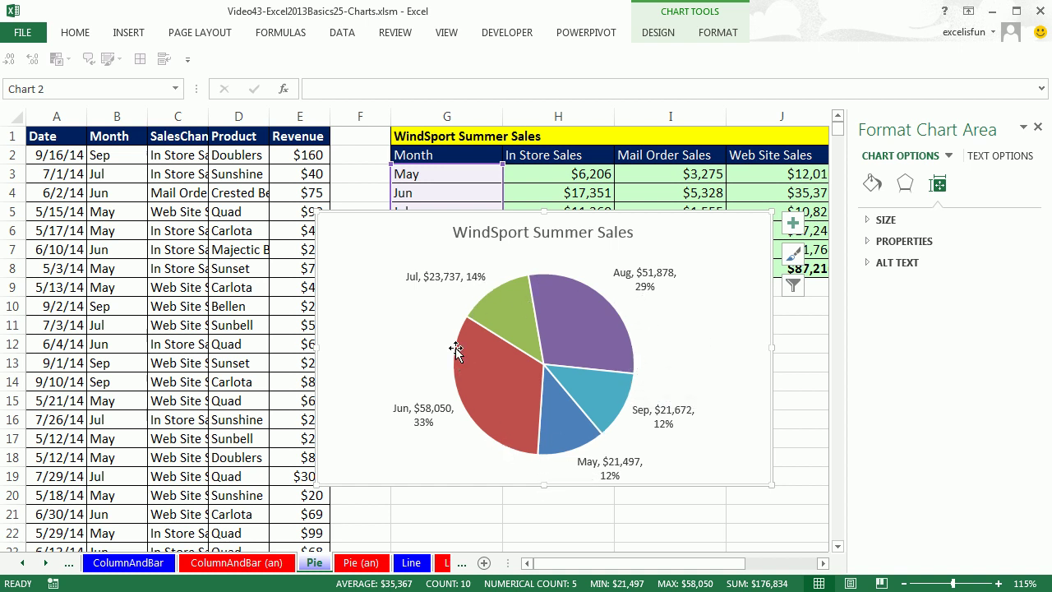
- On the Line worksheet, insert a 2-D line chart with markers from the quarterly sales table in D1:E5
click(412, 565)
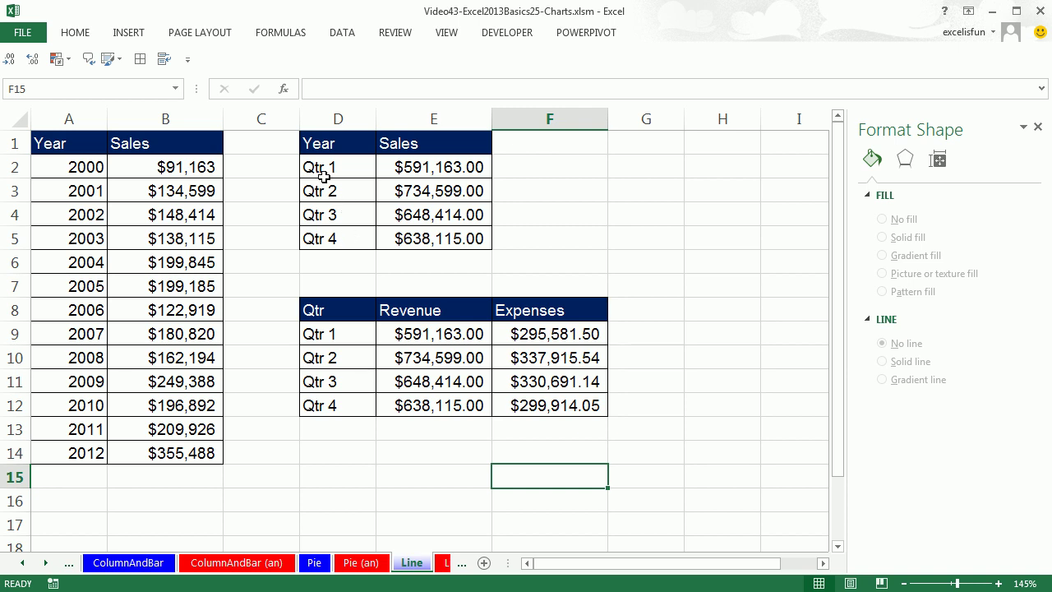
drag(326, 166, 335, 239)
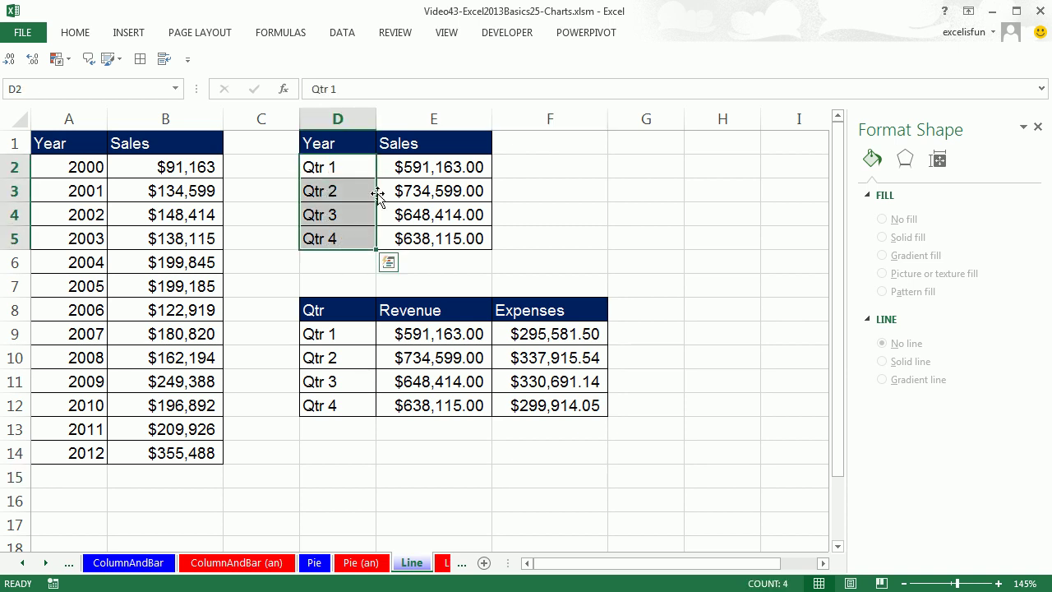
drag(409, 167, 403, 237)
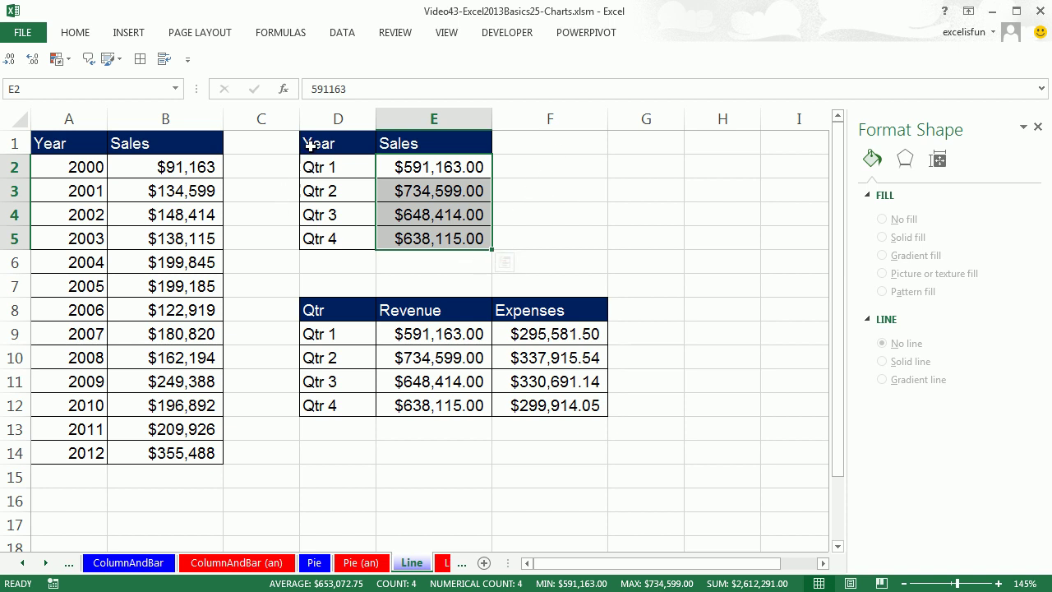
ctrl+click(310, 144)
mouse_move(311, 144)
mouse_down()
mouse_move(436, 141)
mouse_move(403, 206)
mouse_move(406, 242)
mouse_up()
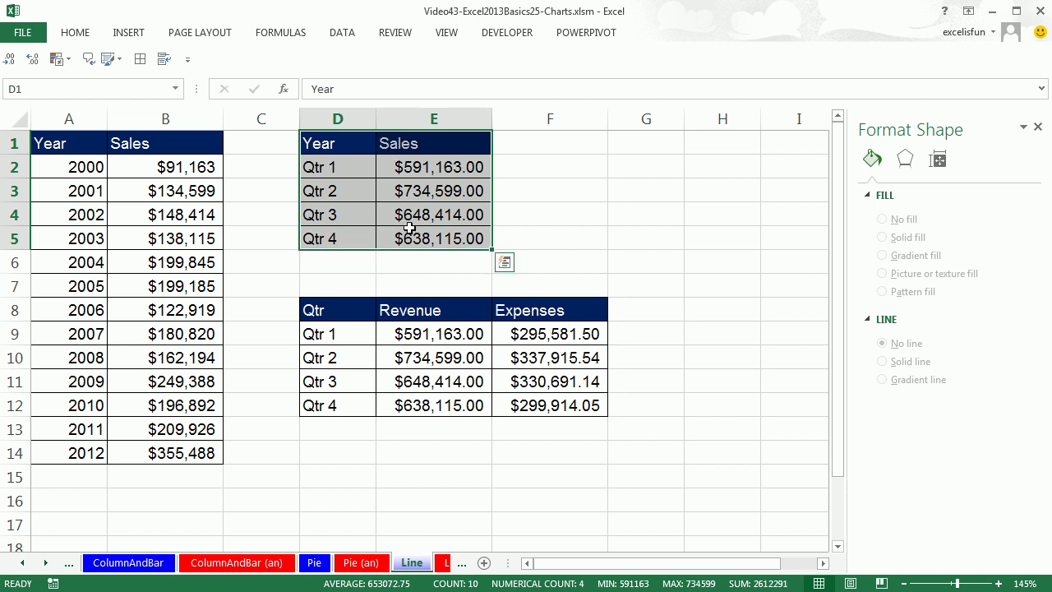
click(132, 34)
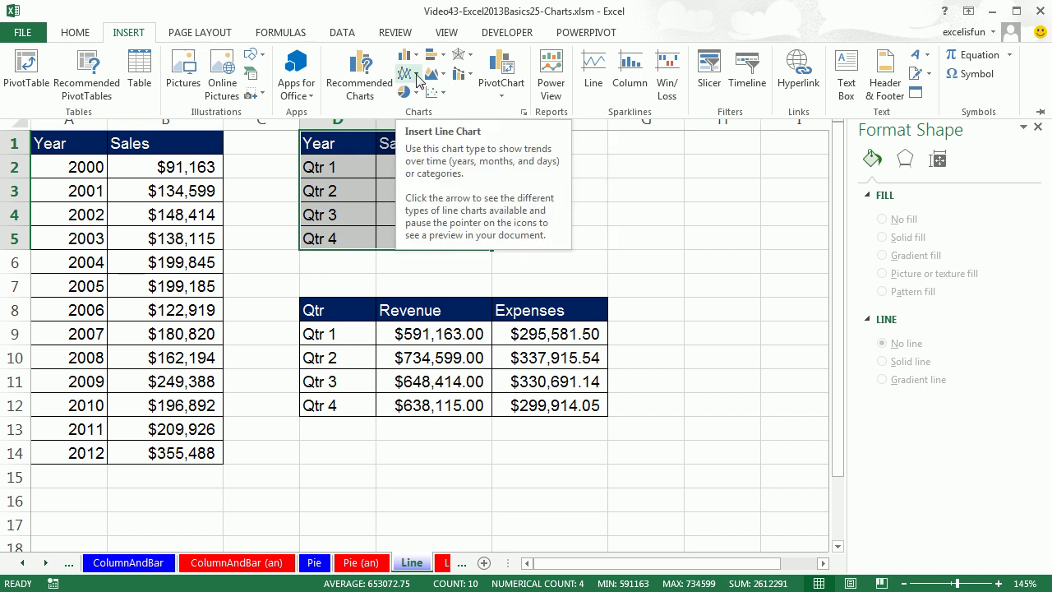
click(417, 77)
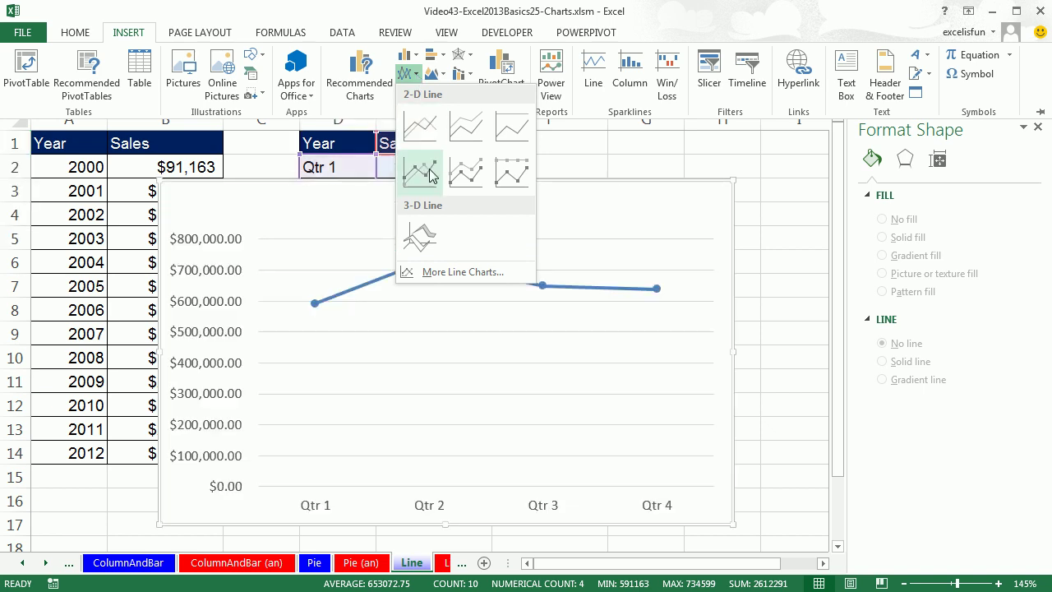
click(430, 174)
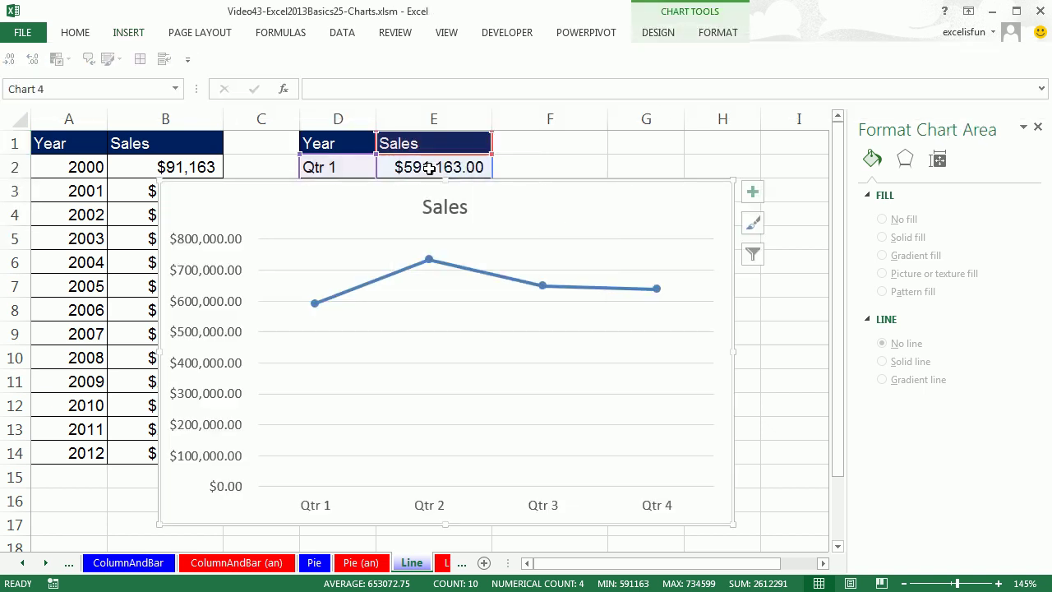
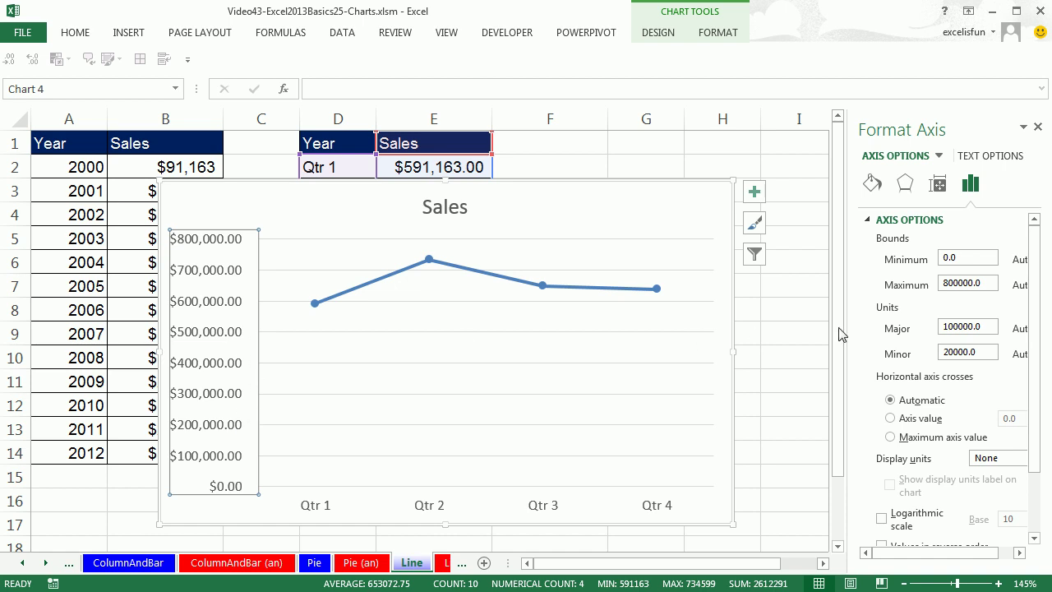
- Set the quarterly line chart's vertical axis minimum to 500000, then shrink the chart and place it below the Revenue and Expenses table
double_click(978, 258)
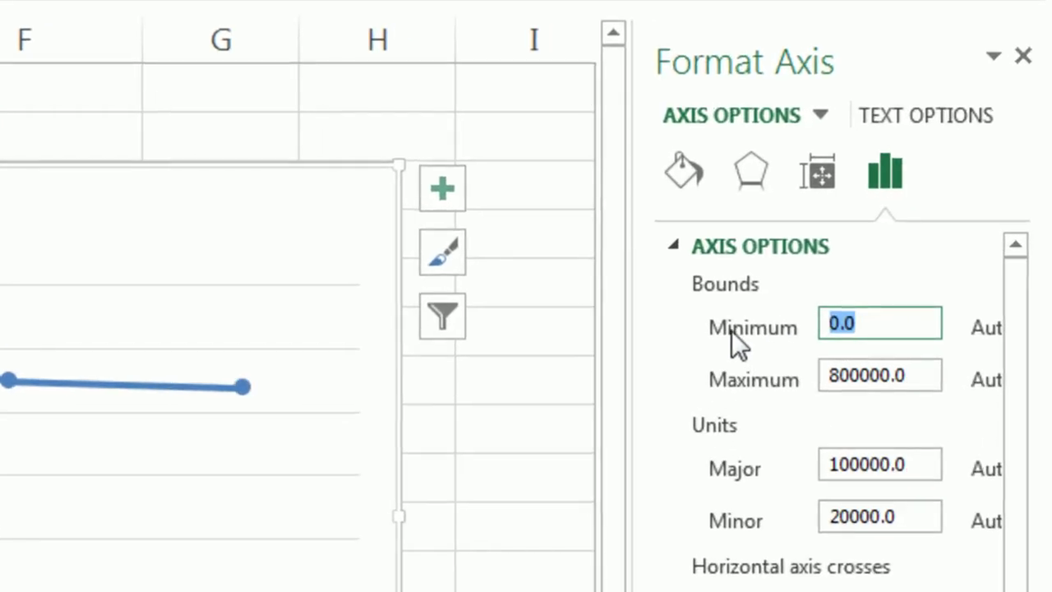
text(500000)
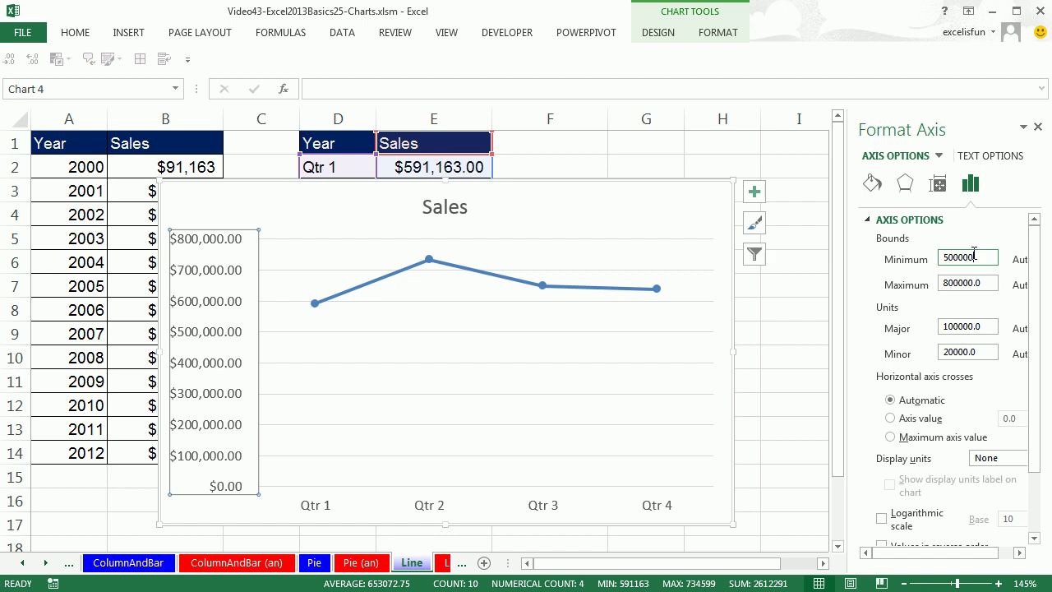
key(Return)
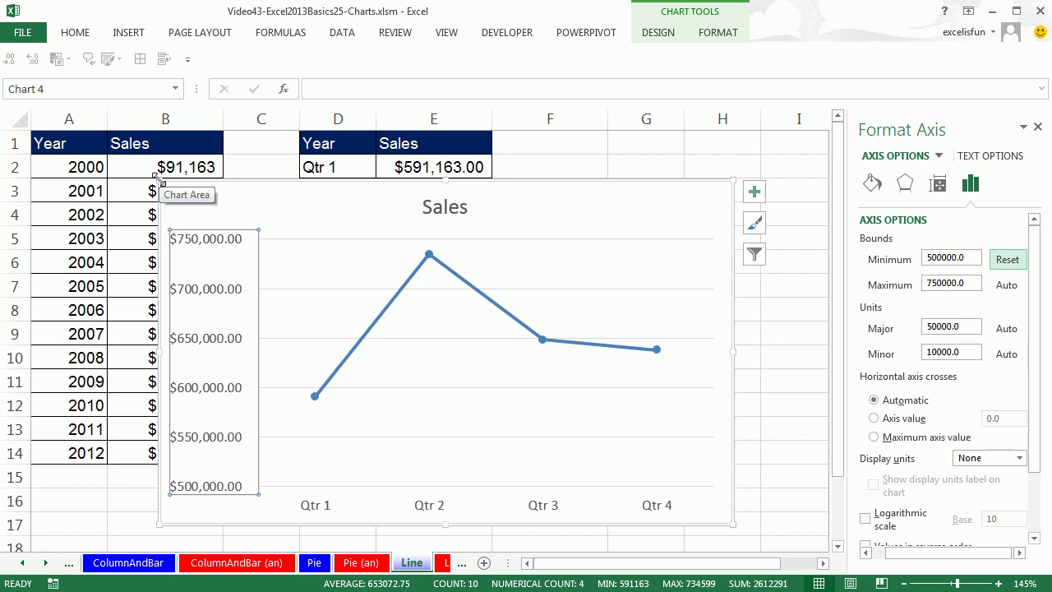
mouse_move(157, 178)
mouse_down()
mouse_move(204, 185)
mouse_move(277, 275)
mouse_move(315, 299)
mouse_move(343, 439)
mouse_move(354, 437)
mouse_up()
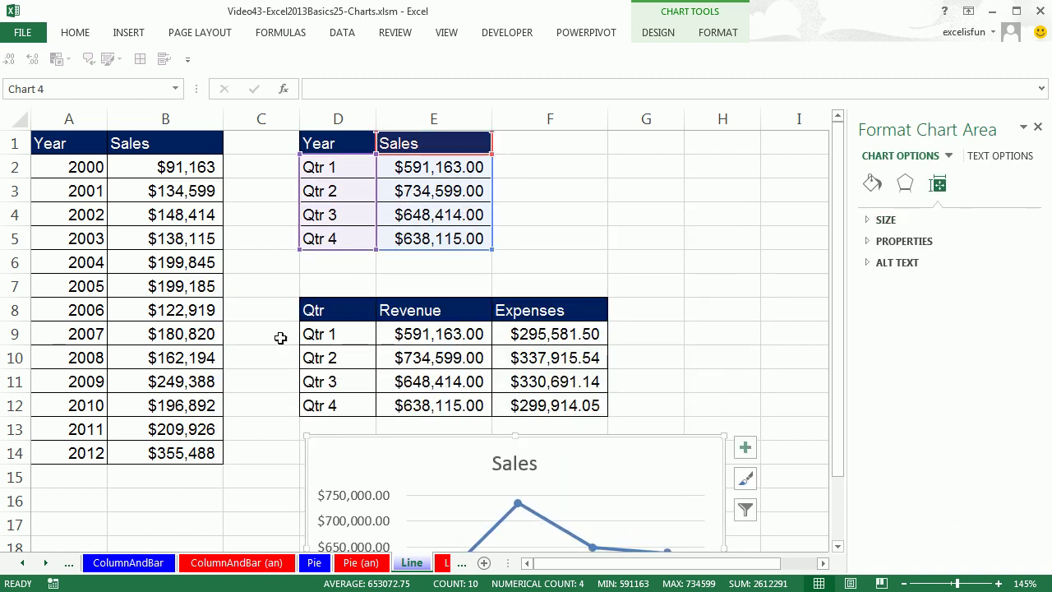
- Insert a 2-D line chart with markers from the yearly sales in A1:B14, then shrink it and place it beside that table
drag(61, 143, 129, 454)
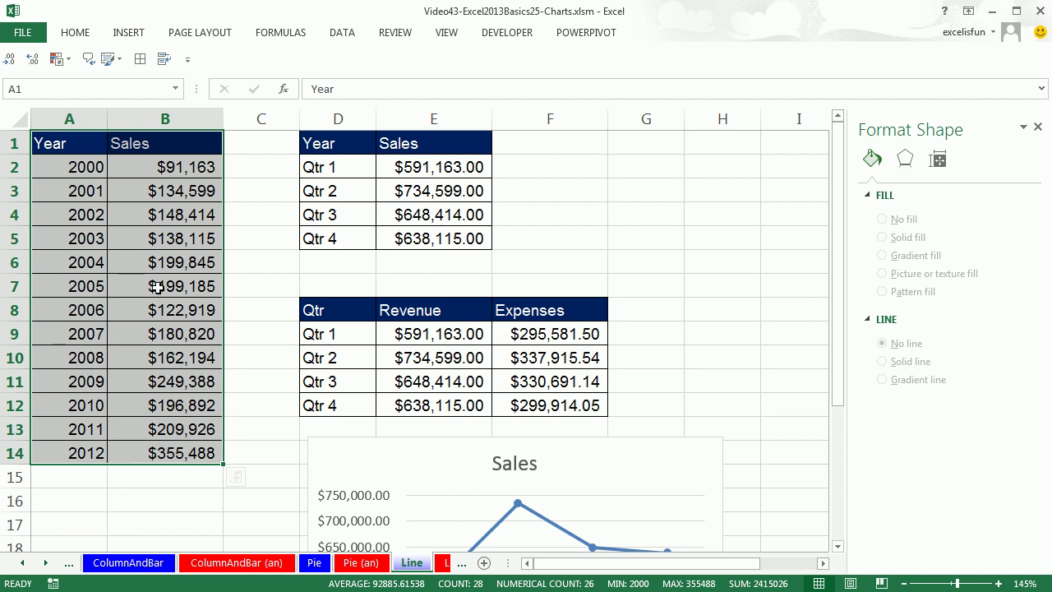
click(125, 33)
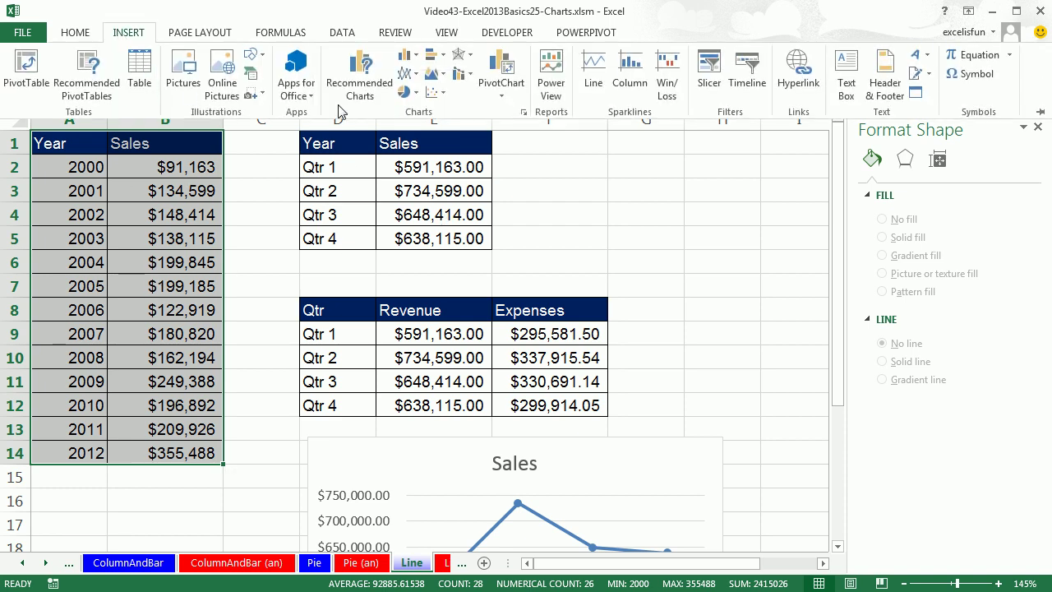
click(414, 75)
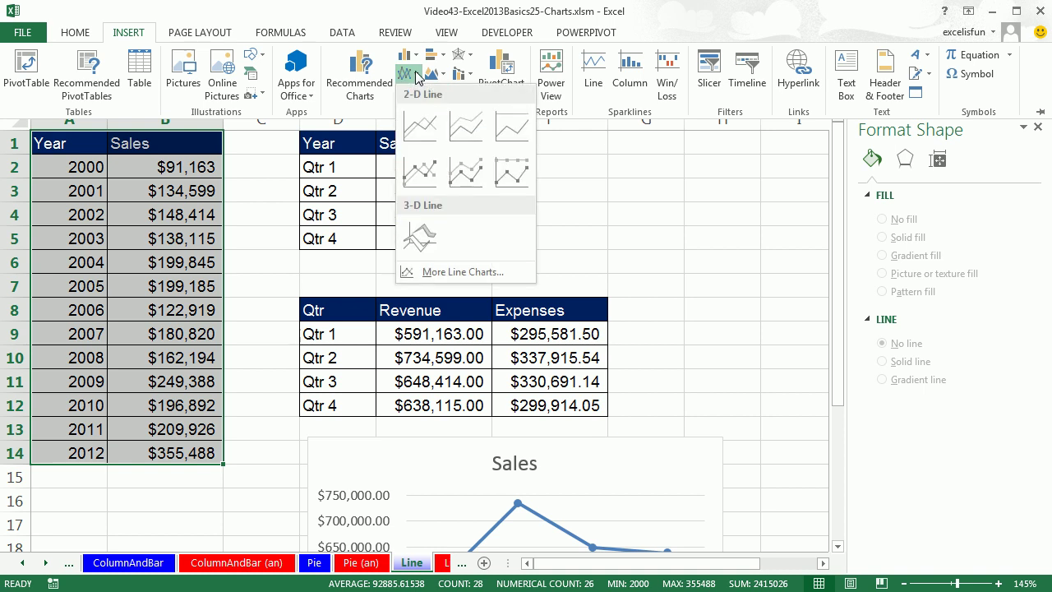
click(420, 174)
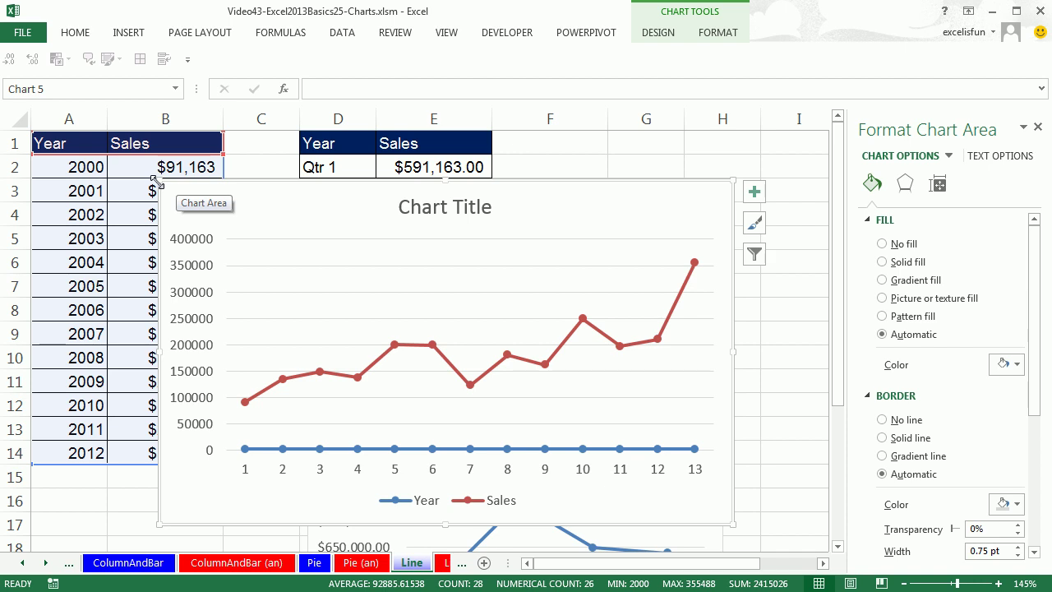
drag(156, 181, 300, 144)
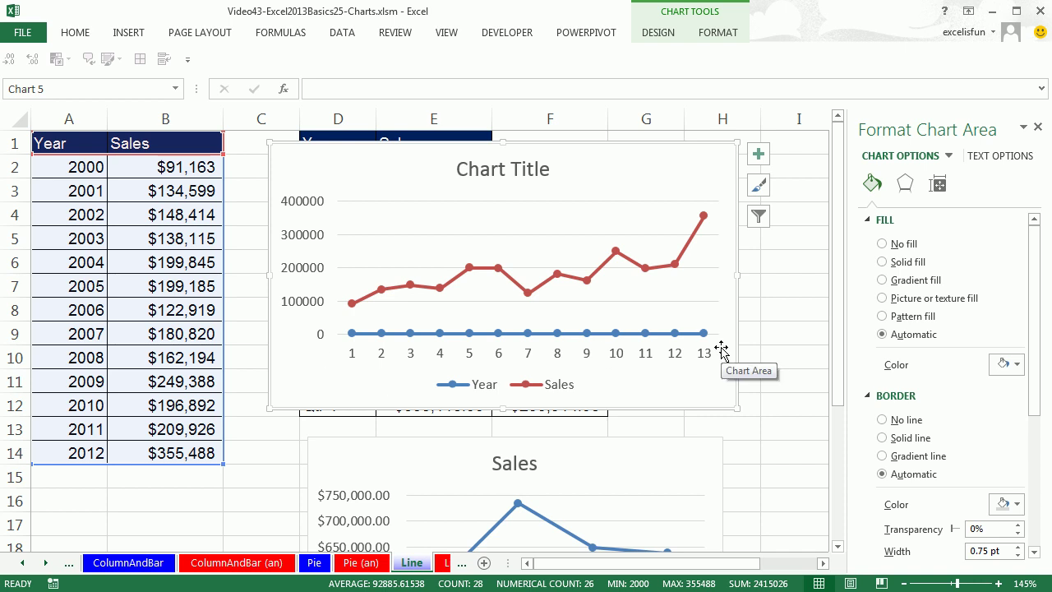
- Open the yearly line chart's data source settings and select the Year series
click(664, 36)
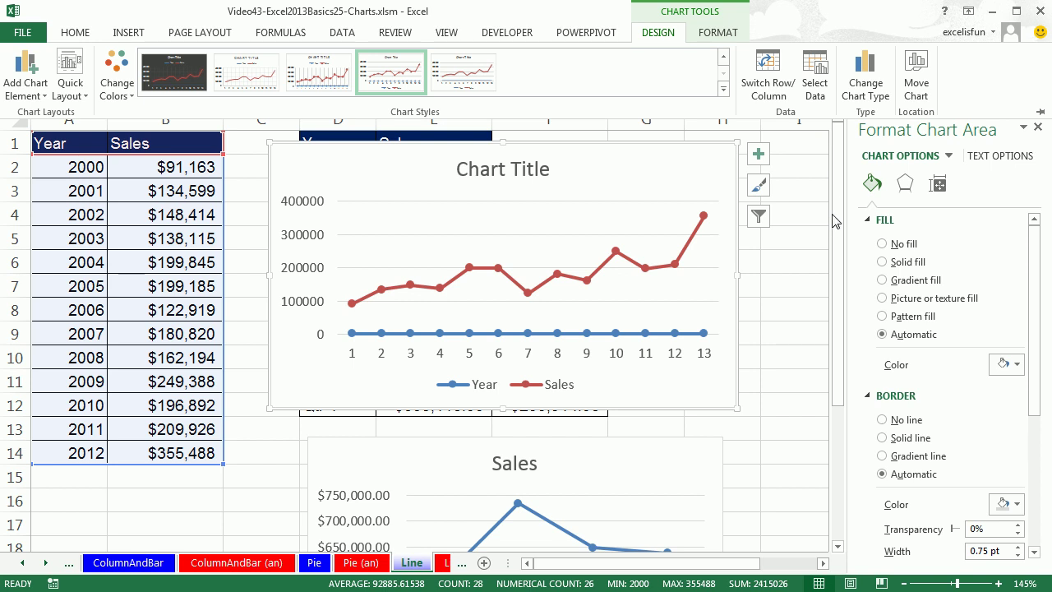
click(816, 95)
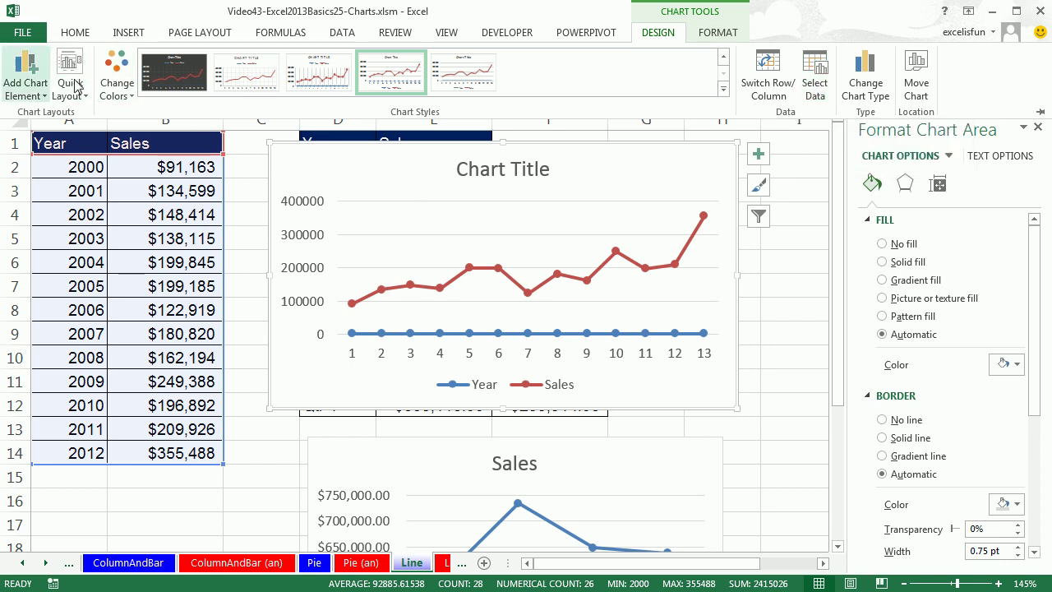
click(814, 96)
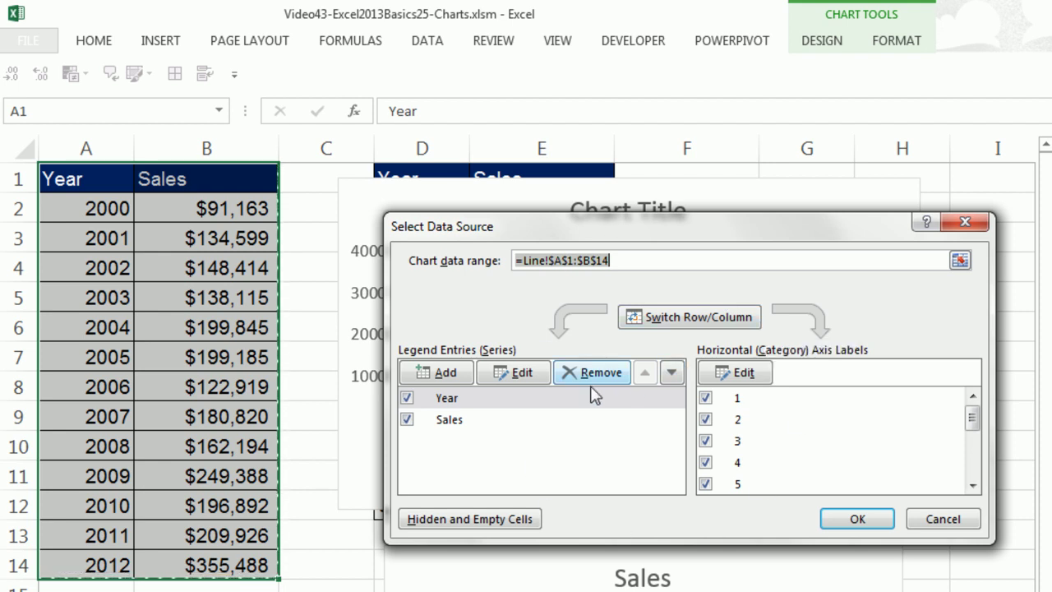
click(460, 420)
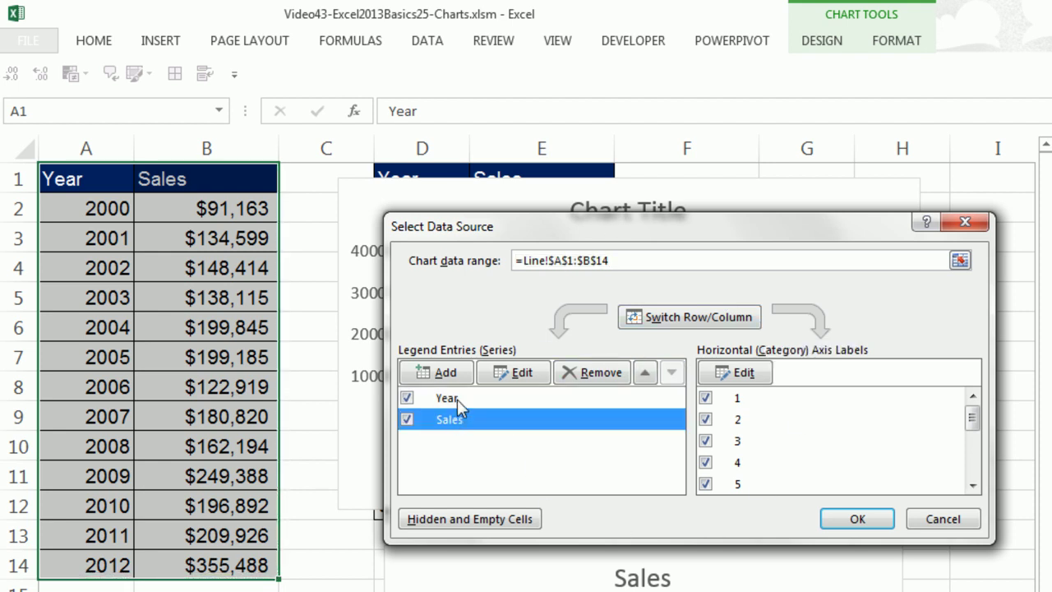
click(457, 400)
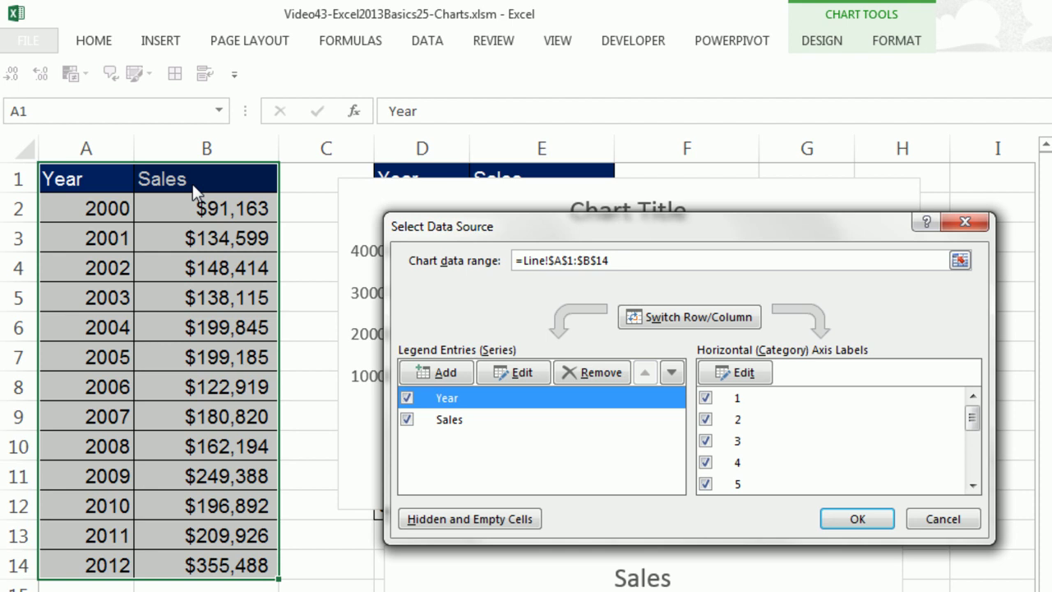
- Remove the Year series from the chart's data source
click(457, 421)
click(464, 401)
click(450, 421)
click(448, 400)
click(594, 373)
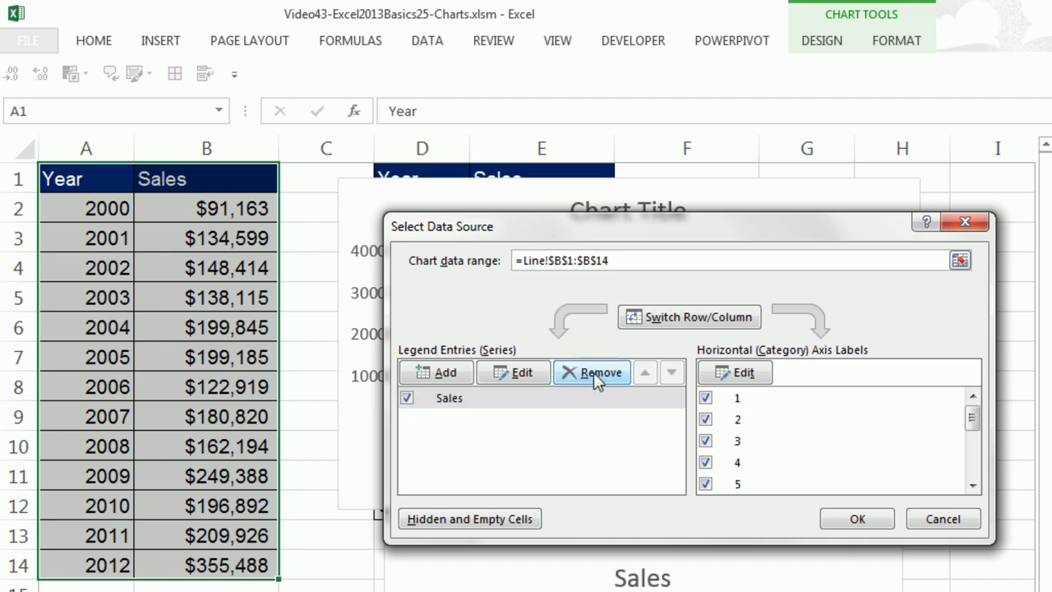
- Check the cell references used for the Sales series' name and values
click(455, 401)
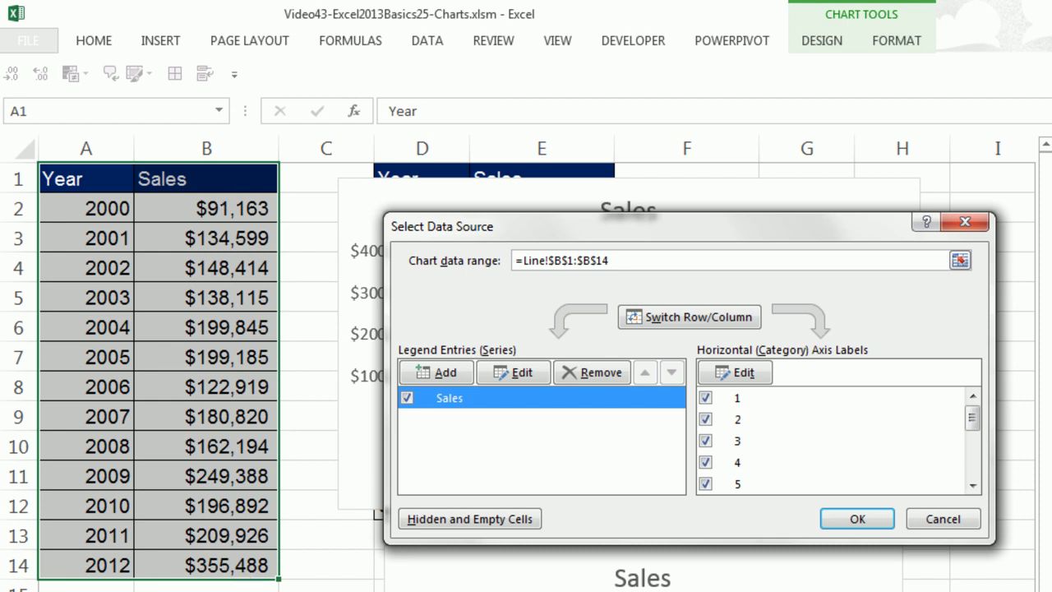
click(522, 373)
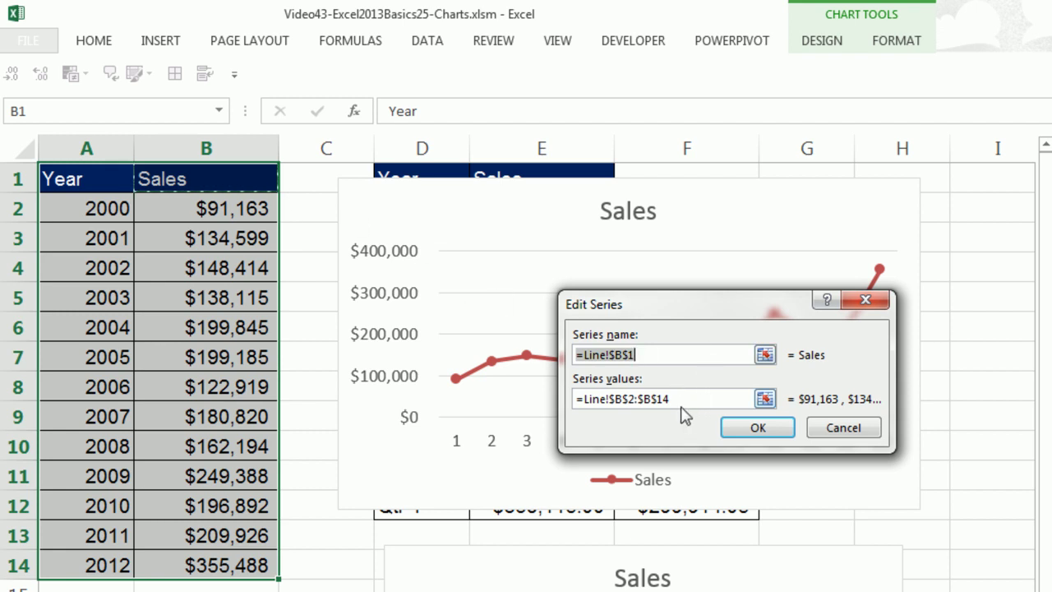
click(757, 428)
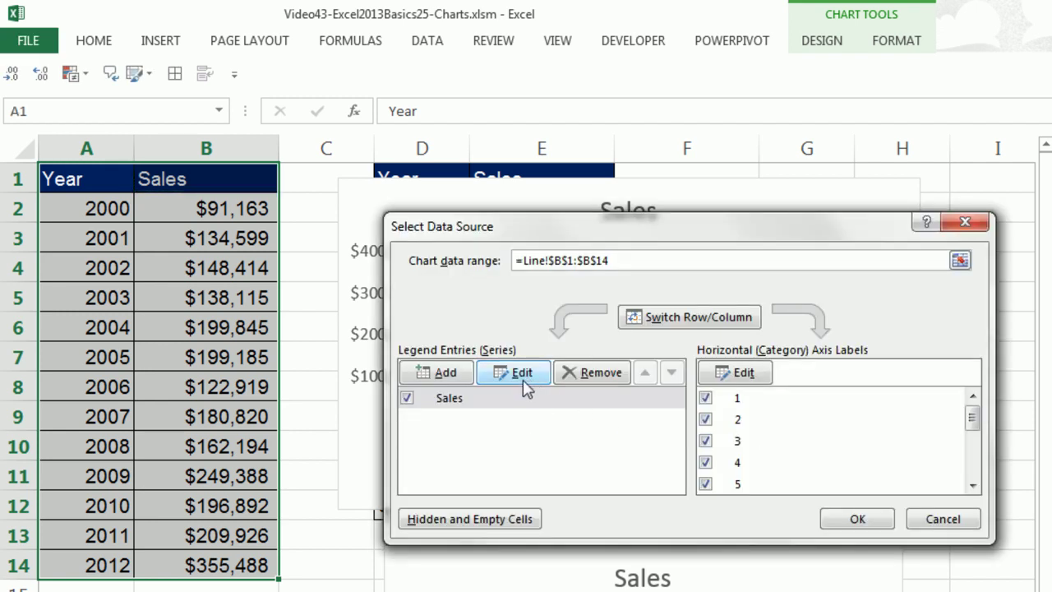
- Assign the years in A2:A14 as the chart's horizontal axis labels and accept the data source
click(739, 374)
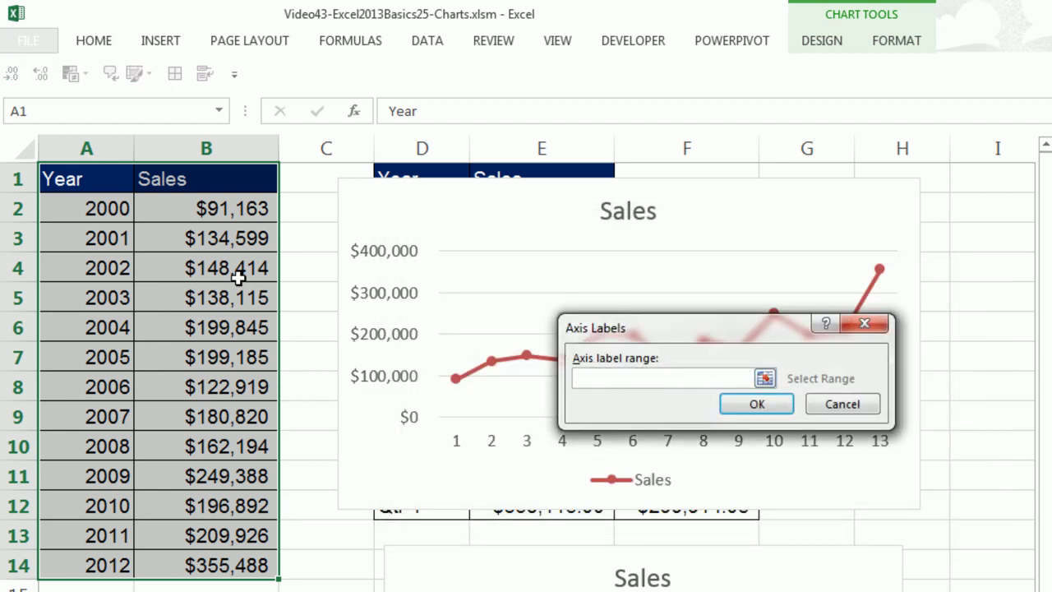
drag(91, 215, 92, 565)
click(754, 405)
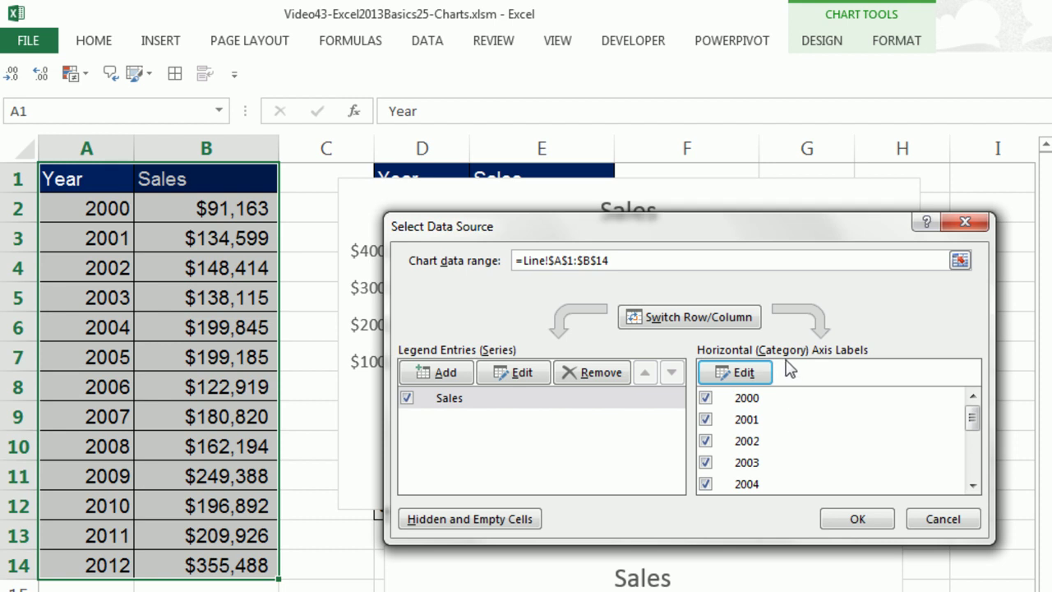
click(853, 520)
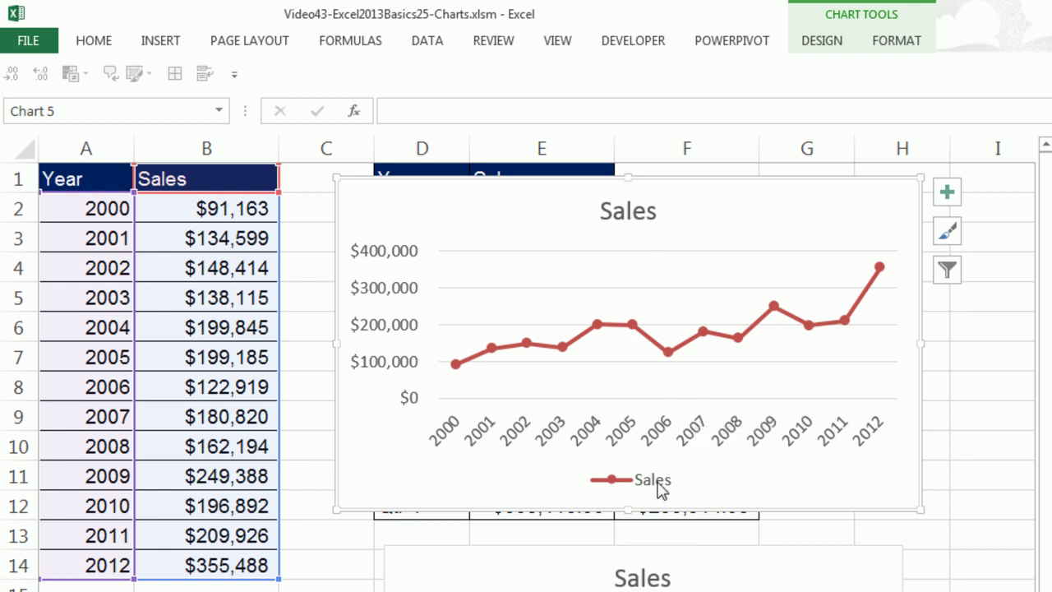
- Delete the yearly sales chart's title and position its legend at the top of the chart
click(643, 220)
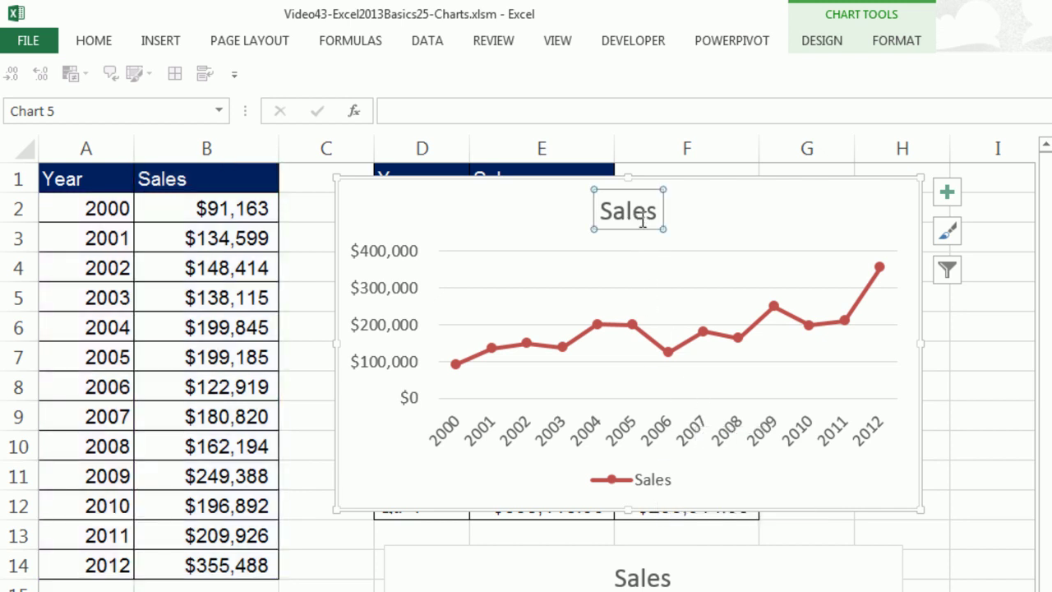
key(Delete)
click(653, 483)
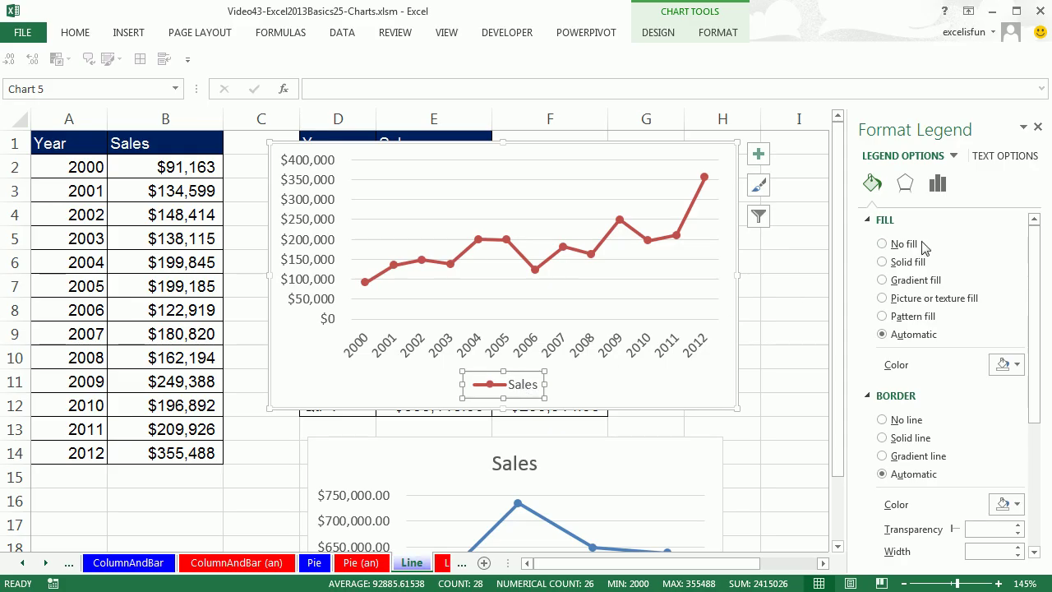
click(938, 186)
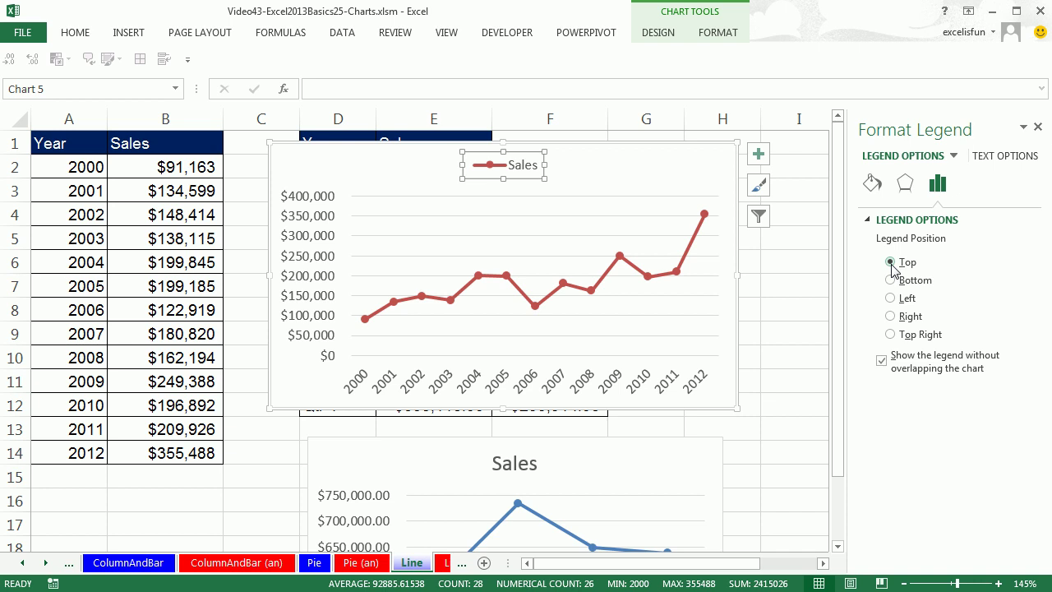
click(363, 164)
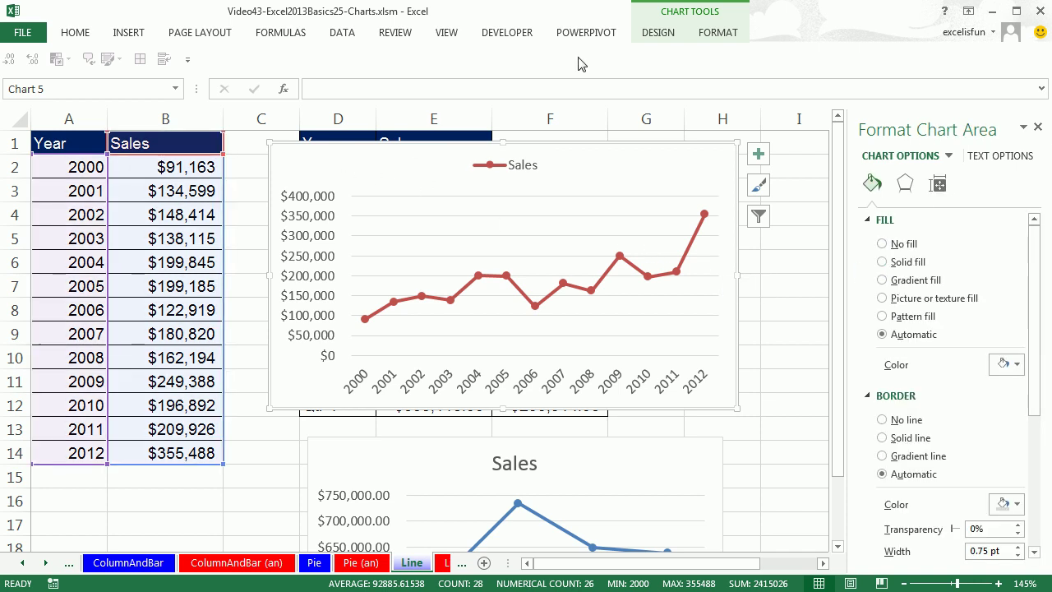
click(657, 33)
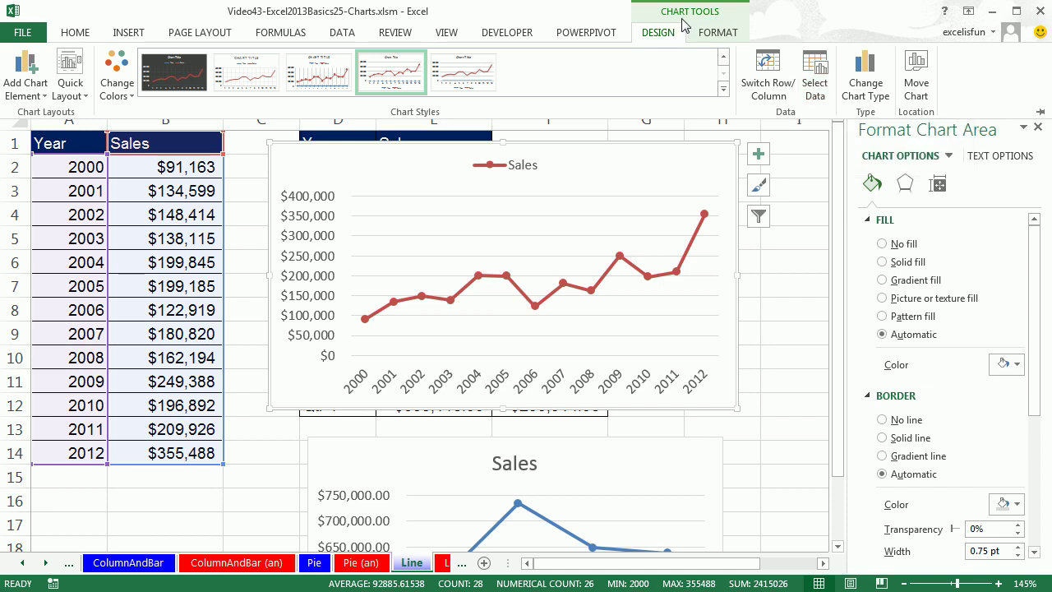
key(ctrl+F1)
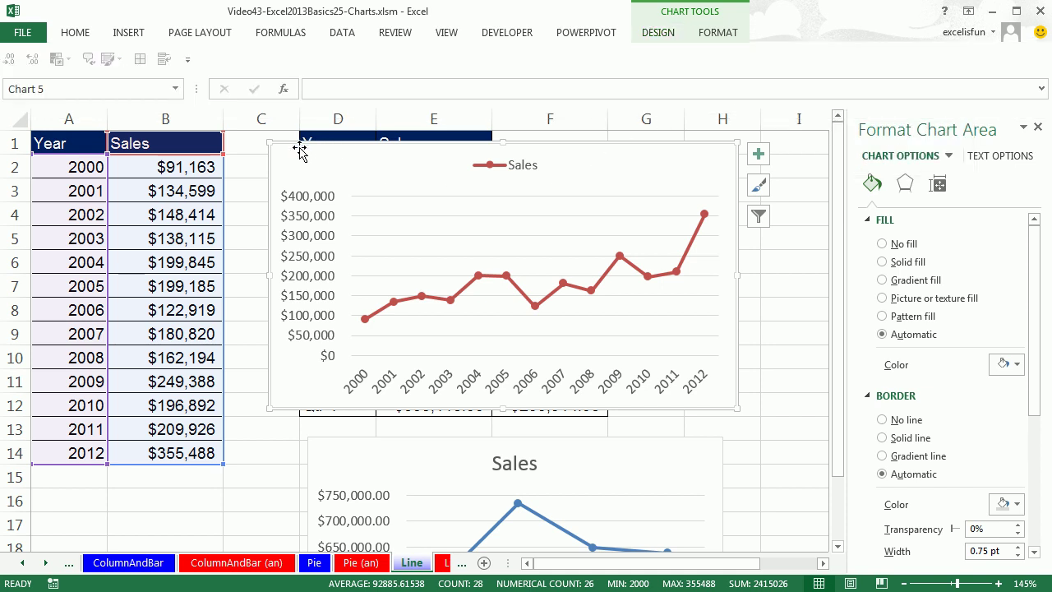
- Move the yearly sales chart down the sheet so it sits below the quarterly Sales chart
drag(294, 140, 335, 579)
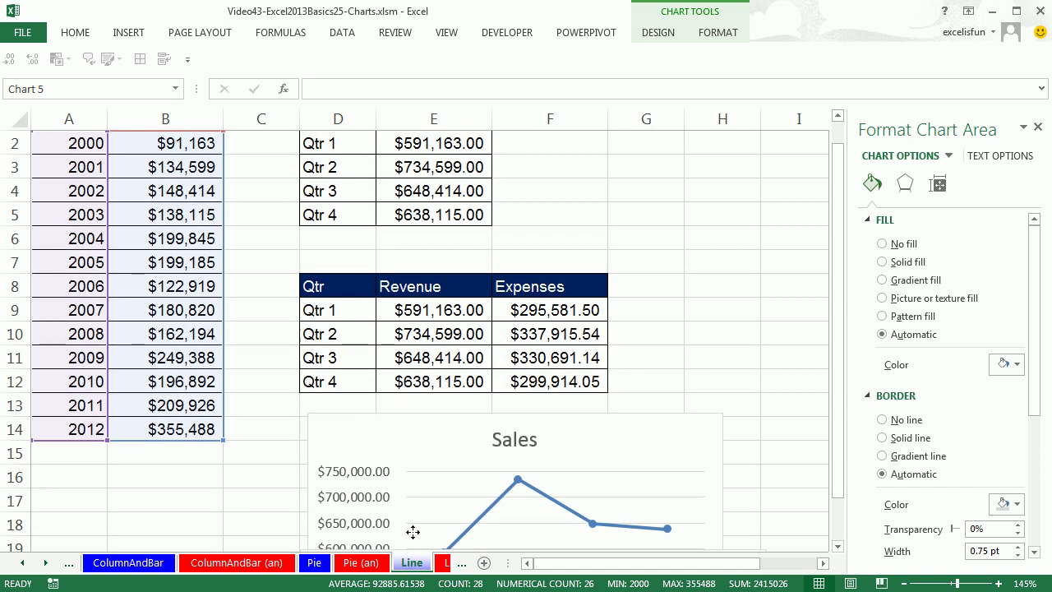
scroll(412, 532, down, 2)
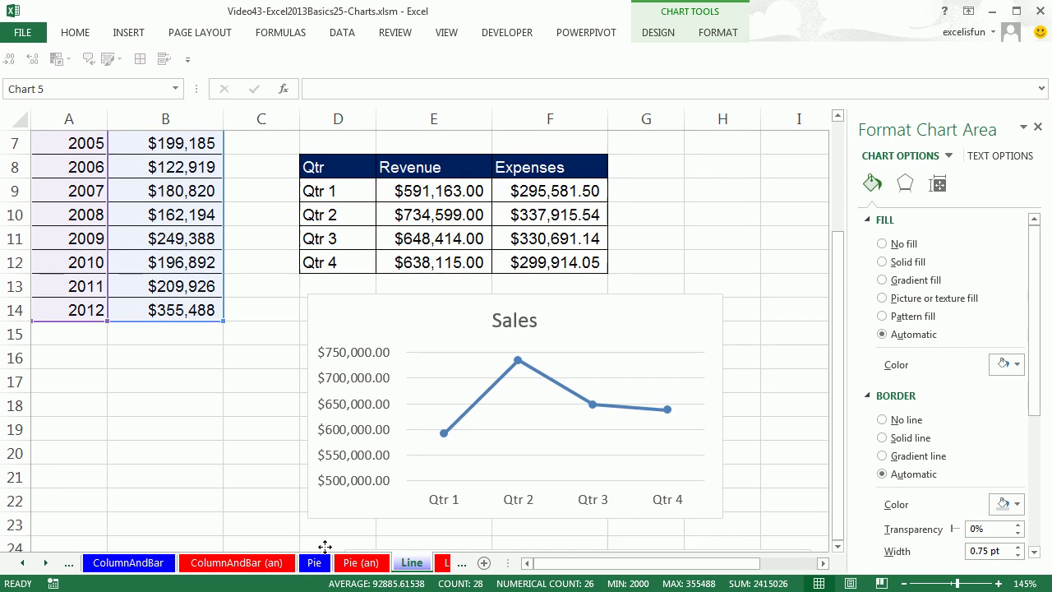
scroll(325, 547, down, 1)
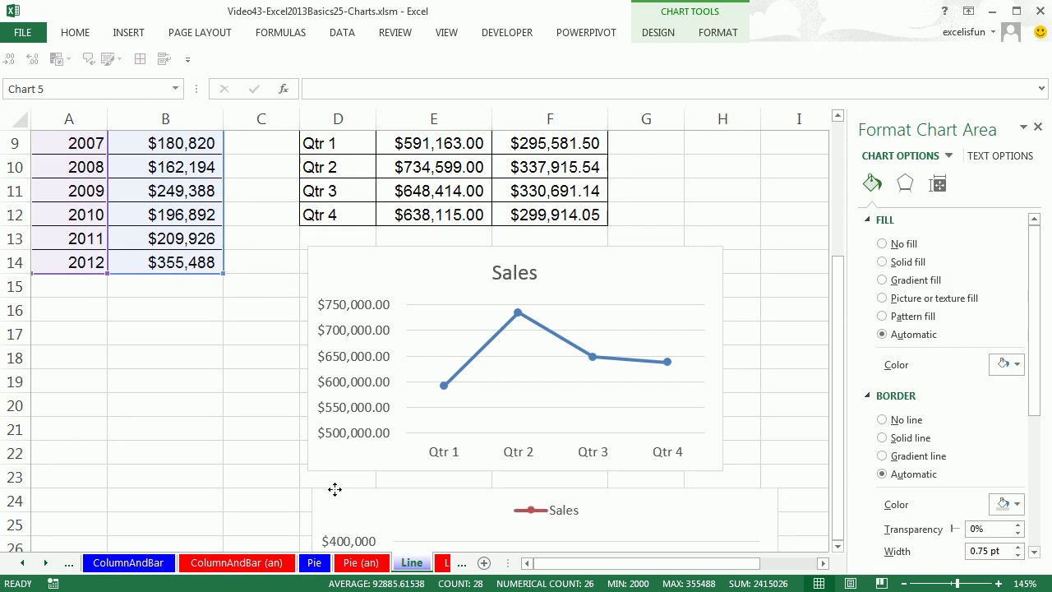
scroll(472, 282, up, 3)
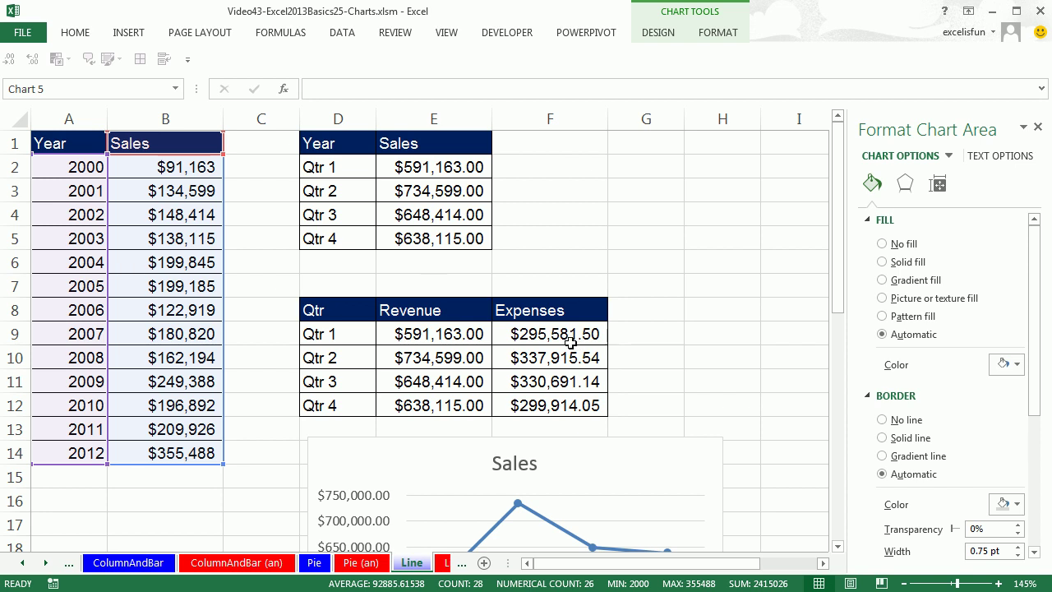
- Insert a 2-D line chart with markers from the quarterly Revenue and Expenses table in D8:F12
drag(420, 301, 423, 405)
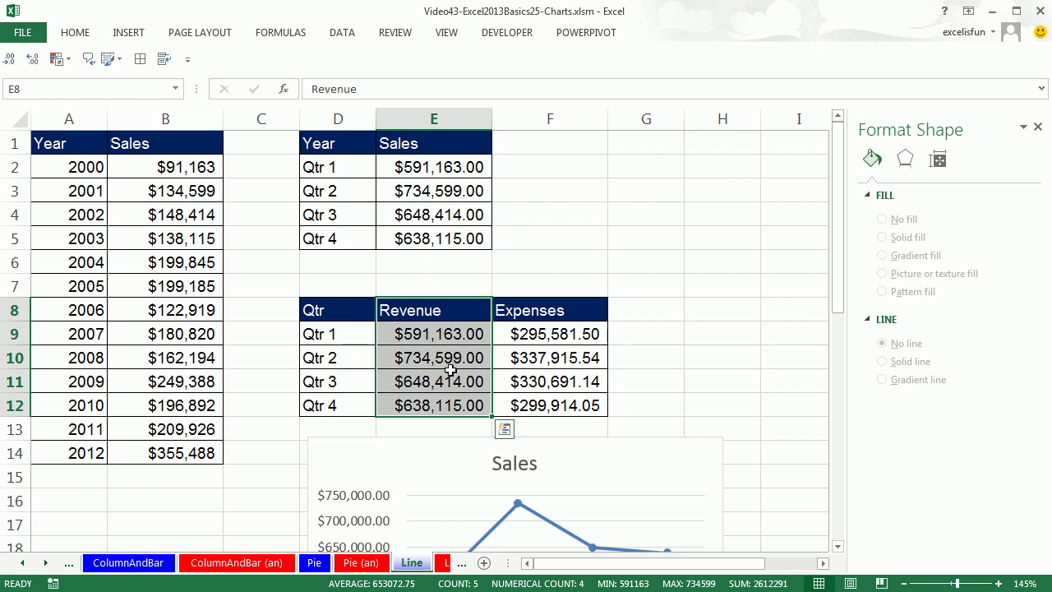
drag(327, 317, 557, 402)
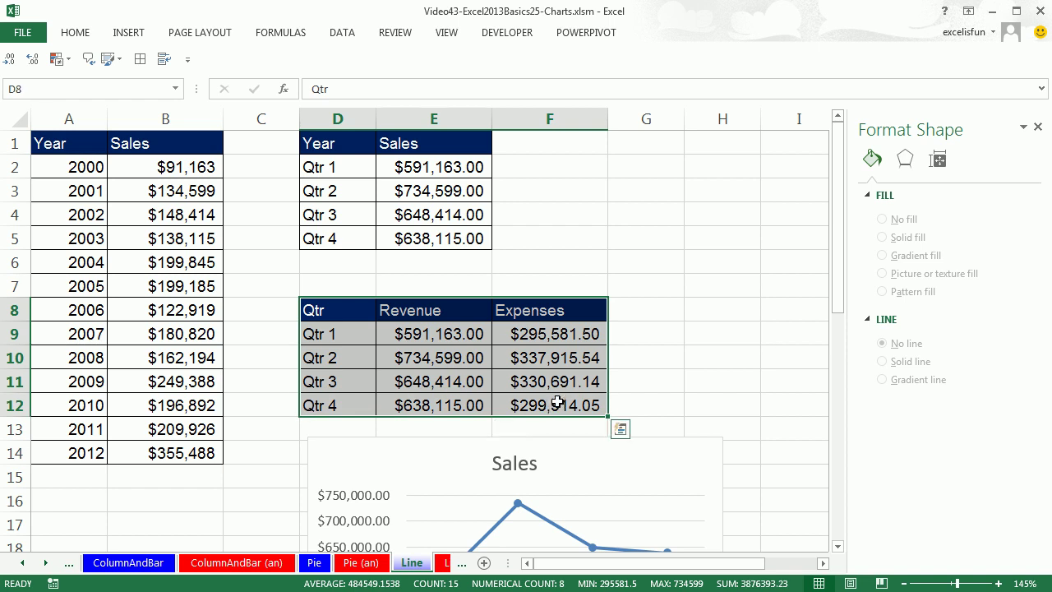
click(132, 40)
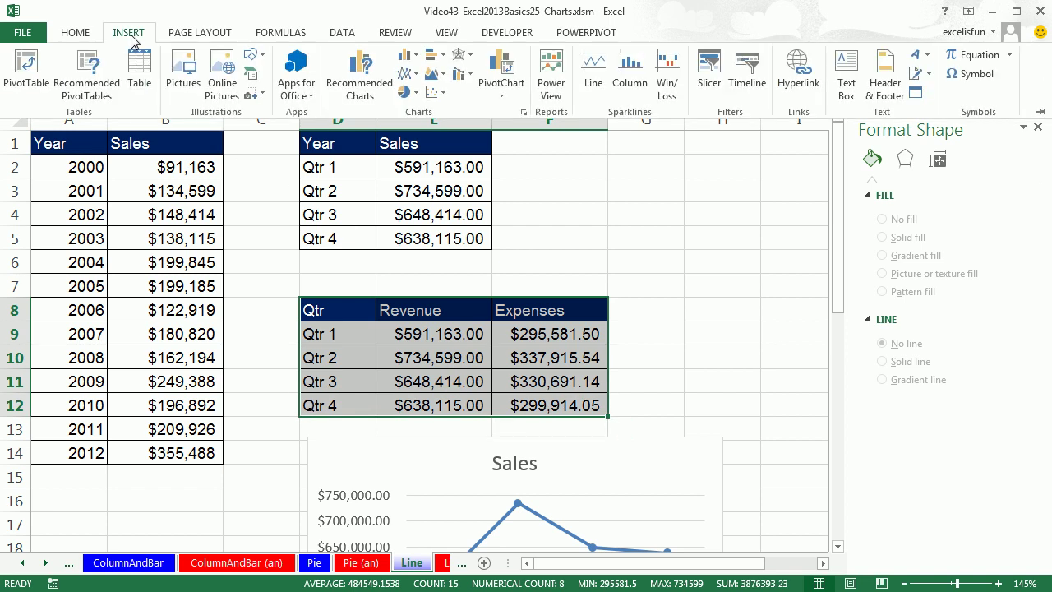
click(416, 75)
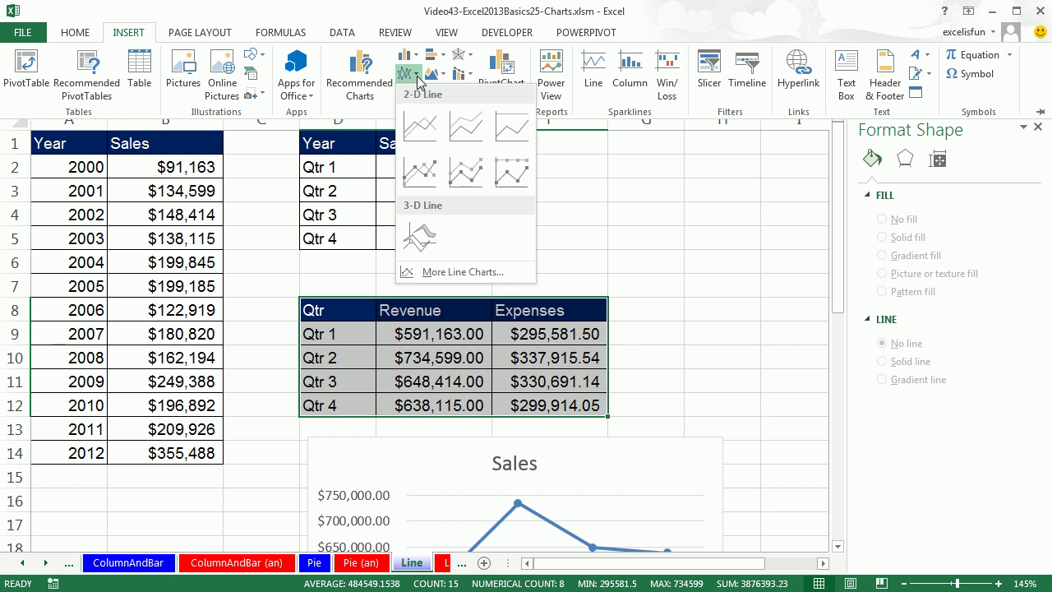
click(423, 175)
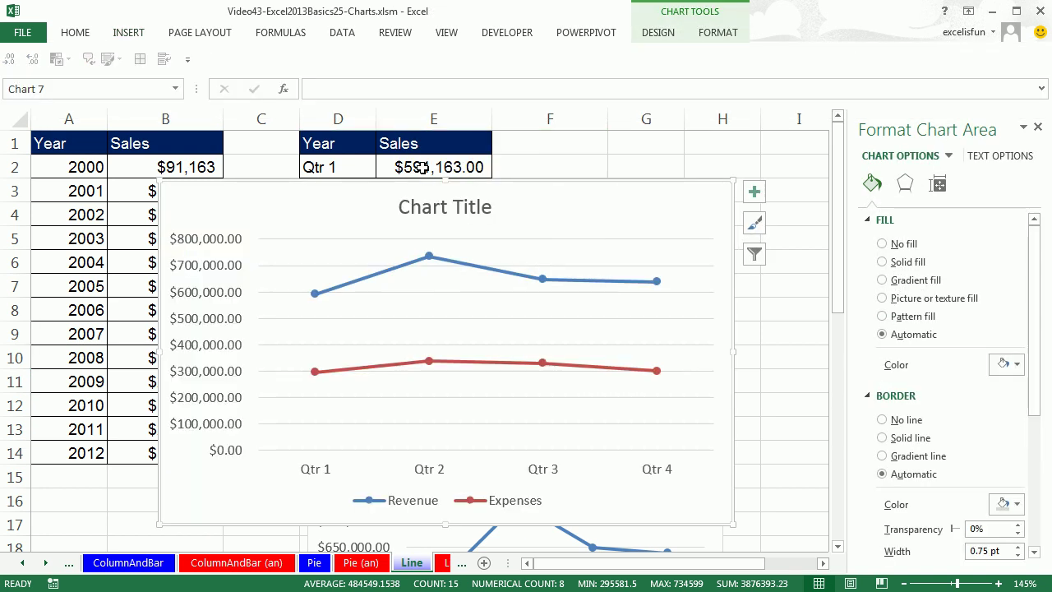
- Delete the Revenue and Expenses chart's title and position its legend at the top of the chart
click(470, 208)
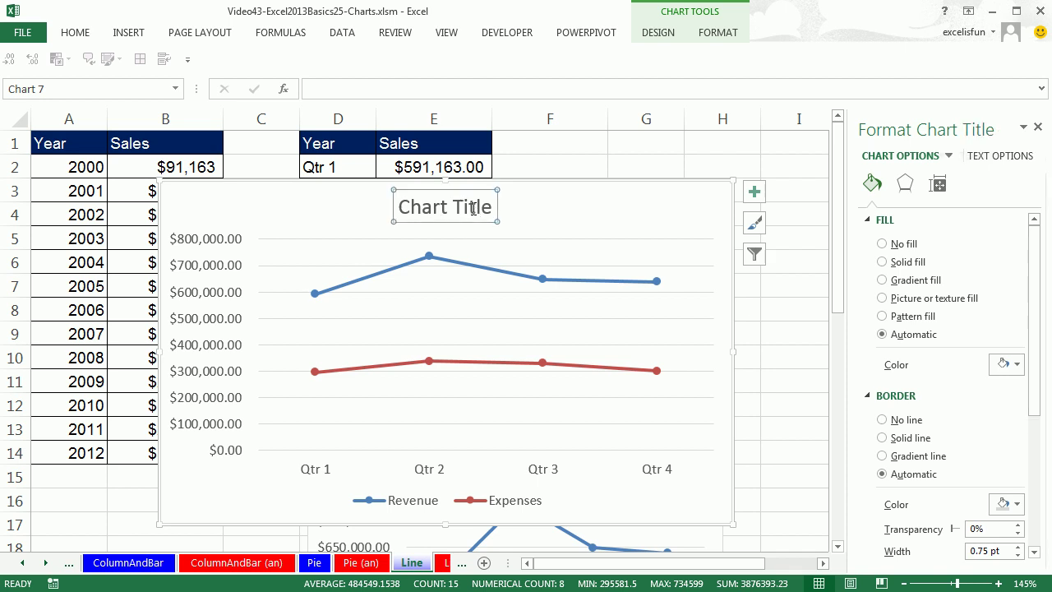
key(Delete)
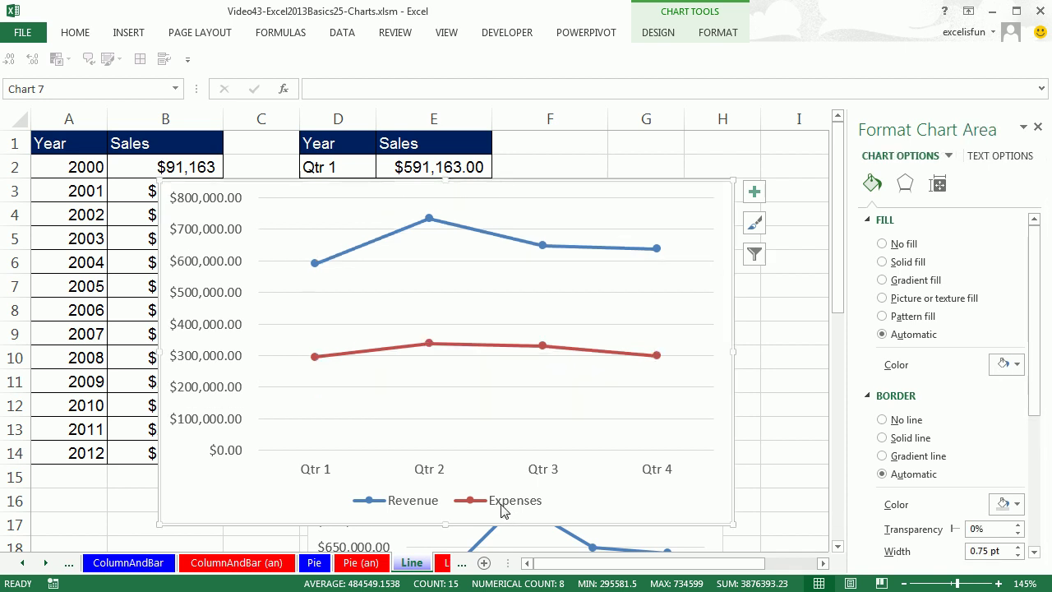
click(504, 510)
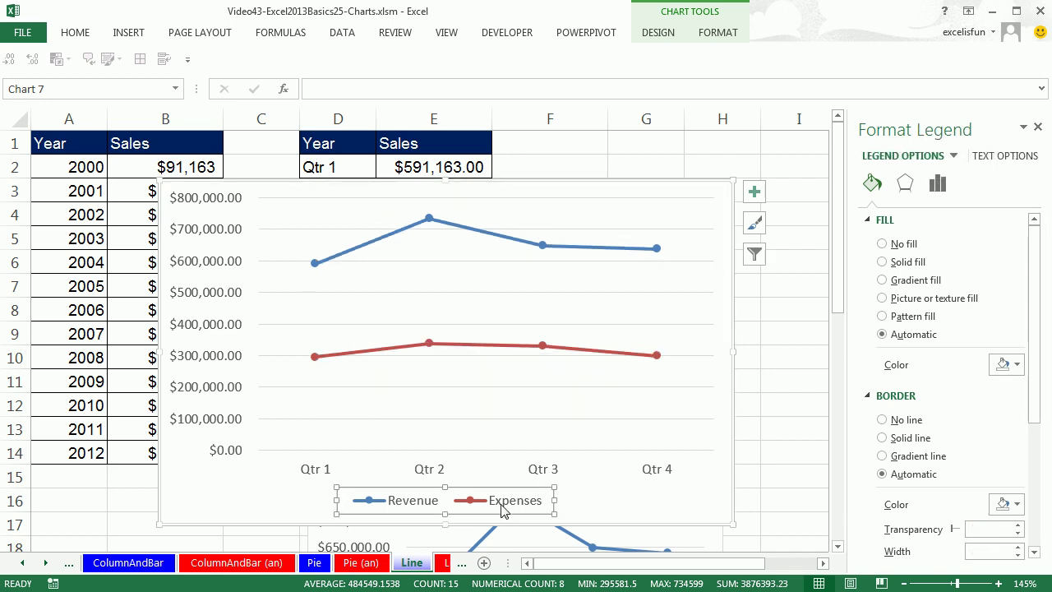
click(937, 184)
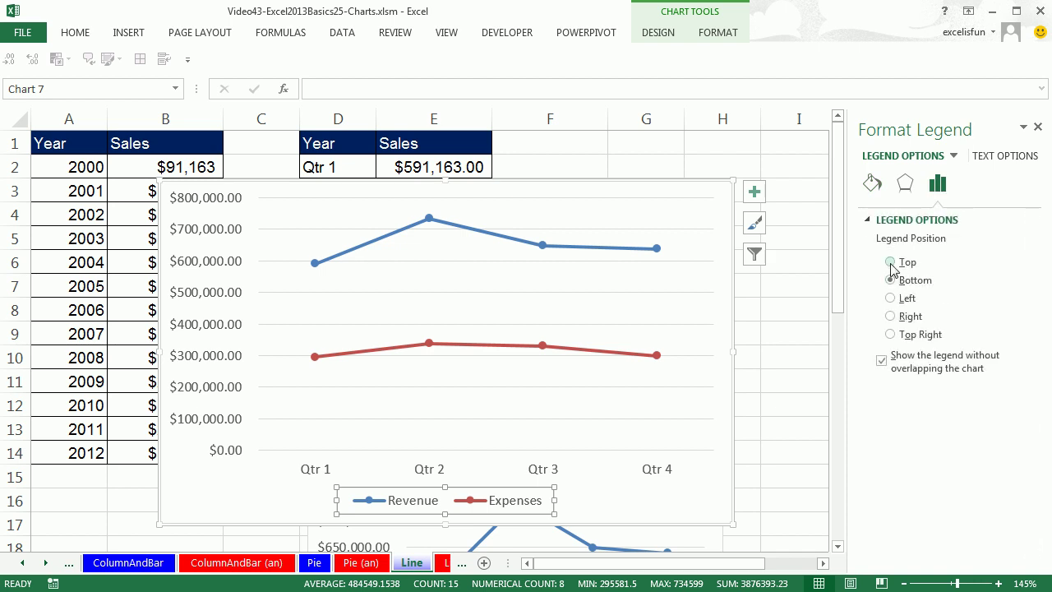
click(891, 263)
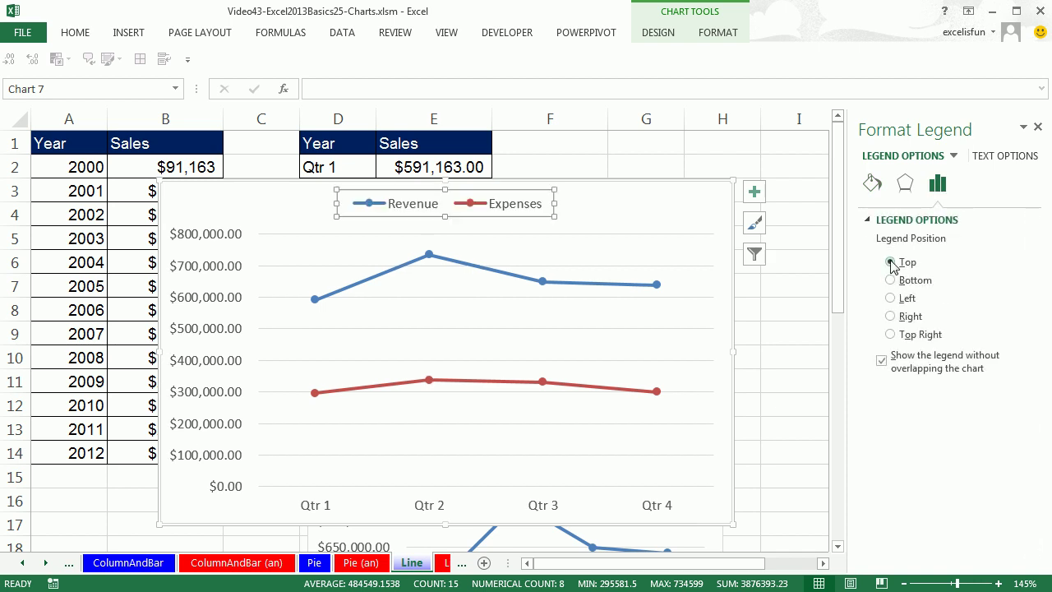
- Shrink the Revenue and Expenses chart and place it just below its source table
click(235, 298)
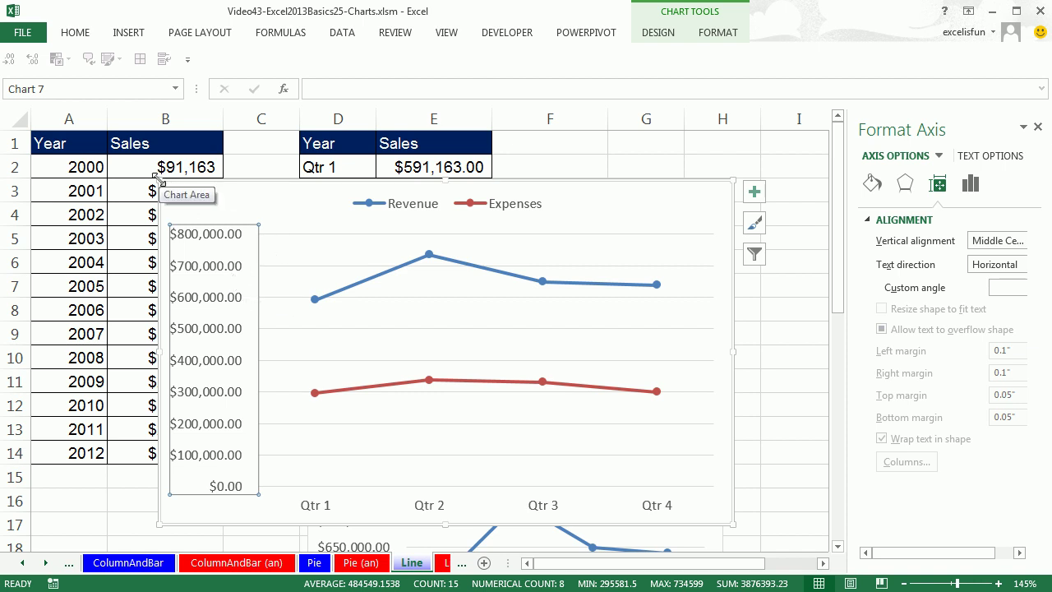
drag(159, 177, 359, 430)
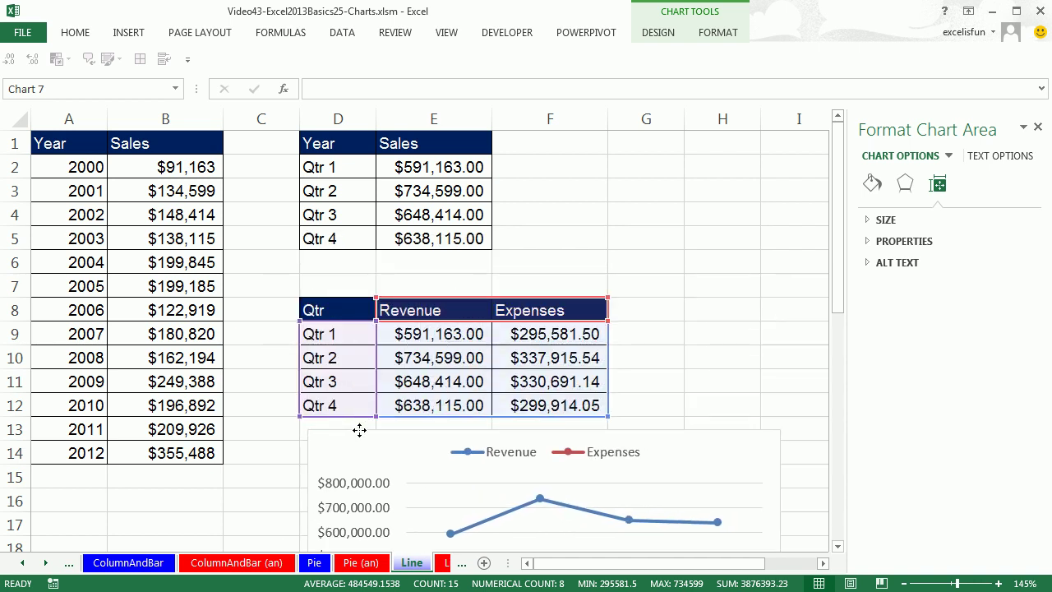
- Set the number format of the Revenue and Expenses amounts in E9:F12 to zero decimal places
drag(433, 334, 551, 413)
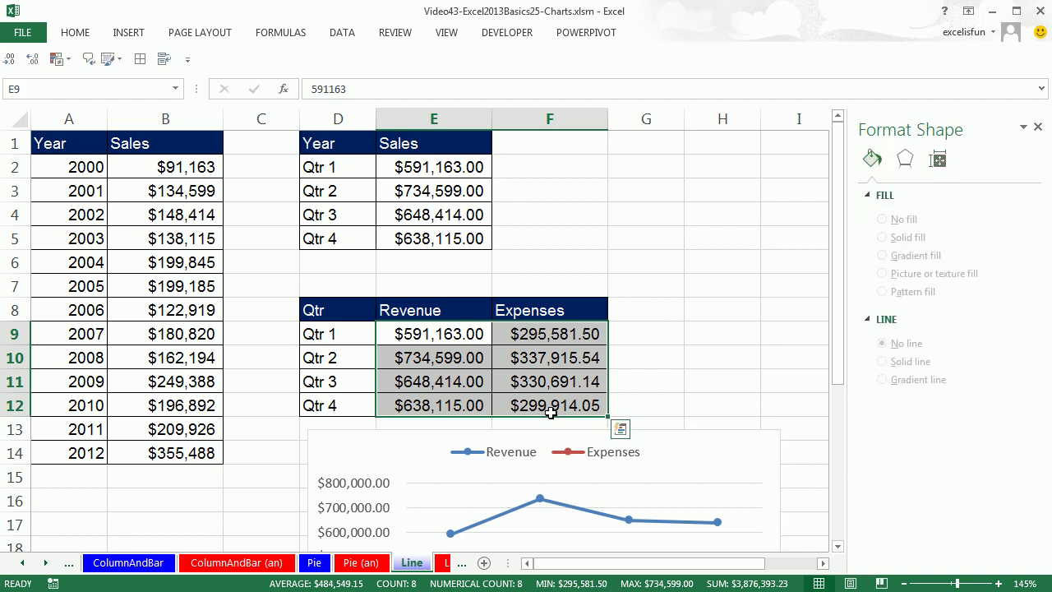
key(ctrl+1)
click(563, 192)
click(562, 192)
click(656, 442)
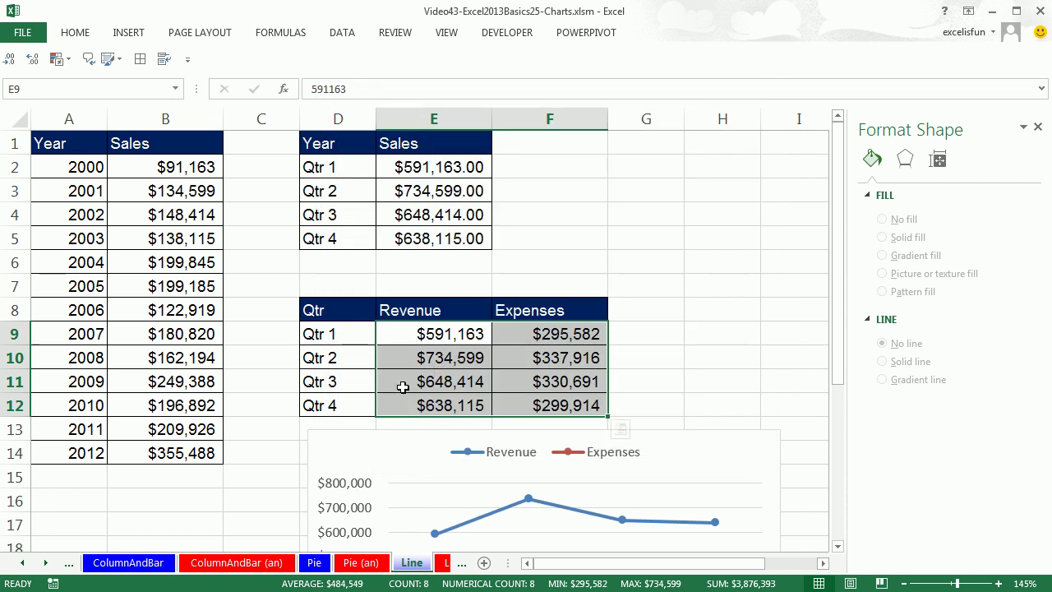
- Inspect the number format settings and available categories for the Revenue and Expenses chart's vertical axis
drag(355, 433, 272, 141)
click(273, 236)
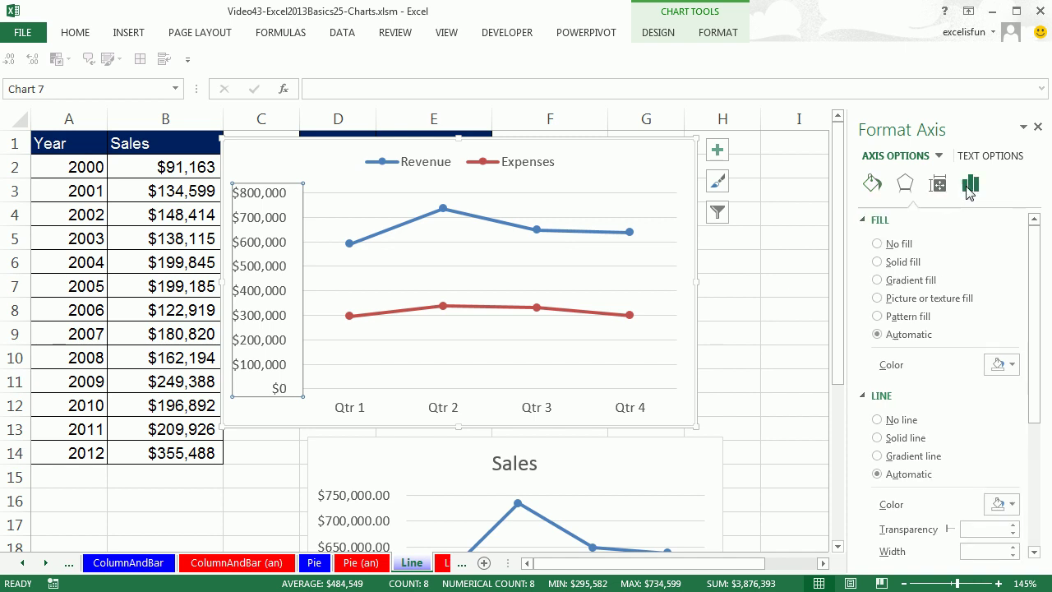
click(970, 186)
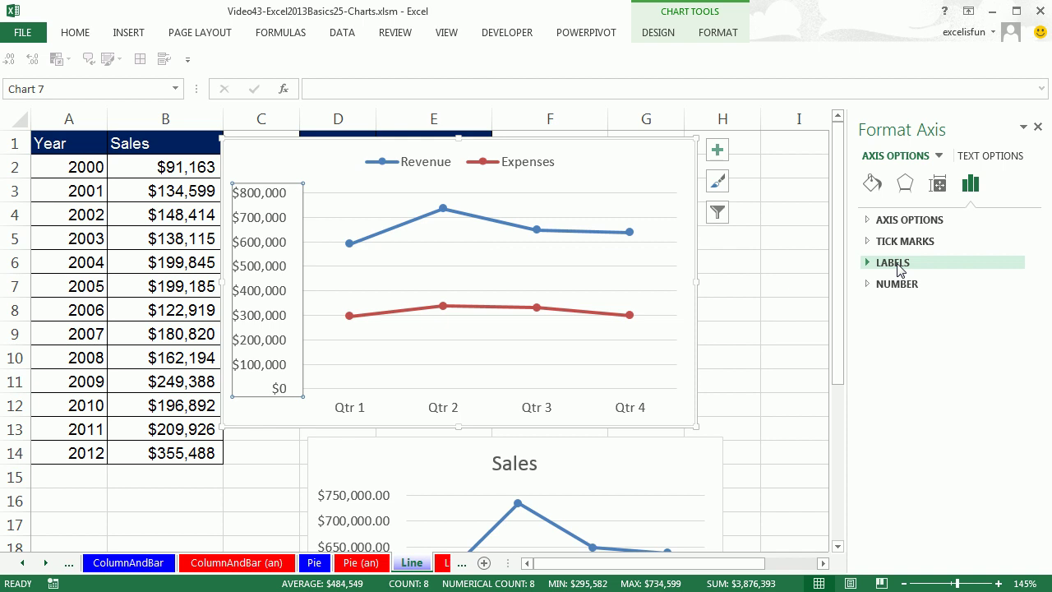
click(871, 289)
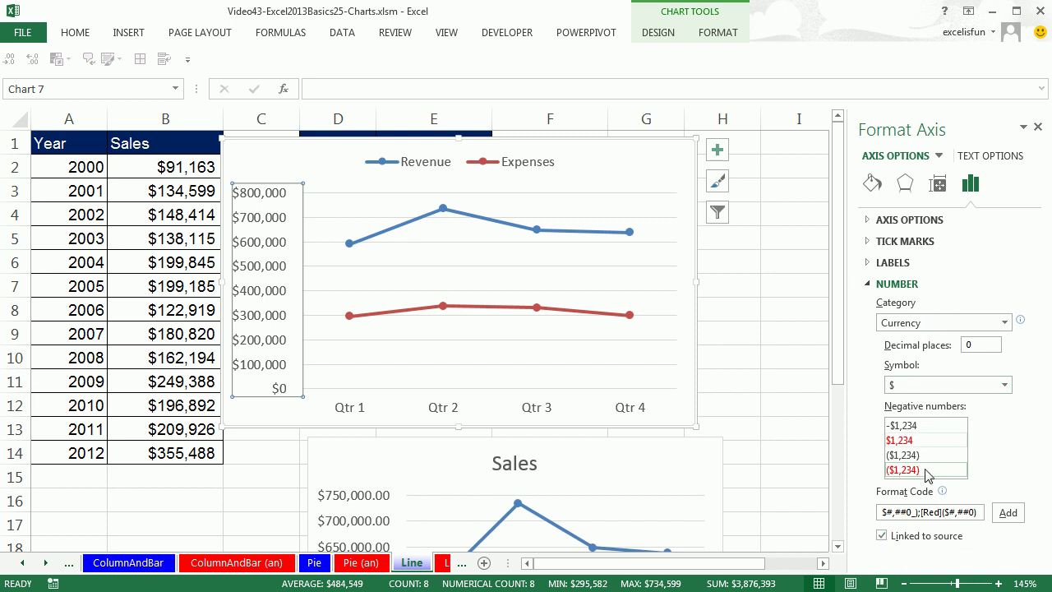
click(1005, 323)
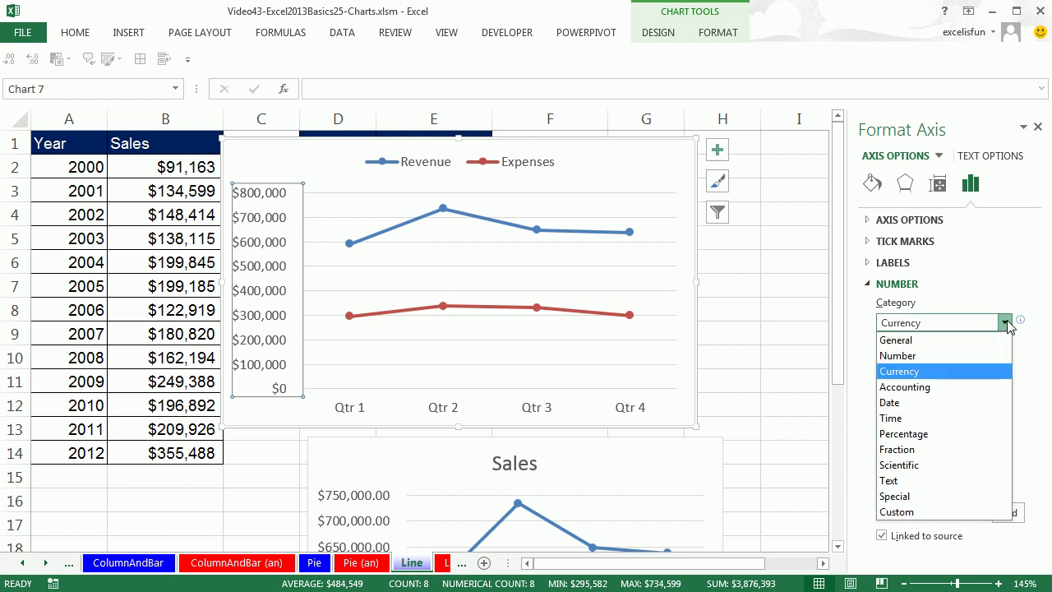
click(1006, 323)
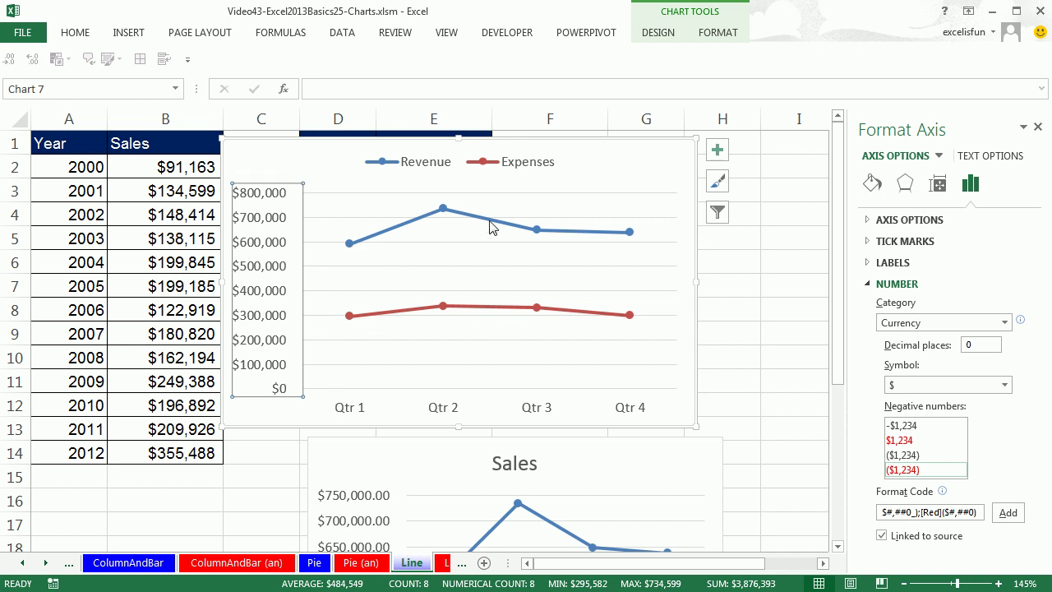
- Cut the Revenue and Expenses chart and paste it at cell D36, below the yearly Sales chart
click(233, 144)
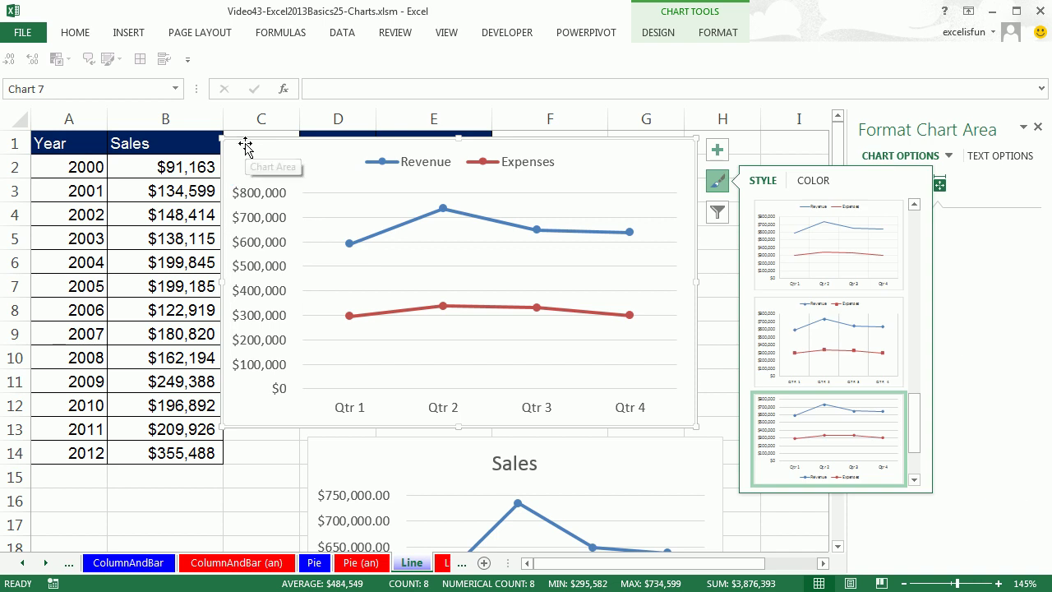
ctrl+click(291, 166)
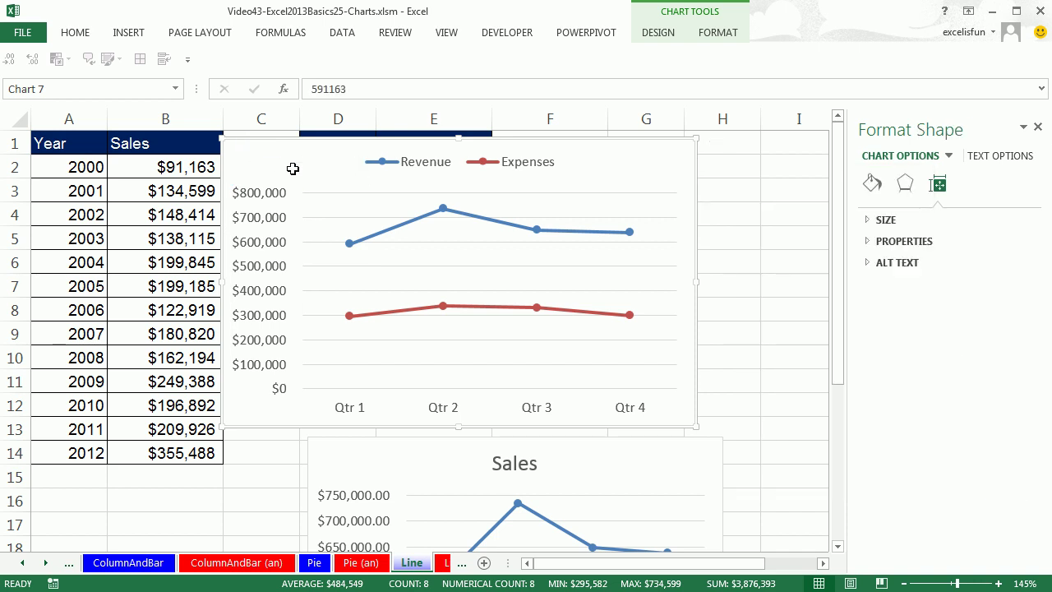
key(Delete)
scroll(329, 250, down, 8)
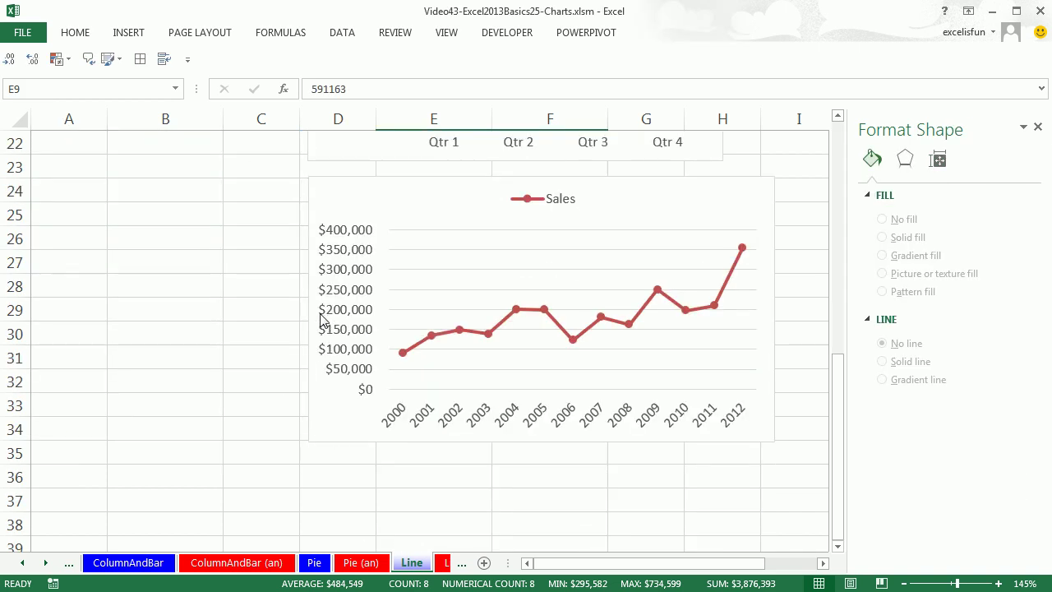
click(343, 398)
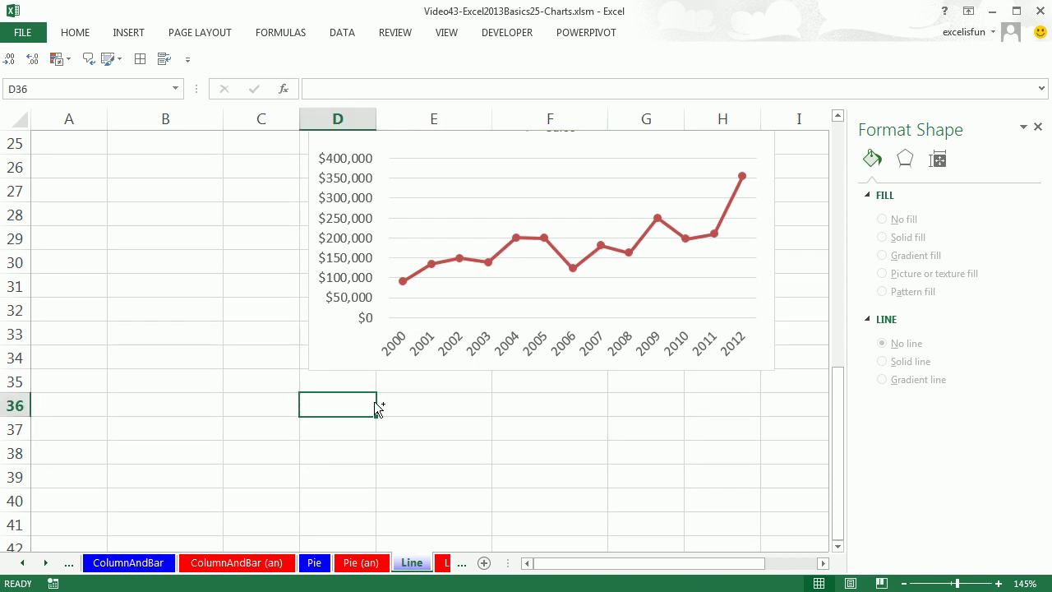
key(ctrl+v)
scroll(467, 436, down, 3)
scroll(467, 444, down, 1)
scroll(463, 450, up, 12)
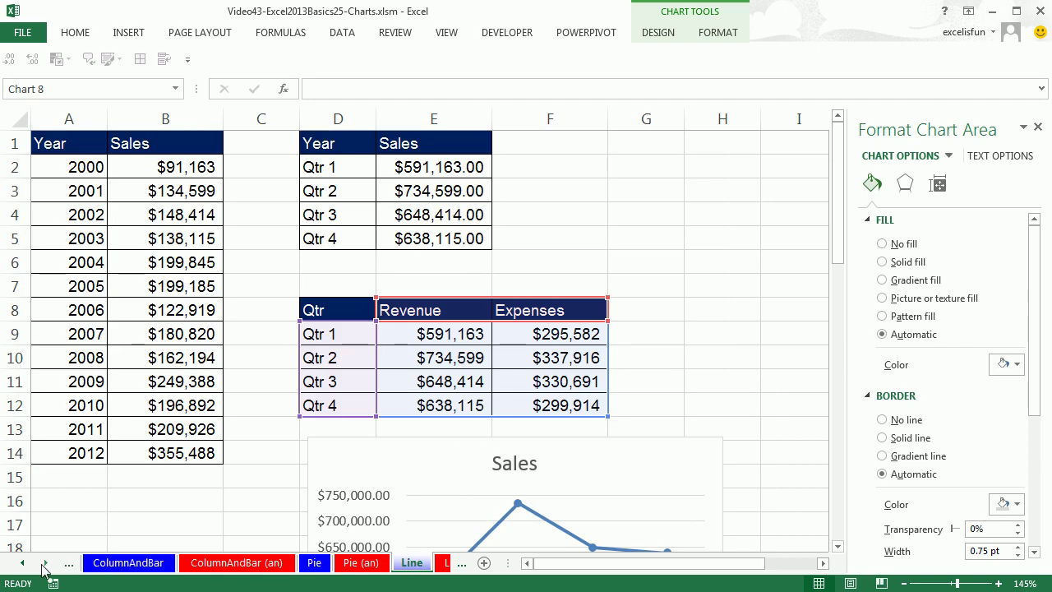
- Switch to the X Y worksheet containing the study hours and test scores
click(48, 564)
click(48, 563)
click(48, 564)
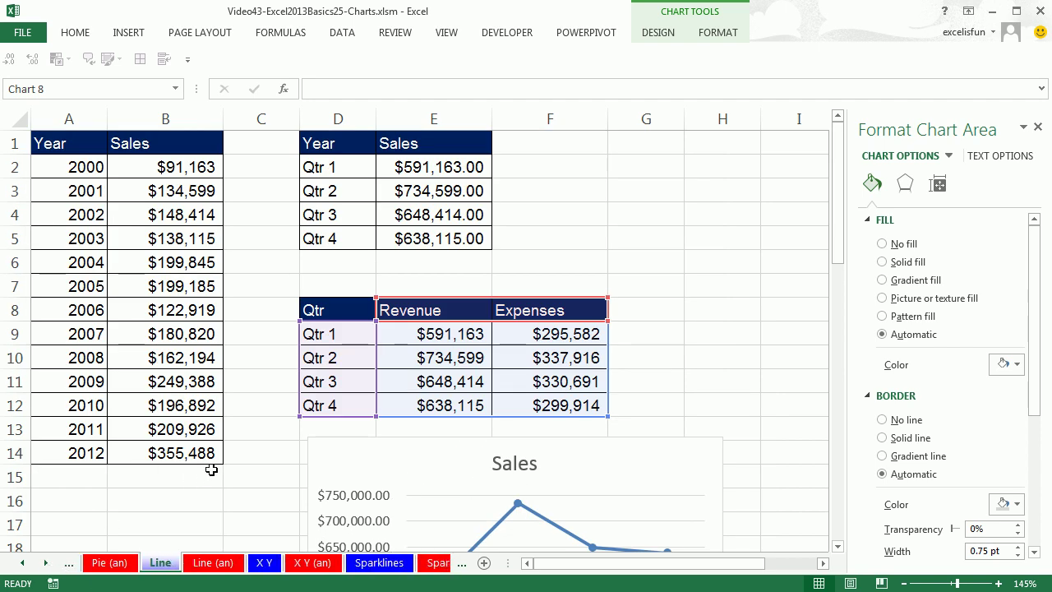
click(265, 563)
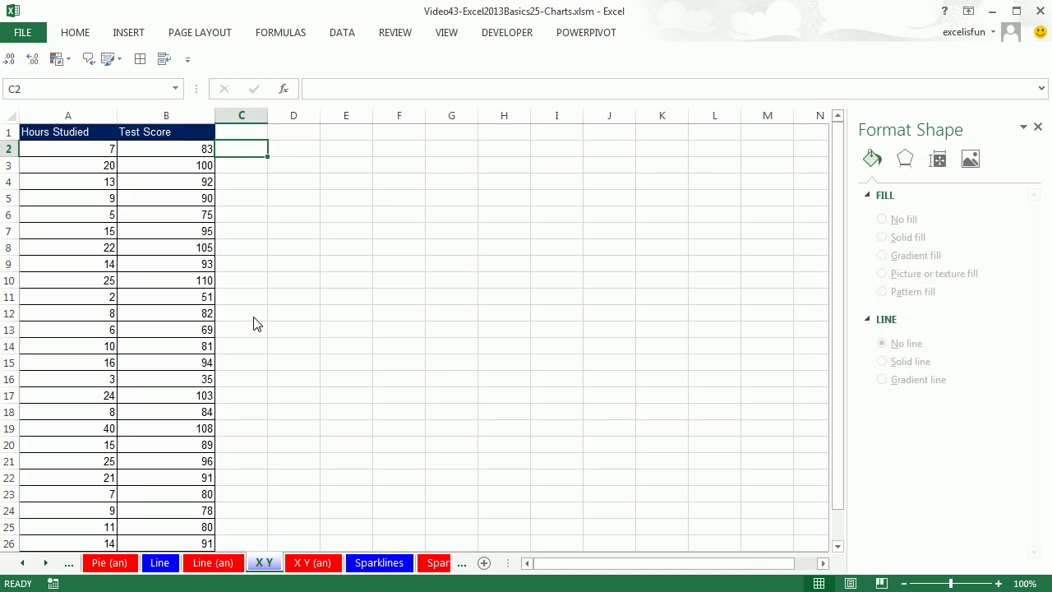
ctrl+scroll(250, 272, up, 3)
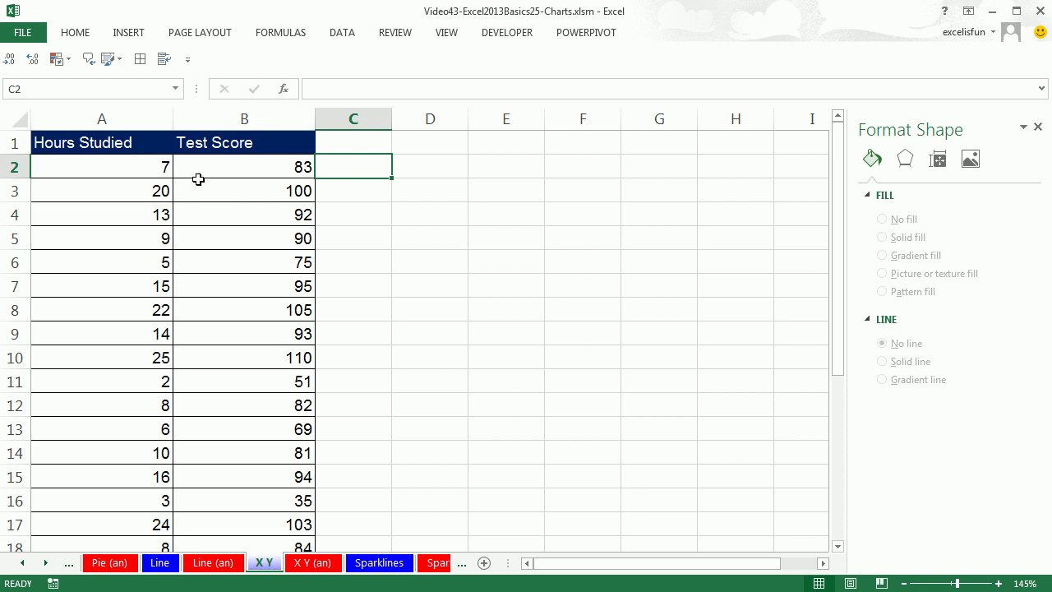
- Examine the paired values in the Hours Studied and Test Score columns
drag(137, 170, 131, 429)
drag(231, 165, 218, 422)
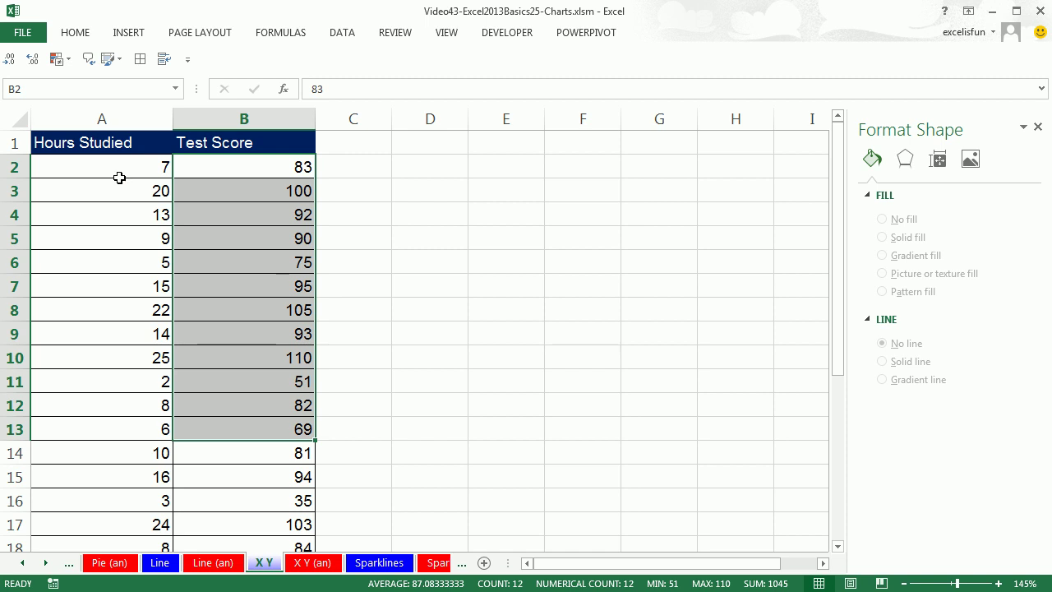
drag(108, 170, 122, 457)
drag(225, 169, 234, 407)
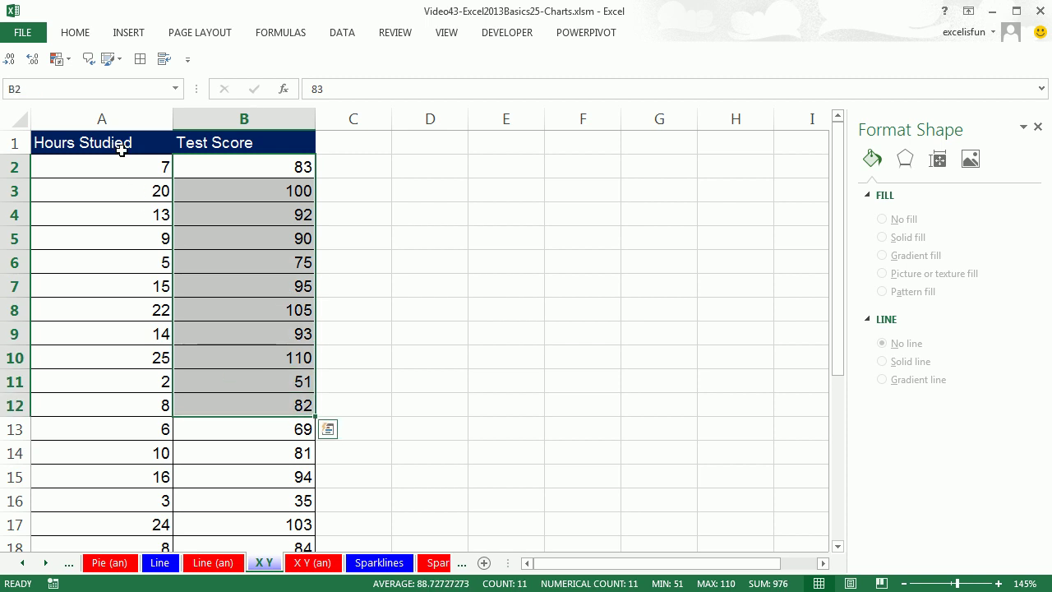
drag(148, 167, 150, 398)
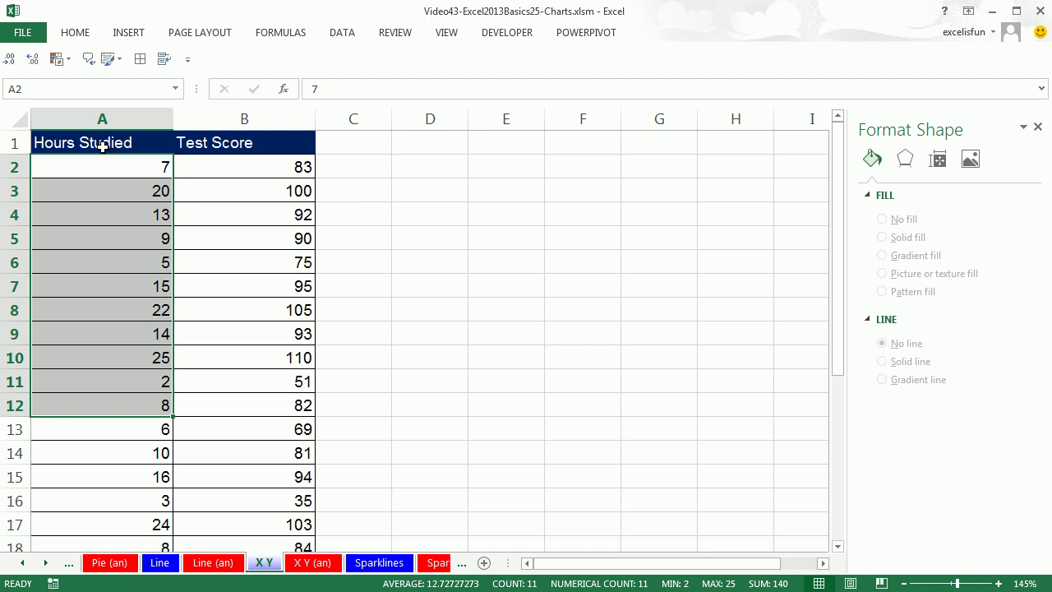
drag(86, 143, 99, 382)
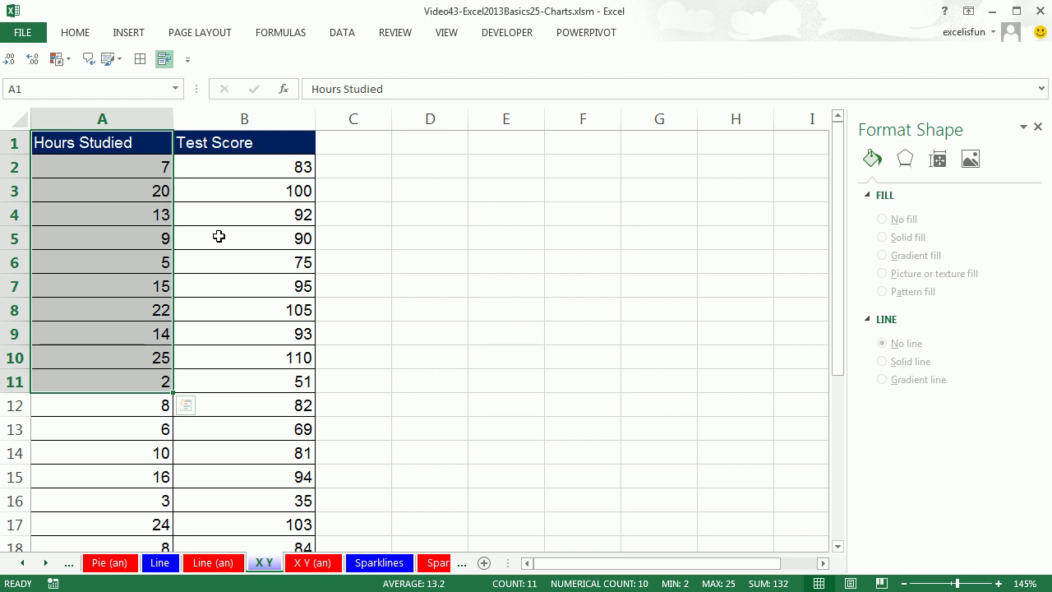
drag(102, 166, 104, 390)
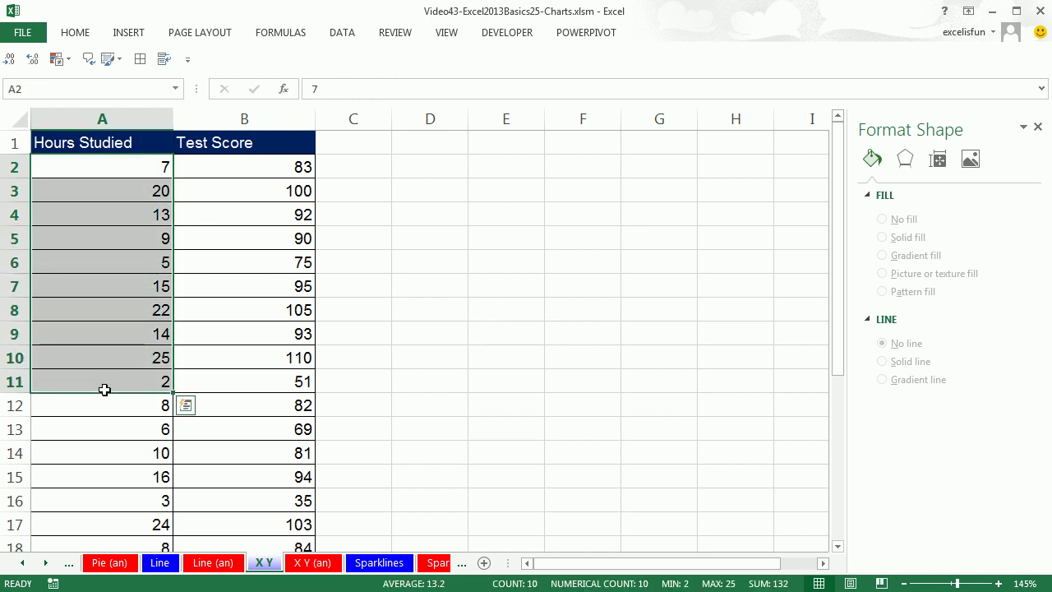
click(250, 266)
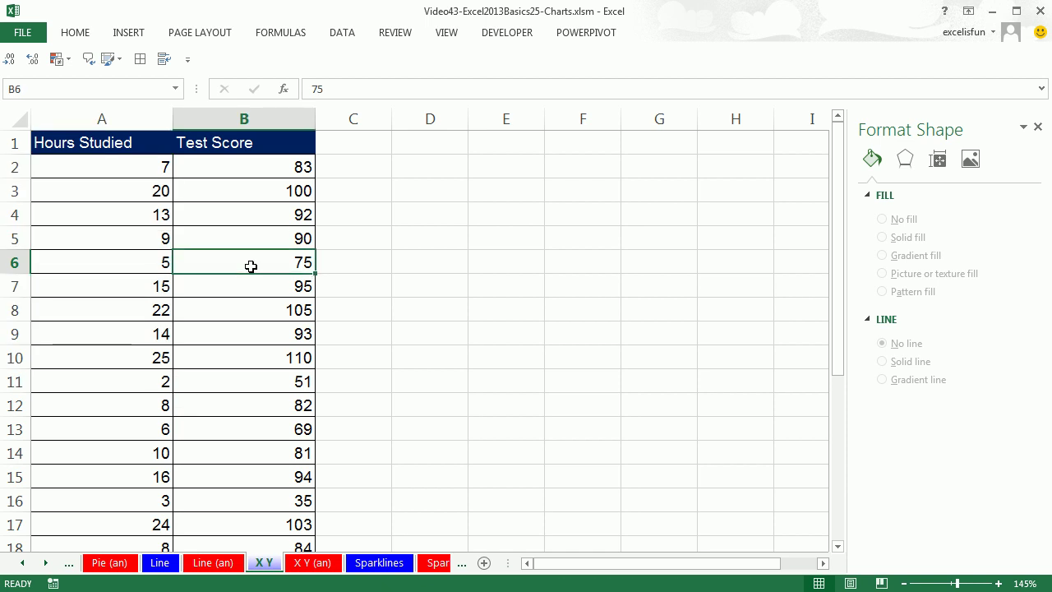
click(107, 172)
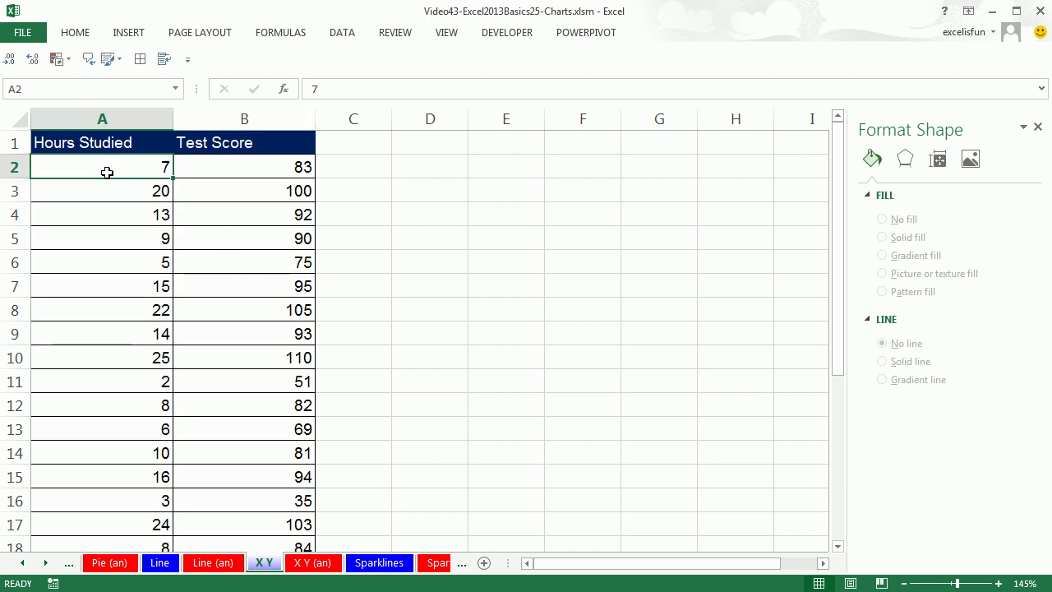
- Insert a markers-only scatter chart from the whole Hours Studied and Test Score table starting at A1
click(85, 142)
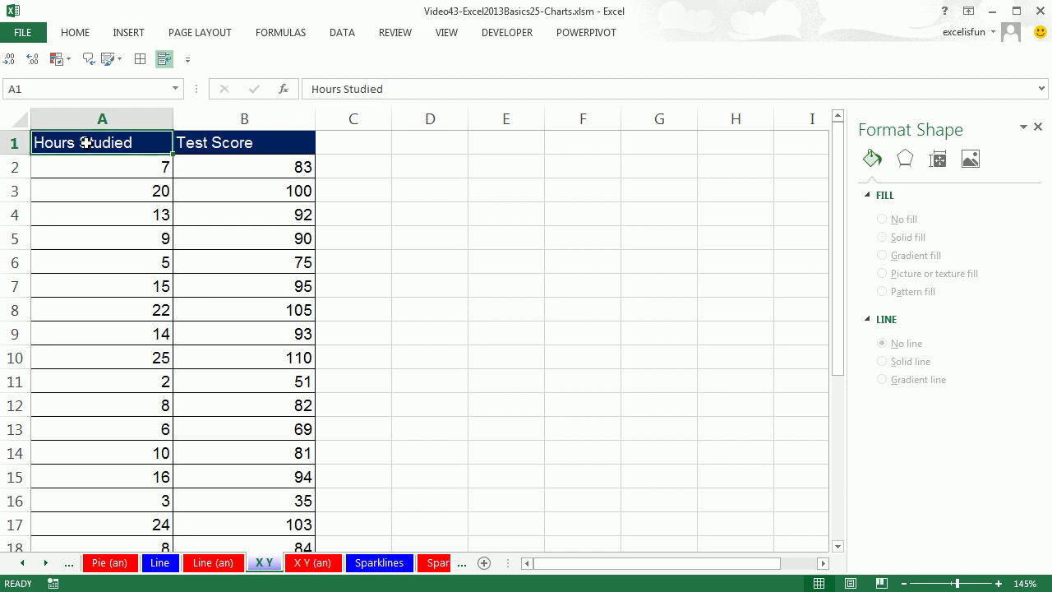
key(ctrl+shift+8)
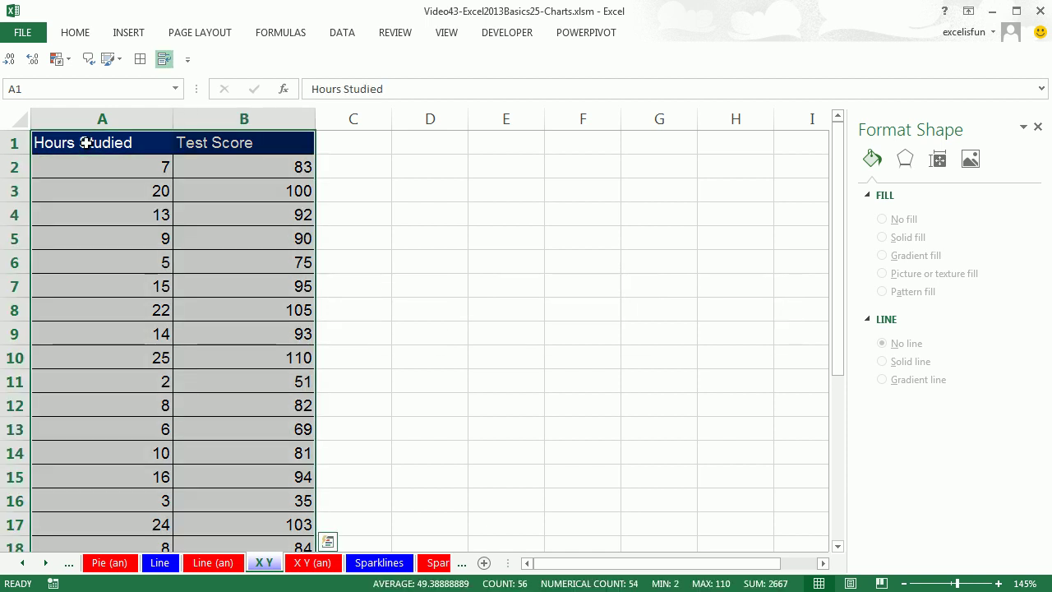
click(128, 32)
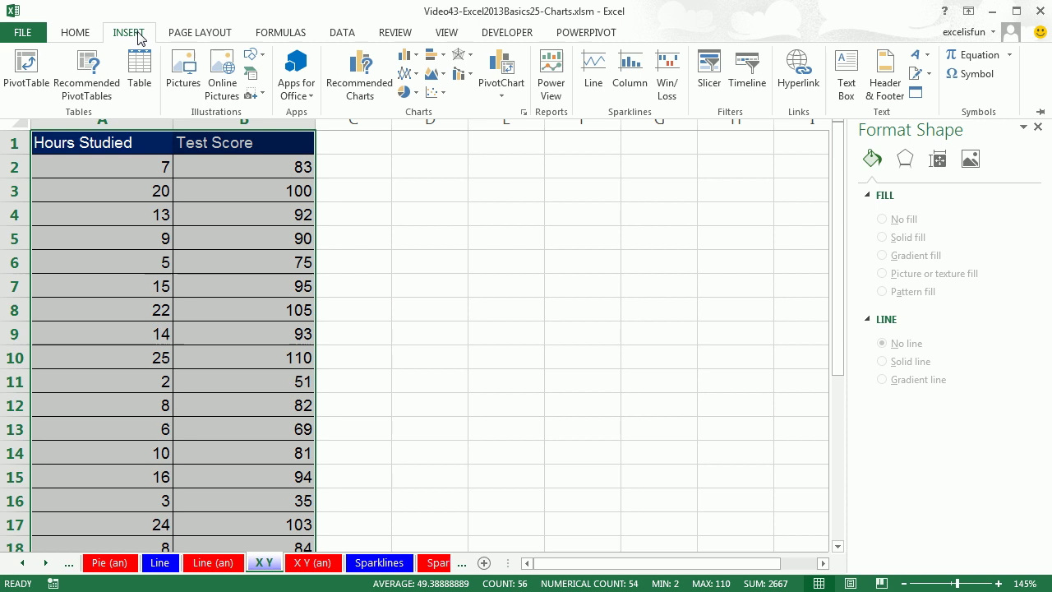
click(444, 97)
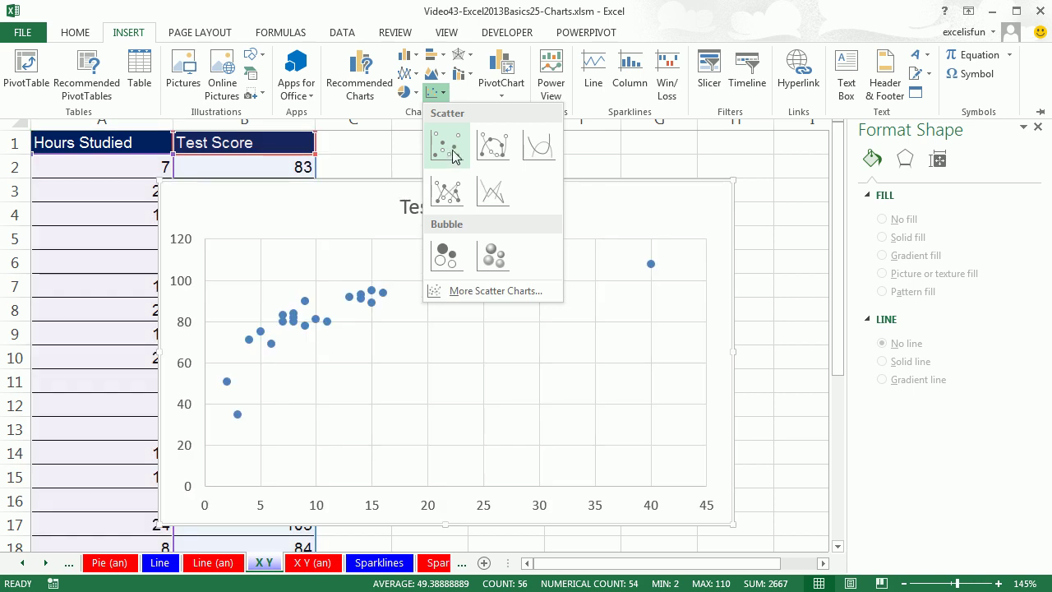
click(452, 156)
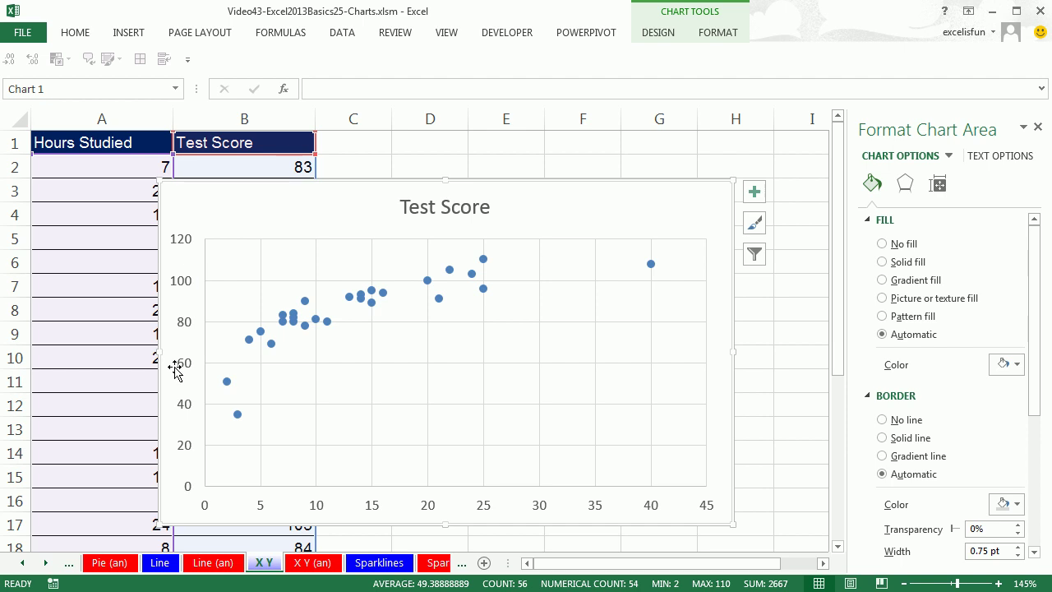
- Add axis titles to the scatter chart and link the horizontal one to the Hours Studied heading in A1
click(754, 192)
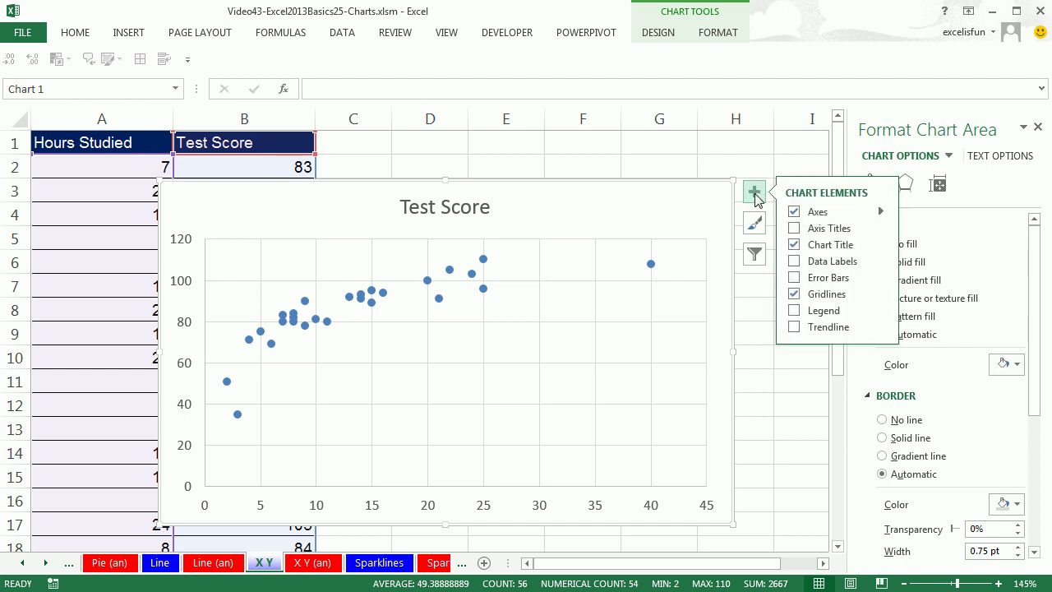
click(793, 228)
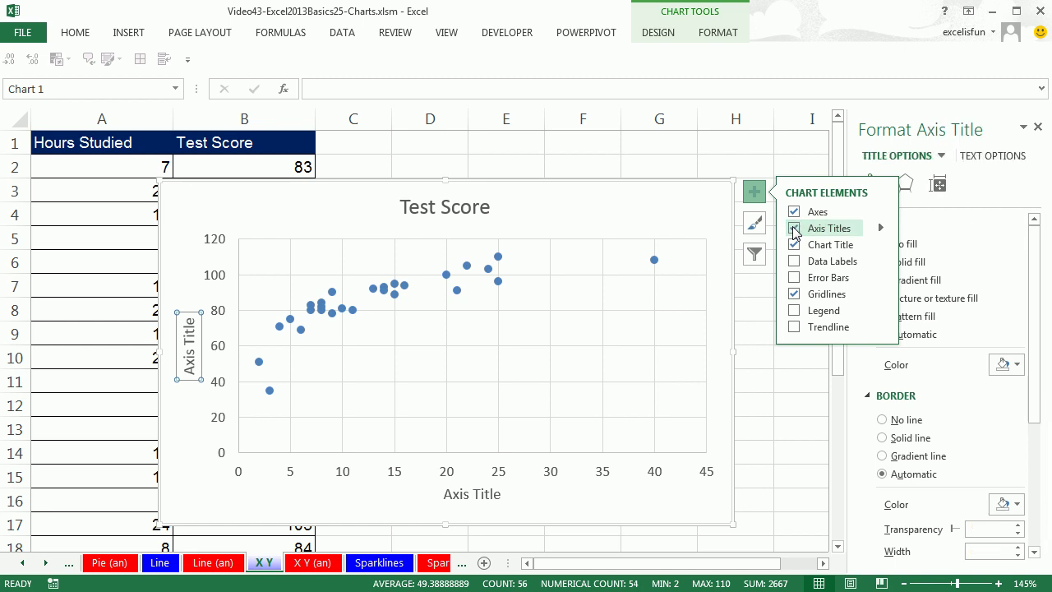
click(460, 501)
click(329, 90)
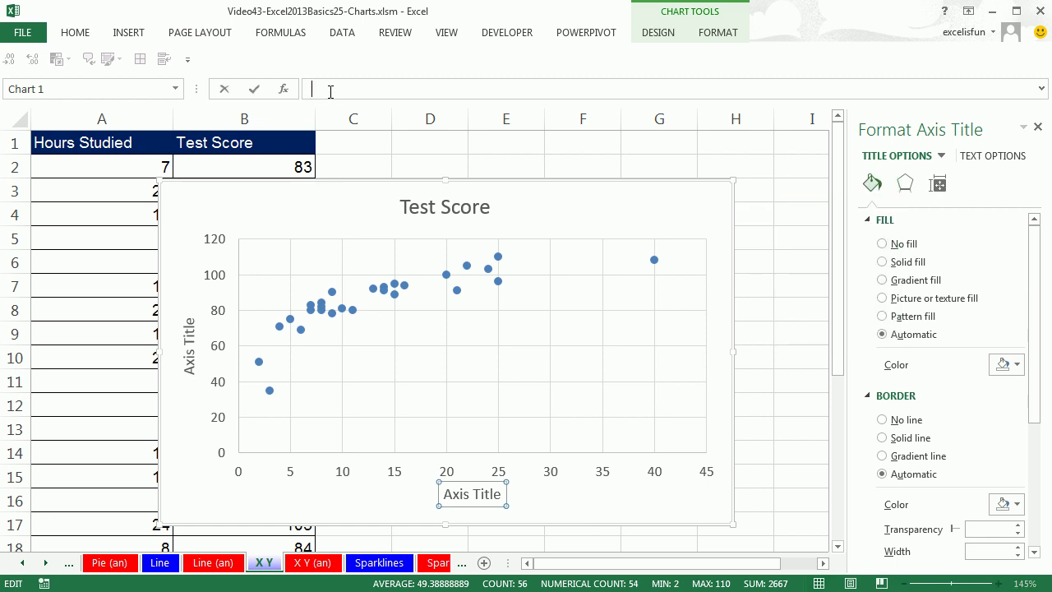
text(=)
click(118, 144)
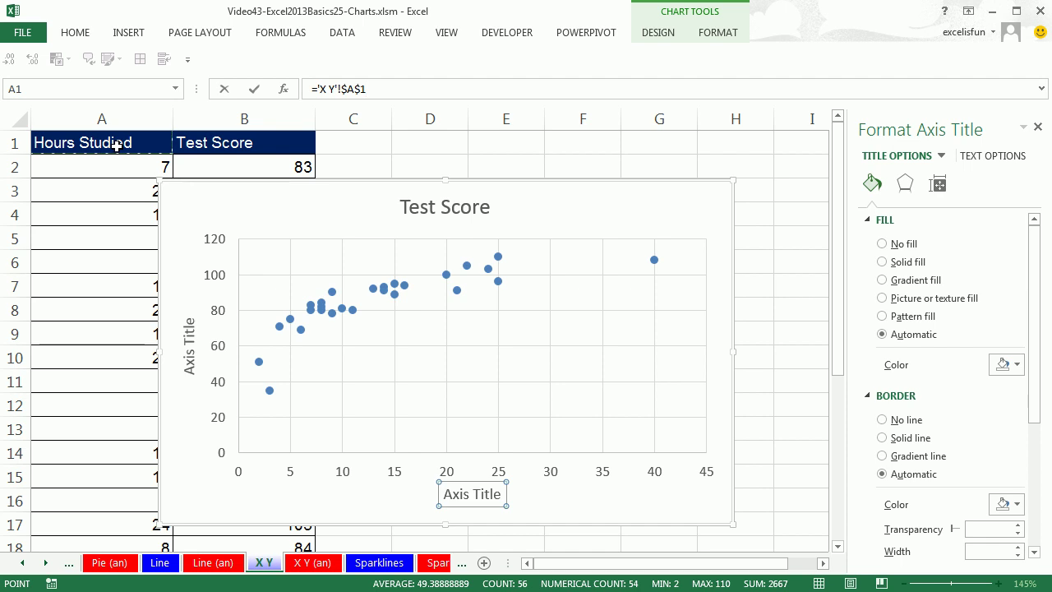
key(Return)
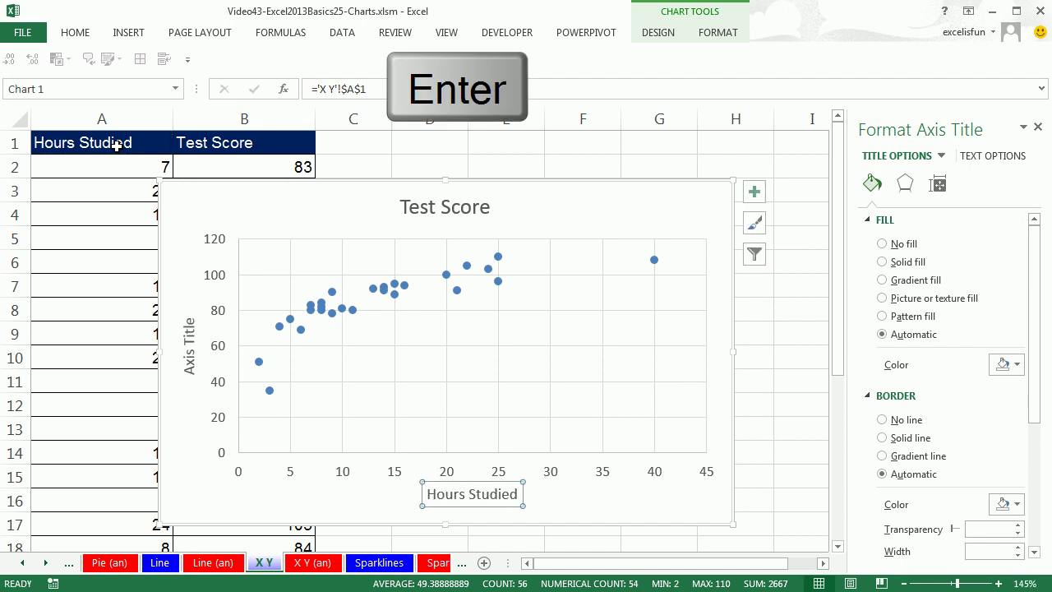
- Link the scatter chart's vertical axis title to the Test Score heading in B1
click(188, 359)
click(358, 90)
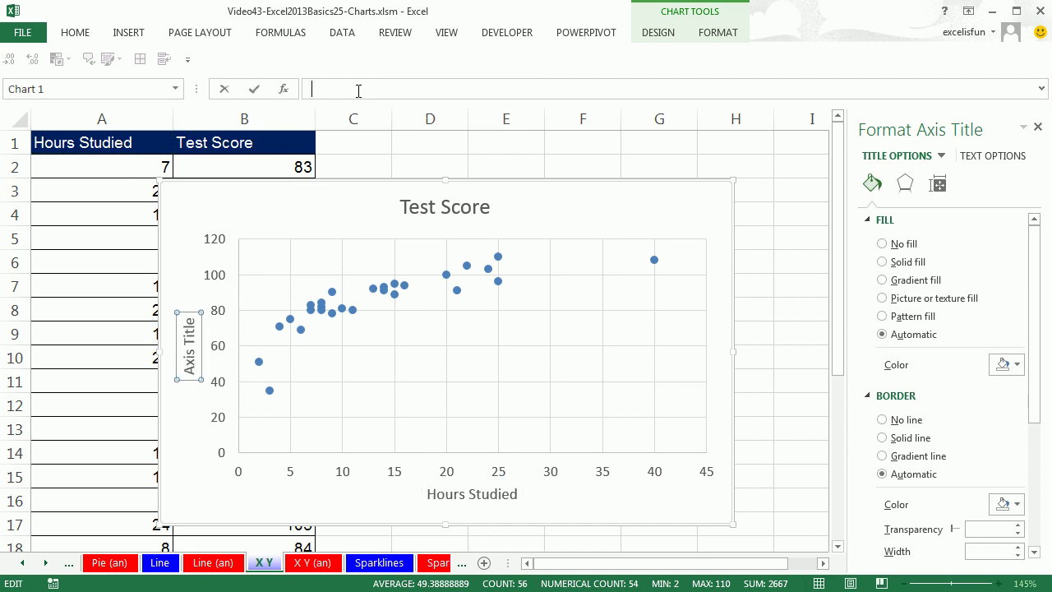
text(=)
click(254, 145)
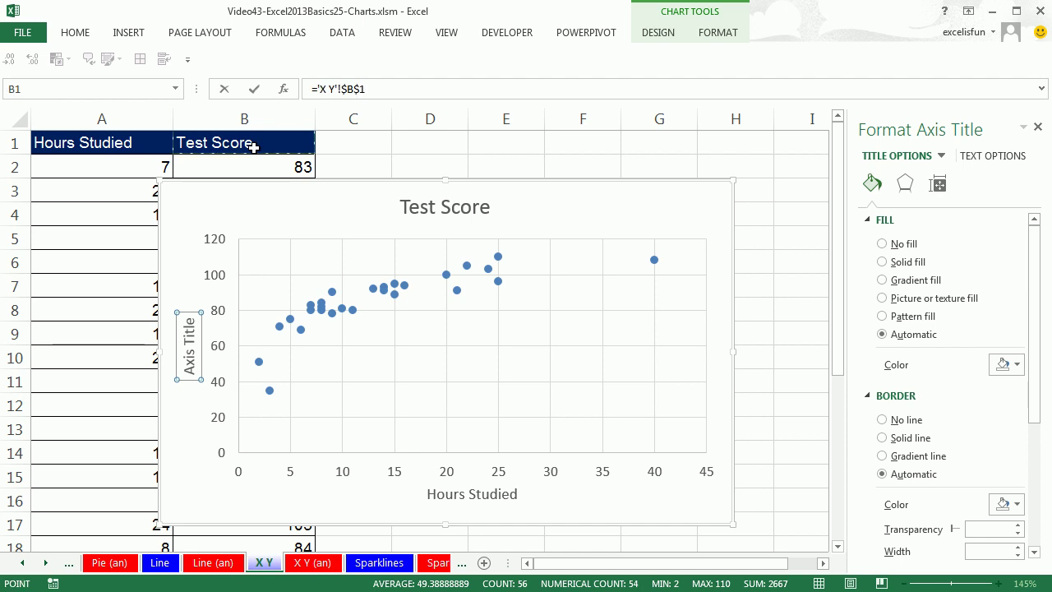
key(Return)
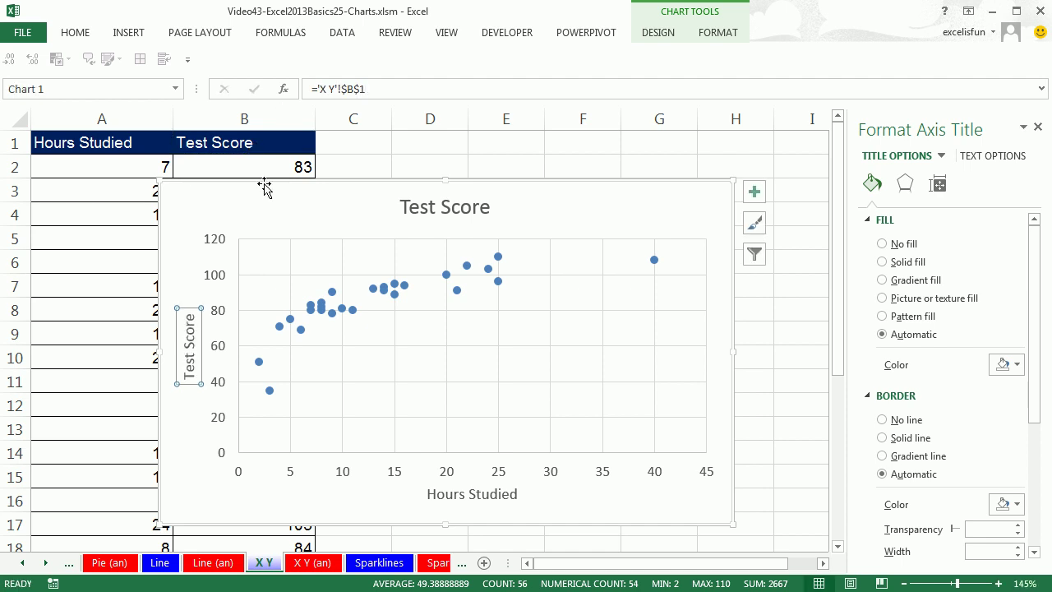
- Replace the scatter chart's title with "Relationship Between Hours Studied and Test Score?"
click(680, 505)
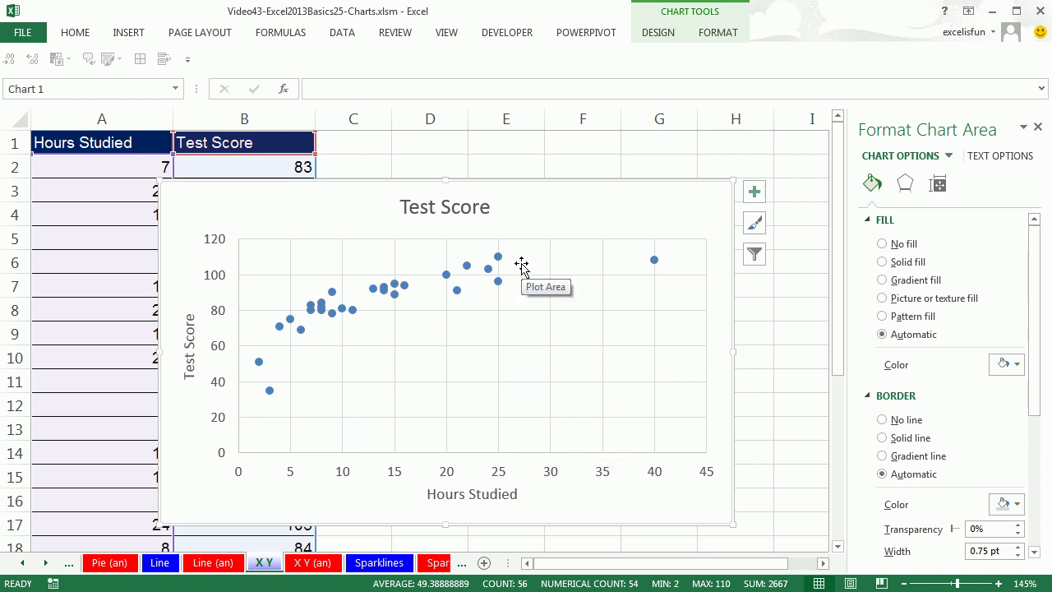
click(407, 212)
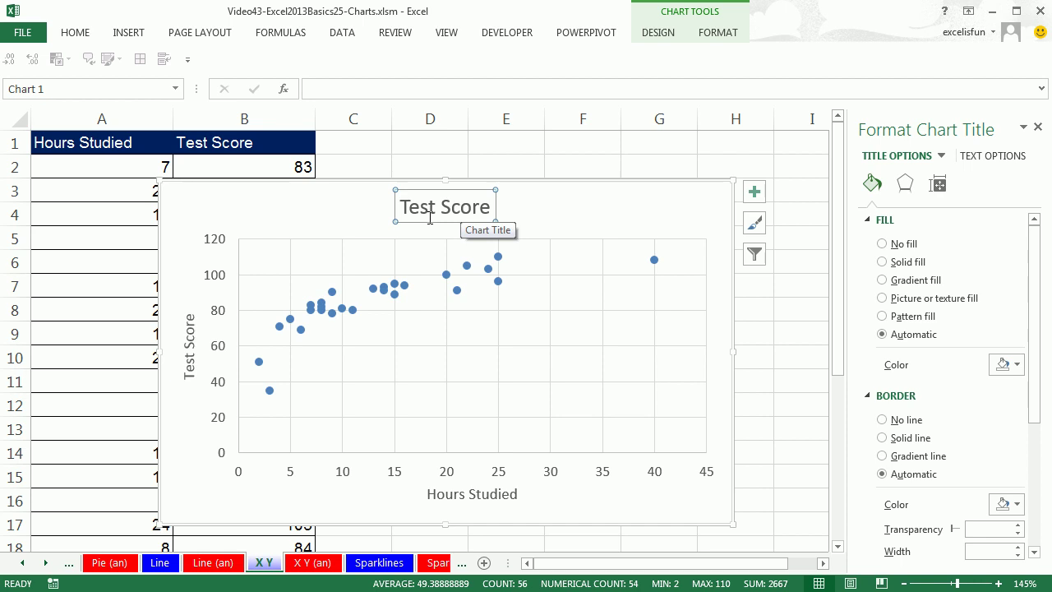
click(334, 89)
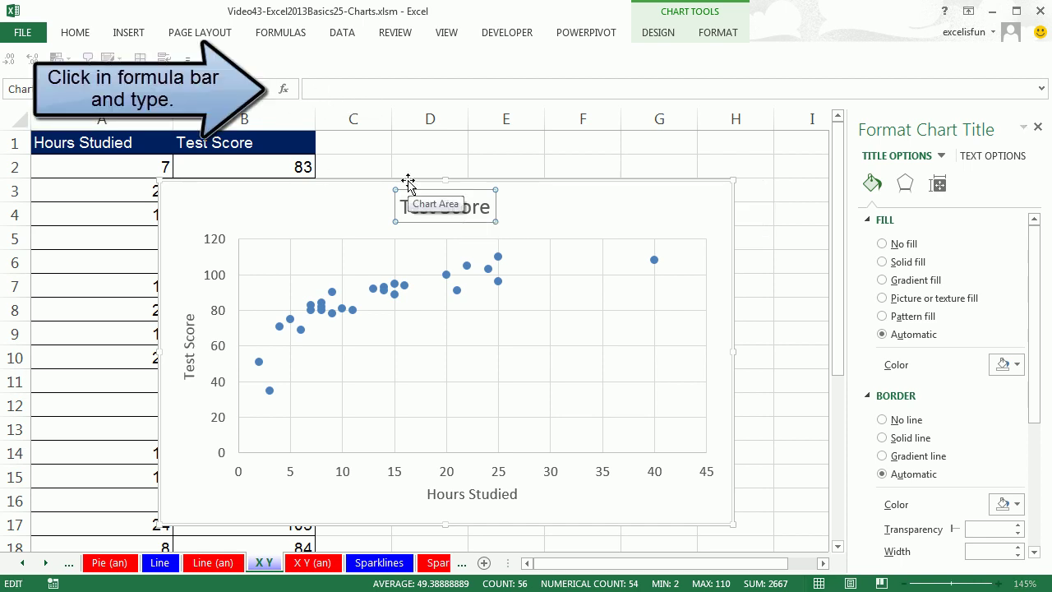
text(Rela)
text(tionship Between Hours Studied and Test Score?)
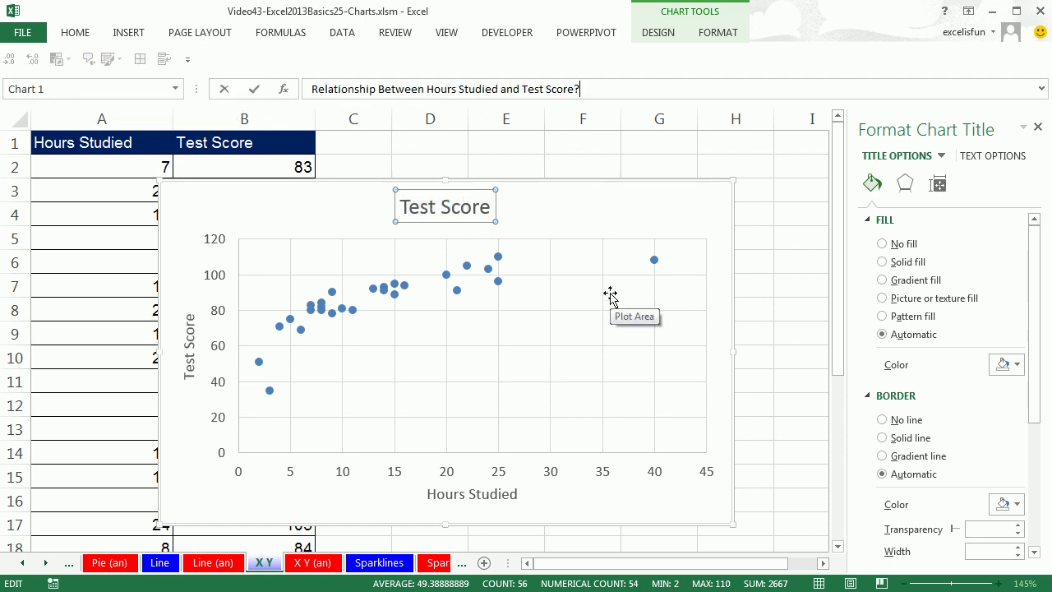
key(Return)
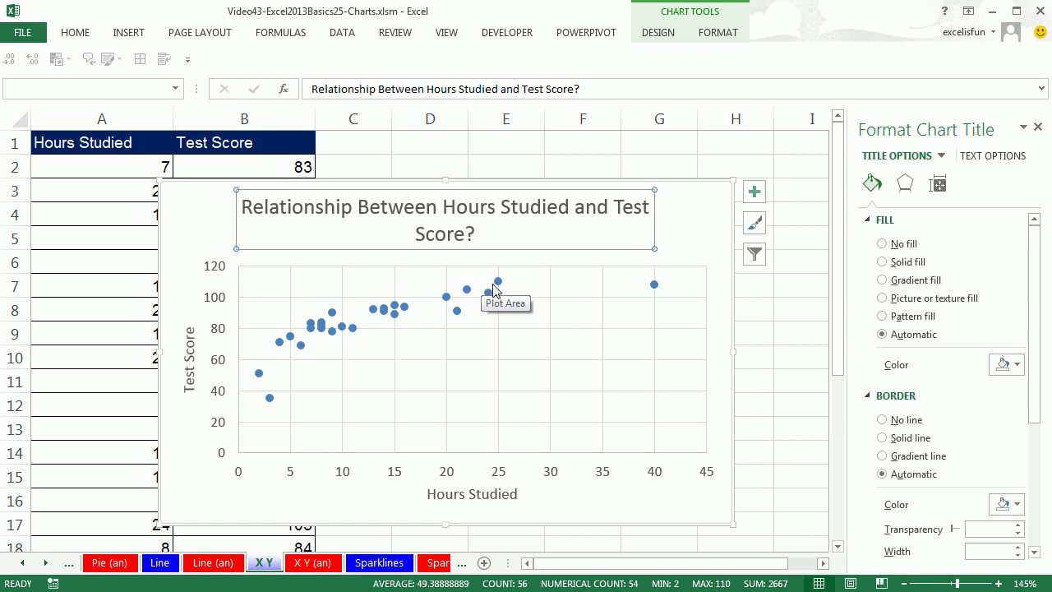
- Add a trendline to the Test Score series in the scatter chart
mouse_move(398, 321)
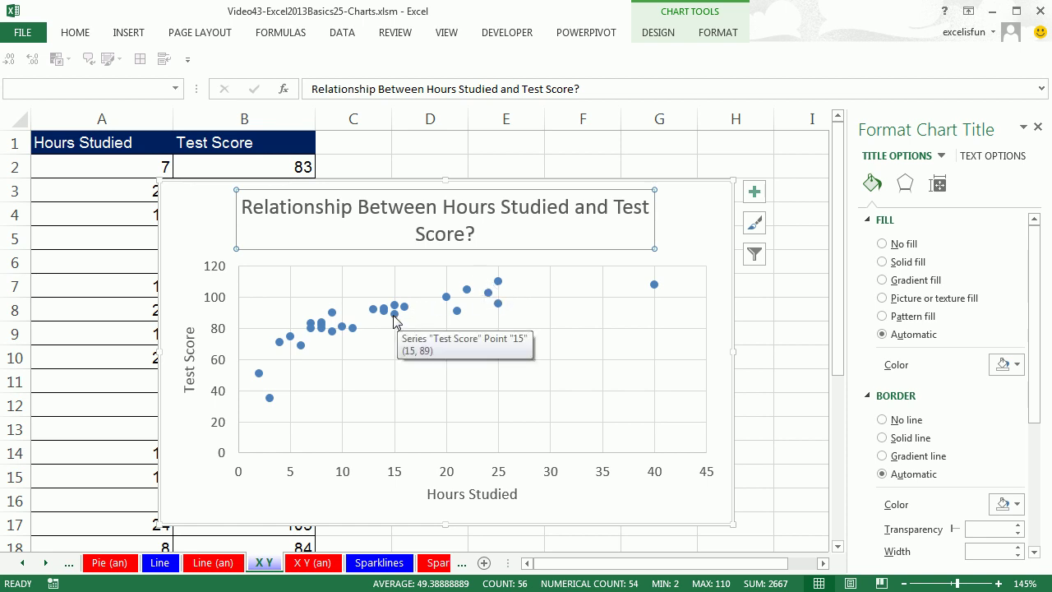
right_click(395, 321)
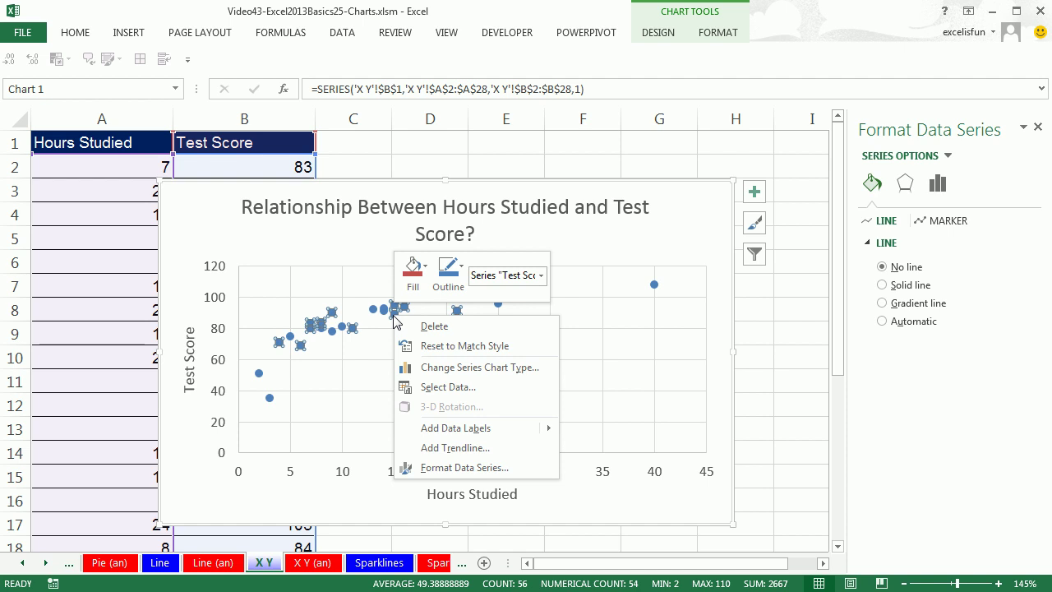
click(755, 194)
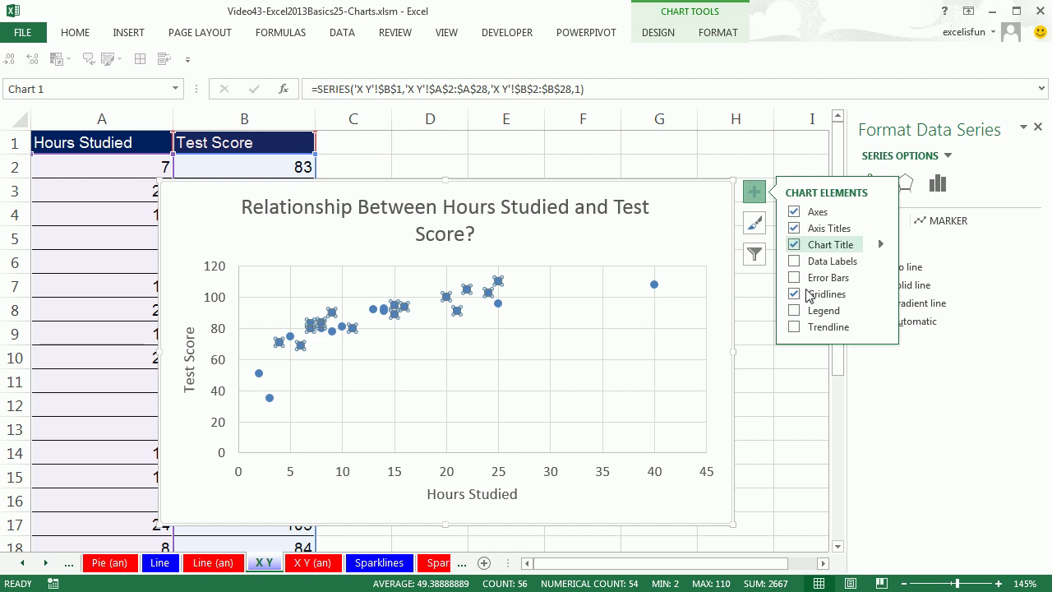
click(793, 327)
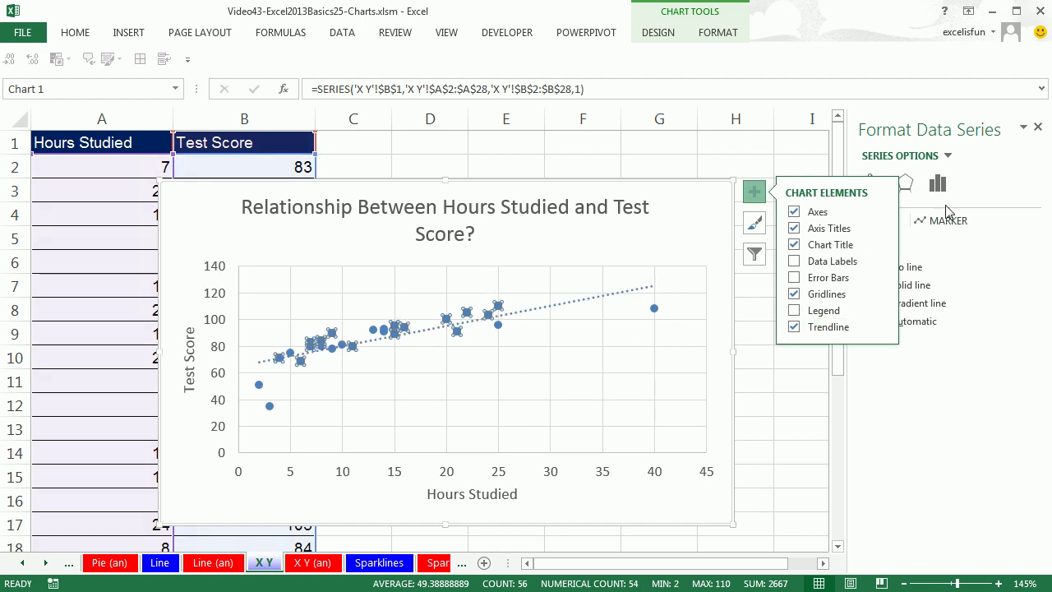
- Display the linear trendline's equation and R-squared value on the chart, and move their label above the plot area
click(598, 299)
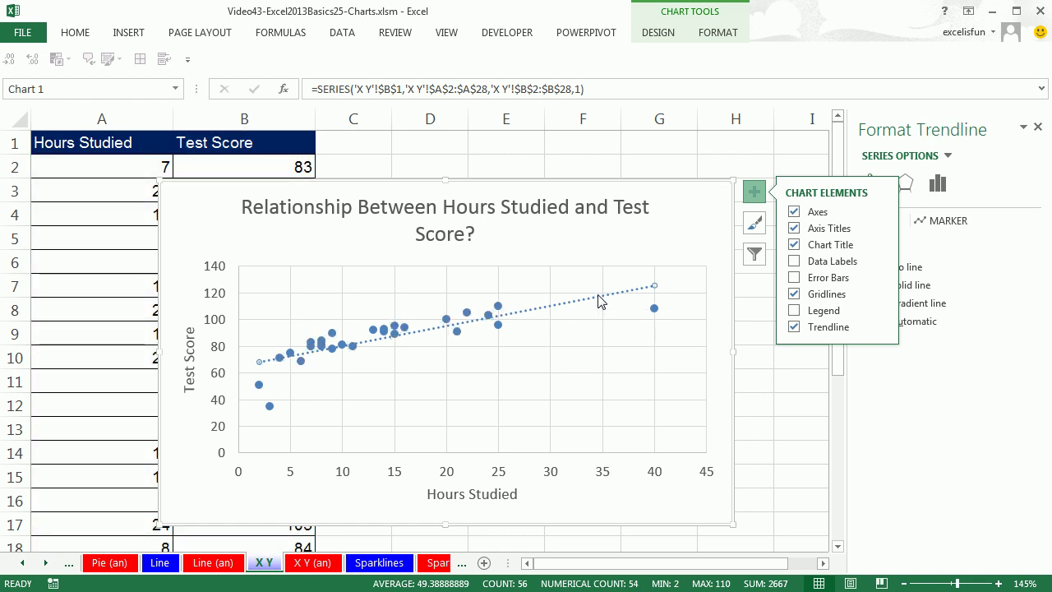
click(754, 194)
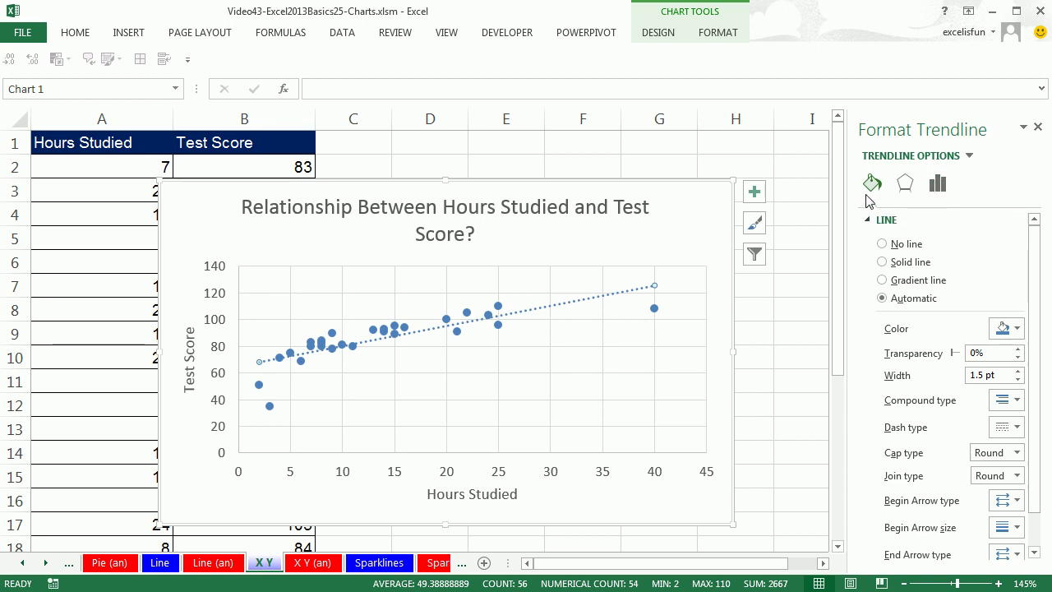
click(941, 191)
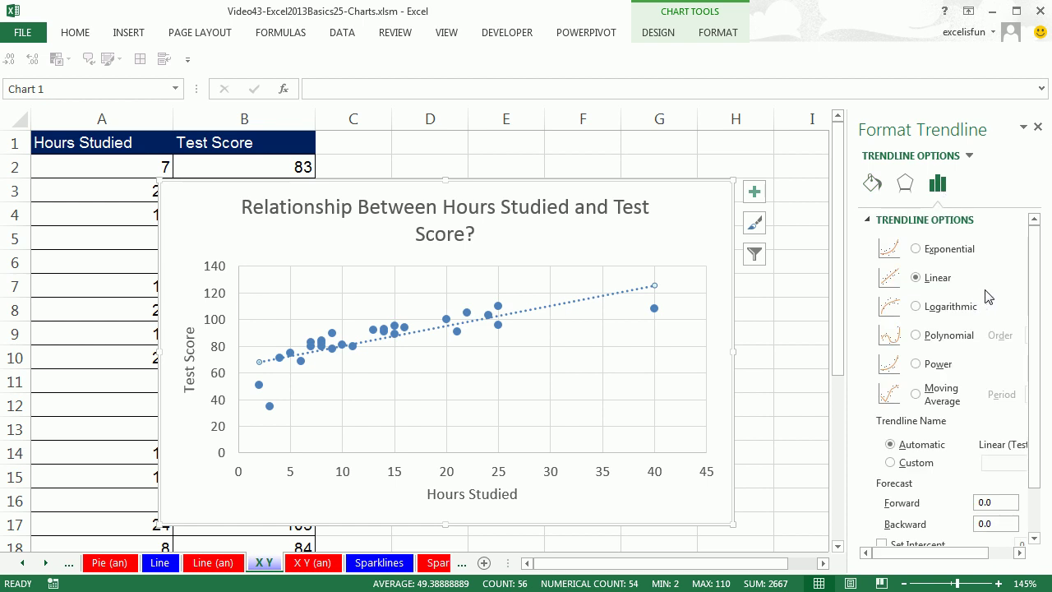
click(1034, 539)
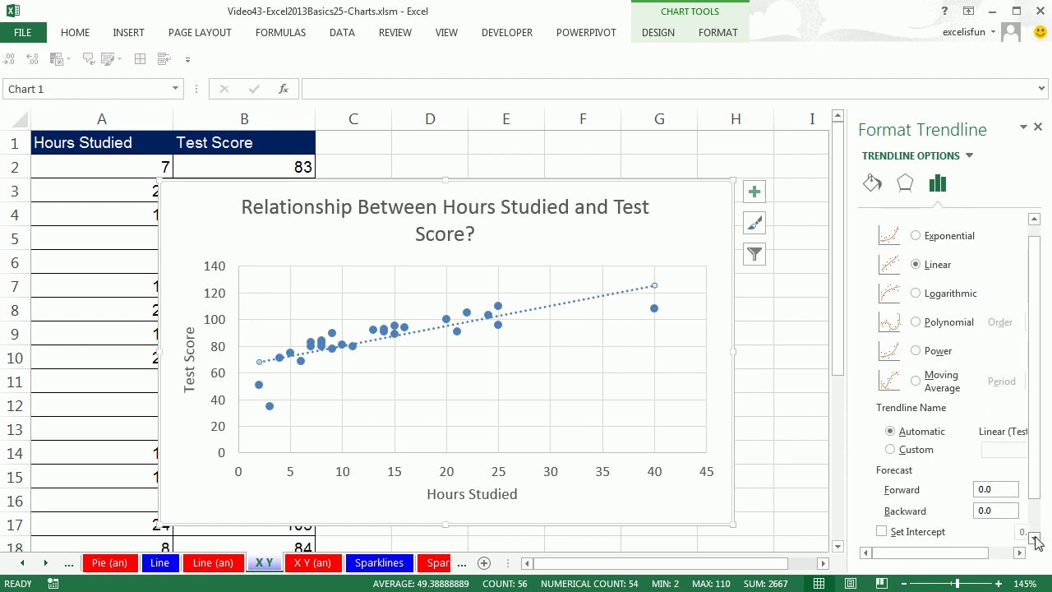
click(1035, 538)
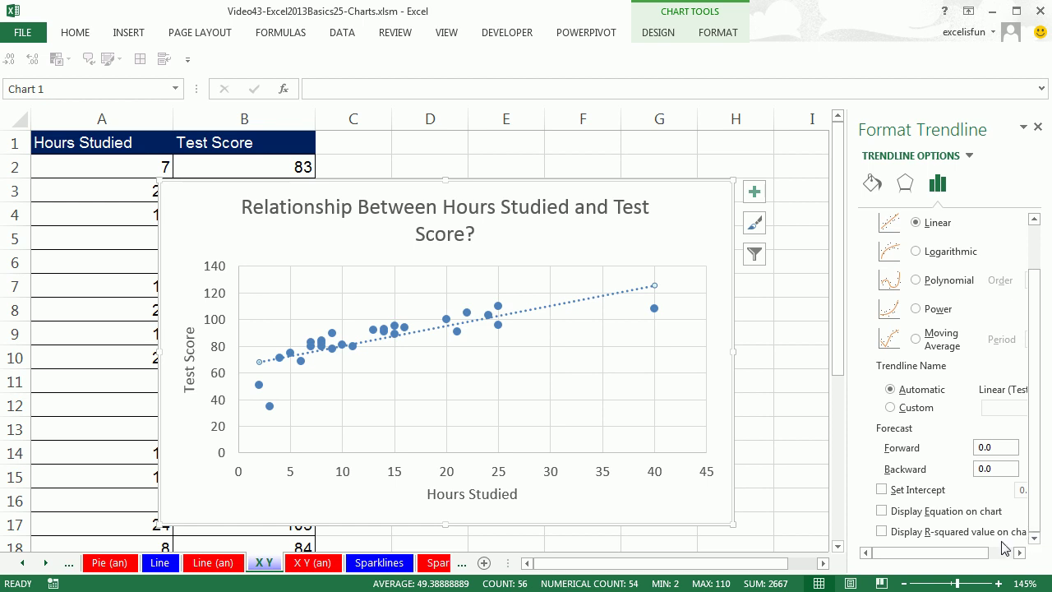
click(880, 512)
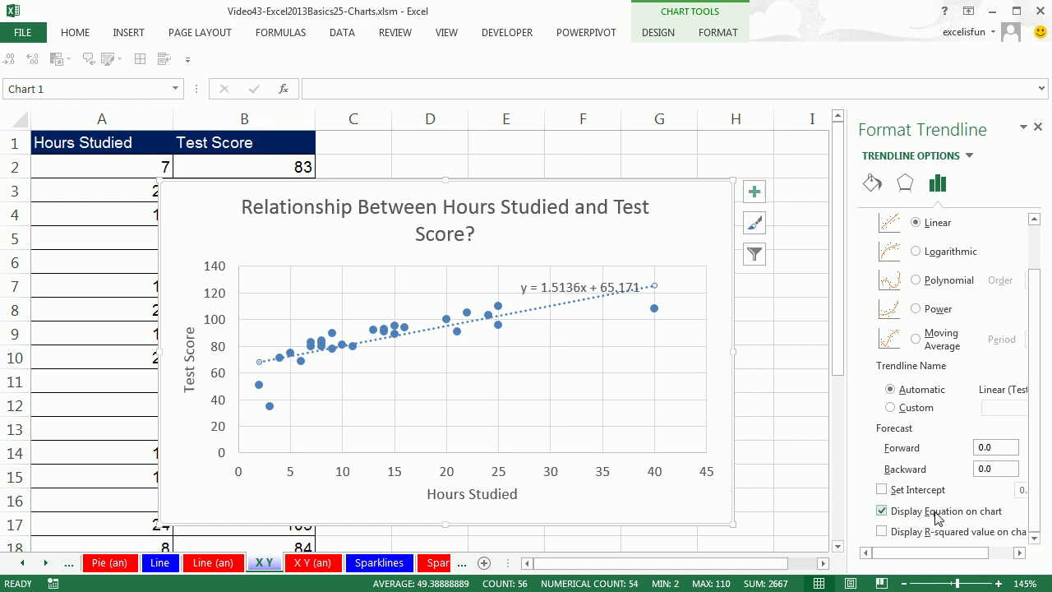
click(882, 533)
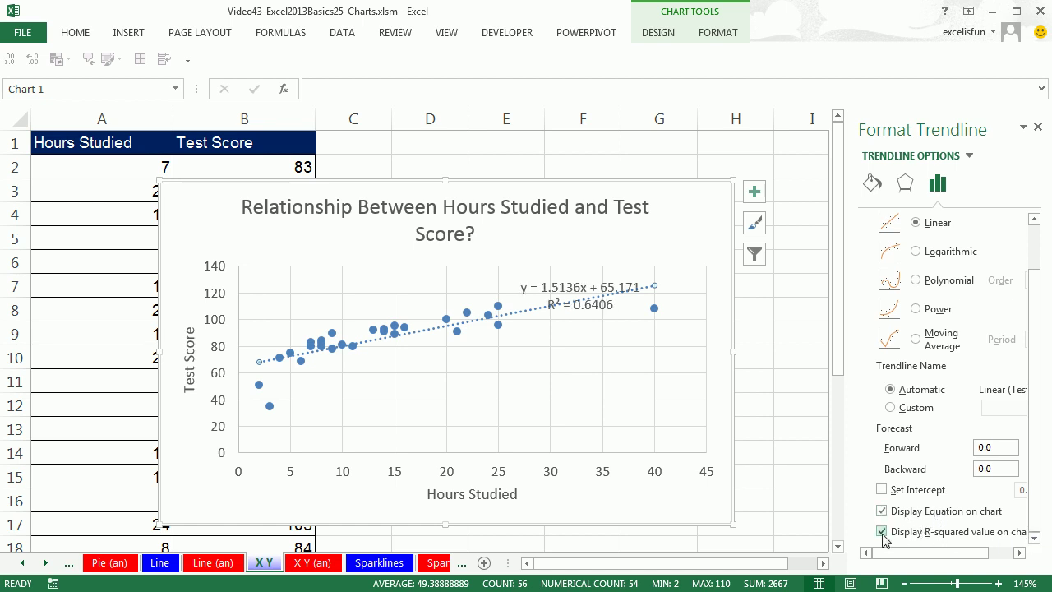
click(580, 298)
drag(580, 298, 635, 237)
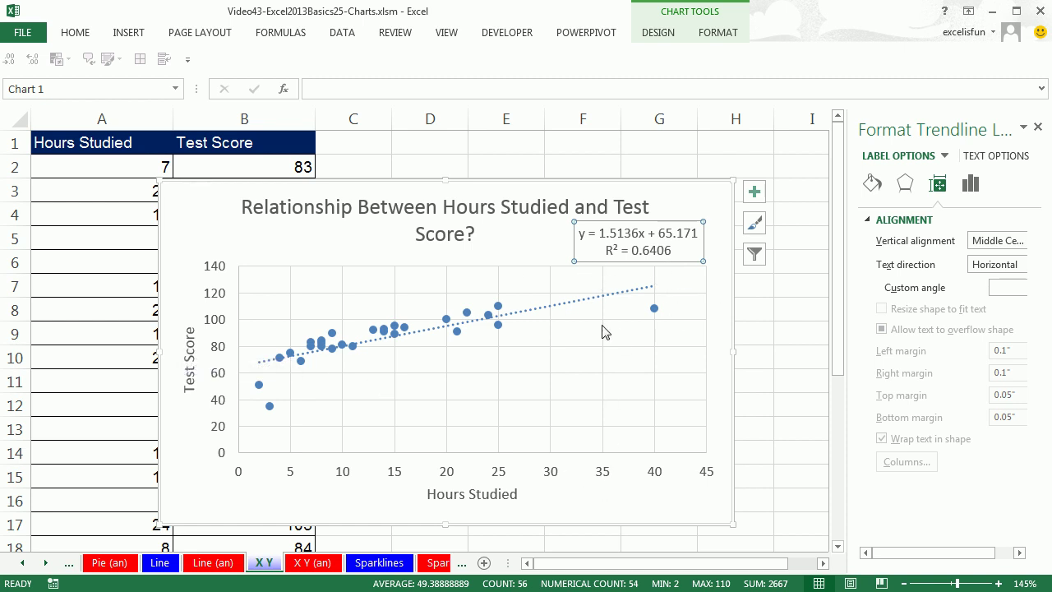
- Shrink the scatter chart so it sits beside the data table, and move the trendline label clear of the chart title
click(191, 204)
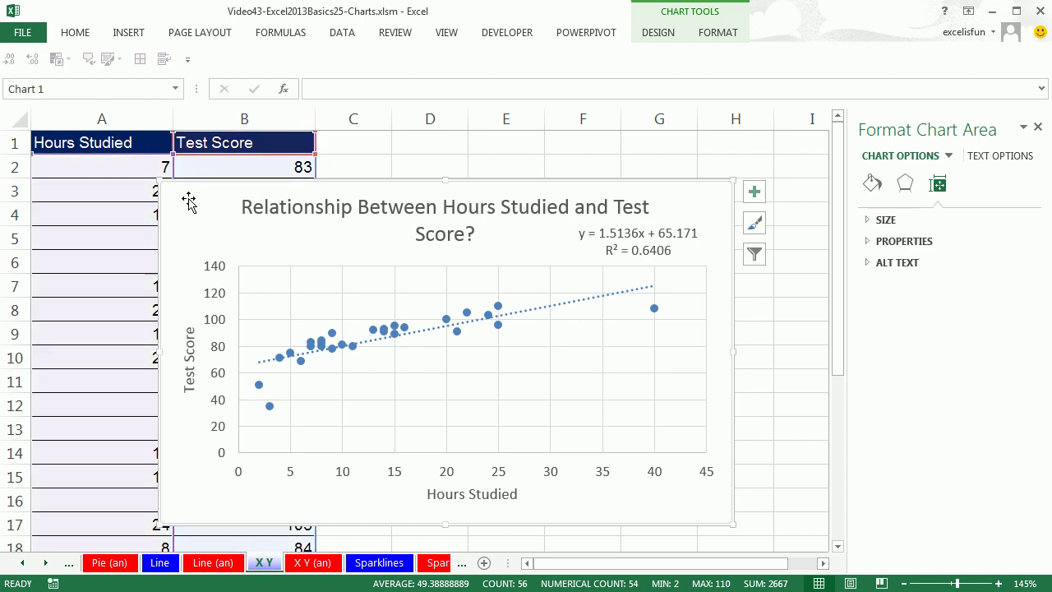
drag(160, 180, 378, 153)
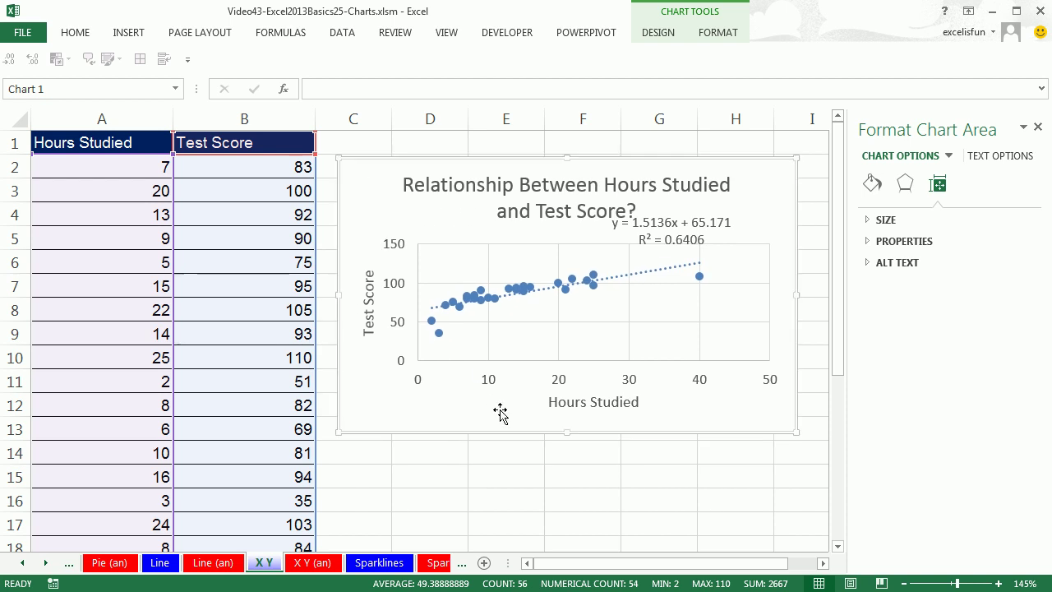
click(519, 458)
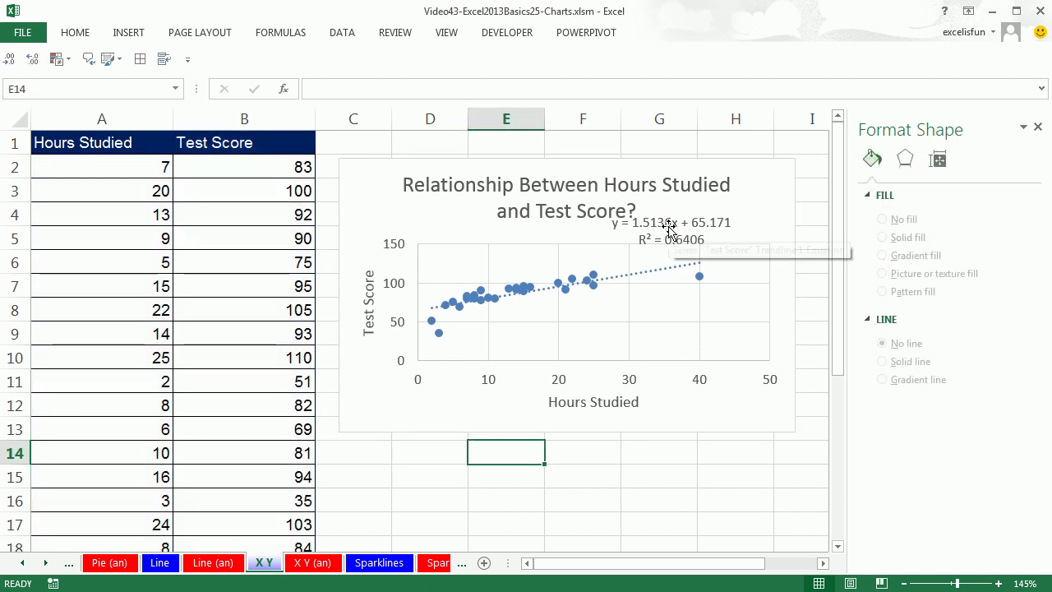
click(668, 231)
drag(674, 206, 712, 195)
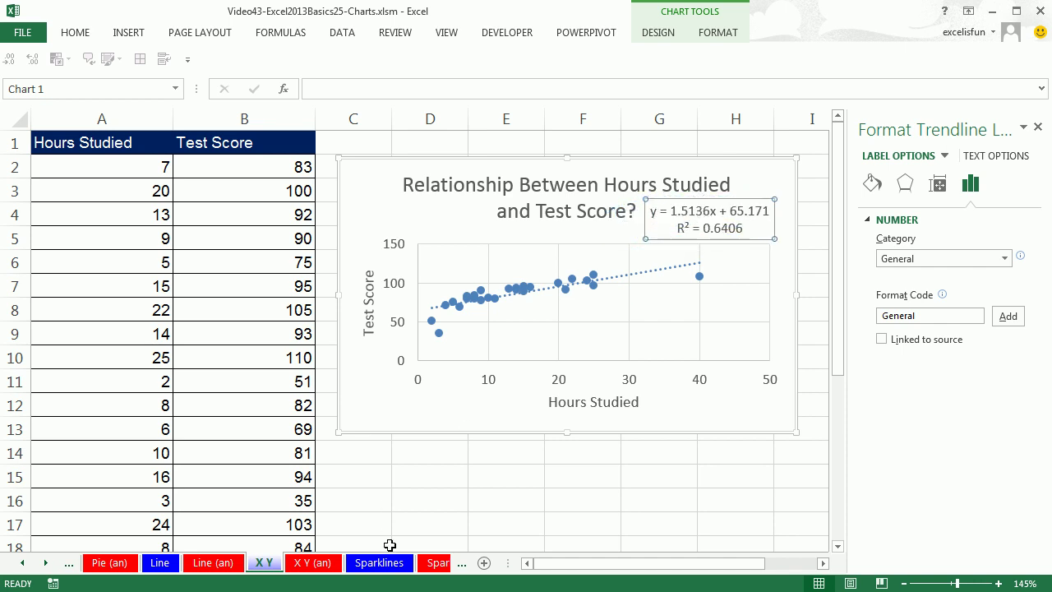
- Switch to the Sparklines worksheet
click(46, 563)
click(46, 562)
click(46, 563)
click(46, 563)
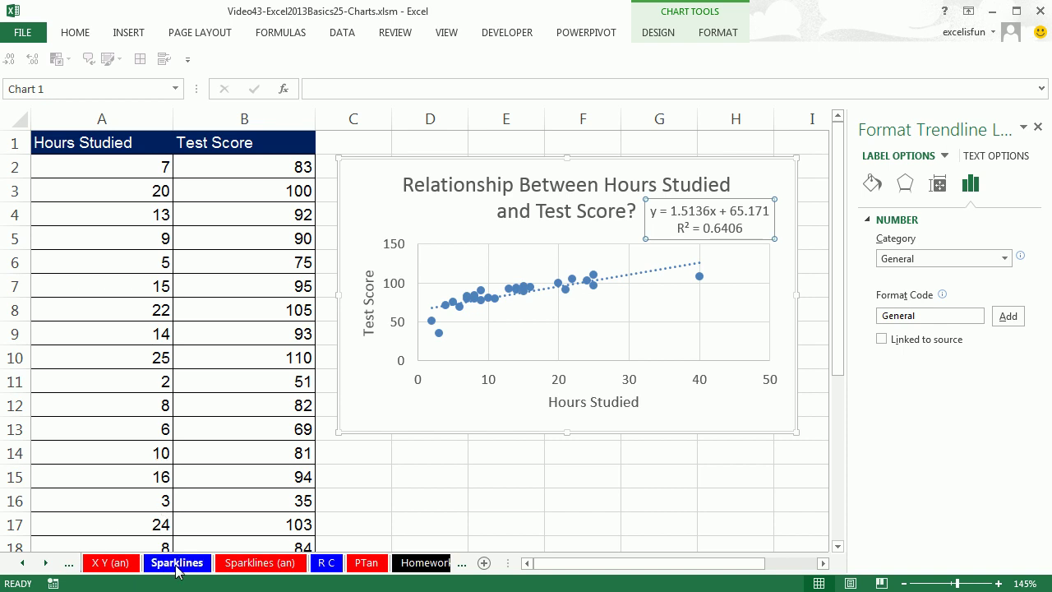
click(177, 565)
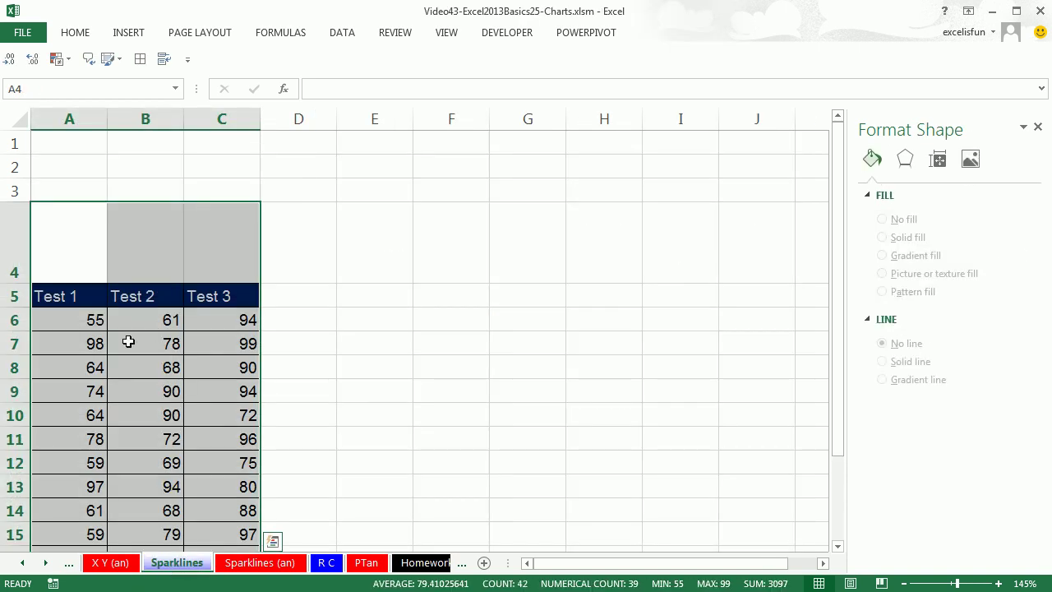
click(206, 369)
scroll(207, 369, down, 1)
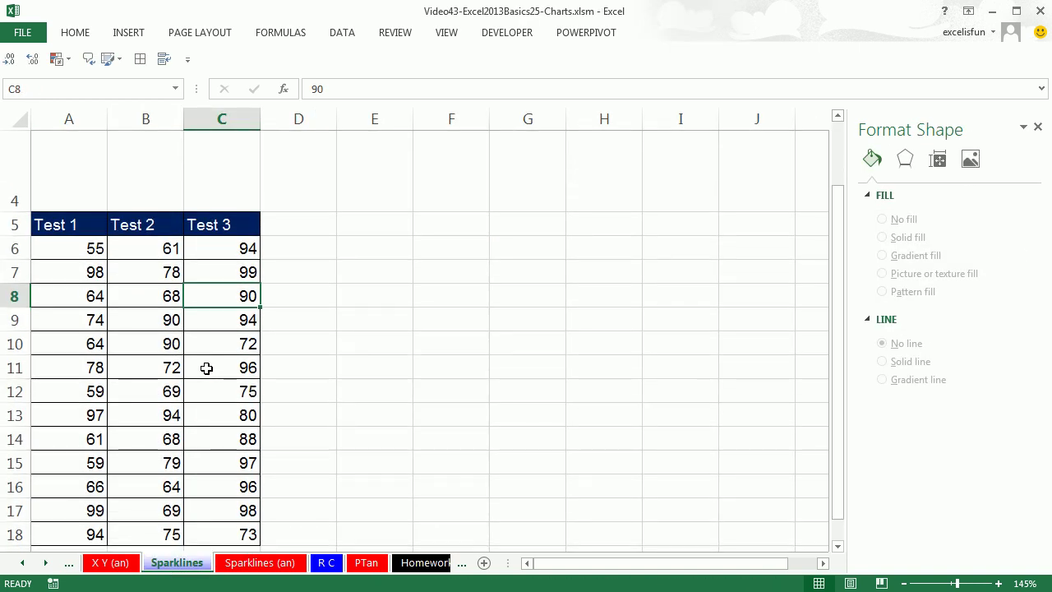
click(102, 186)
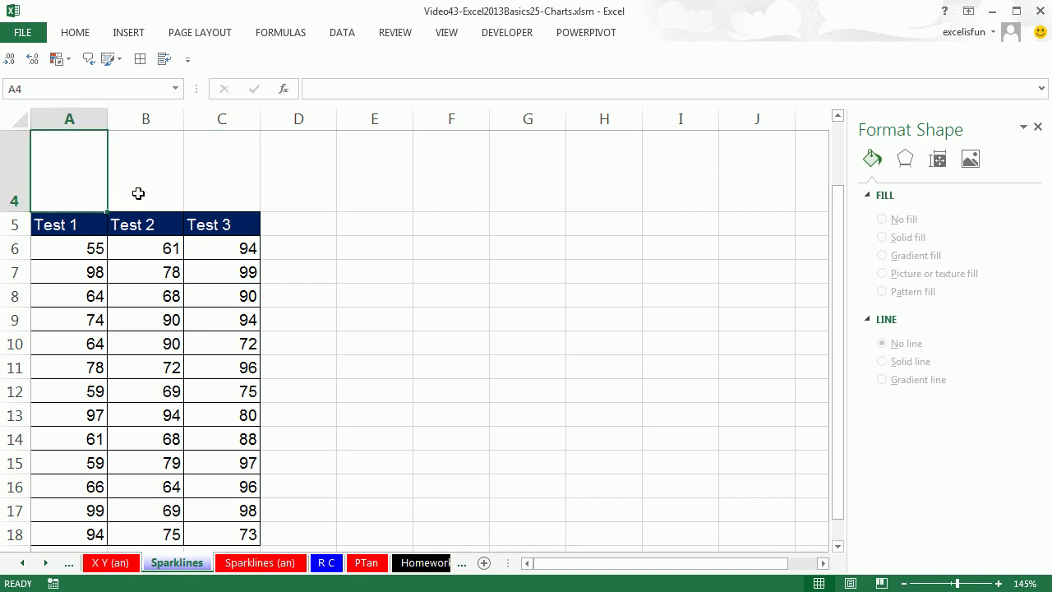
click(138, 194)
click(217, 186)
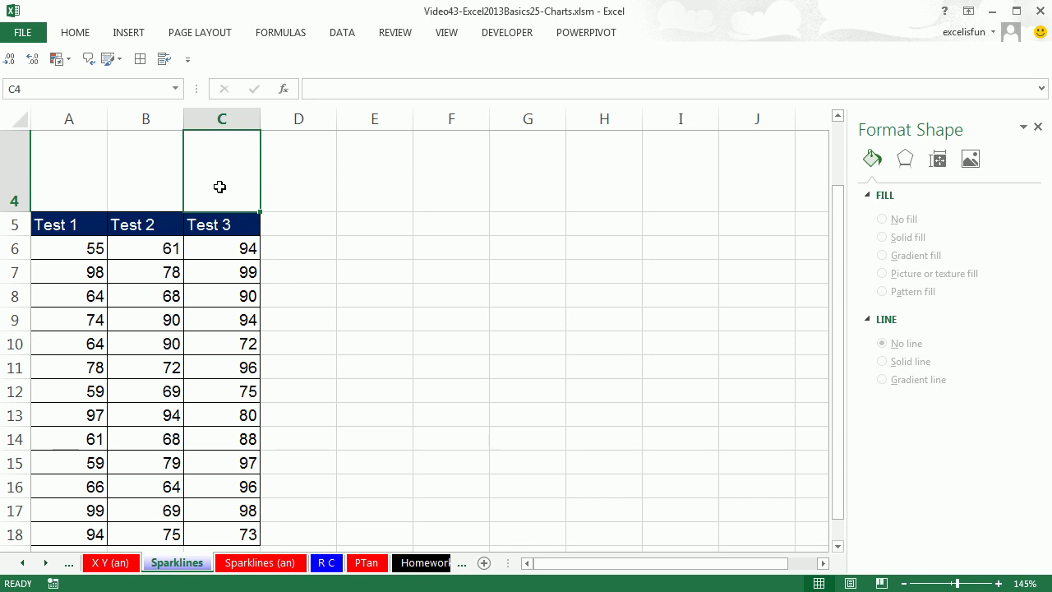
click(78, 178)
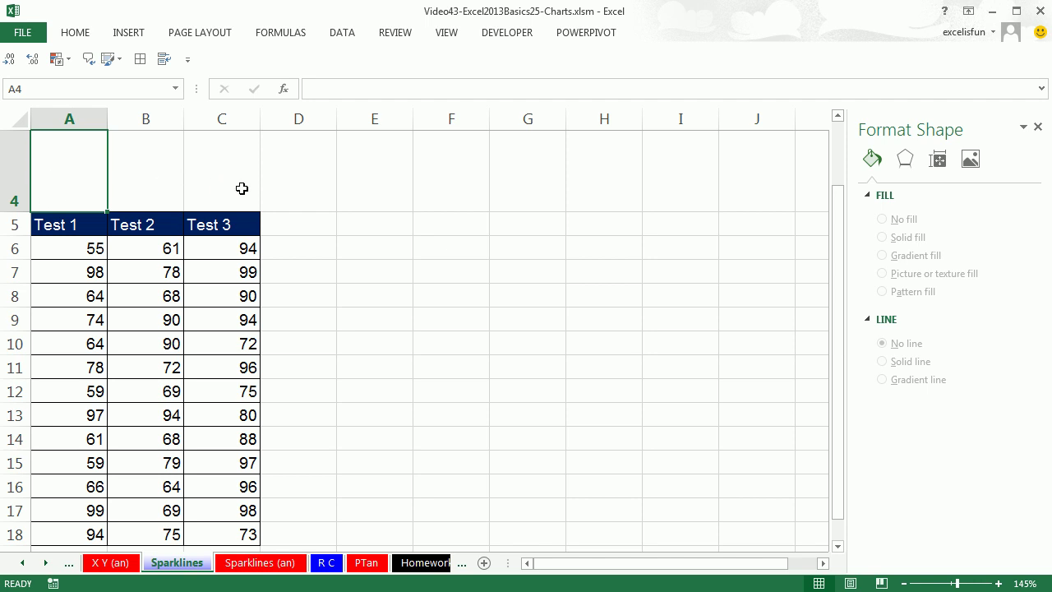
- Insert column sparklines in A4:C4 from the Test 1 to Test 3 scores in A6:C18
drag(69, 167, 232, 174)
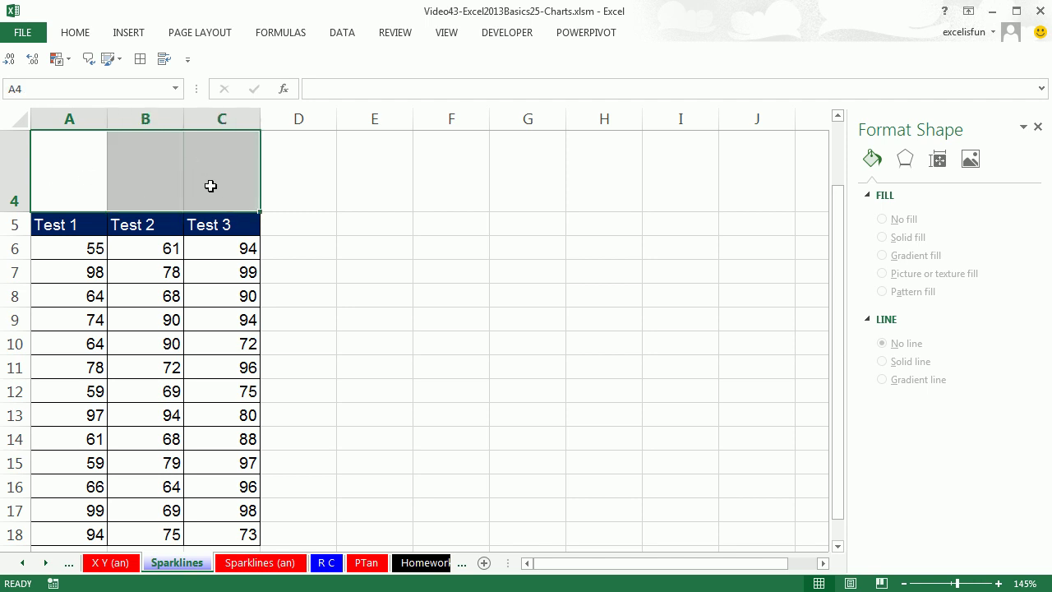
ctrl+scroll(212, 188, down, 2)
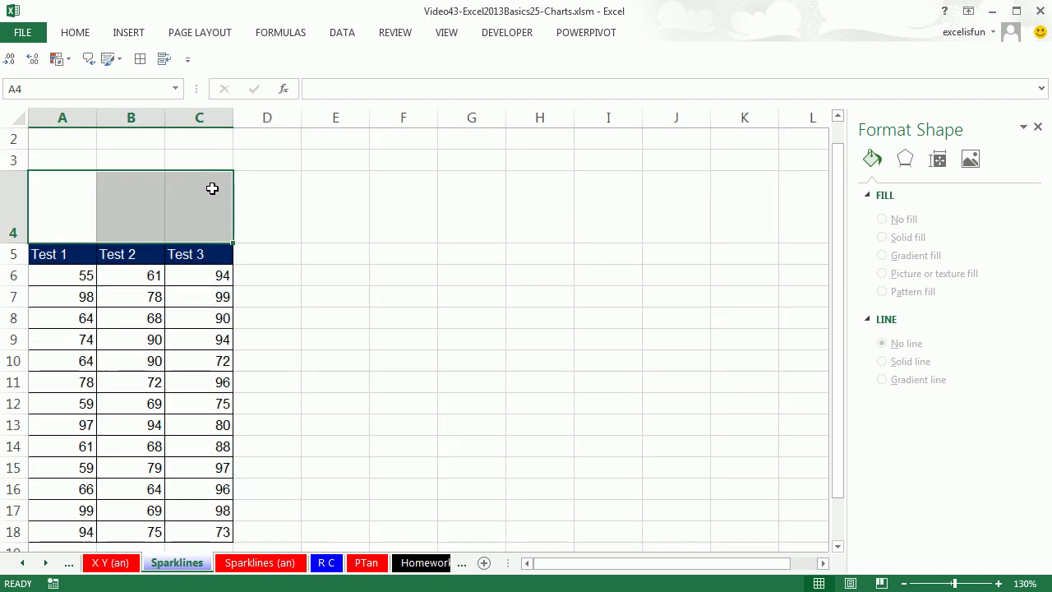
click(129, 33)
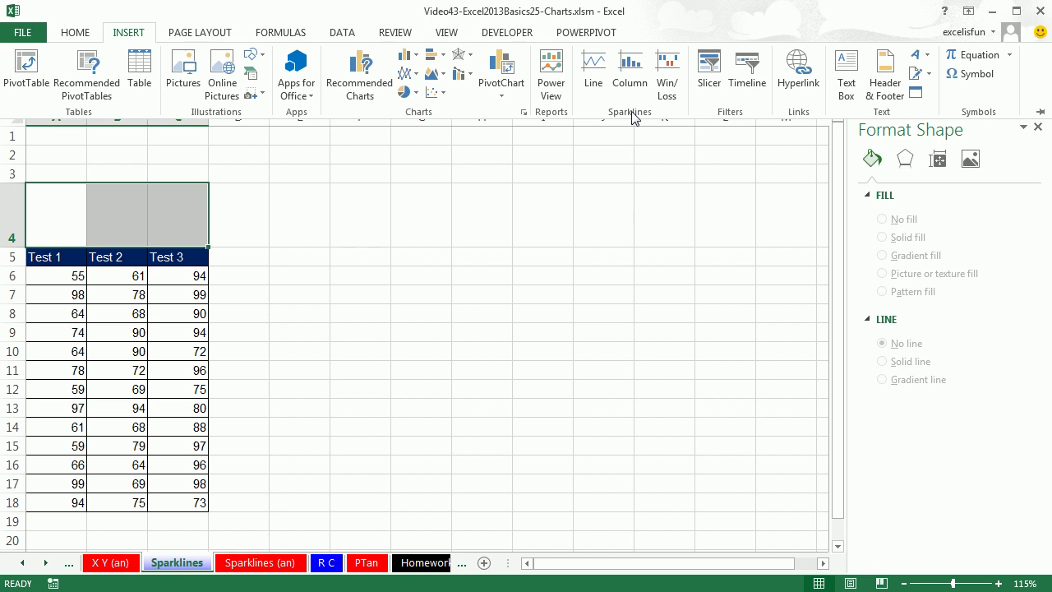
click(636, 70)
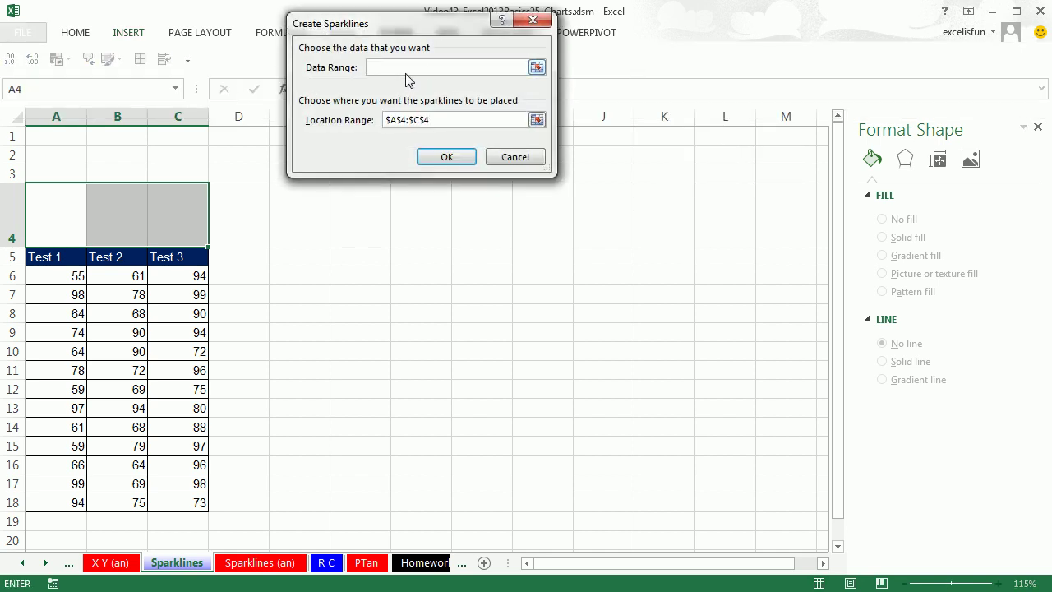
mouse_move(51, 278)
mouse_down()
mouse_move(145, 275)
mouse_move(169, 345)
mouse_move(190, 502)
mouse_up()
click(440, 158)
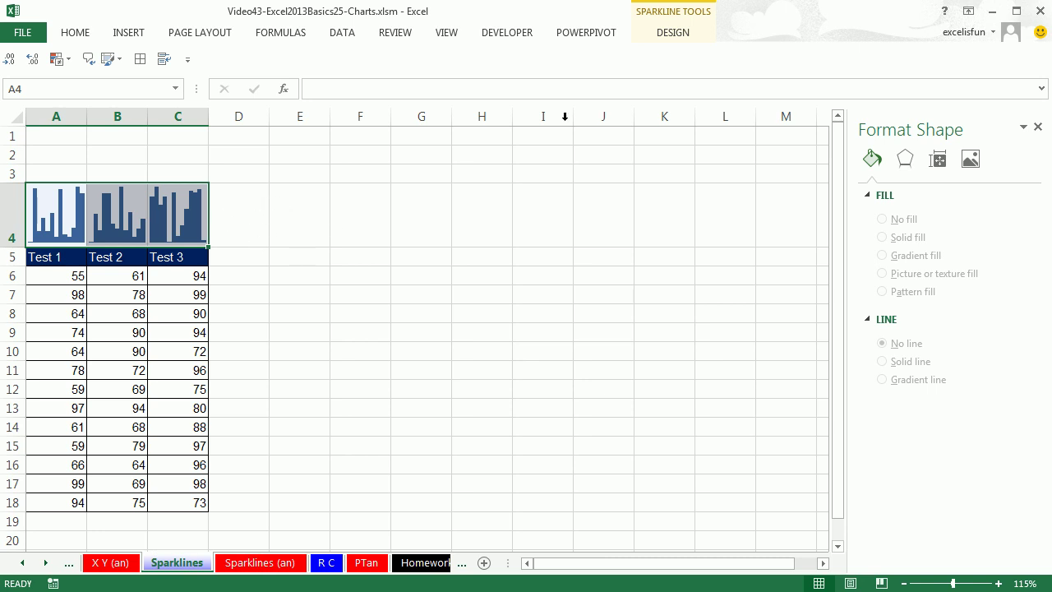
- Set both the vertical axis minimum and maximum of the test score sparklines to Same for All Sparklines
click(676, 37)
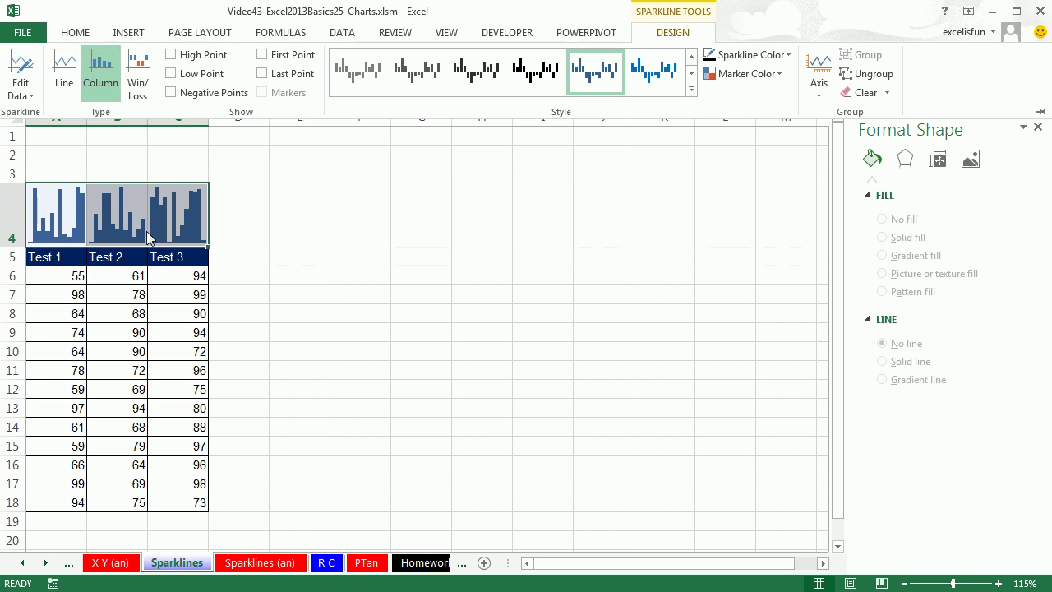
click(819, 105)
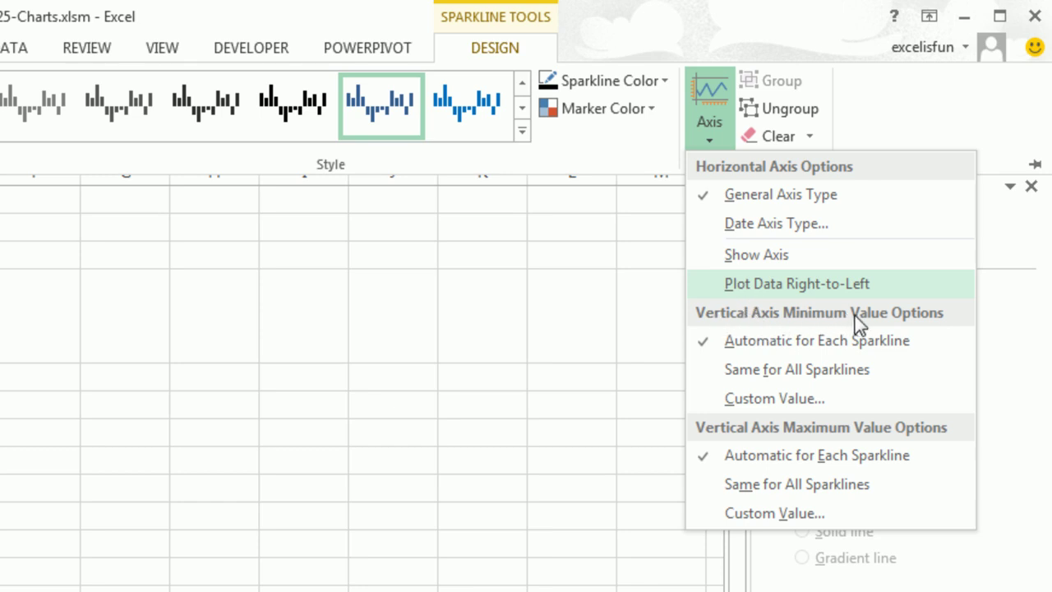
click(783, 371)
click(706, 141)
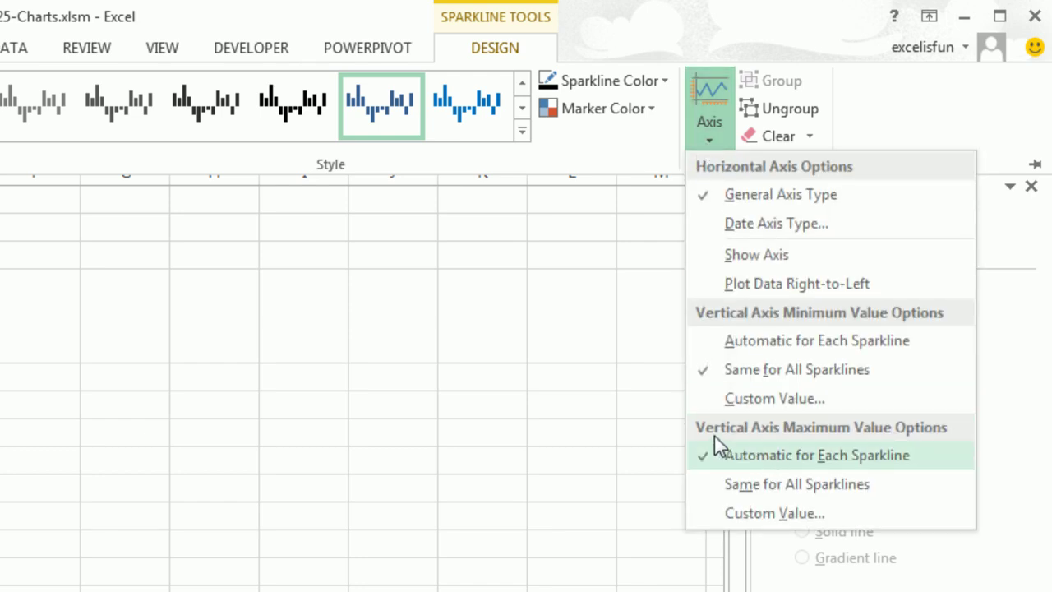
click(789, 484)
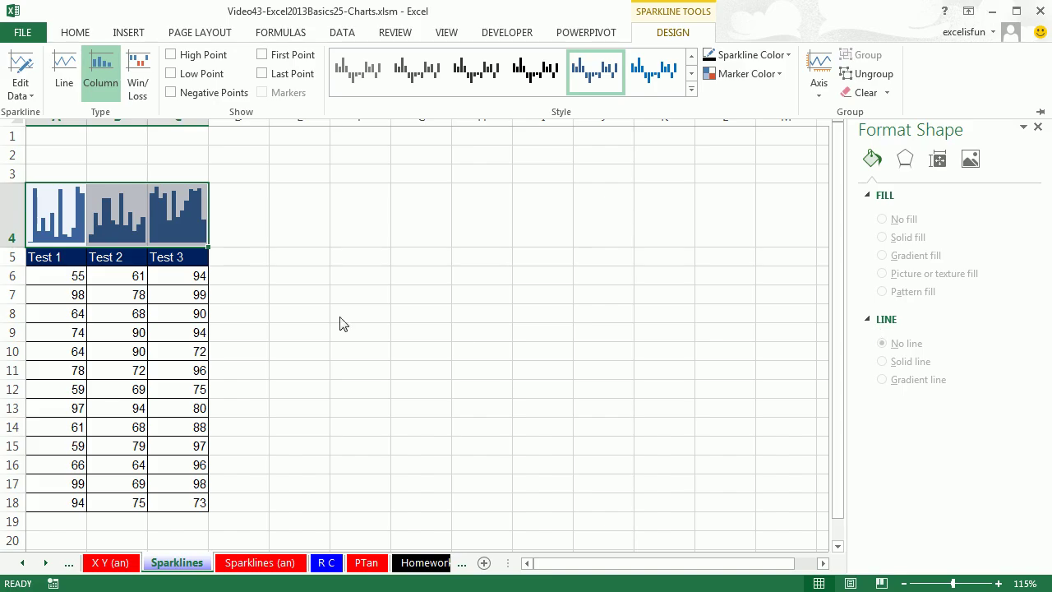
click(271, 281)
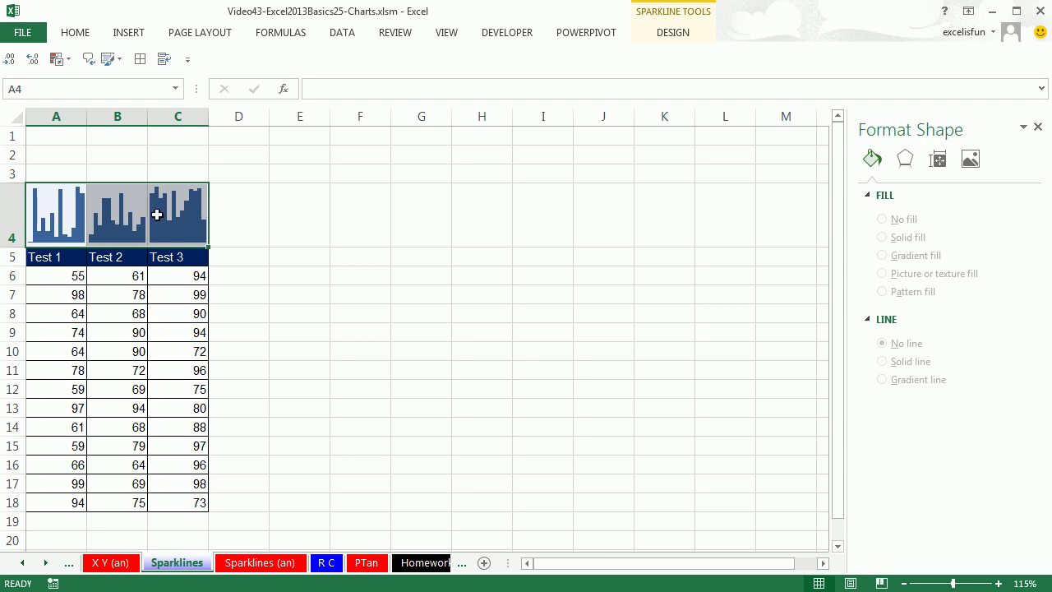
click(258, 277)
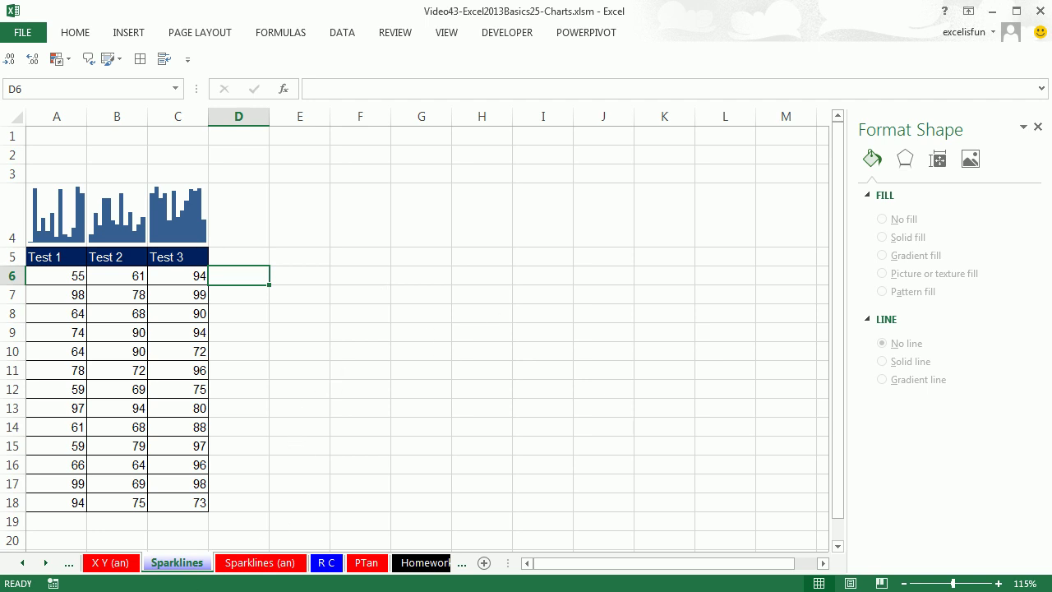
- Switch to the Chrome browser, load yahoo.com and open its Finance section
key(alt+Tab)
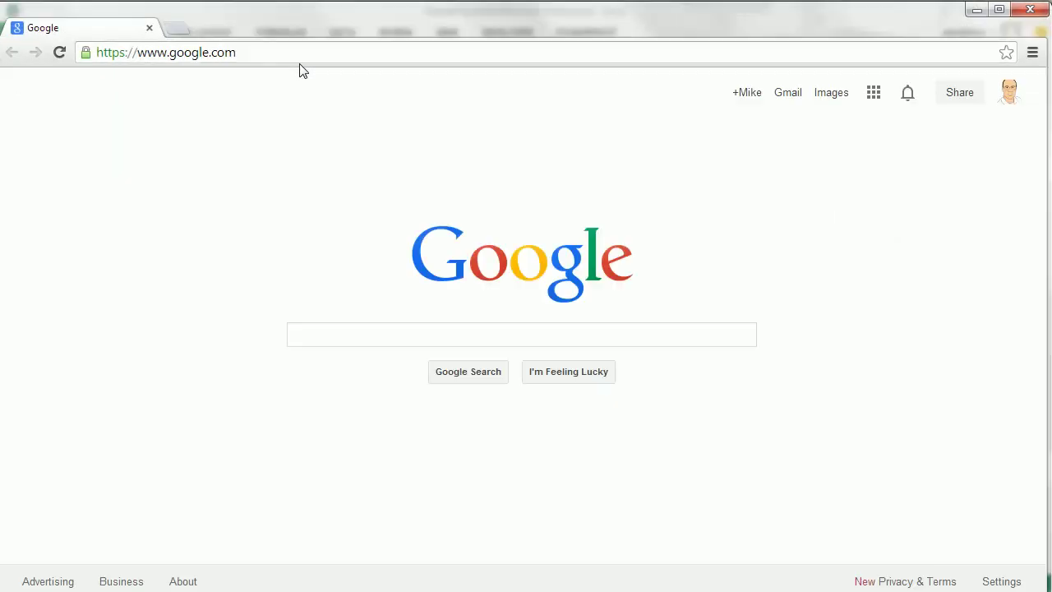
click(255, 51)
text(yahoo.c)
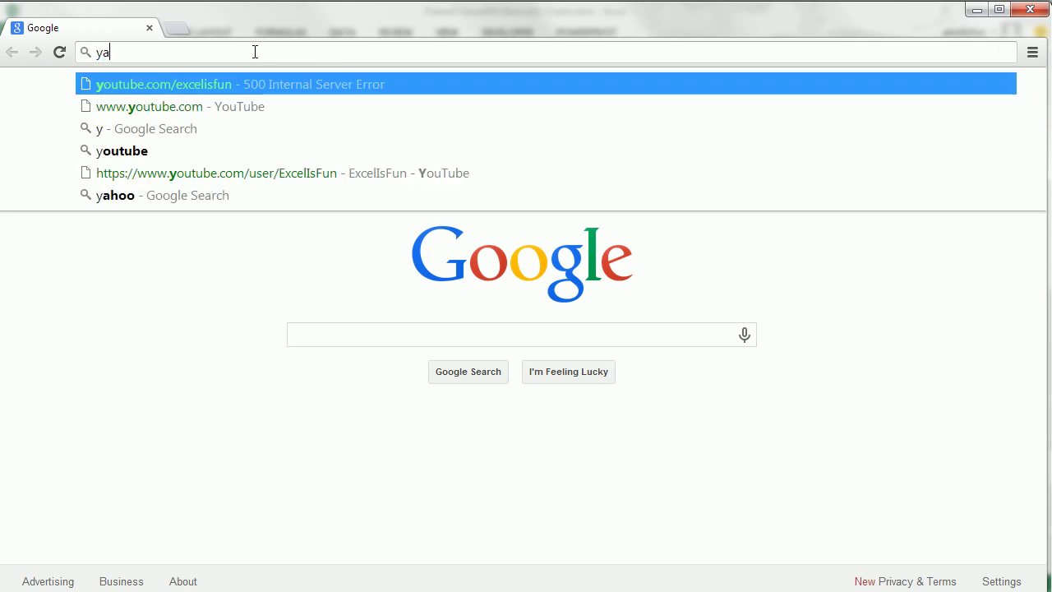
text(om)
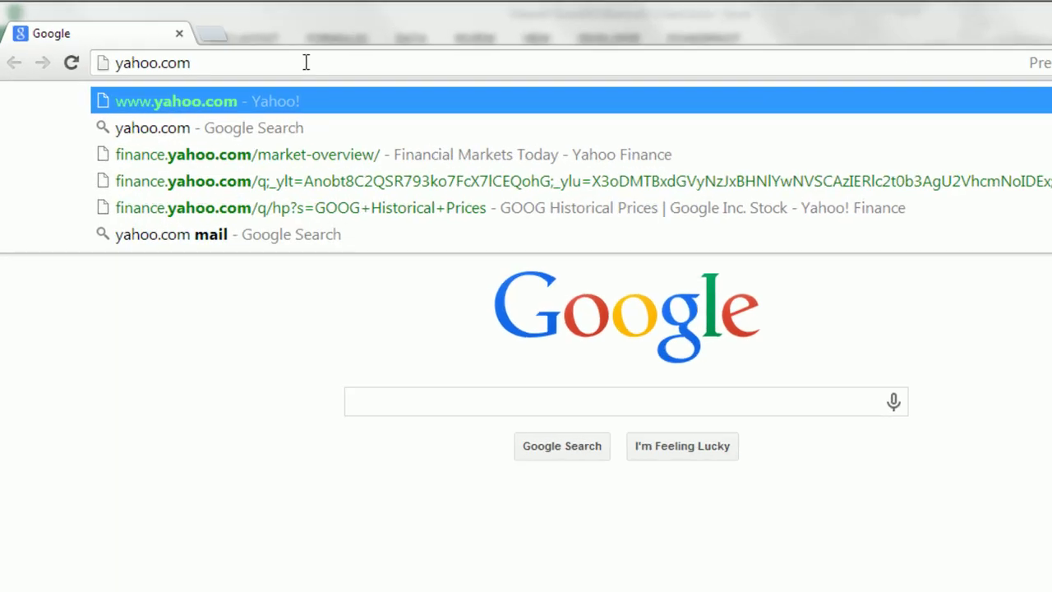
key(Return)
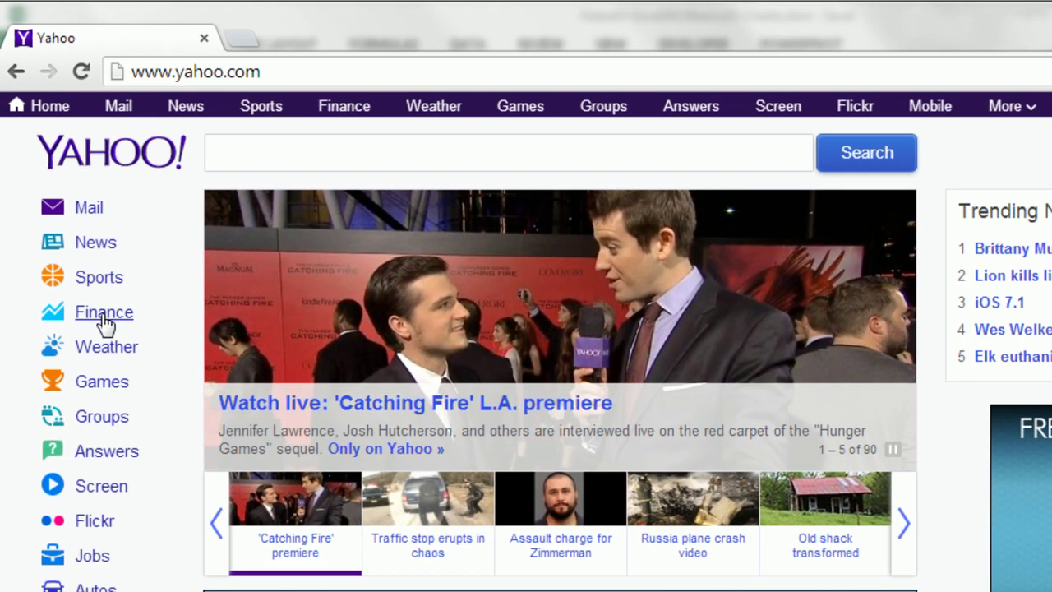
click(103, 317)
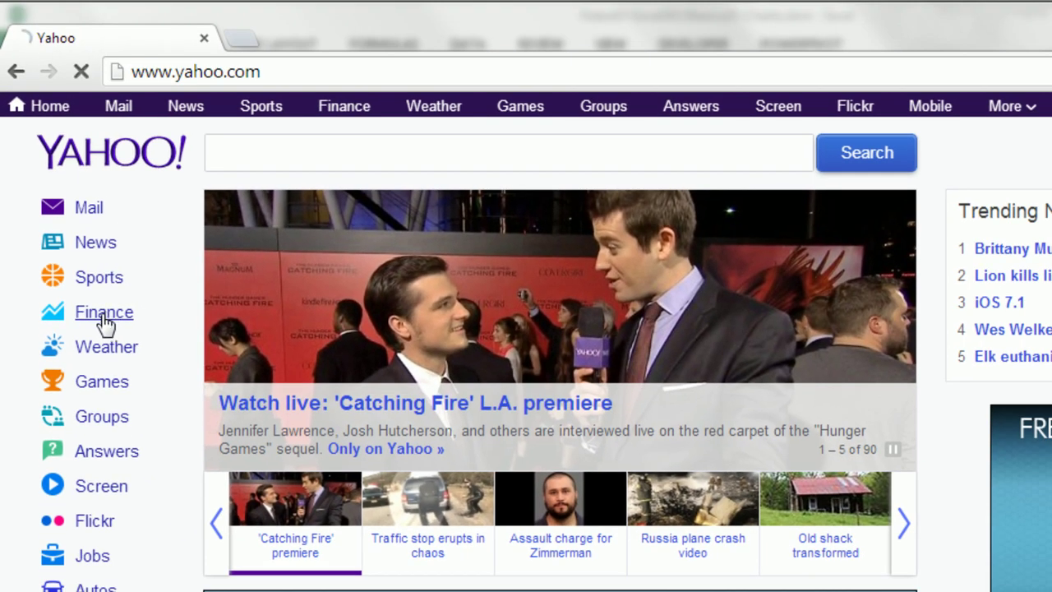
- Look up the Goog ticker and open Google Inc.'s Historical Prices table
click(349, 162)
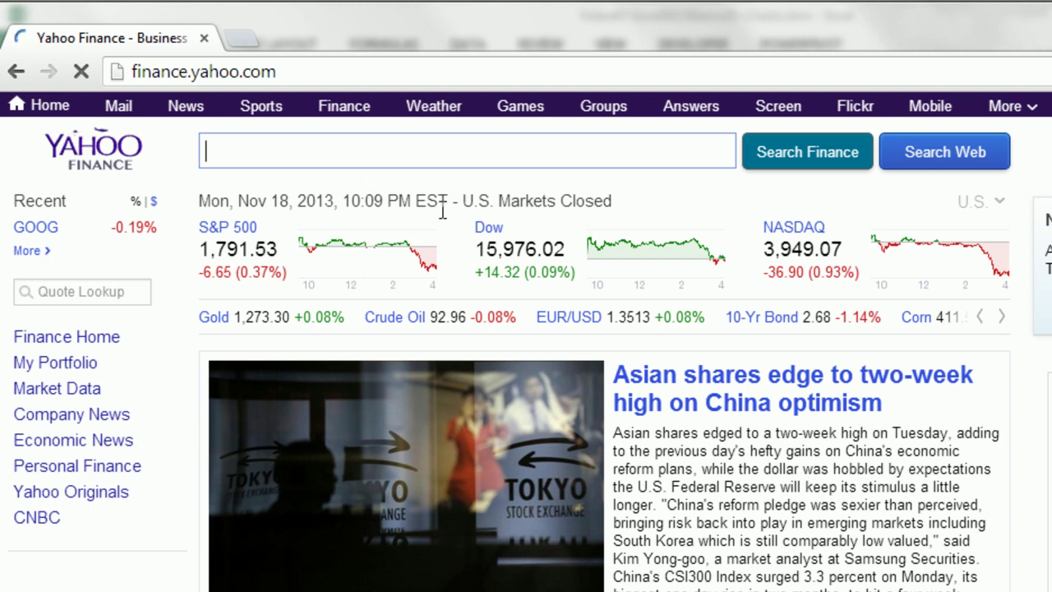
text(Goog)
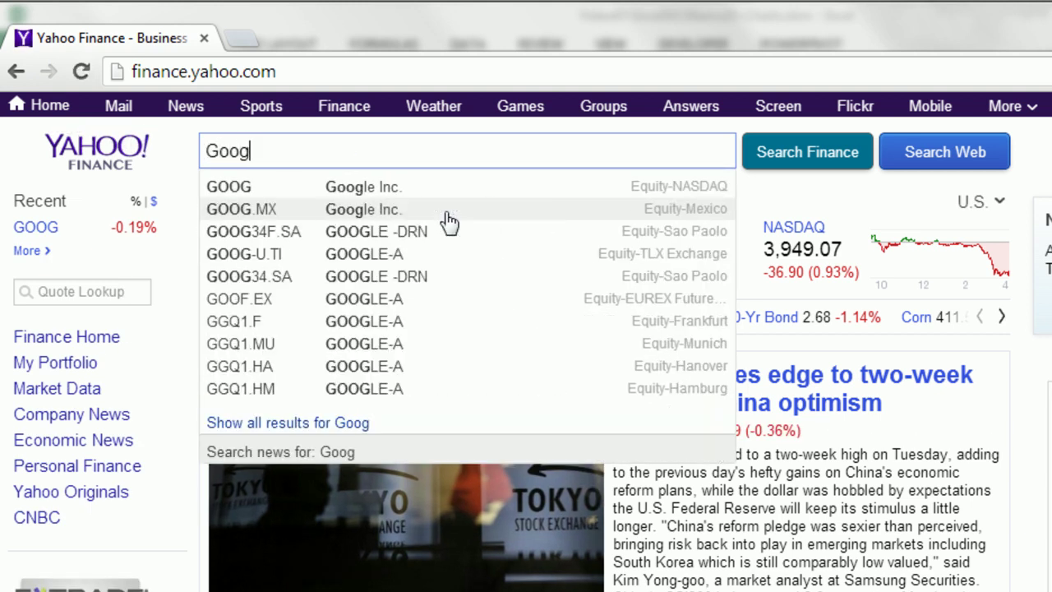
key(Return)
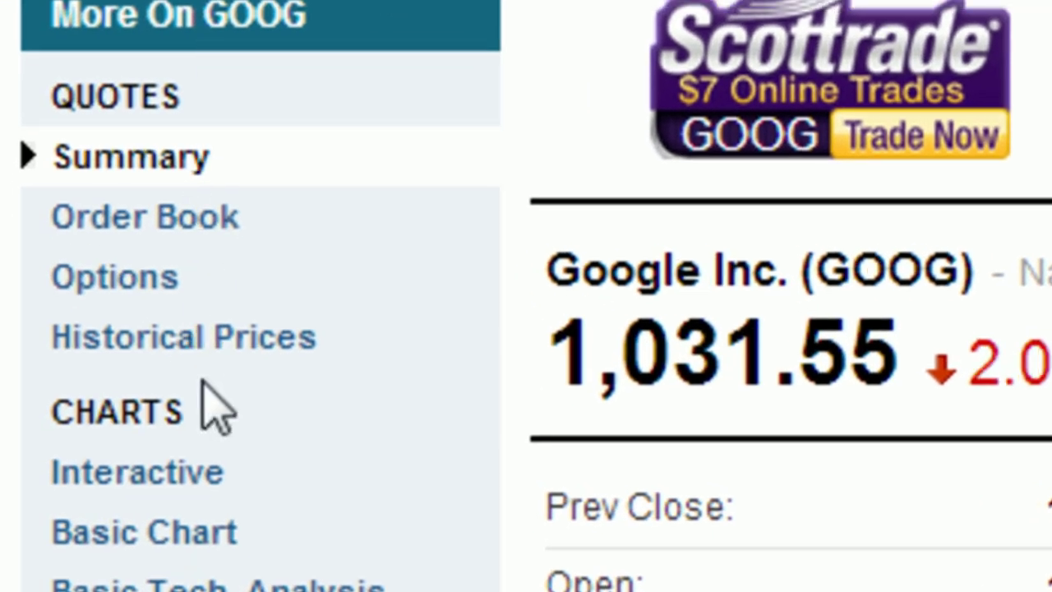
click(164, 339)
scroll(336, 307, down, 2)
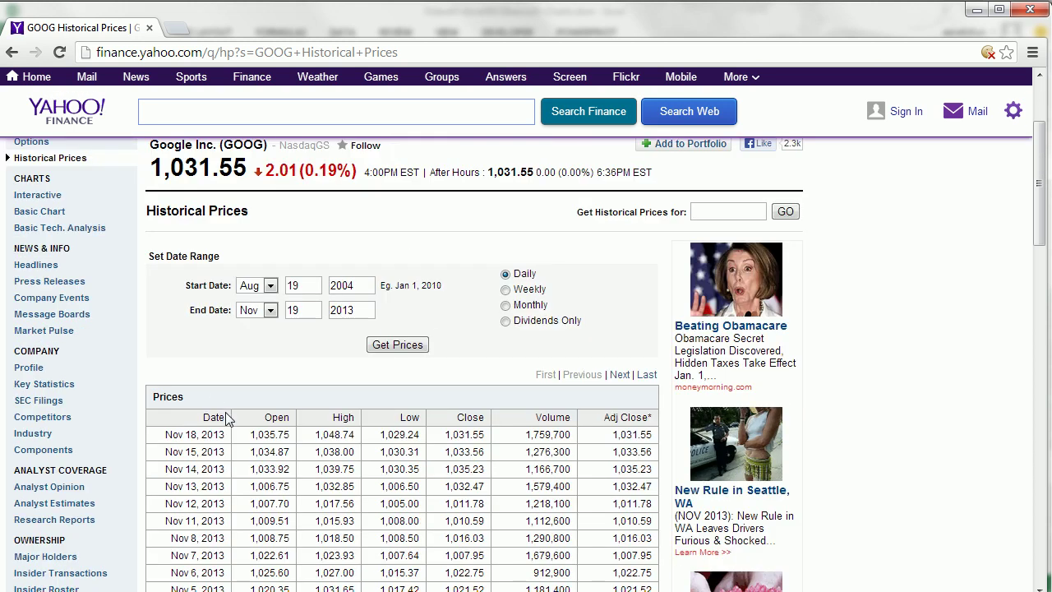
scroll(228, 419, down, 1)
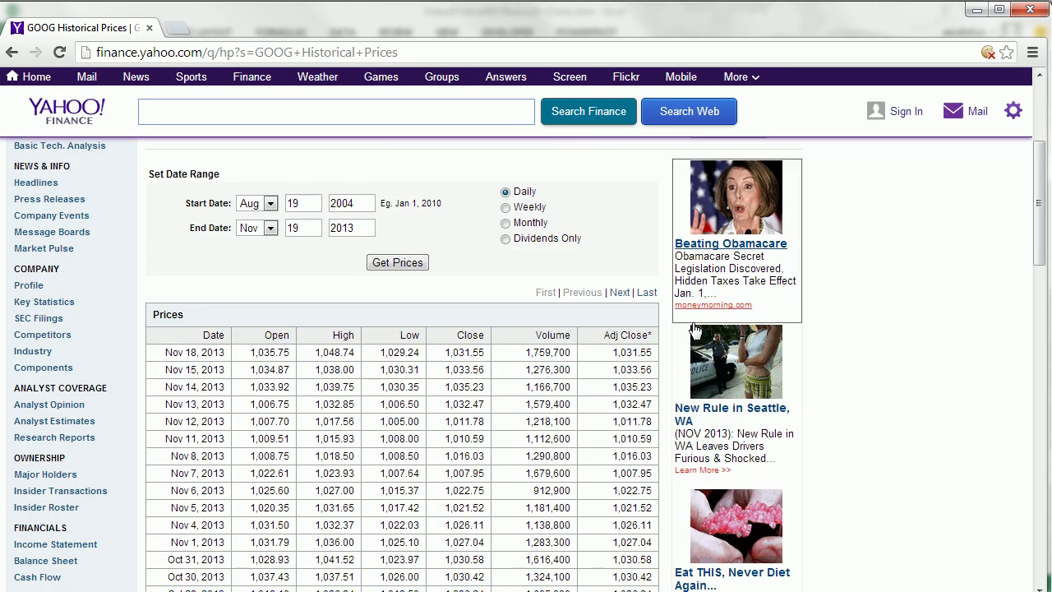
- Copy the whole daily price table, from the Date header through the Aug 16, 2013 row
drag(602, 337, 626, 457)
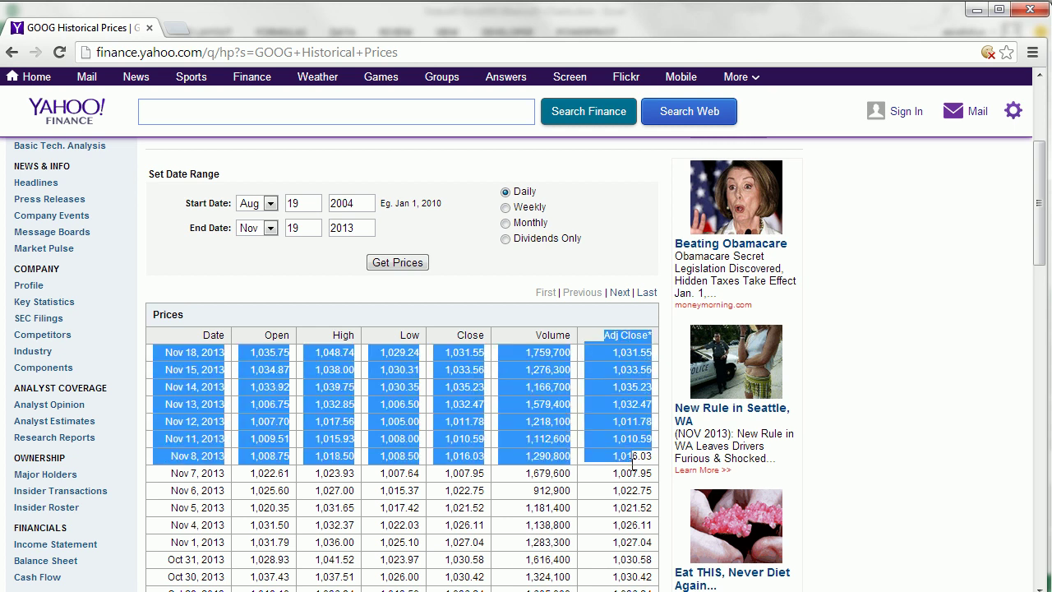
drag(201, 335, 657, 468)
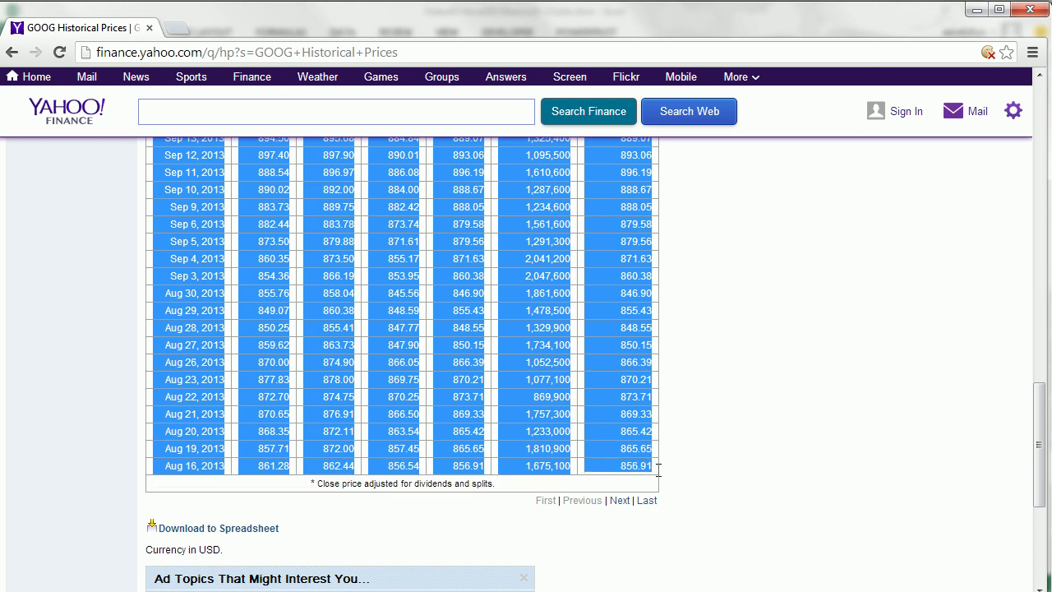
scroll(498, 356, up, 15)
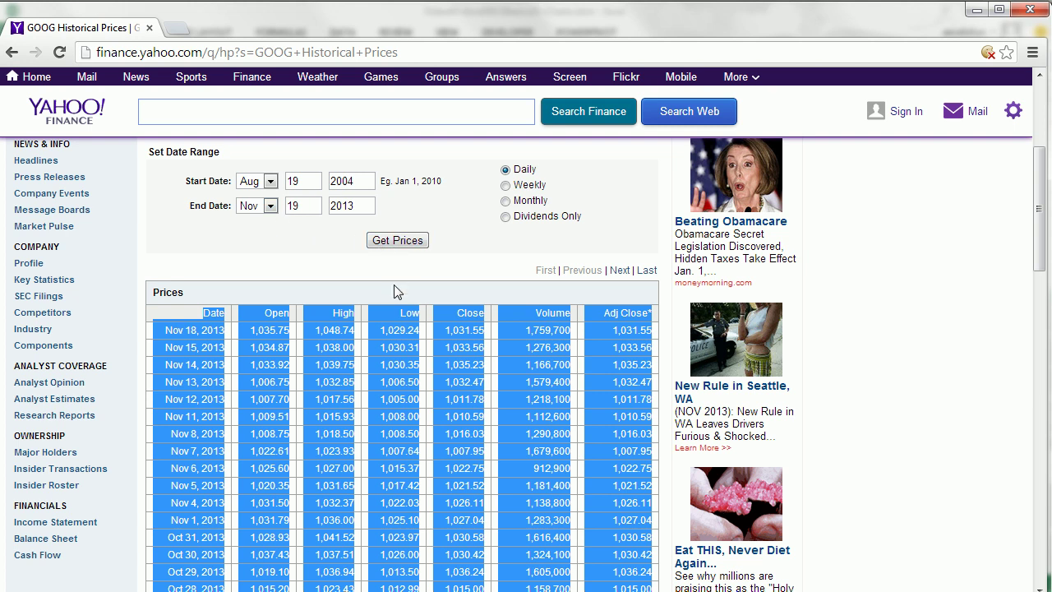
- Switch back to Excel and paste the copied stock prices at F5 as Text without formatting
key(alt+Tab)
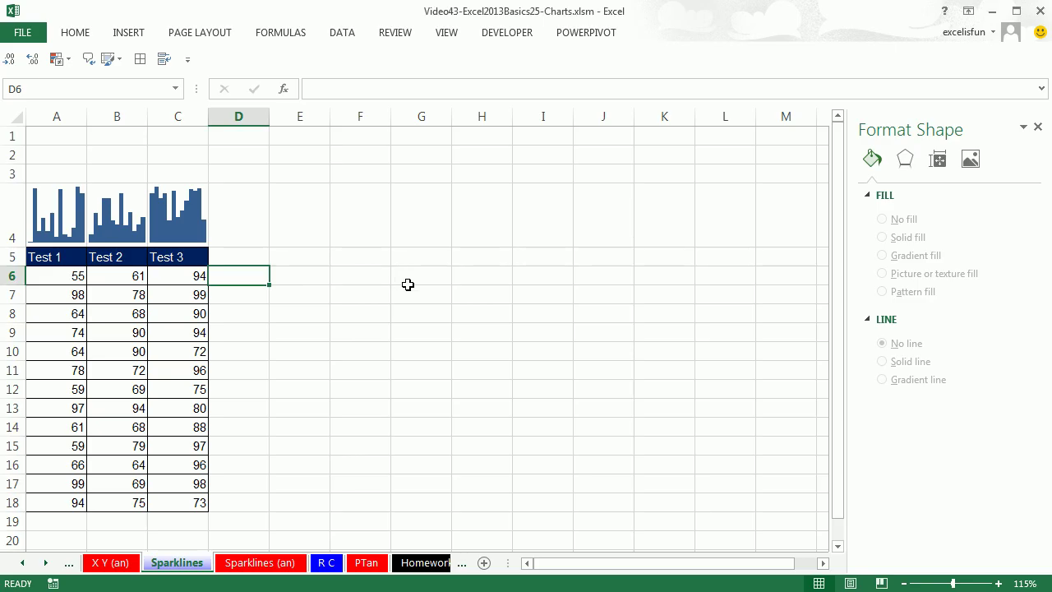
click(351, 249)
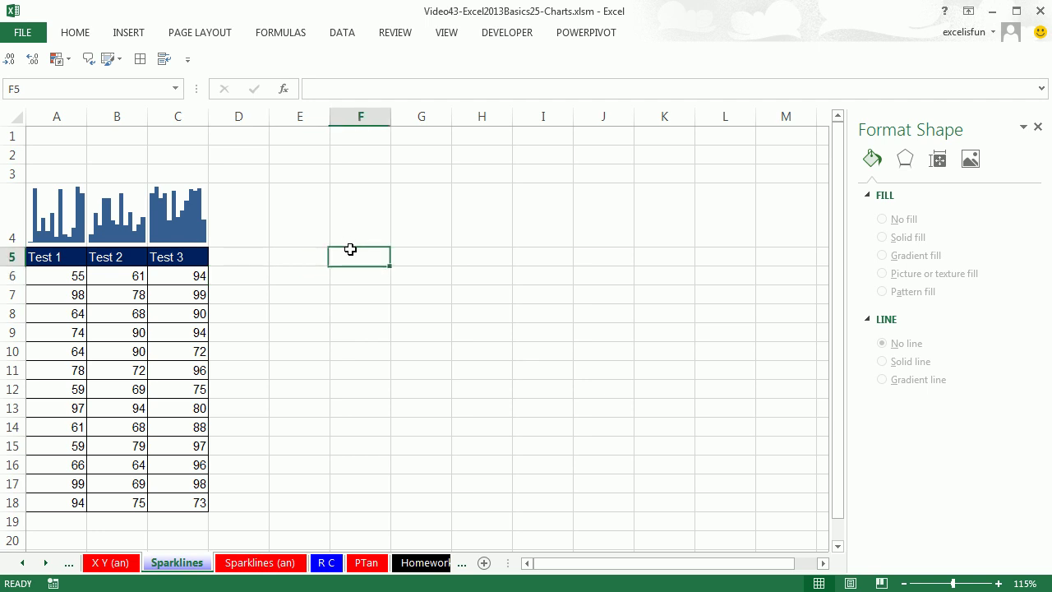
click(72, 36)
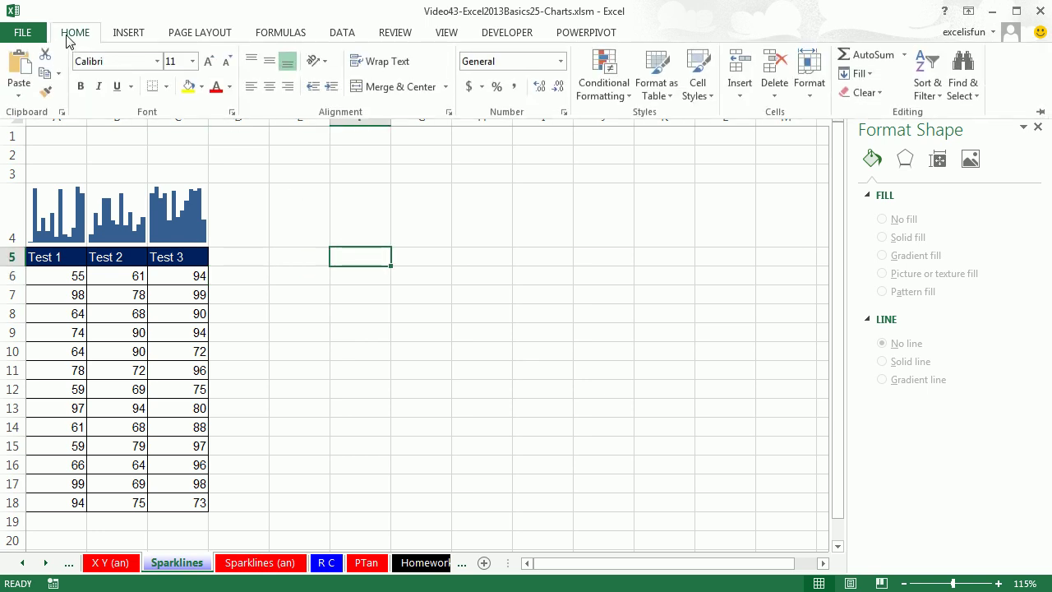
click(19, 96)
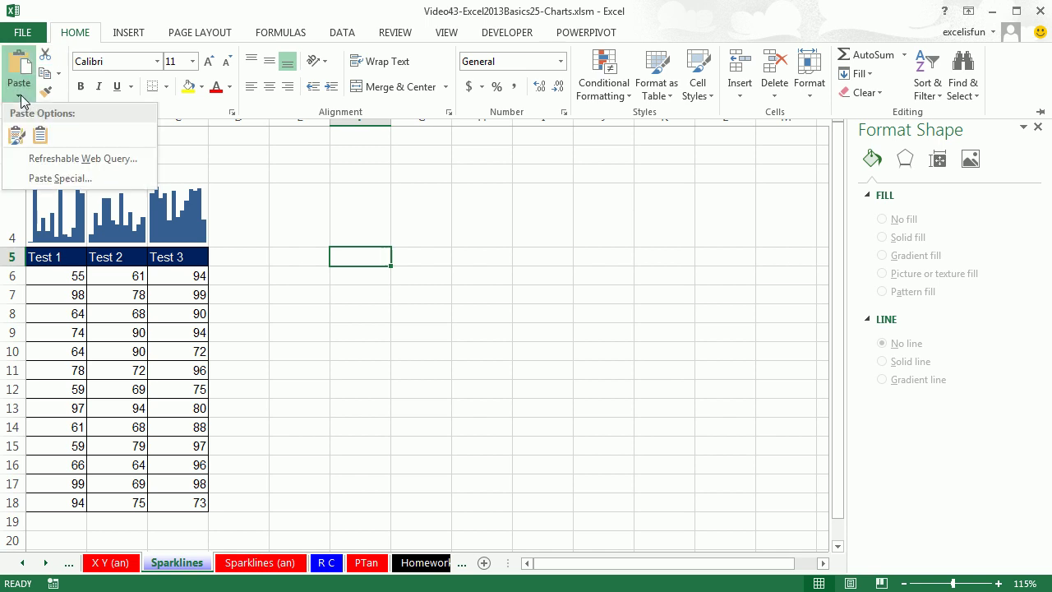
click(66, 179)
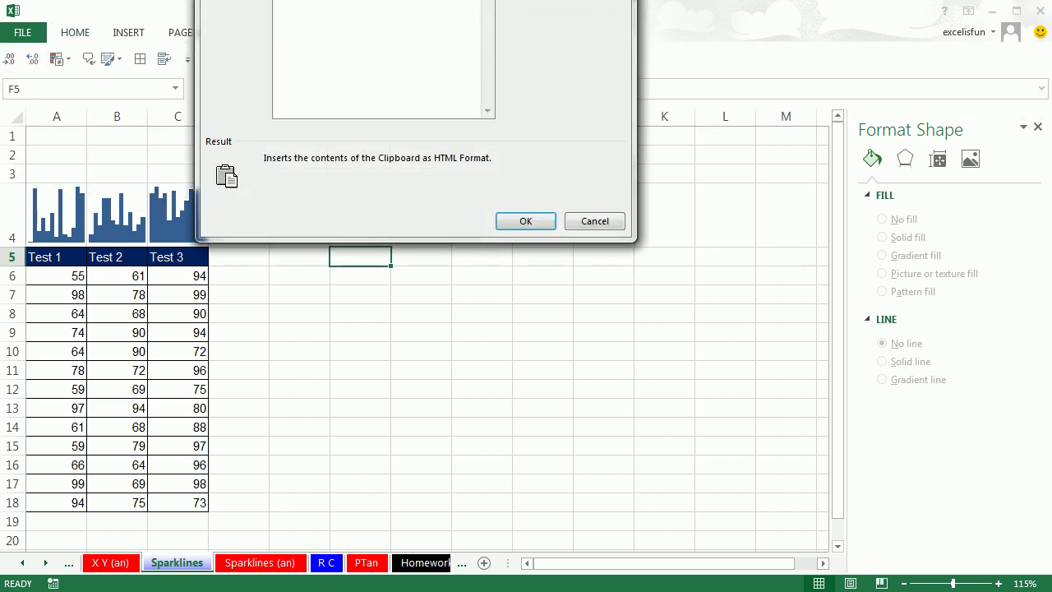
key(Down)
key(Down)
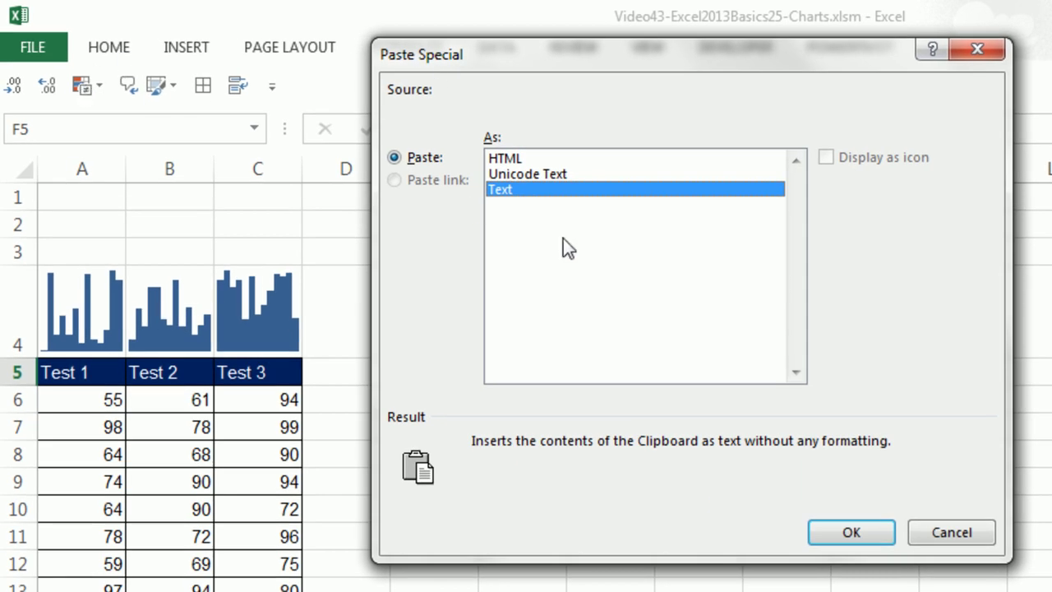
click(871, 534)
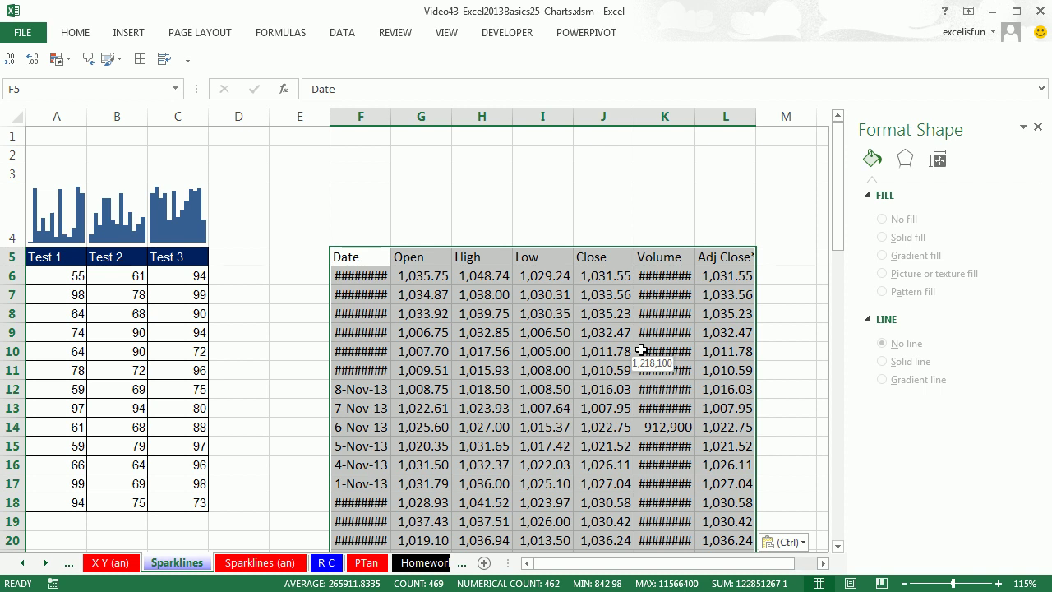
click(362, 174)
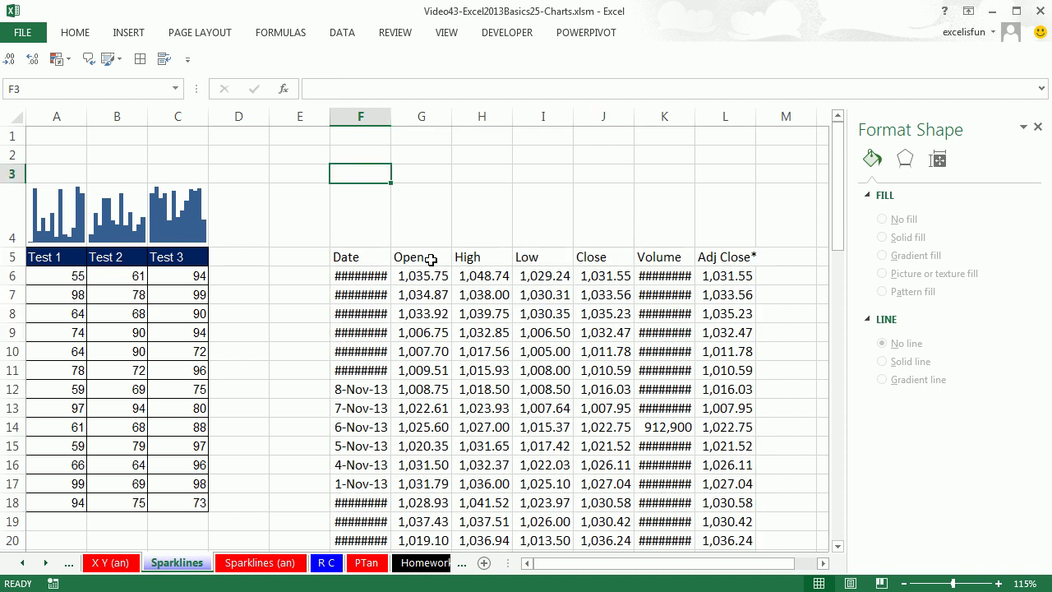
- Delete the contents of the Open, High, Low, Close and Volume columns in G5:K71
drag(413, 259, 664, 258)
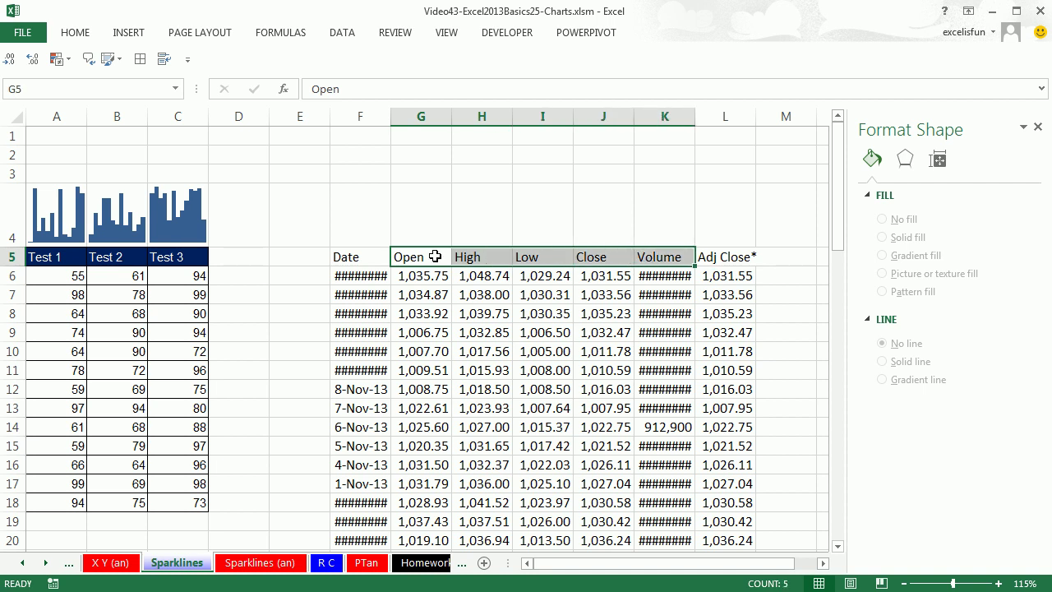
click(405, 255)
drag(405, 256, 673, 256)
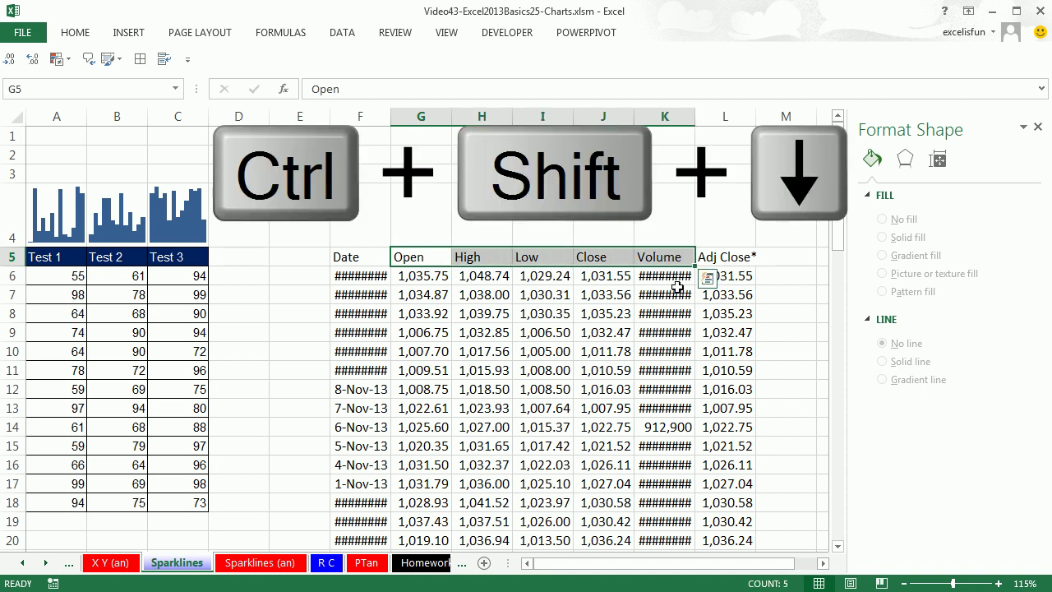
key(ctrl+shift+Down)
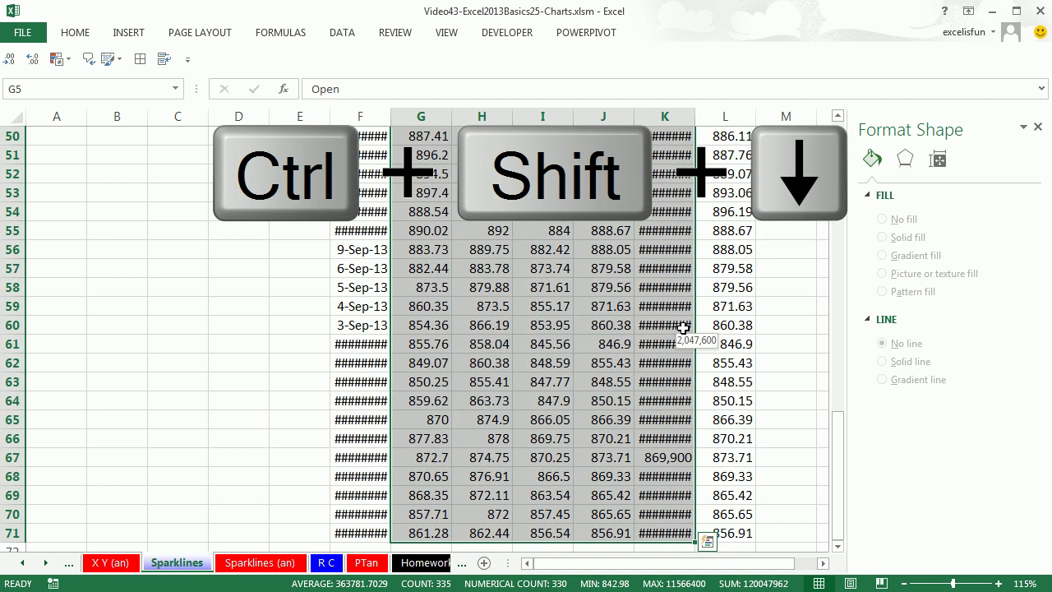
key(Delete)
scroll(682, 328, up, 15)
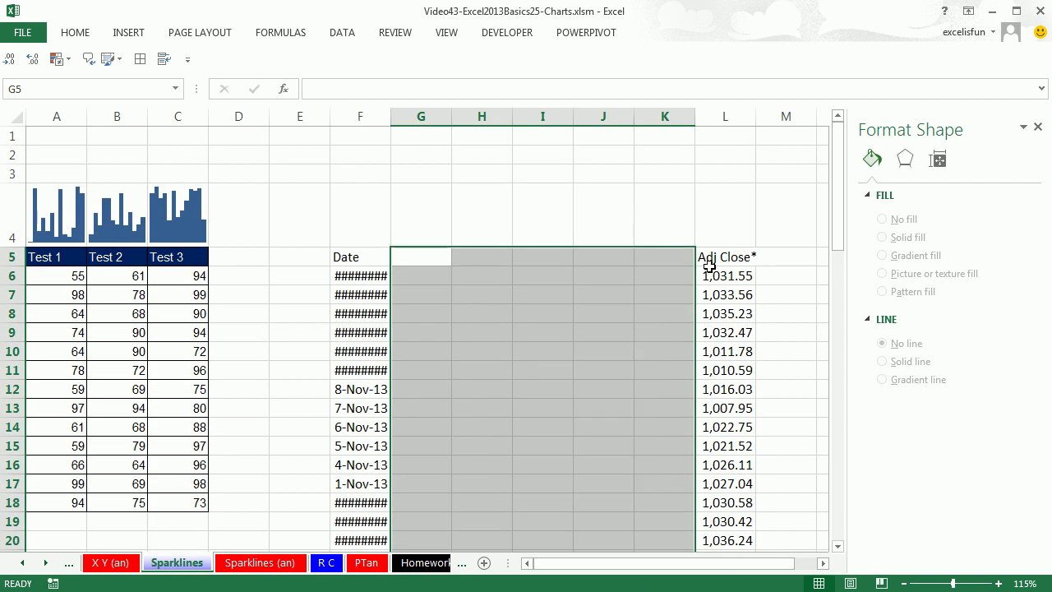
- Move the Adj Close* column next to the dates, starting at G5, and auto-fit the width of the Date column
click(709, 260)
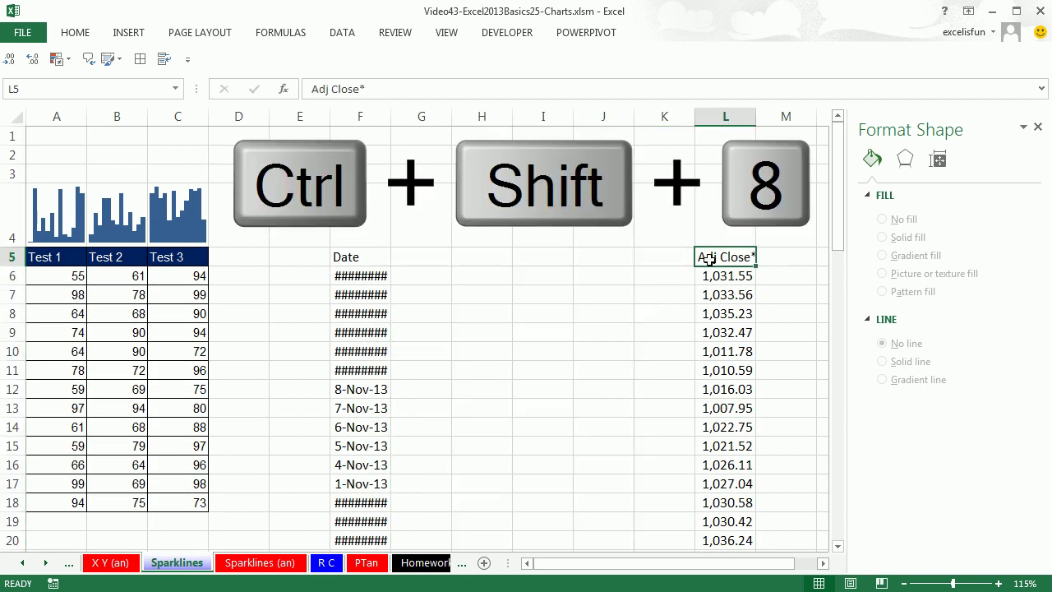
key(ctrl+shift+8)
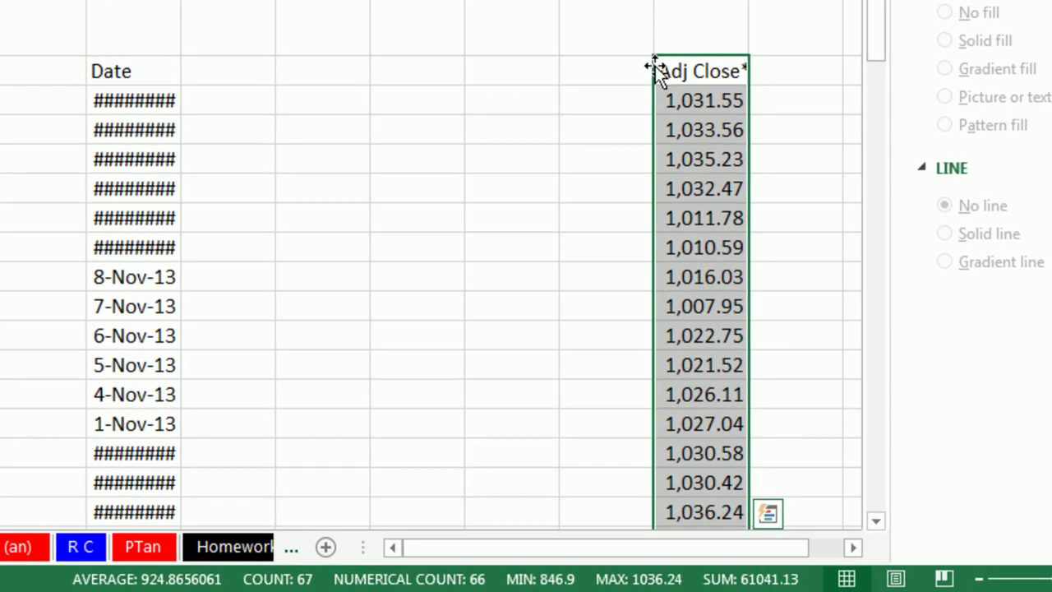
drag(658, 73, 223, 72)
click(392, 115)
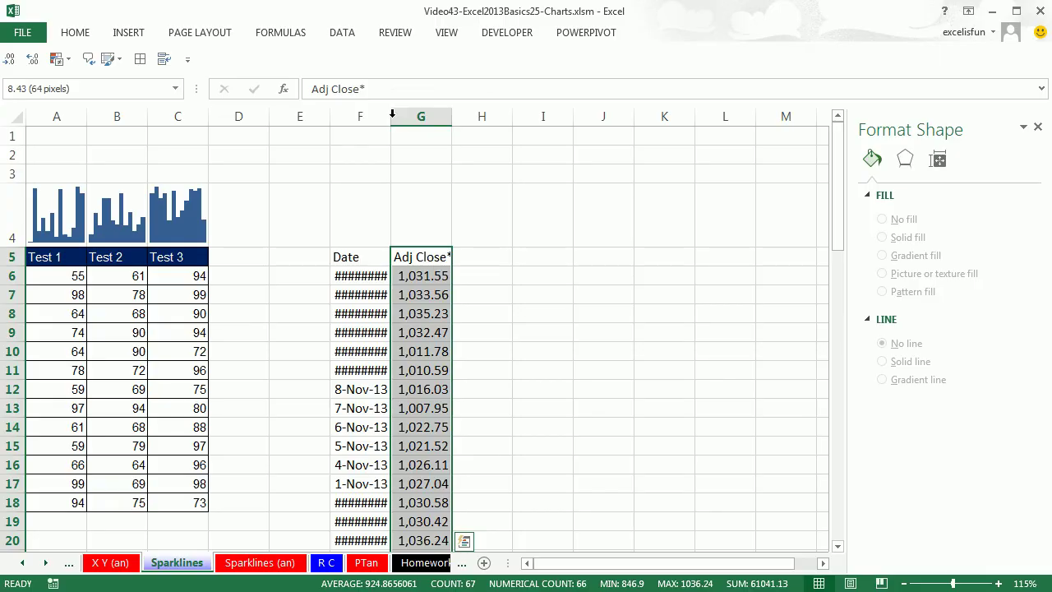
double_click(392, 115)
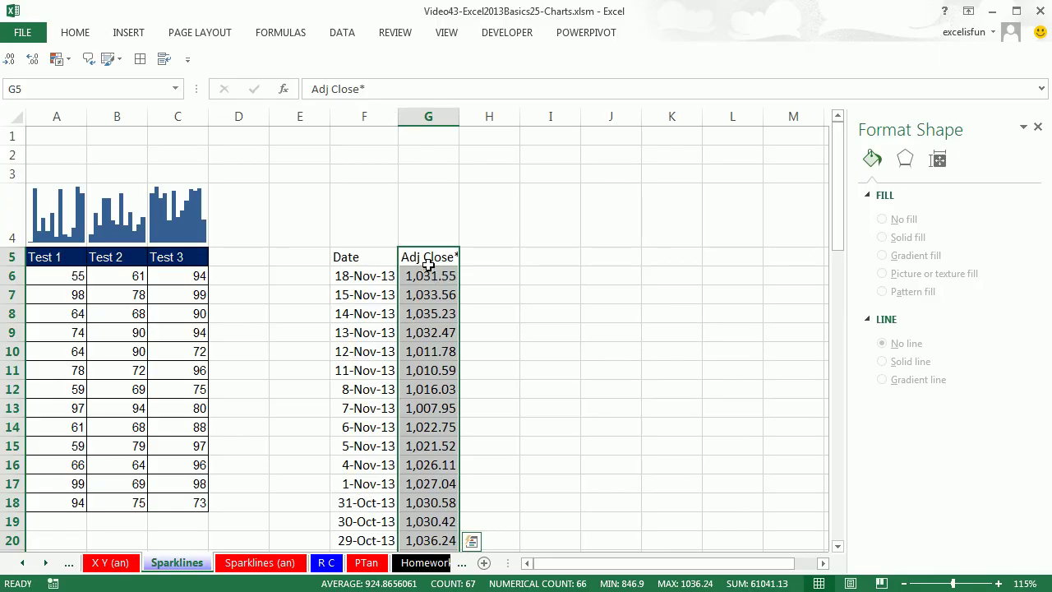
- Replace the Adj Close* header in G5 with Goog Stock Price
click(426, 263)
text(G)
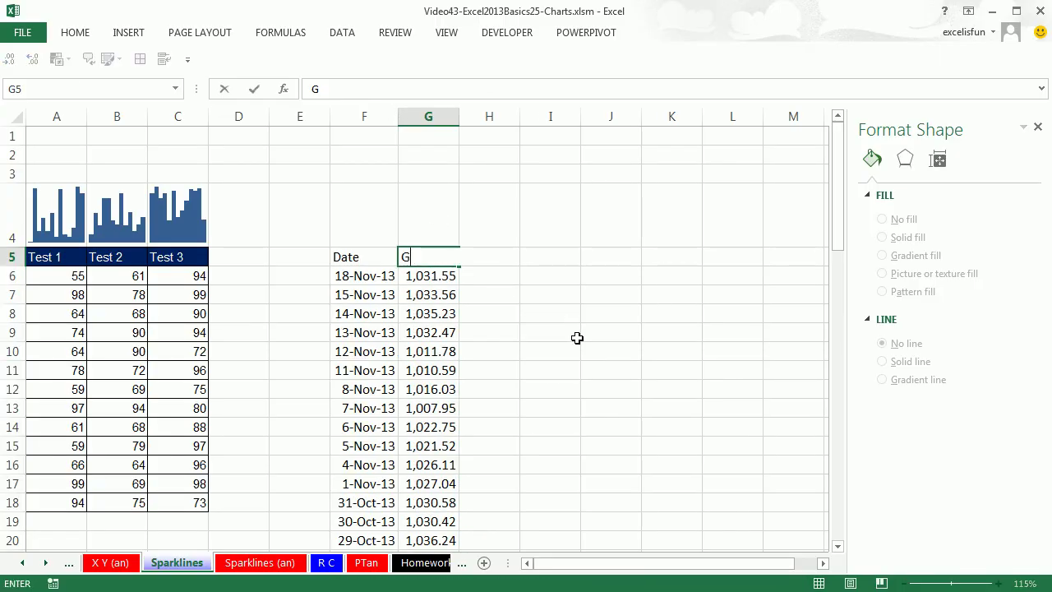
text(oog Stock Price)
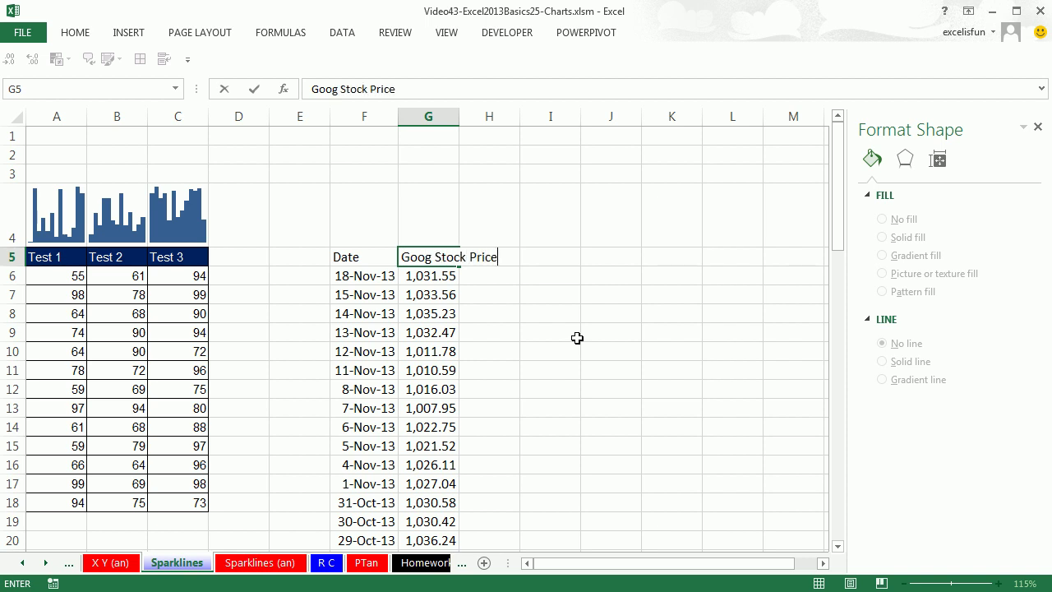
key(Return)
- Bold the Date and Goog Stock Price headers and widen column G to fit its full header text
drag(383, 259, 432, 256)
key(ctrl+b)
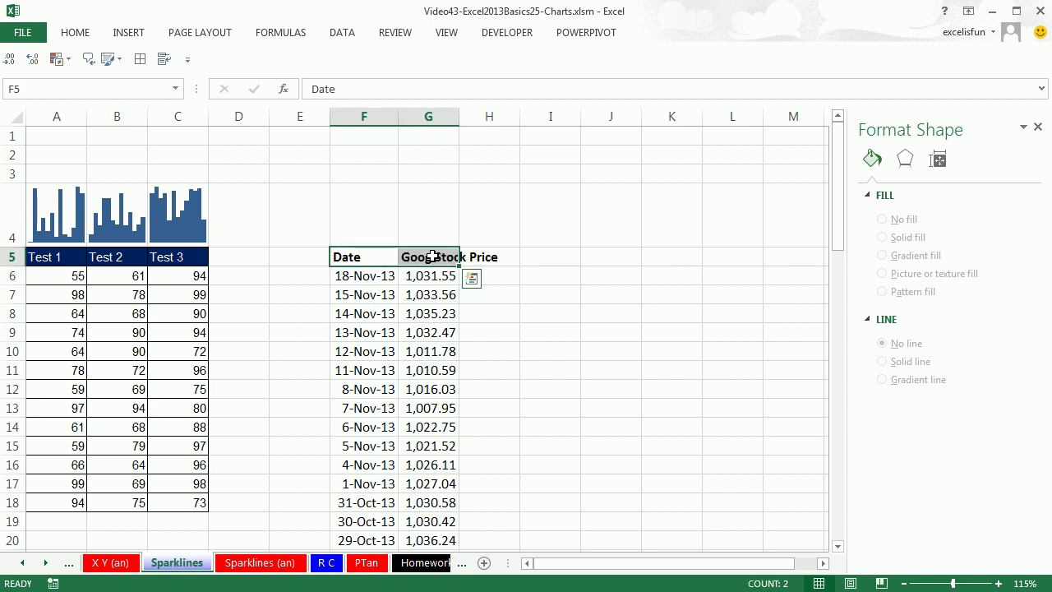
click(442, 117)
drag(458, 116, 523, 130)
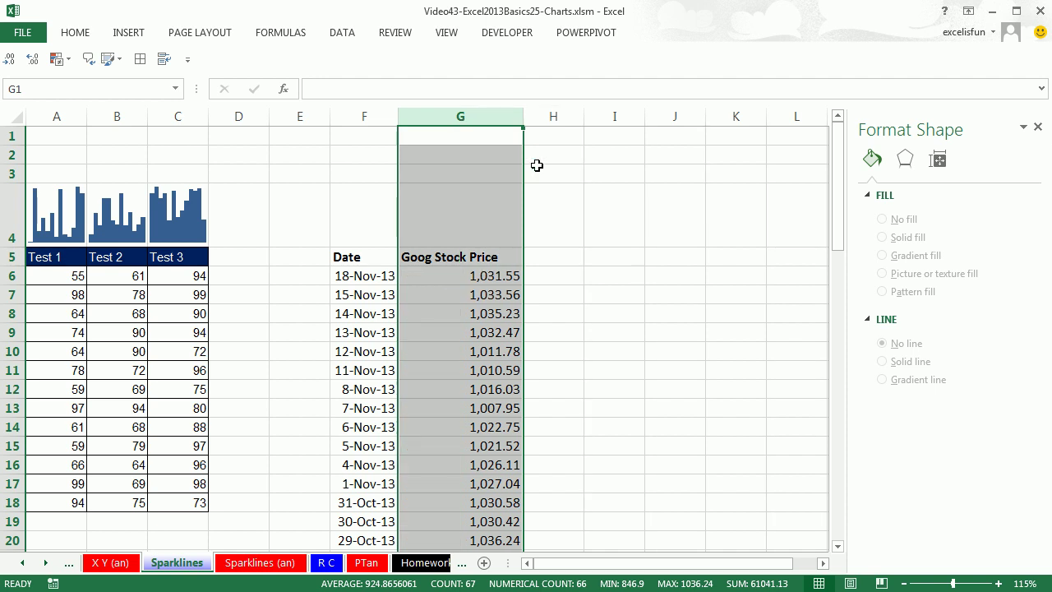
- Insert a line sparkline in G4 using the stock prices in G6:G71 as its data range
click(465, 232)
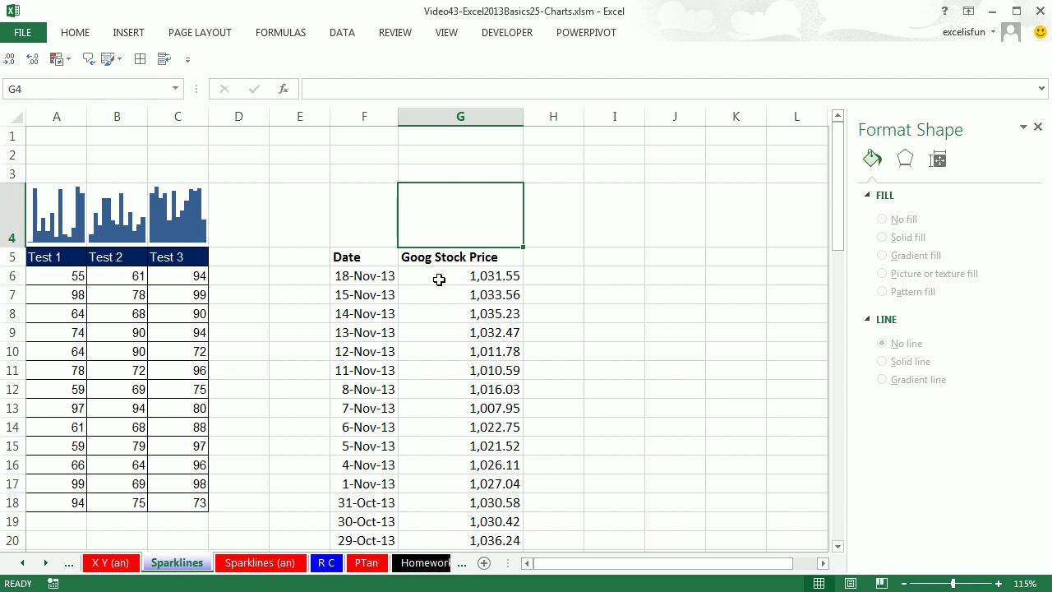
click(117, 34)
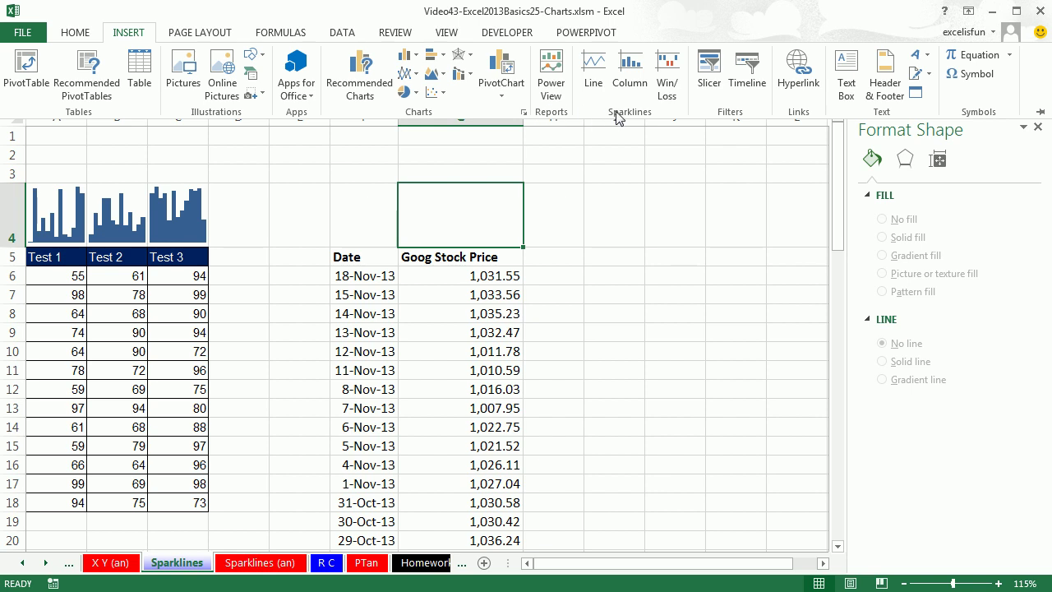
click(594, 69)
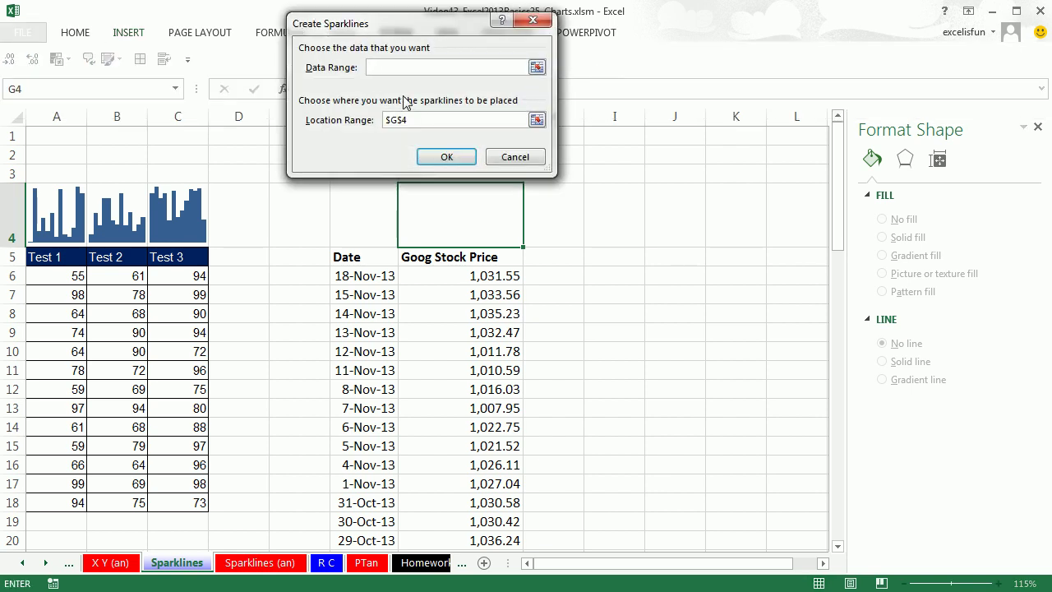
click(471, 279)
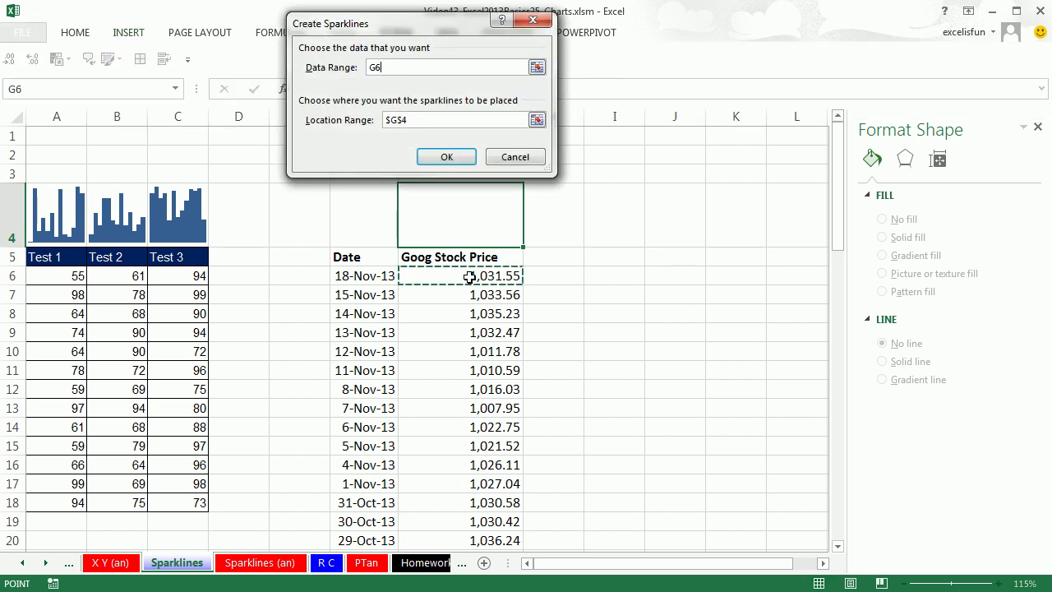
key(ctrl+shift+Down)
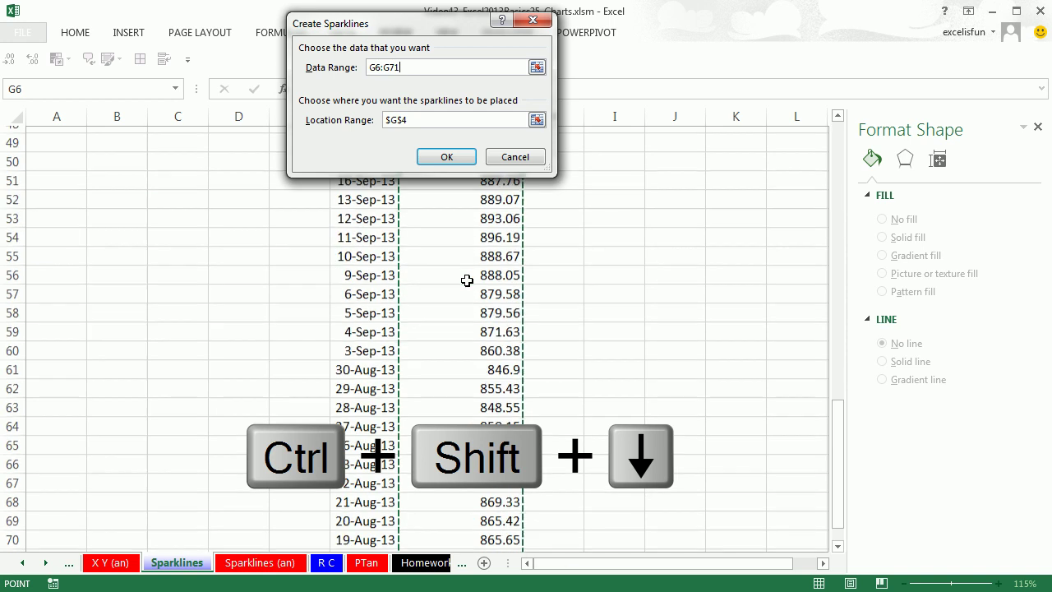
click(444, 157)
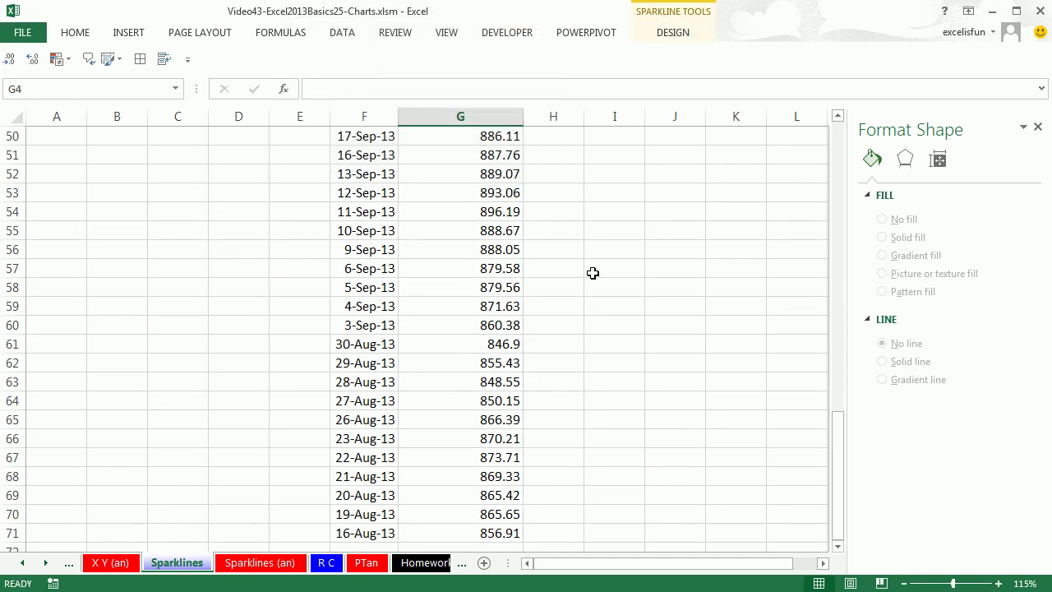
scroll(608, 313, up, 17)
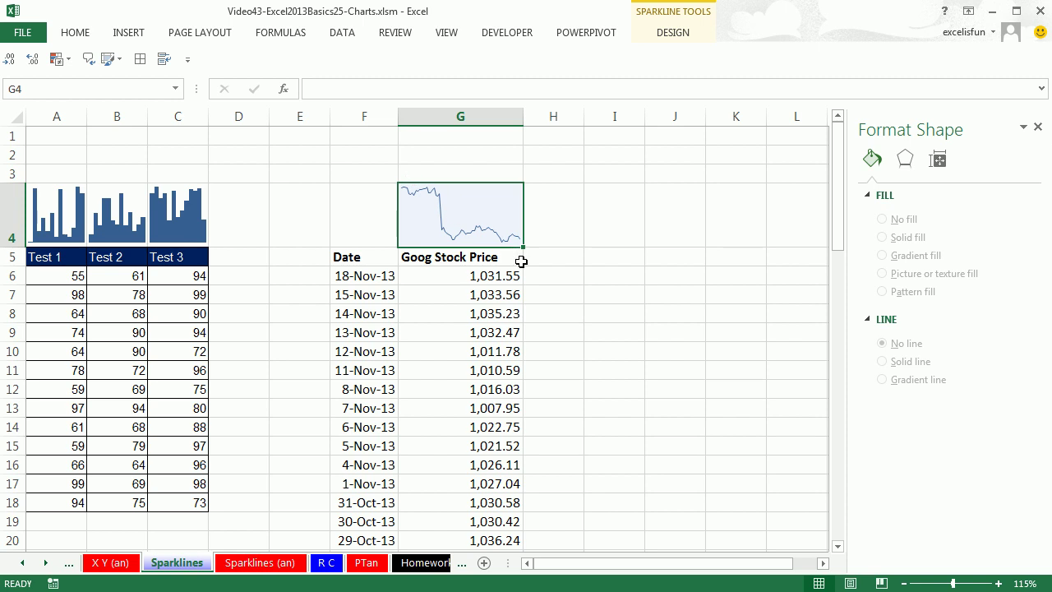
- Sort the stock price data by the Date column from oldest to newest and check the reordered rows
click(346, 280)
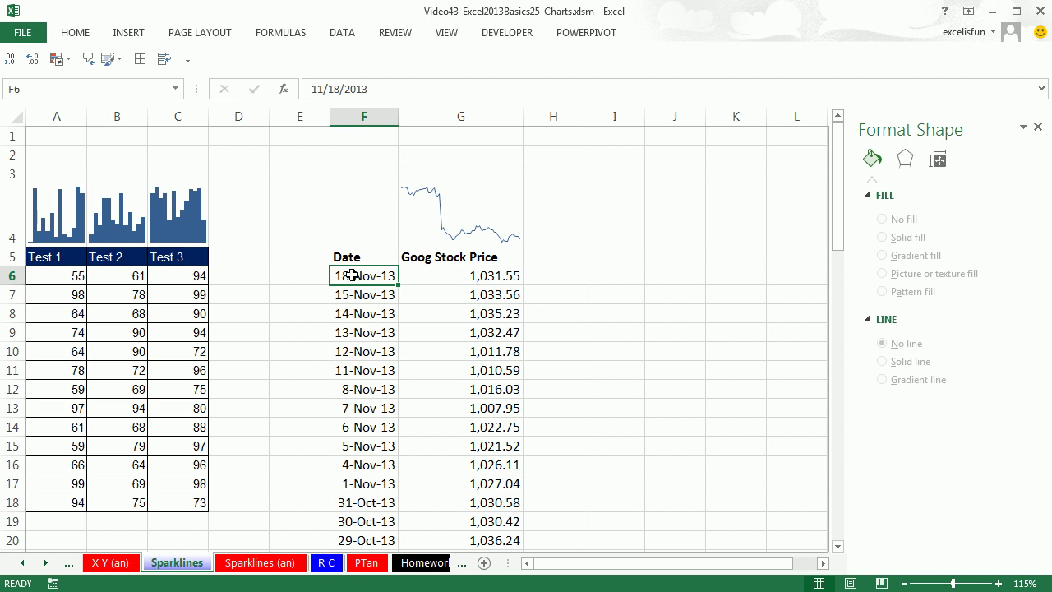
right_click(351, 277)
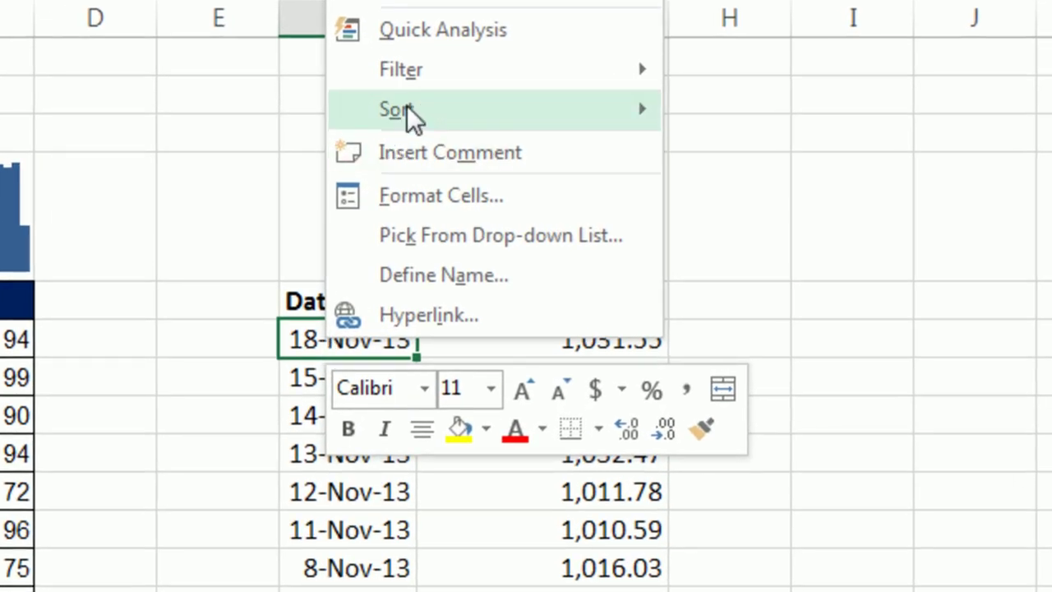
mouse_move(394, 158)
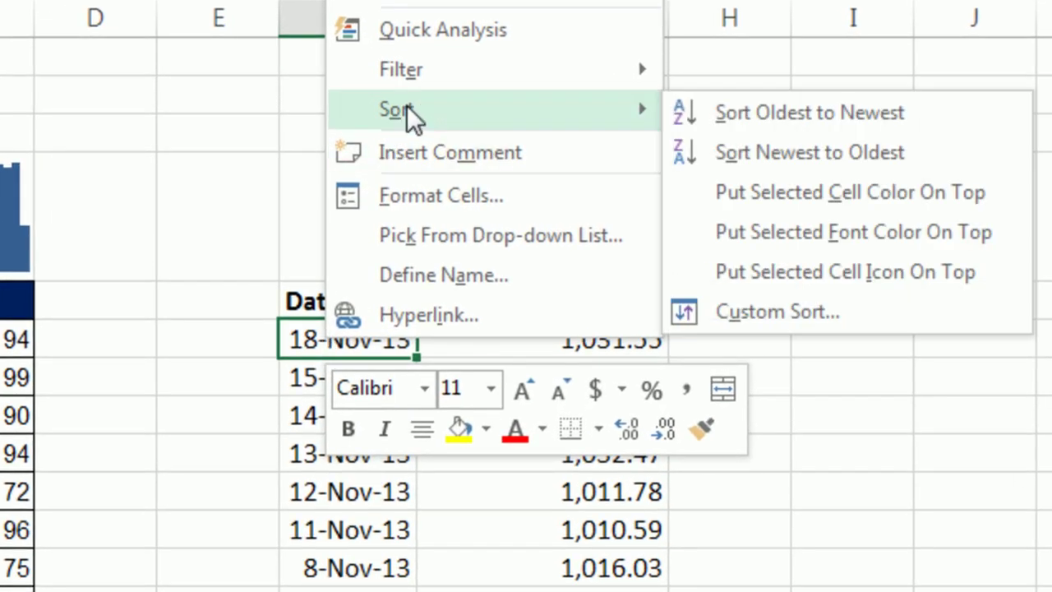
click(824, 116)
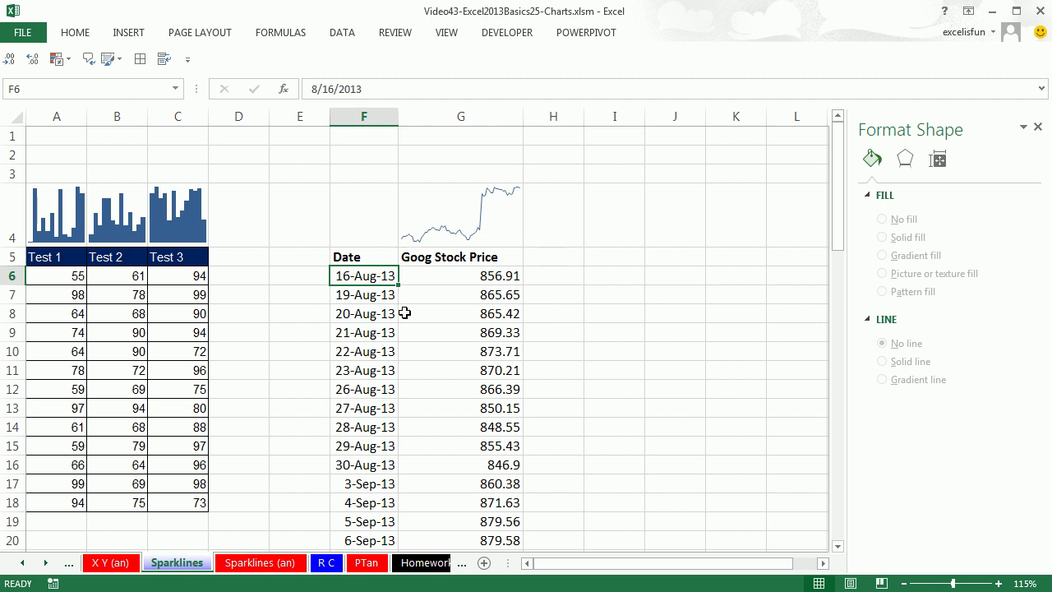
scroll(397, 319, down, 18)
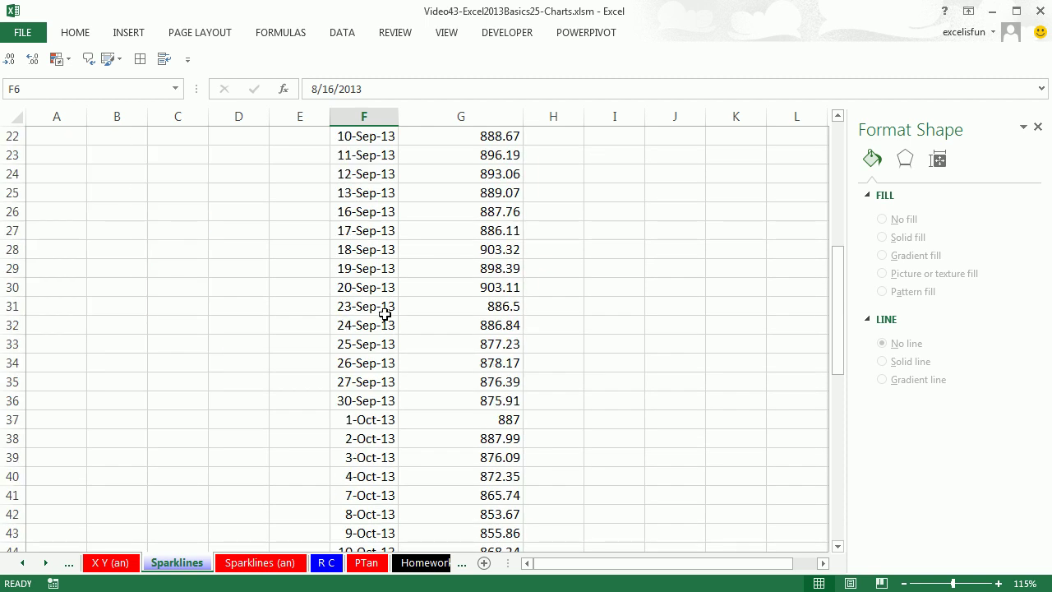
scroll(389, 315, down, 1)
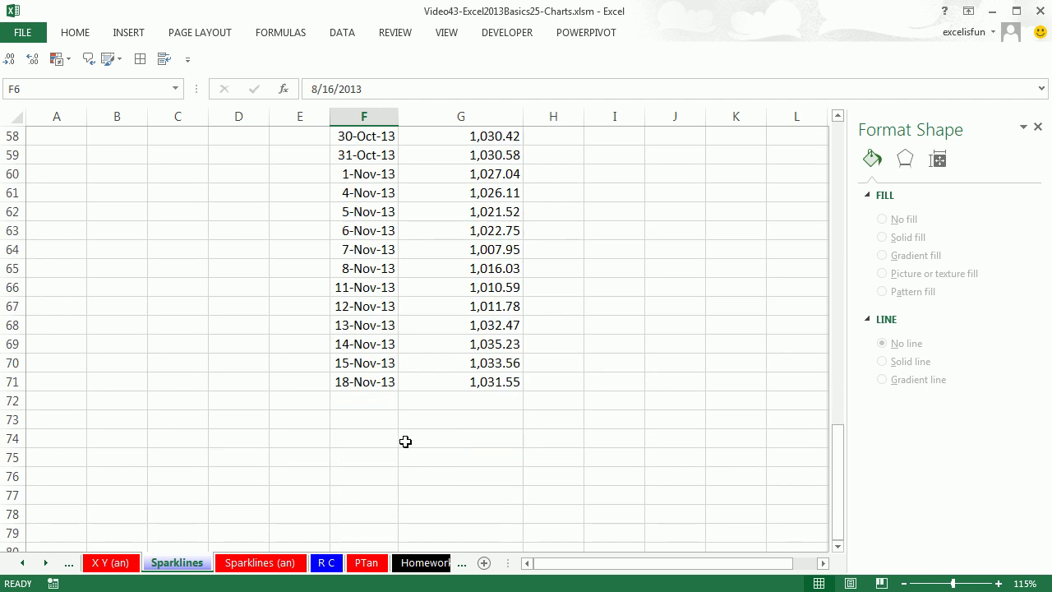
scroll(411, 395, up, 19)
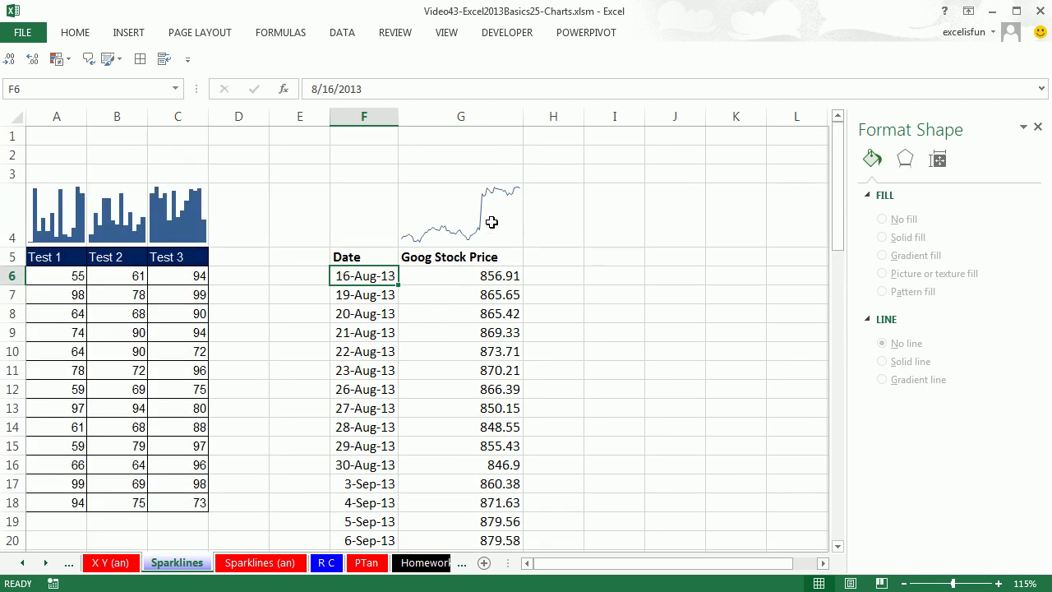
- Convert the stock price range F5:G71 into an Excel table with headers
click(491, 221)
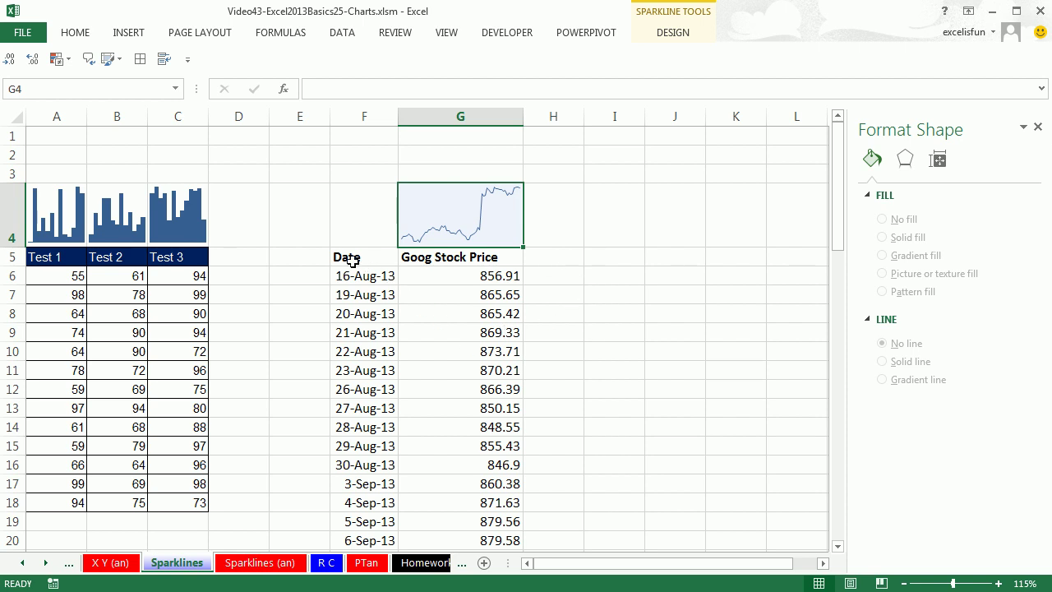
drag(352, 259, 442, 265)
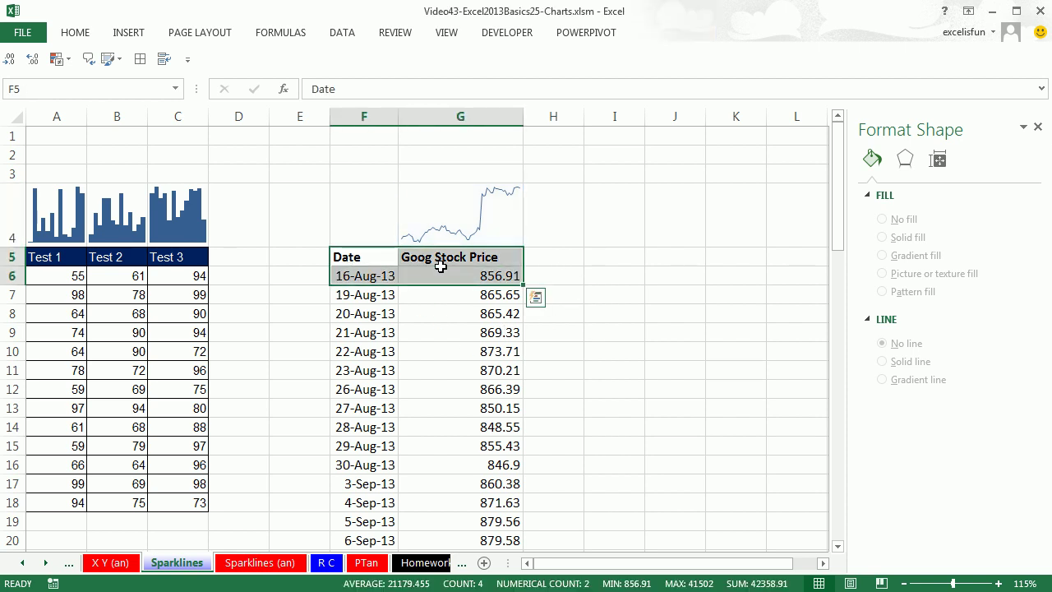
key(ctrl+shift+Down)
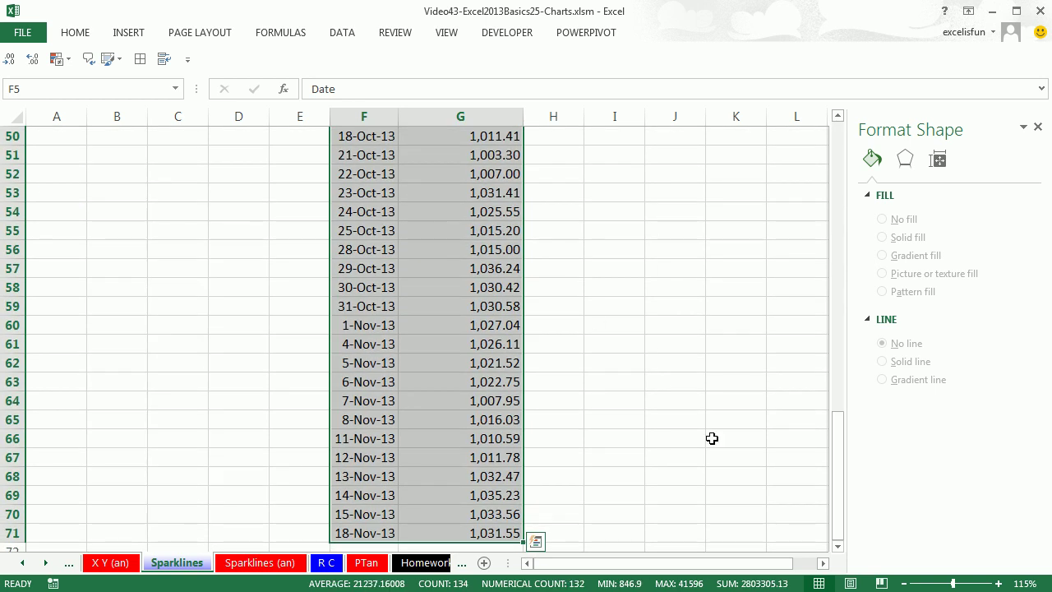
drag(836, 491, 828, 173)
click(123, 35)
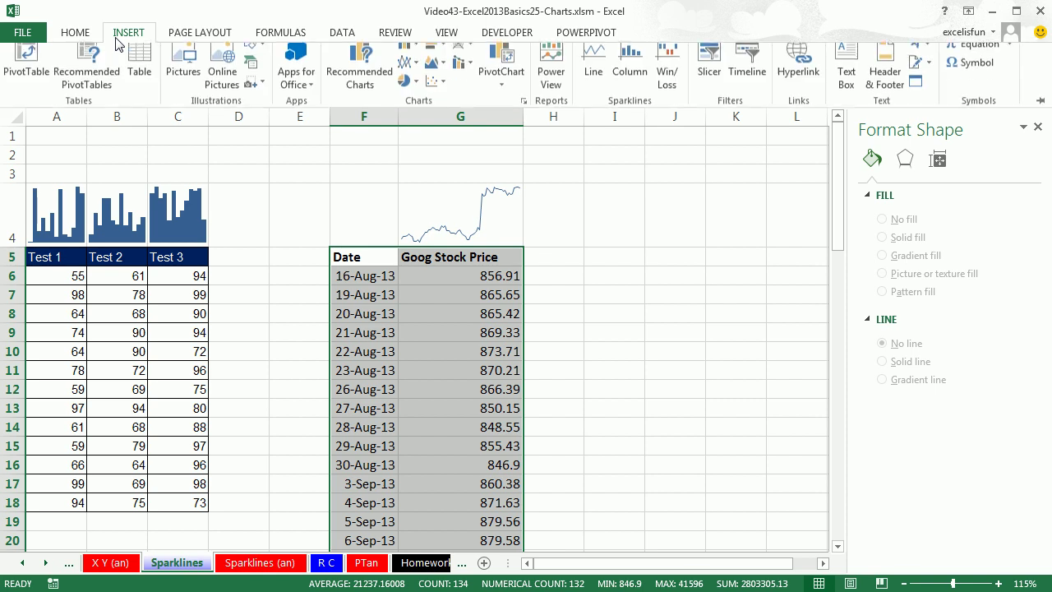
click(139, 74)
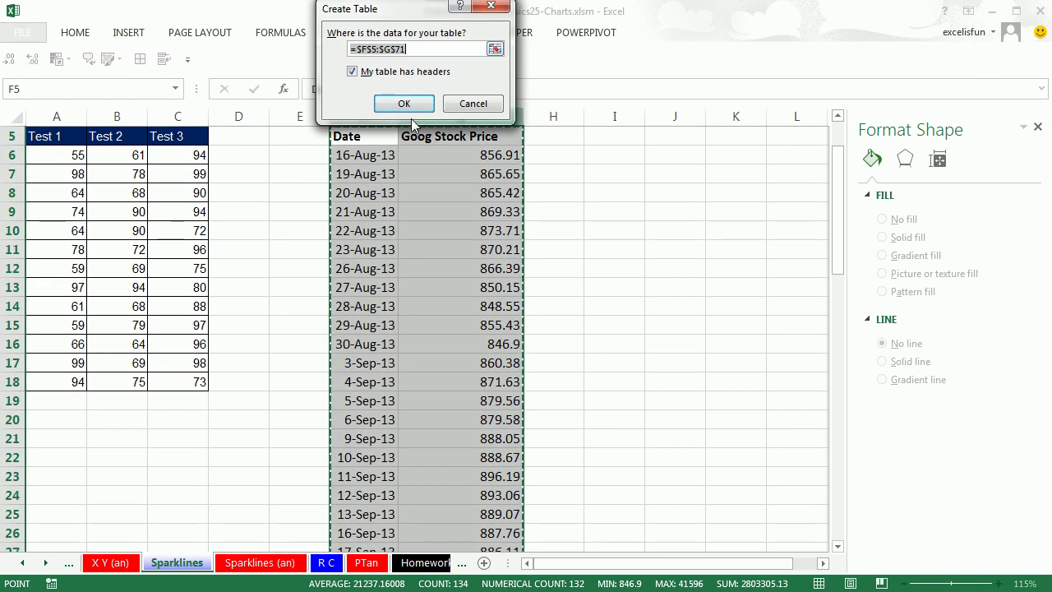
click(404, 102)
scroll(554, 274, up, 2)
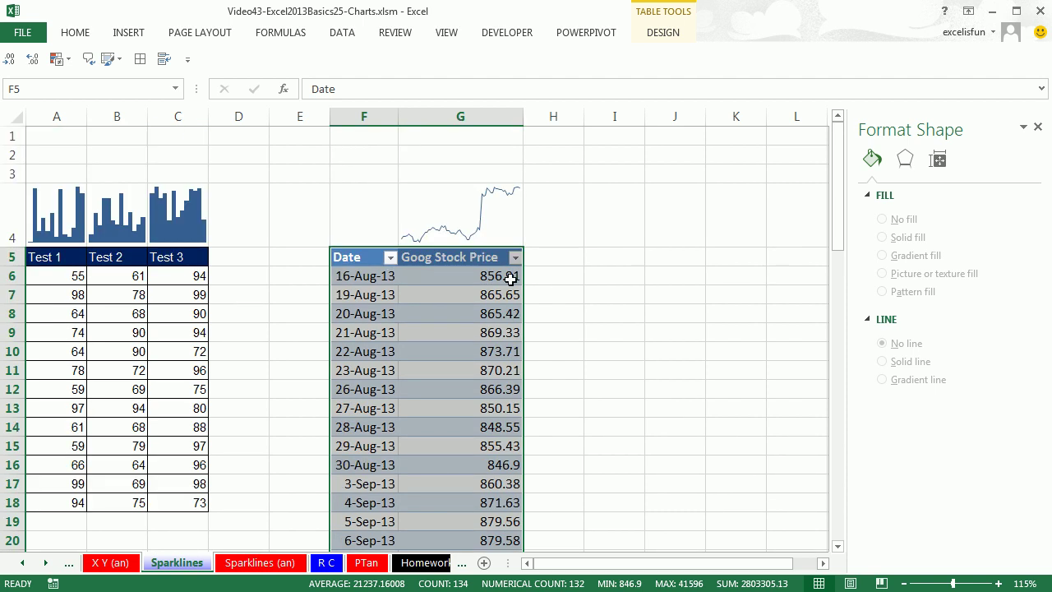
- Add a row at the end of the stock price table with date 19-Nov-13 and price 870, then check the sparkline
click(493, 308)
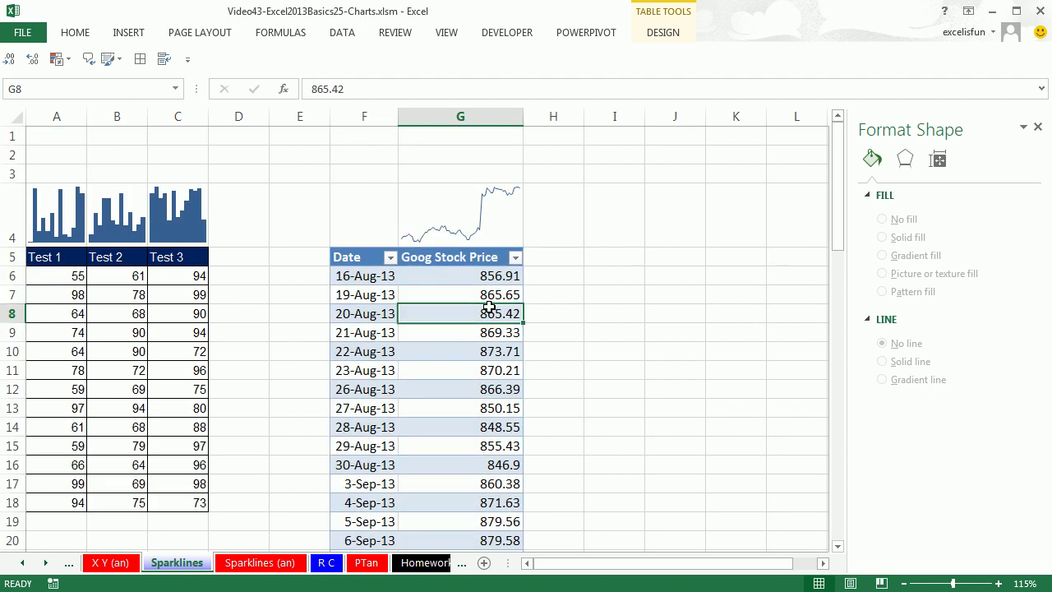
key(ctrl+Down)
scroll(477, 278, down, 2)
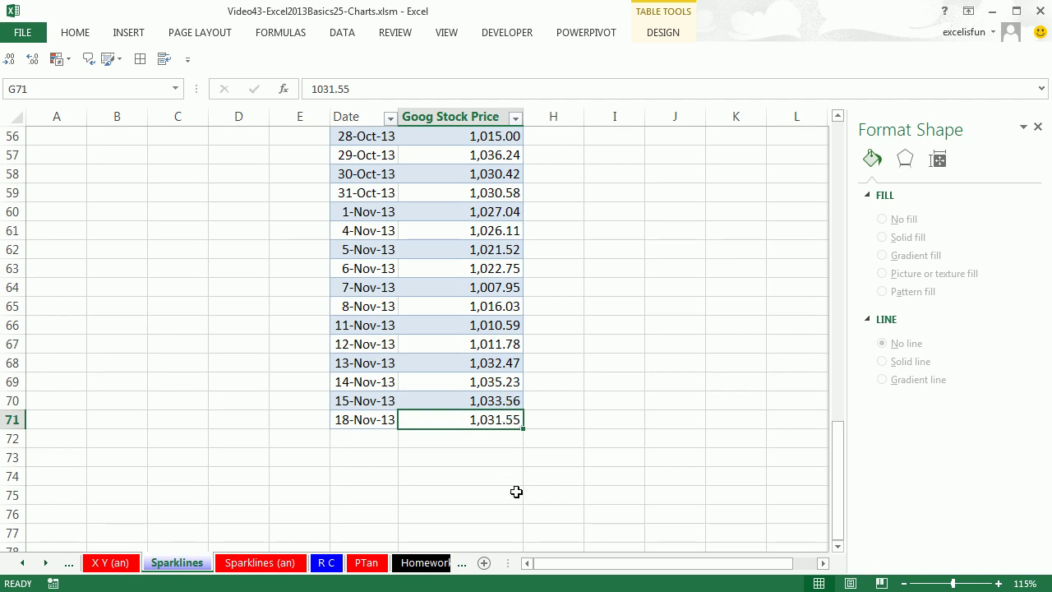
key(Tab)
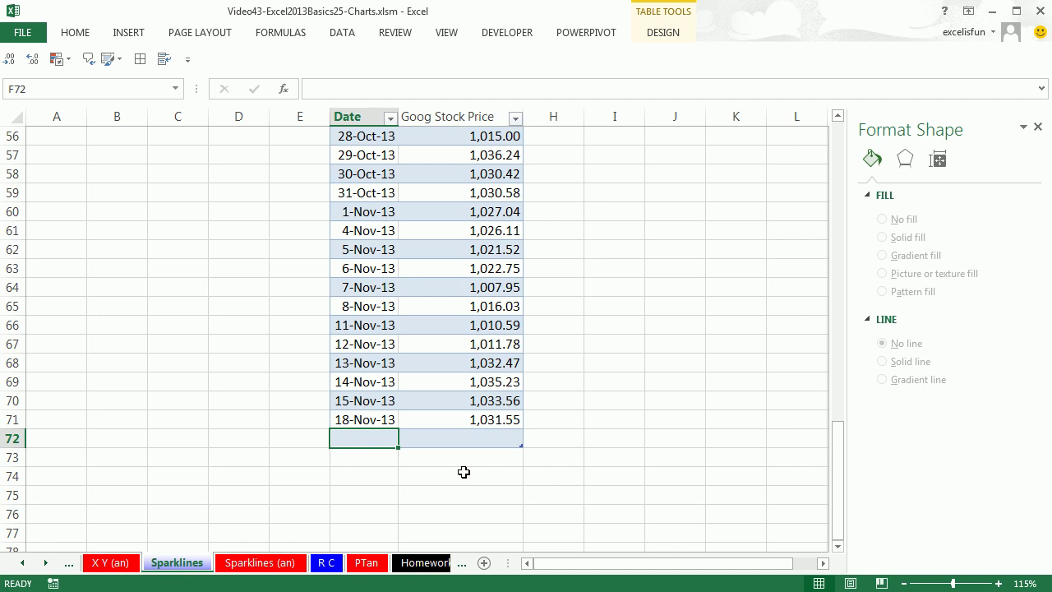
text(19-Nov-13)
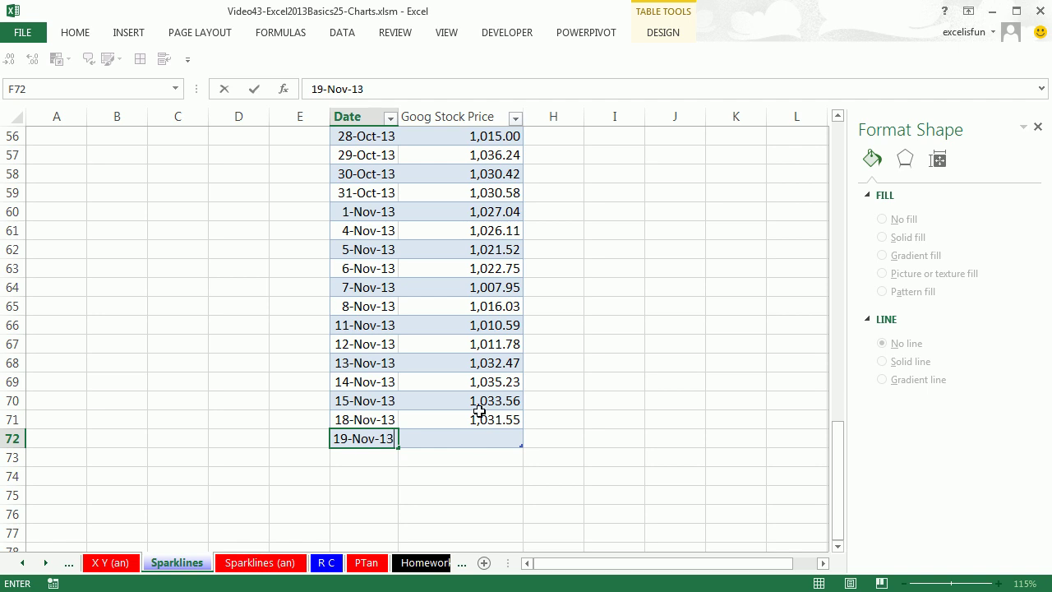
key(Tab)
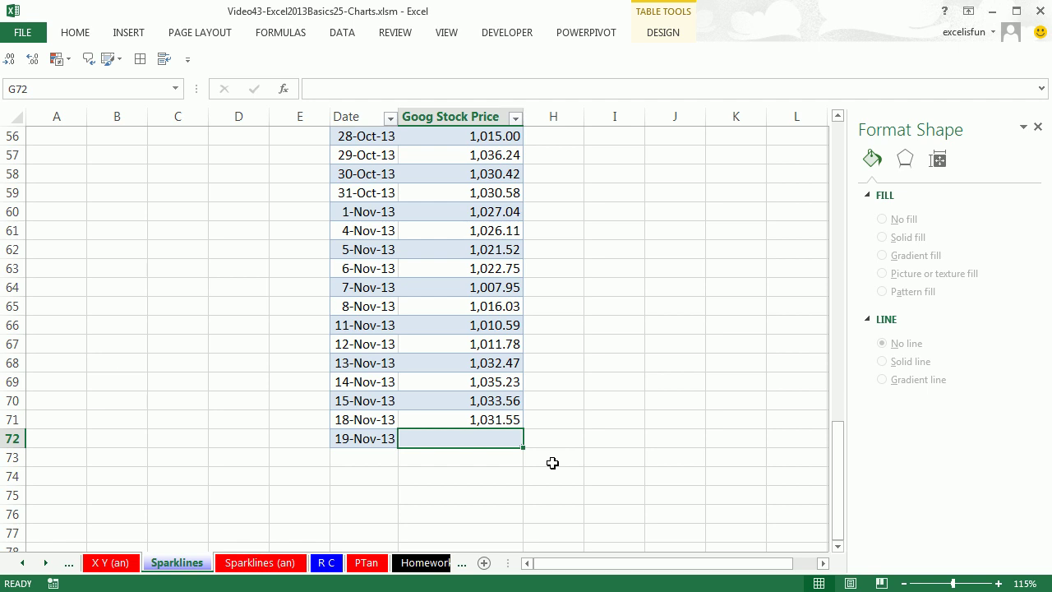
text(870)
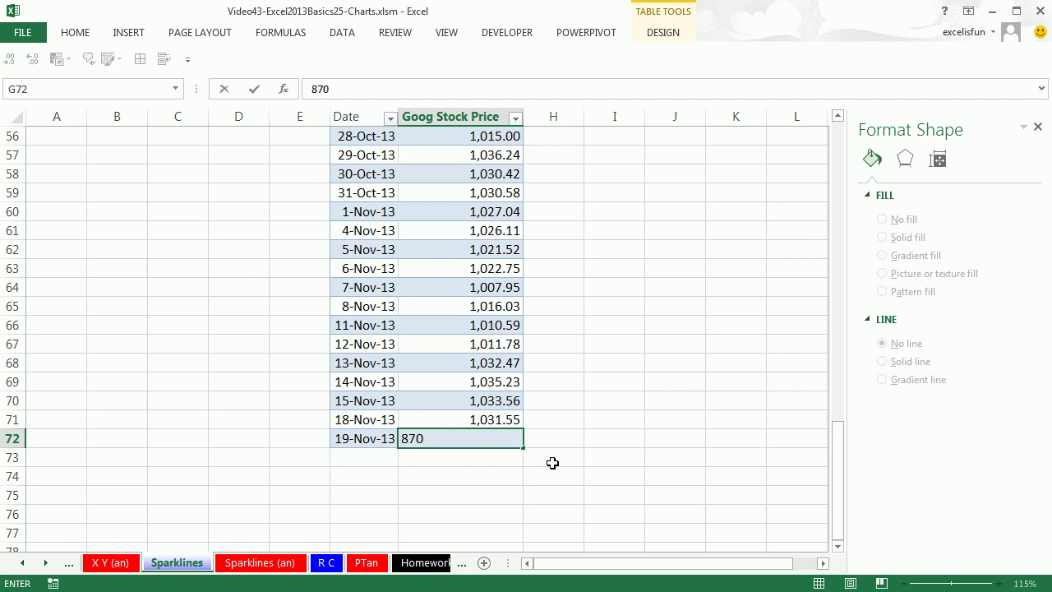
key(ctrl+Return)
scroll(591, 468, up, 18)
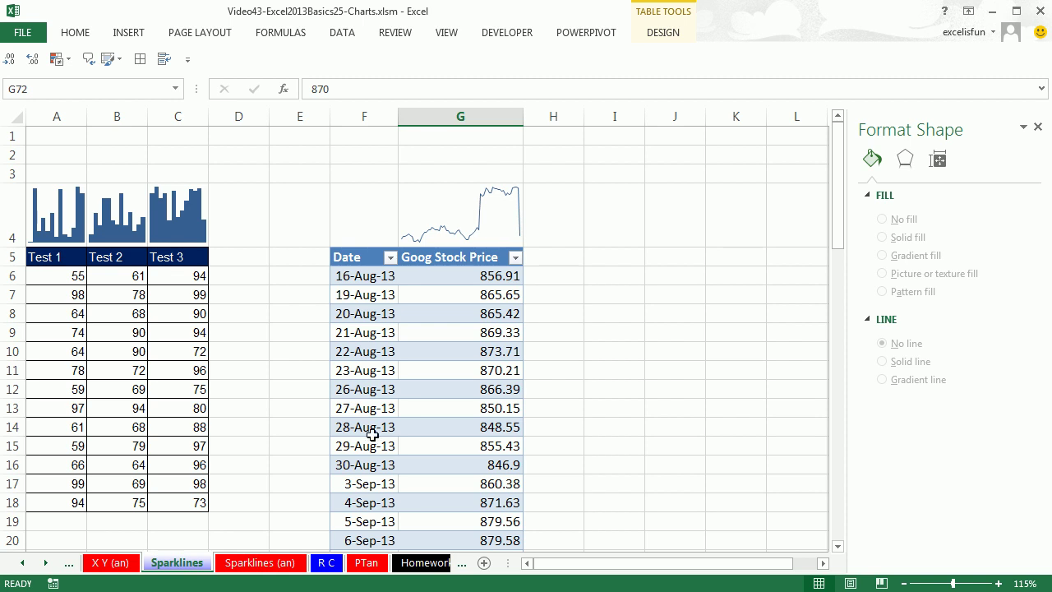
- Switch to the R C worksheet and select cell D2 in the Product column of the sales data
click(327, 562)
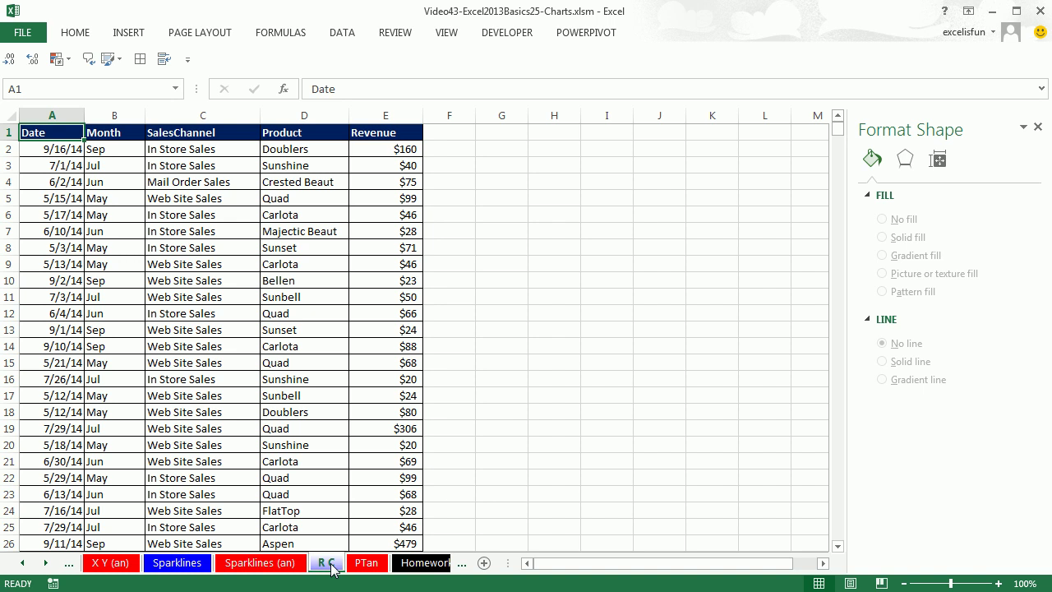
ctrl+scroll(348, 478, up, 2)
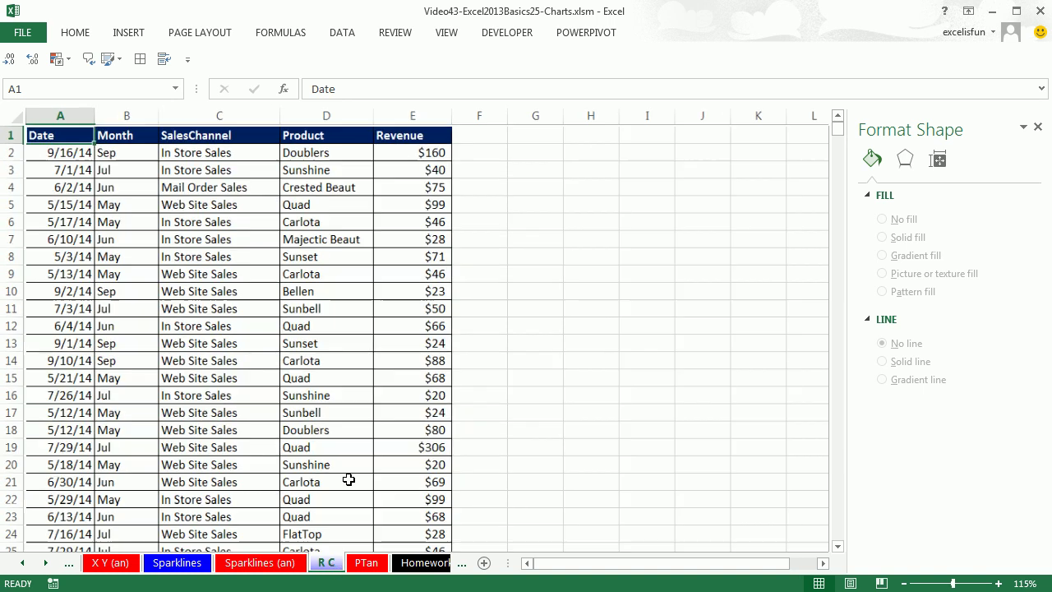
click(263, 202)
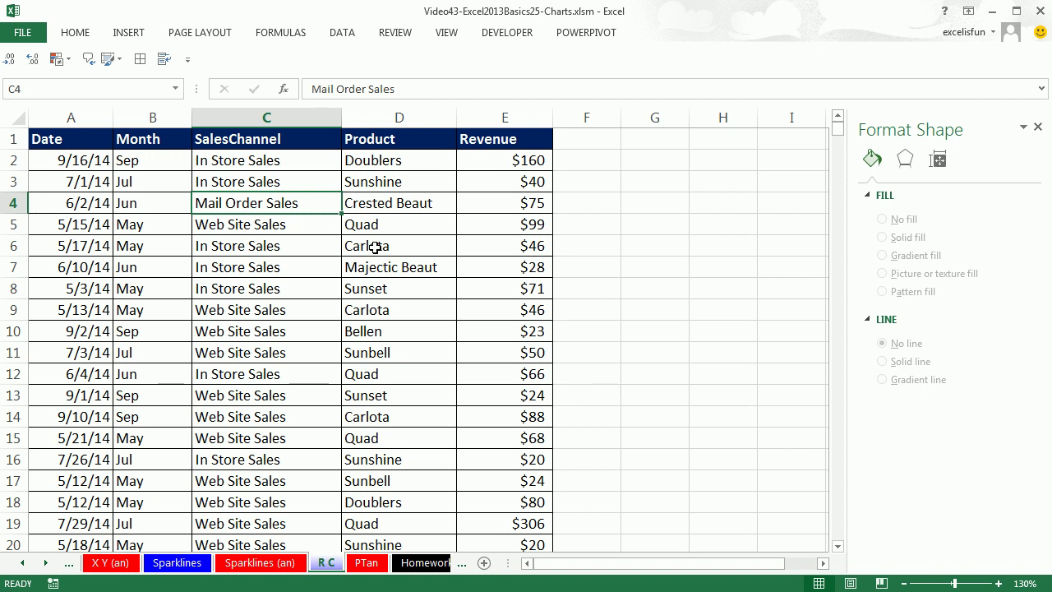
click(378, 162)
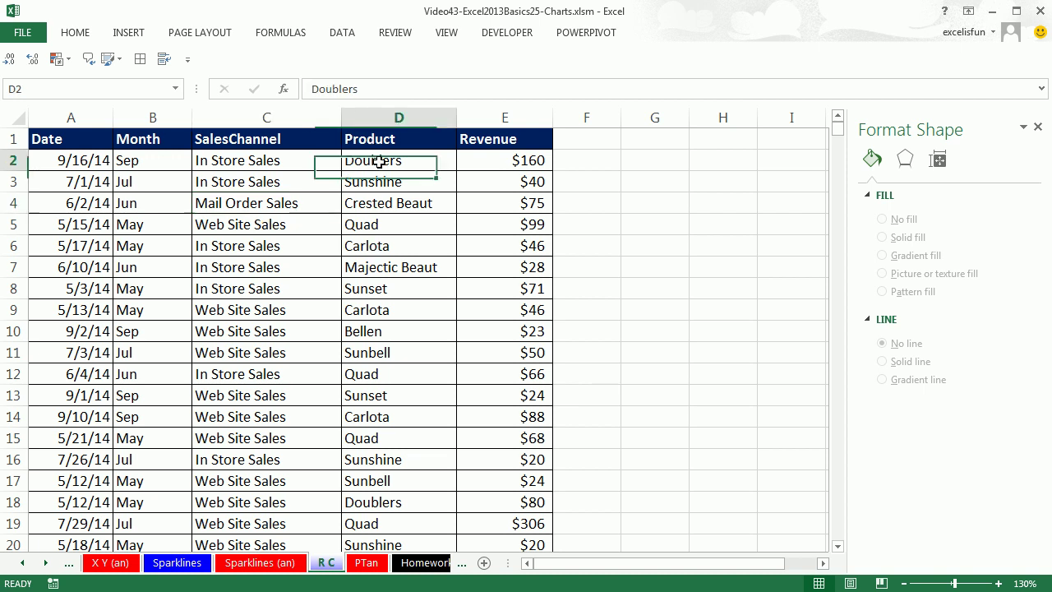
- Highlight the Product and Revenue cells of the Quad sales in rows 5, 12, 15 and 19 together
click(378, 223)
drag(431, 223, 481, 221)
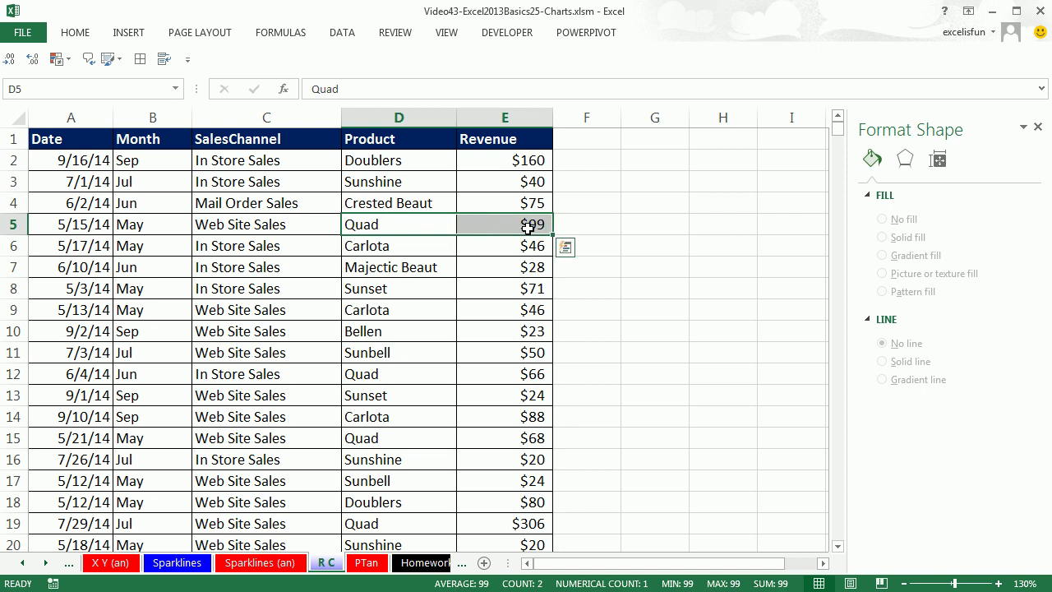
drag(401, 372, 482, 378)
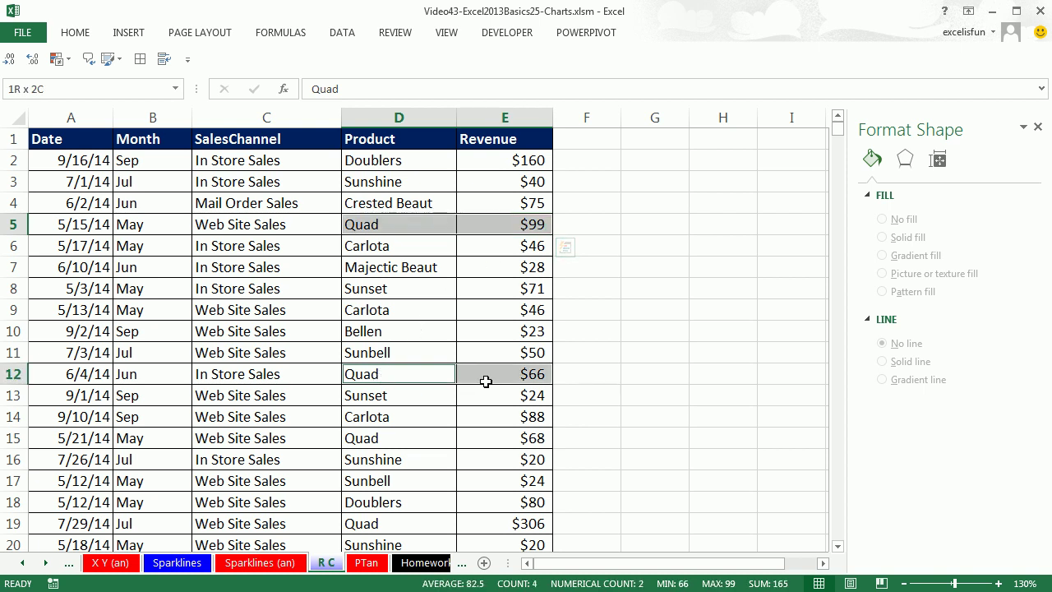
drag(404, 437, 519, 438)
drag(392, 523, 523, 526)
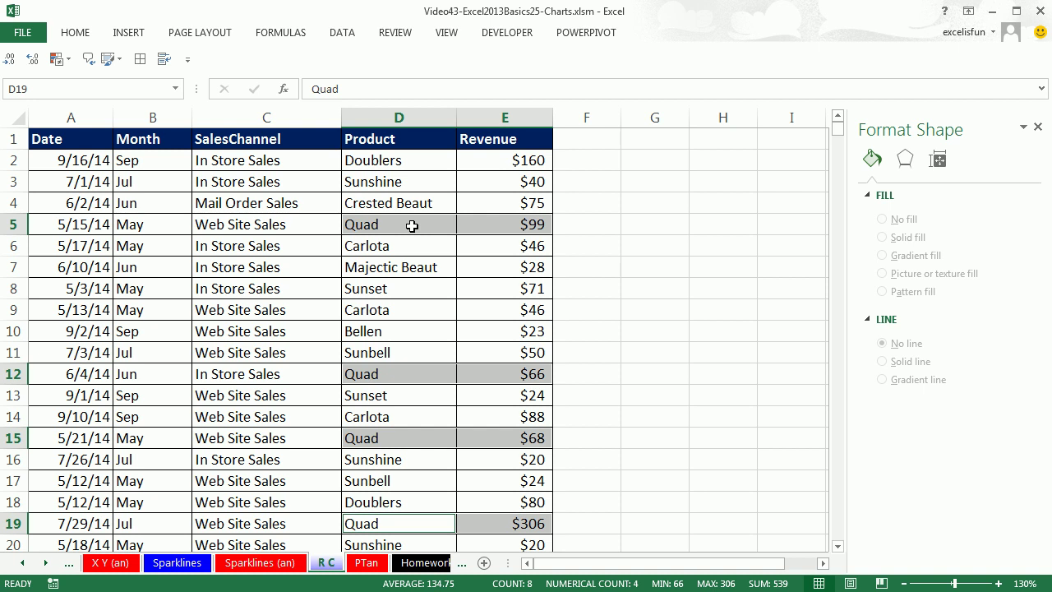
- Compare the recommended charts for the sales data and insert the clustered column PivotChart showing Sum of Revenue by Product
click(348, 199)
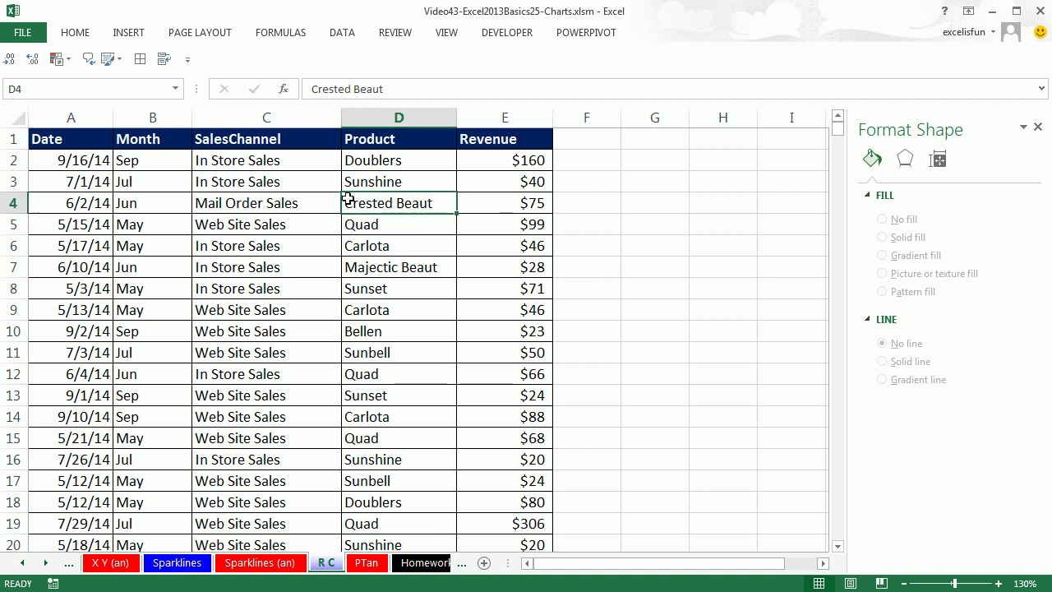
click(129, 33)
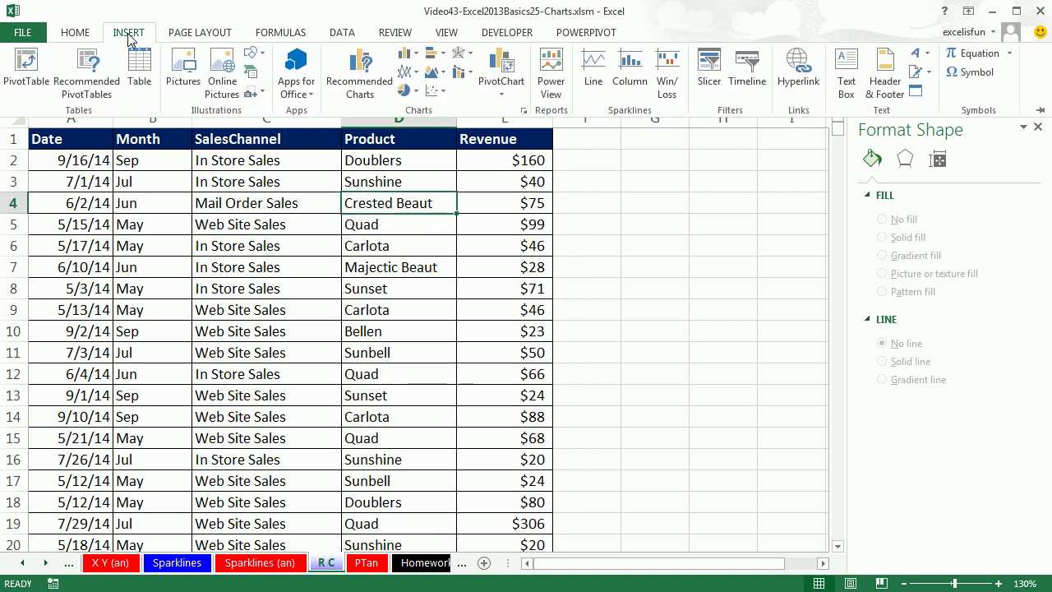
click(359, 88)
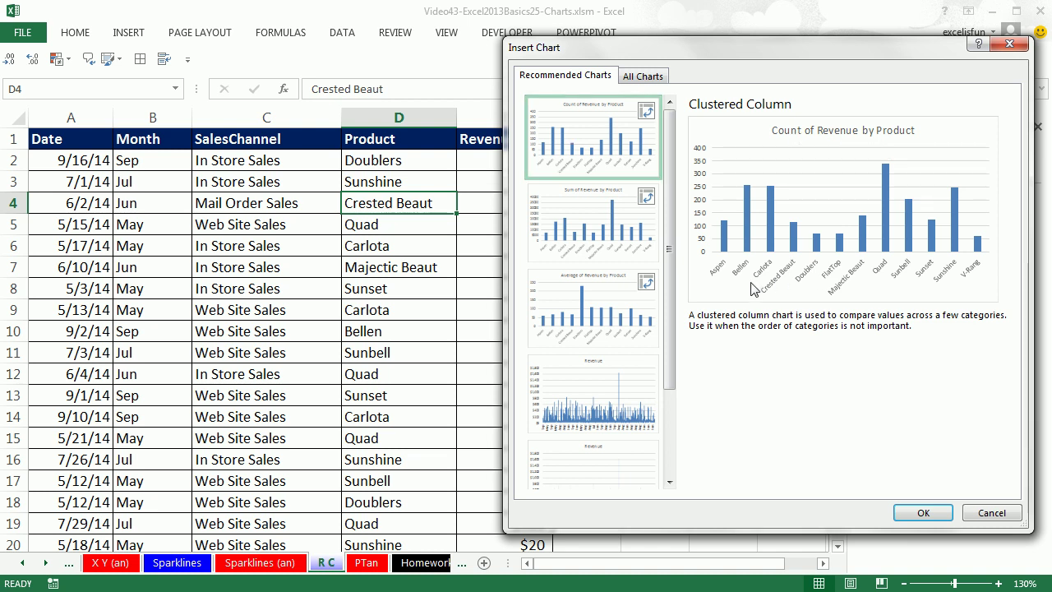
drag(592, 50, 646, 54)
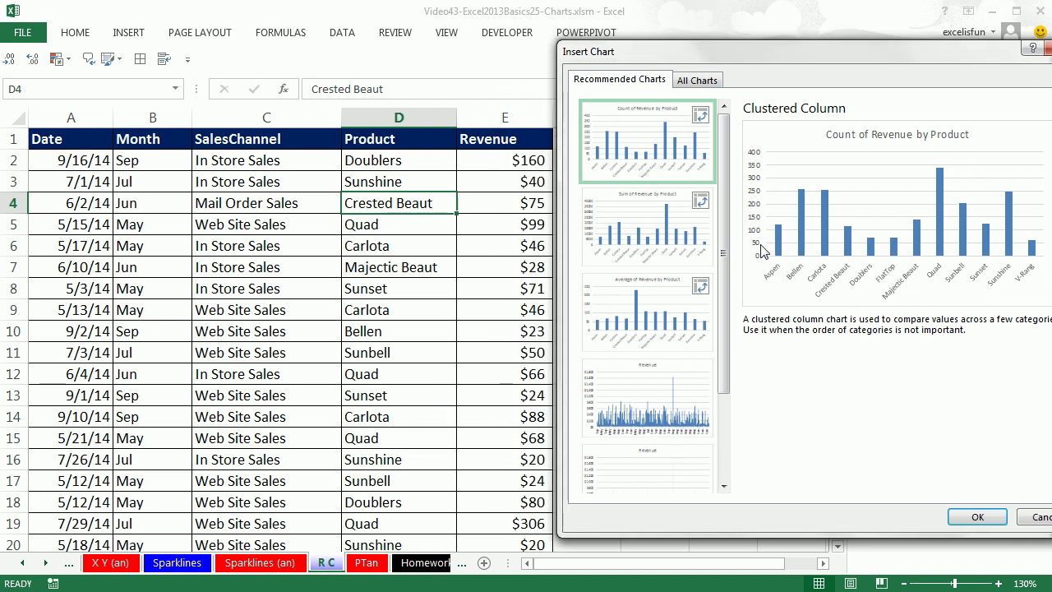
click(669, 234)
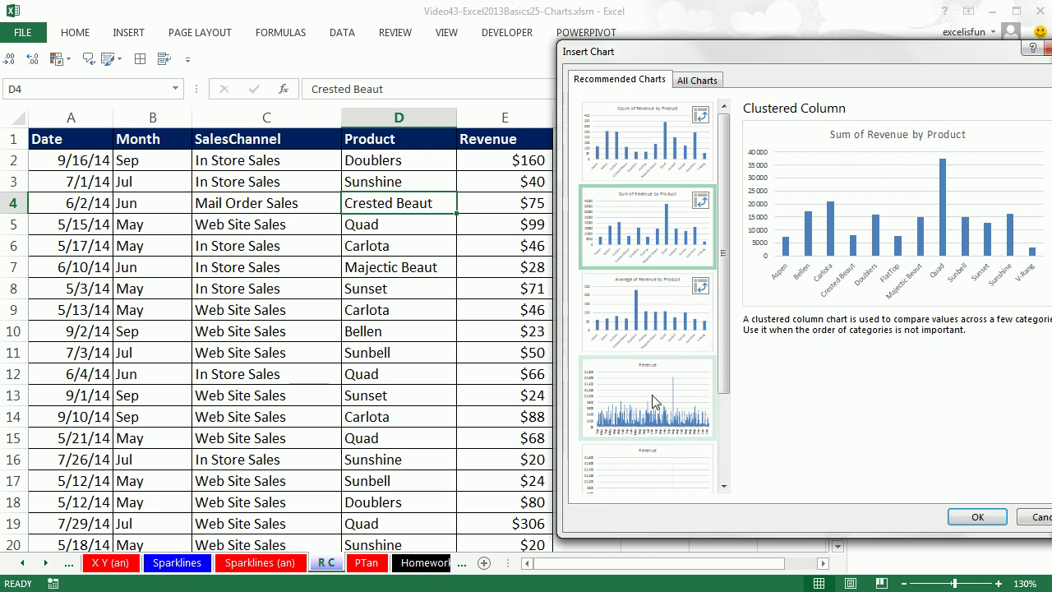
click(638, 319)
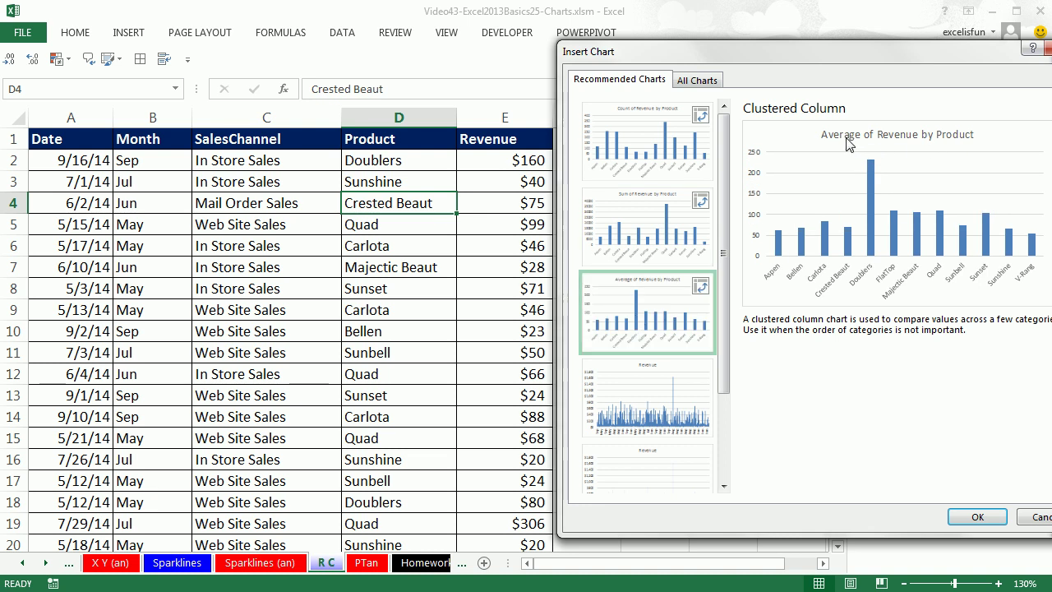
click(667, 240)
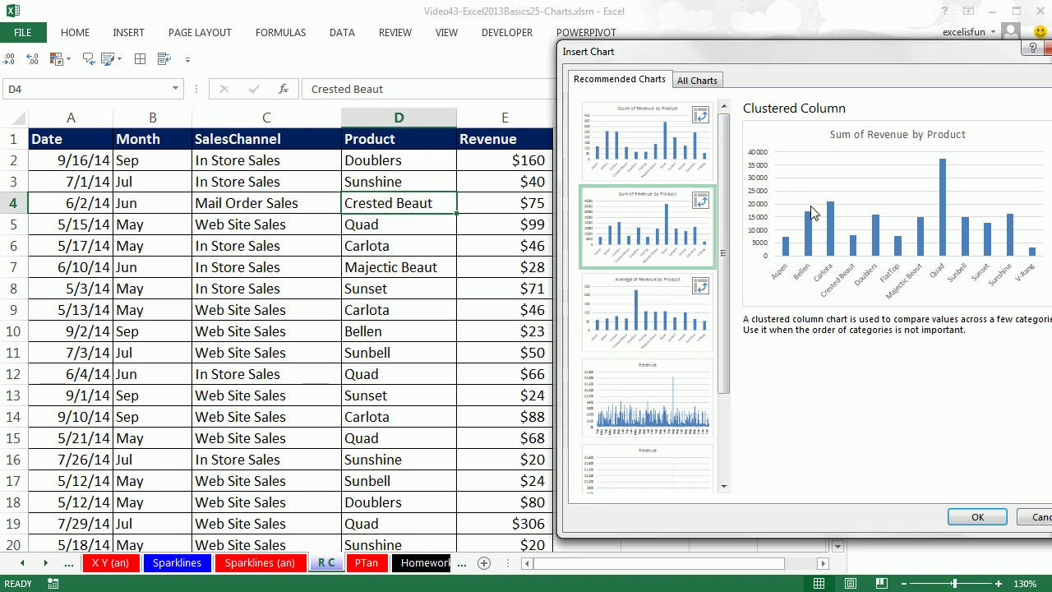
click(977, 517)
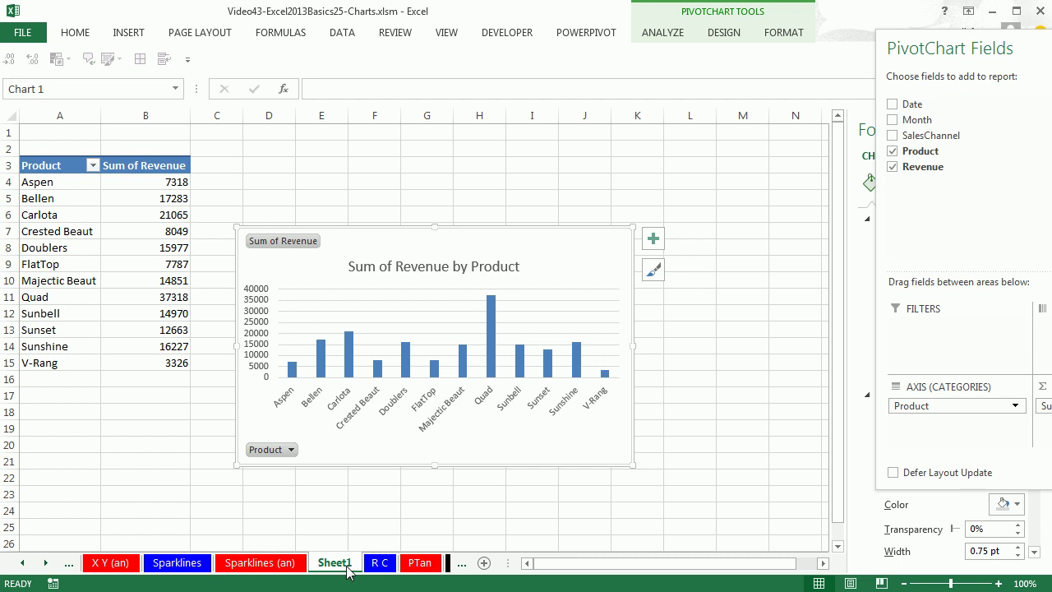
- Rename the new pivot sheet as PT C an and move the chart slightly higher on the sheet
double_click(346, 567)
text(PT C an)
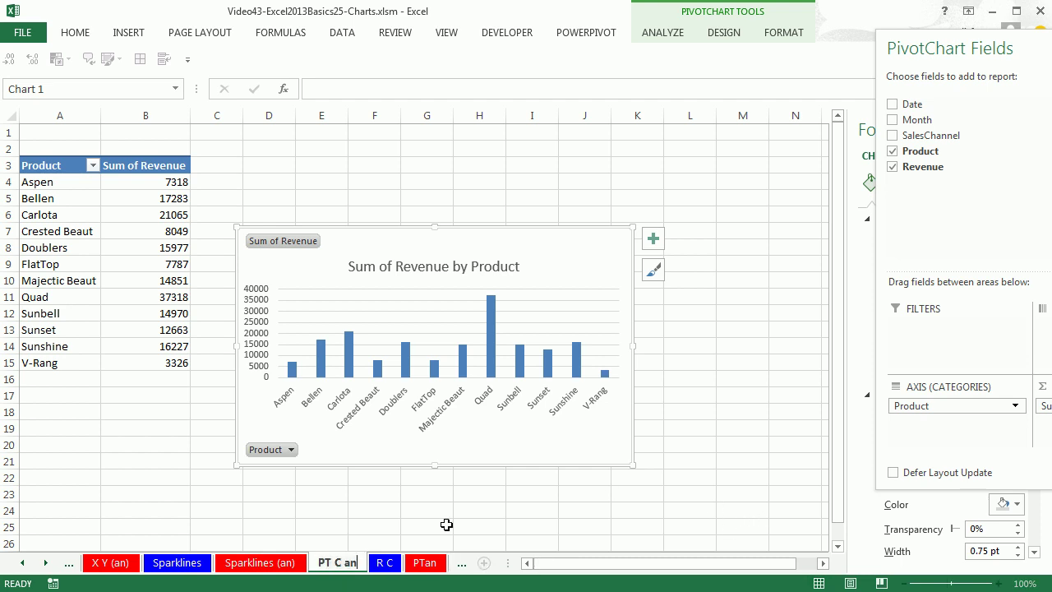
key(Return)
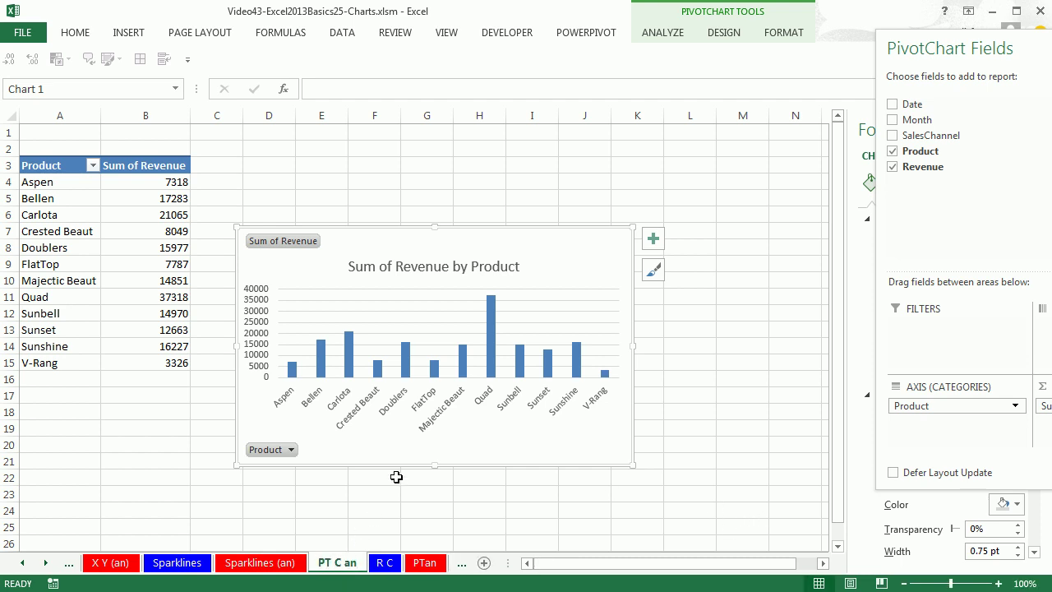
drag(397, 232, 416, 188)
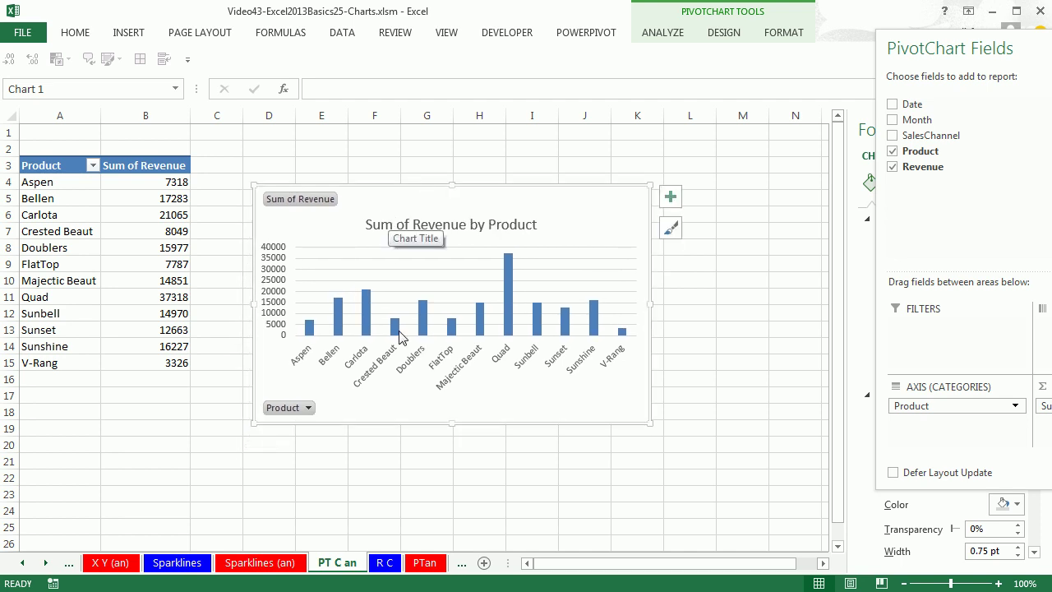
- Set the number format of the PivotTable's Sum of Revenue field to Currency with no decimal places
click(162, 199)
right_click(162, 199)
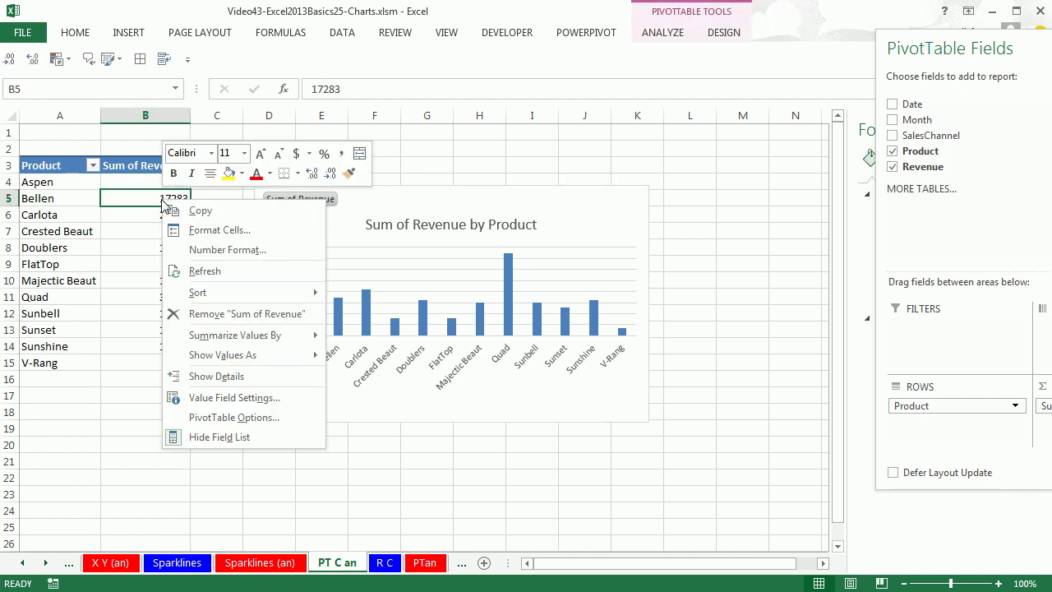
click(196, 250)
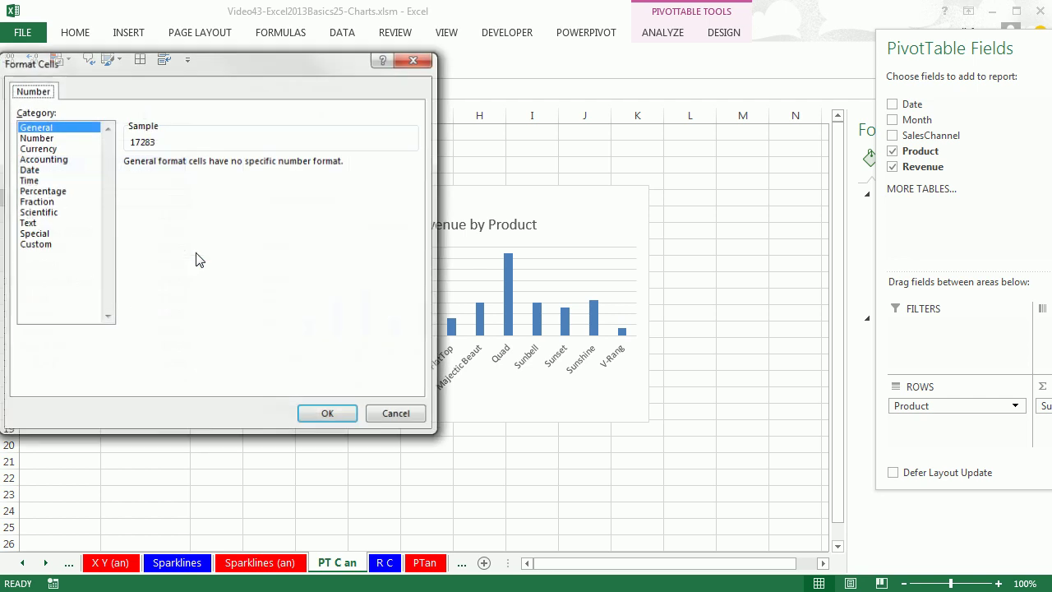
click(37, 148)
click(234, 166)
click(234, 166)
click(322, 415)
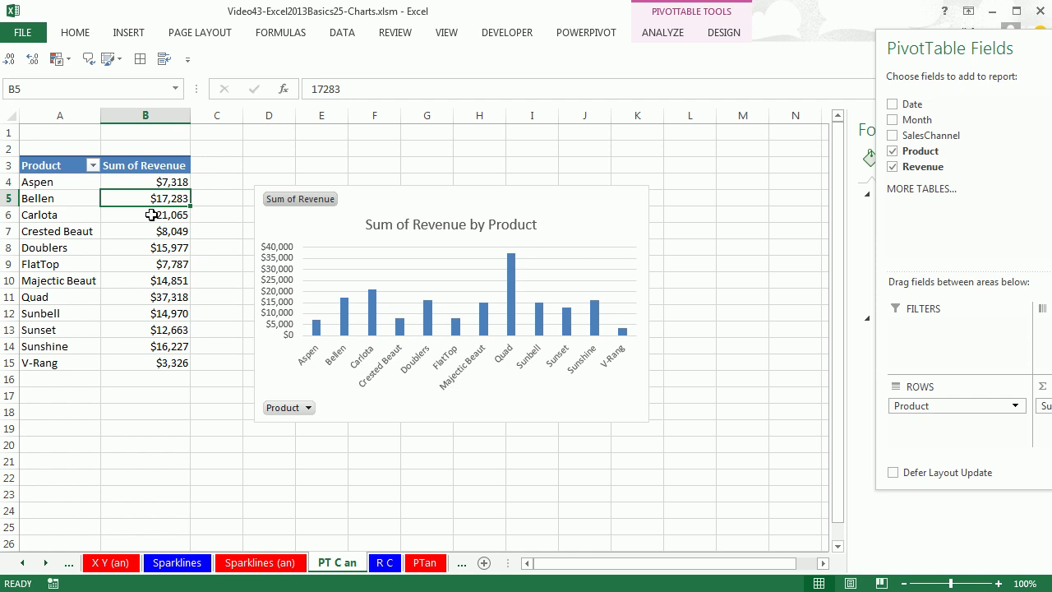
- Close the PivotChart field list, vary the column colors by point, and widen the chart into column M
click(511, 276)
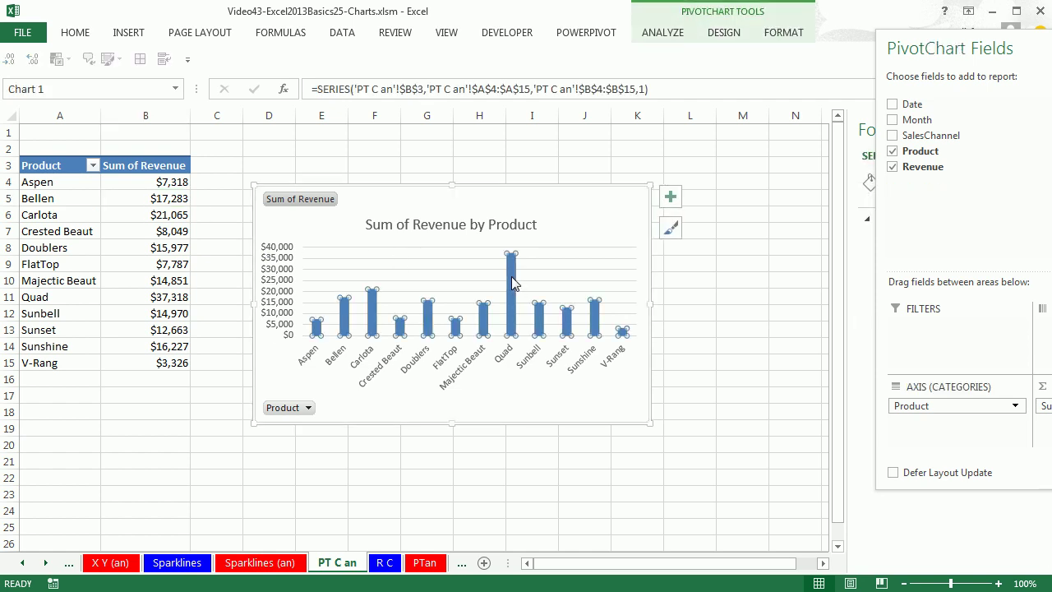
drag(1014, 85, 458, 163)
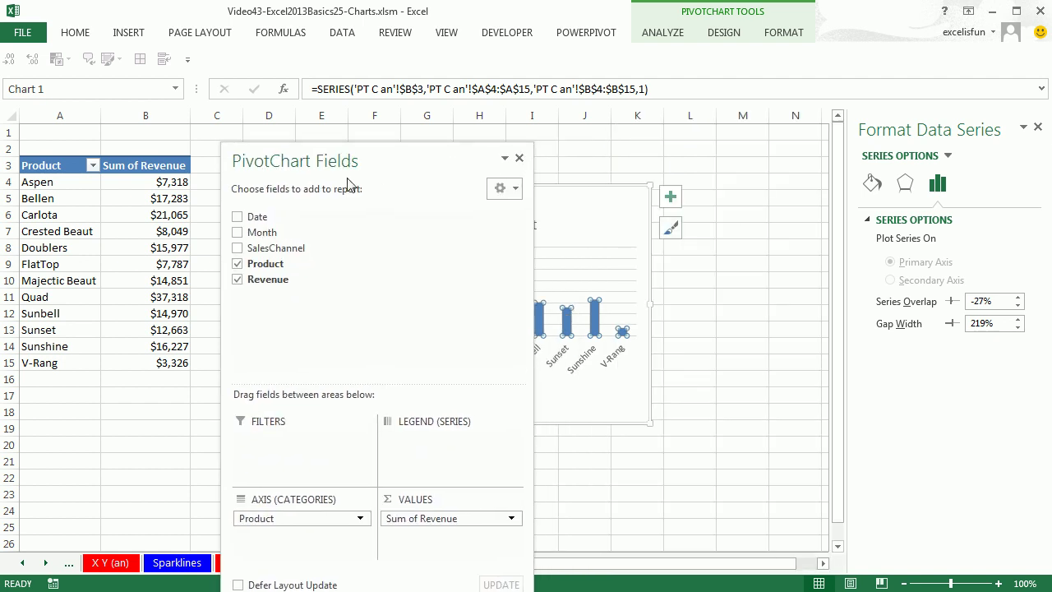
click(520, 159)
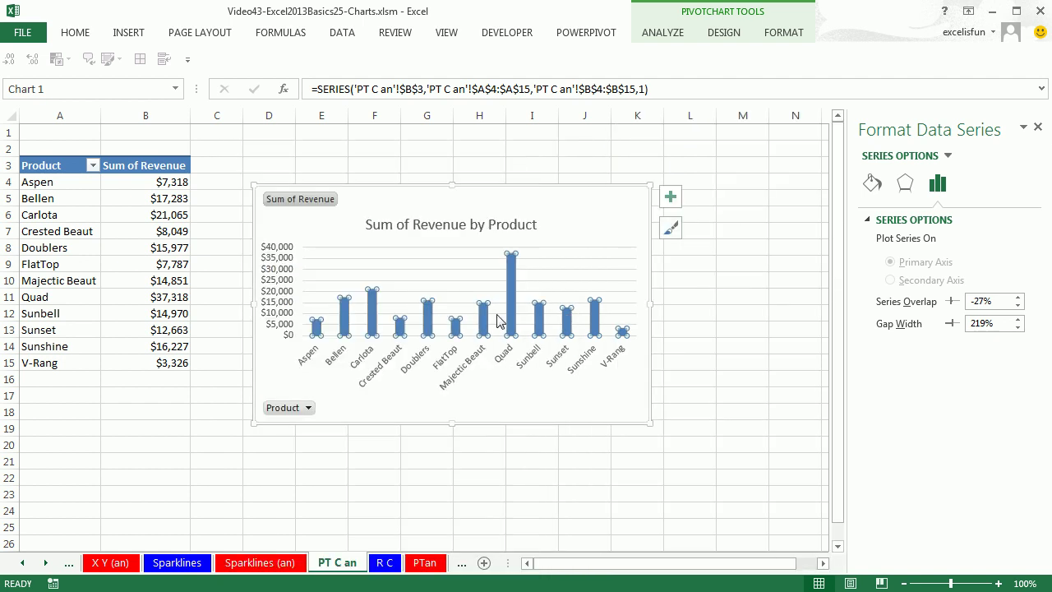
click(871, 184)
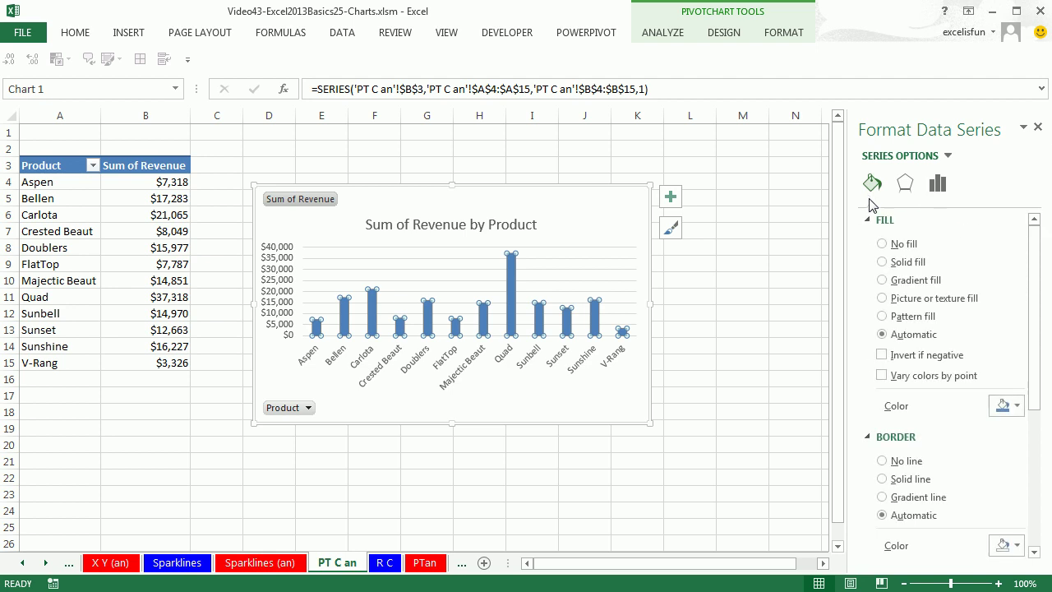
click(882, 375)
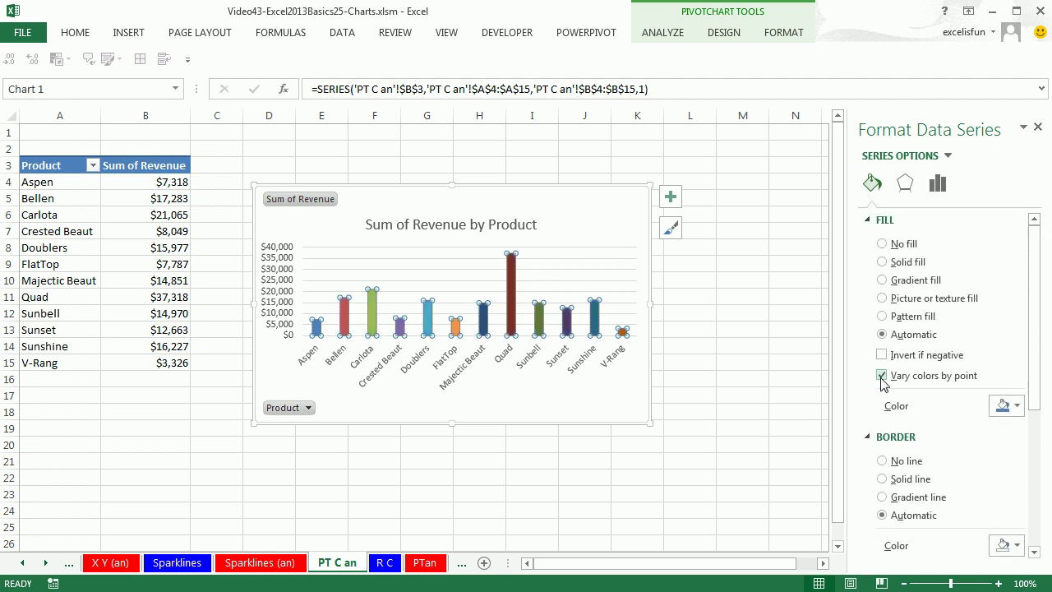
drag(651, 304, 756, 305)
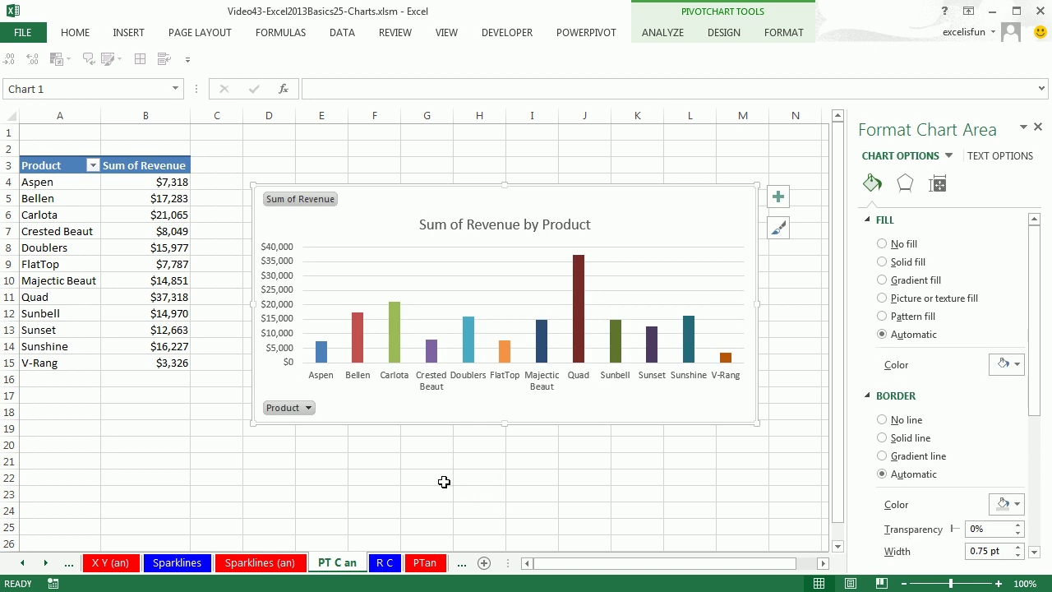
click(164, 246)
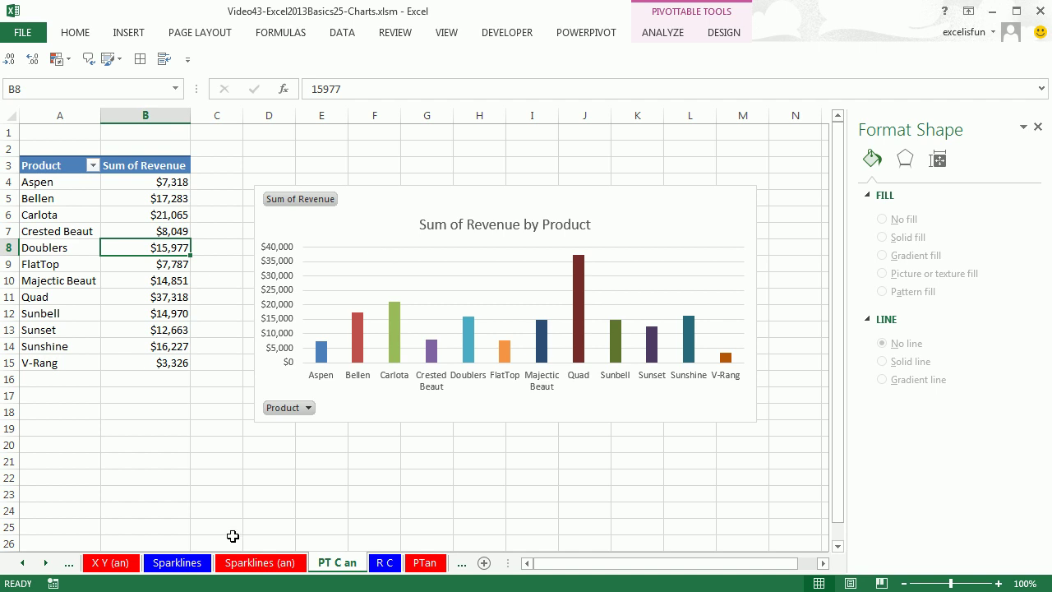
- Review the finished work on the Sparklines sheet and the scatter chart on the X Y sheet
click(152, 566)
click(22, 562)
click(22, 563)
click(22, 562)
click(22, 562)
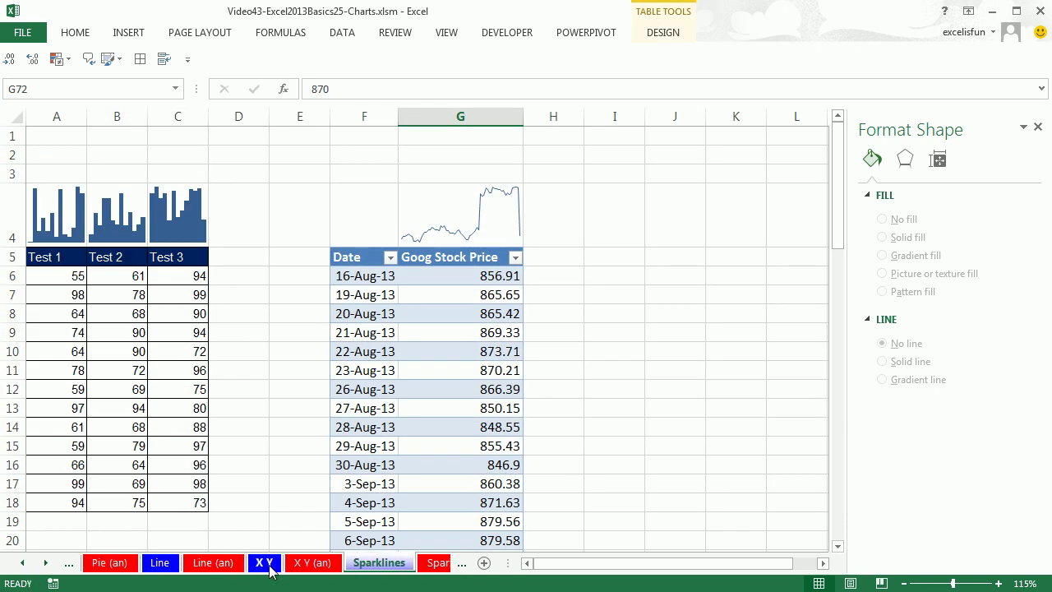
click(263, 563)
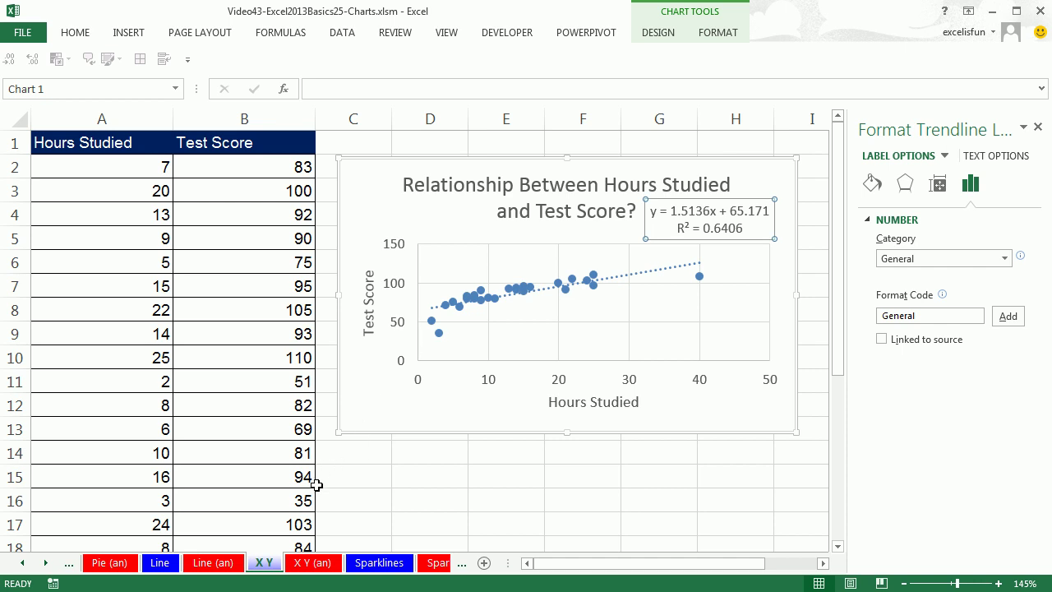
- Review the line charts on the Line sheet and the pie chart on the Pie sheet
click(158, 564)
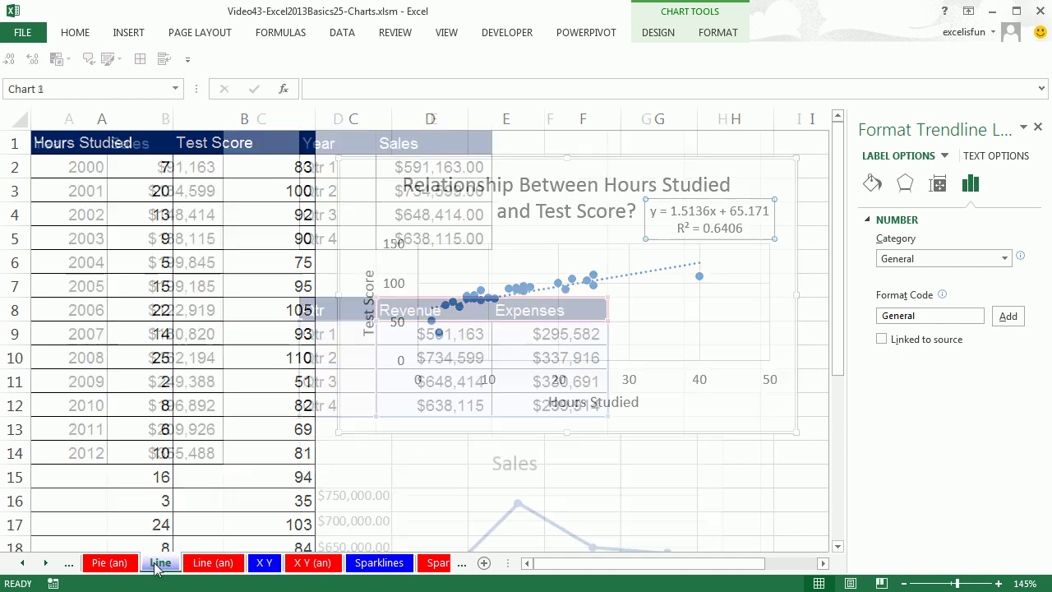
scroll(402, 371, down, 5)
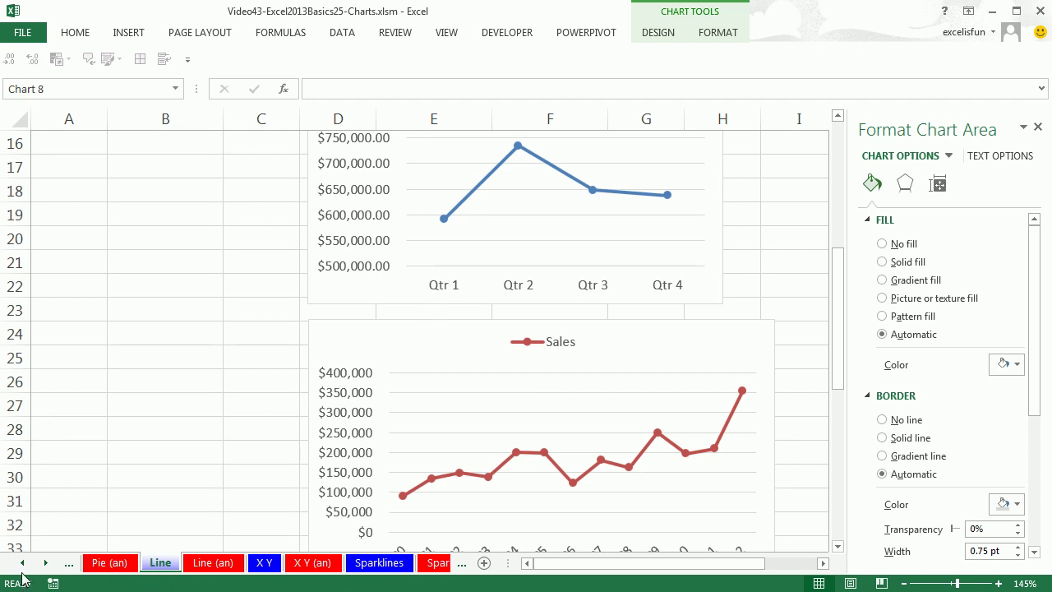
click(22, 562)
click(23, 562)
click(22, 562)
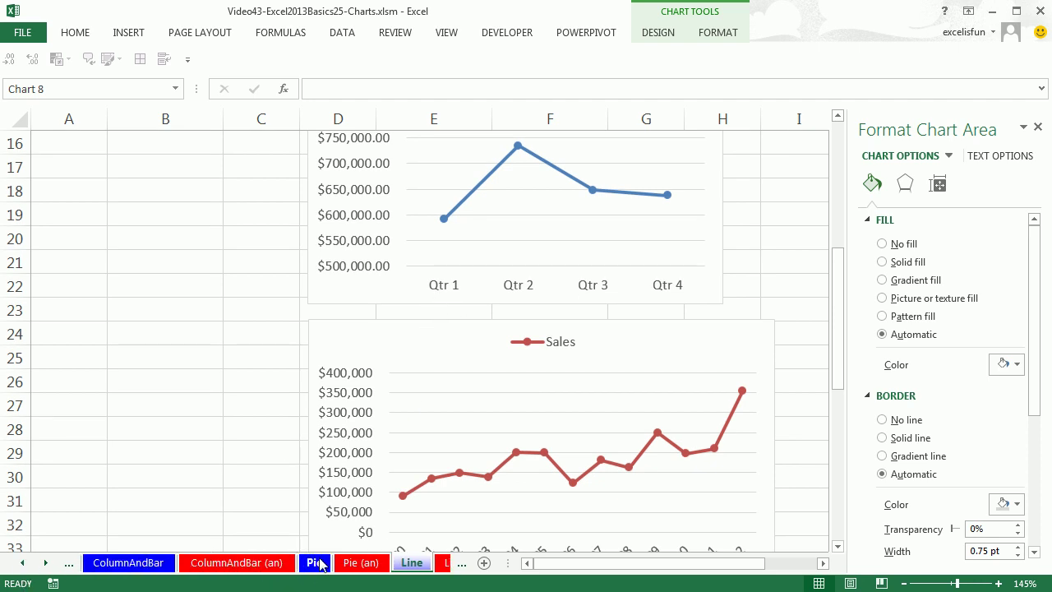
click(317, 563)
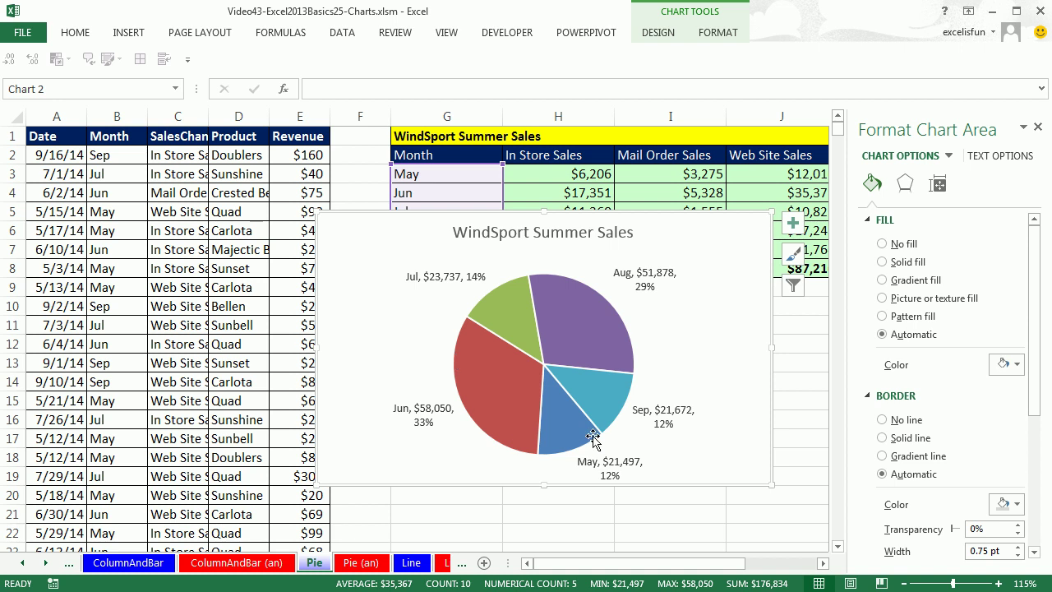
- Review the clustered and stacked column and bar charts down the ColumnAndBar sheet
click(138, 564)
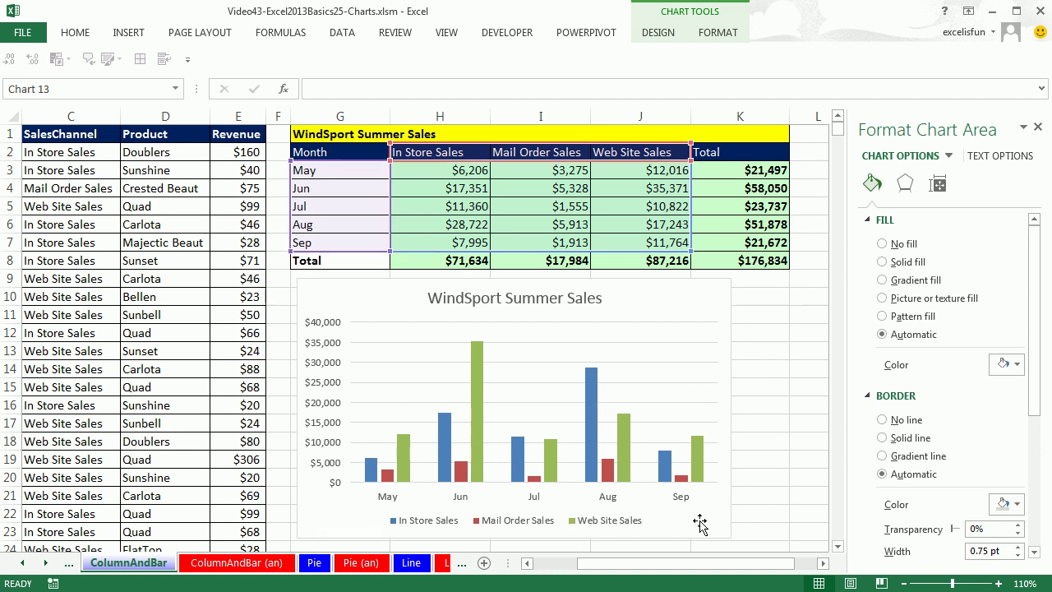
scroll(699, 523, down, 6)
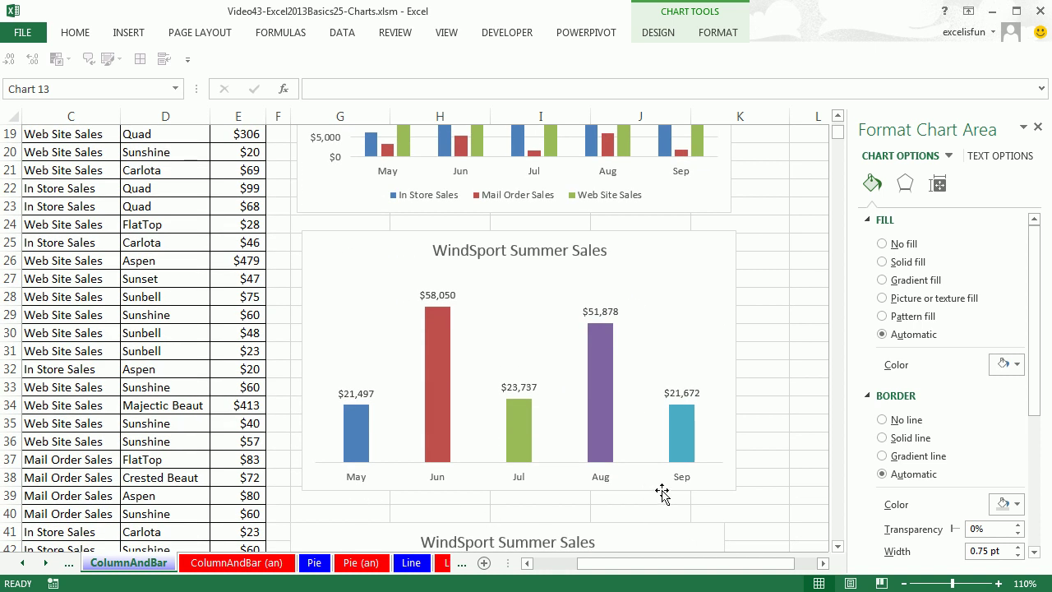
scroll(662, 491, down, 6)
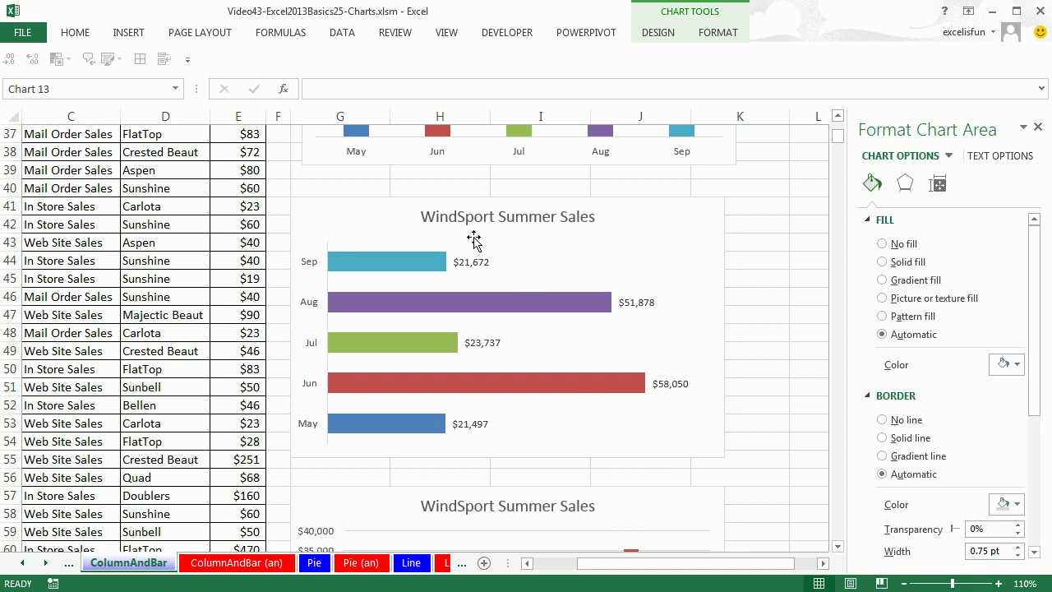
scroll(617, 458, down, 1)
scroll(618, 458, down, 11)
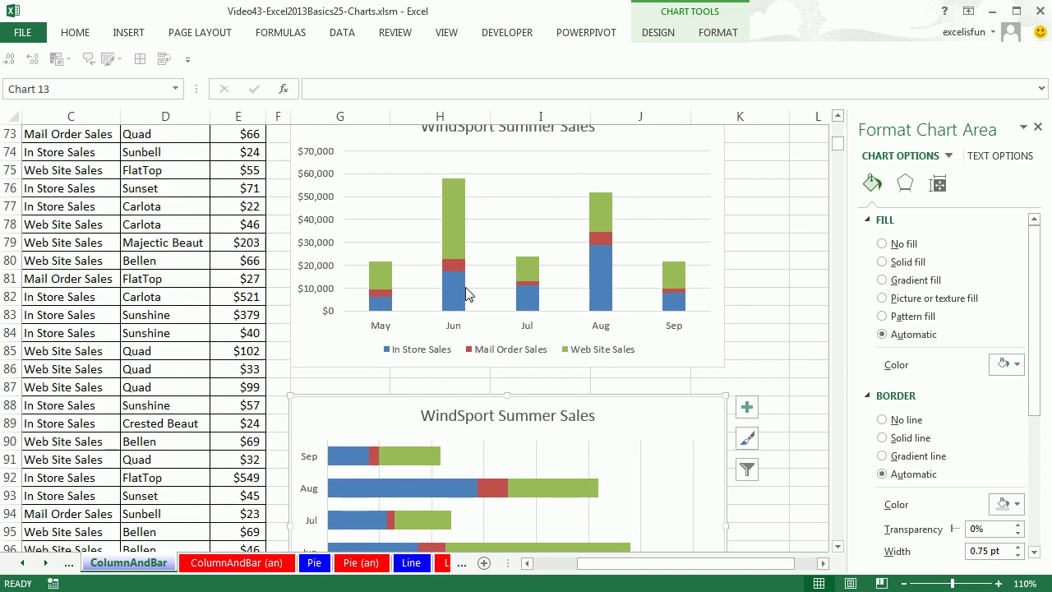
scroll(493, 411, down, 2)
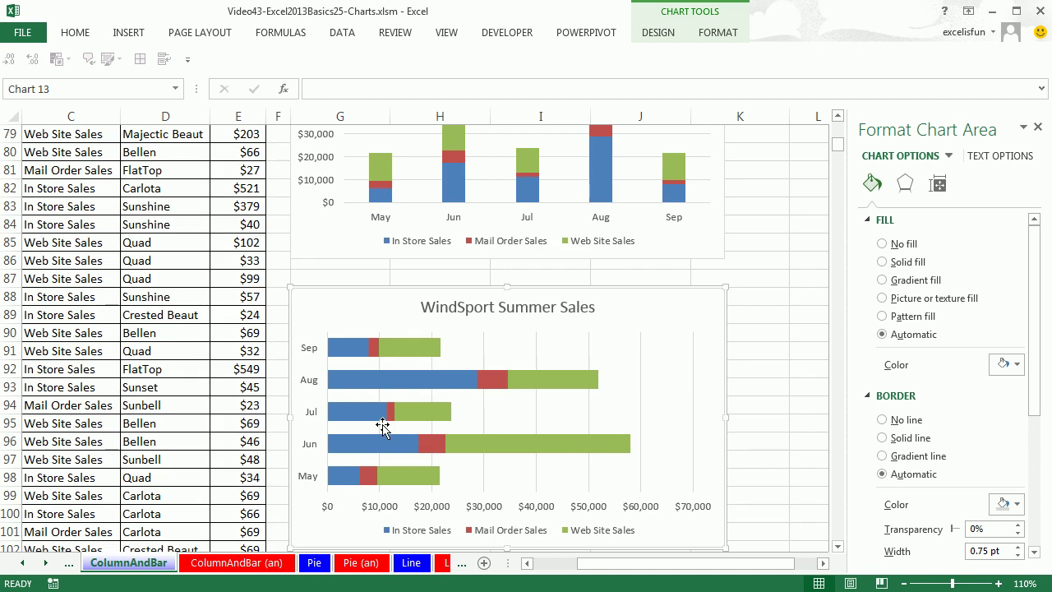